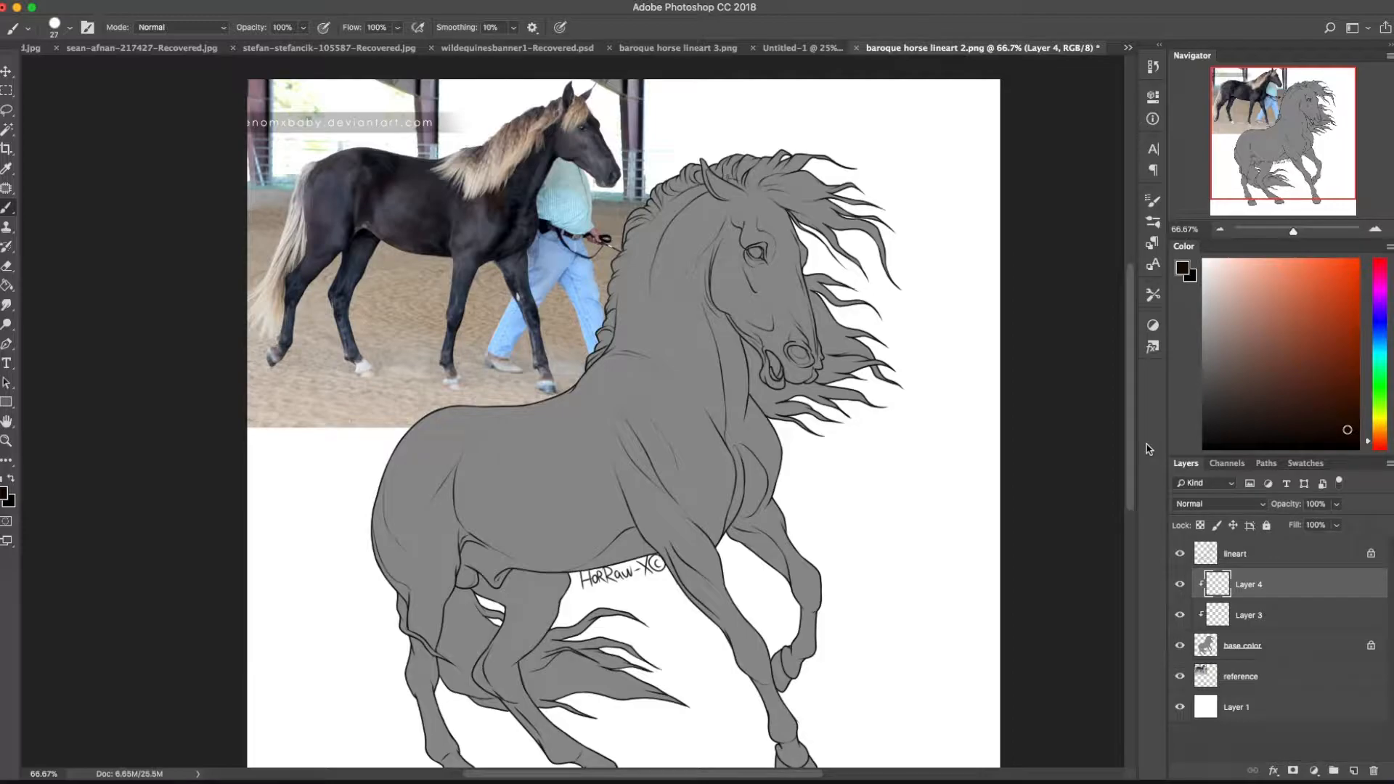
Rename Layer 4 as "features"
{"action": "double_click", "coordinate": [1267, 585]}
{"action": "type", "text": "features"}
{"action": "key", "text": "Return"}
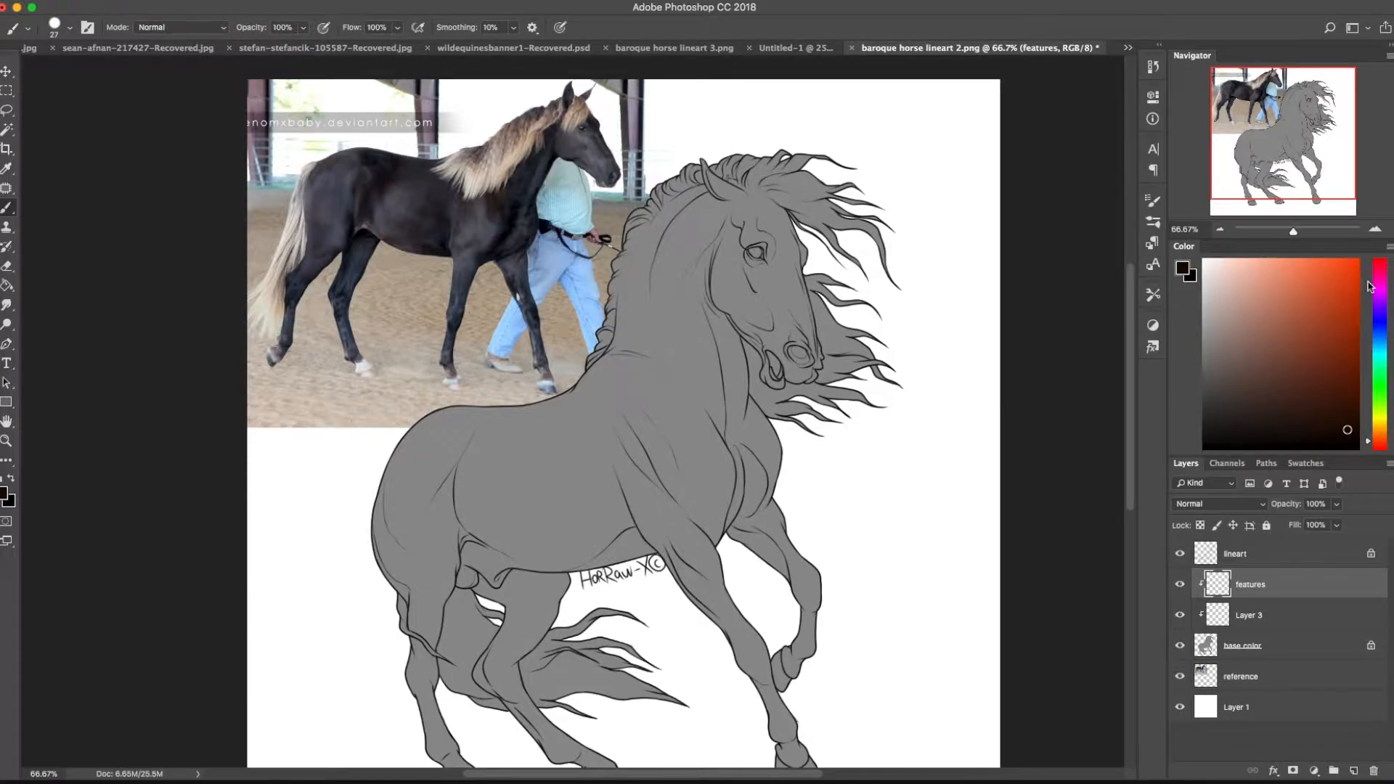
Pick a dusty pink, set the brush size to 14 px, and paint the inside of the horse's mouth
{"action": "left_click", "coordinate": [1375, 230]}
{"action": "left_click", "coordinate": [1375, 230]}
{"action": "left_click", "coordinate": [1375, 230]}
{"action": "left_click_drag", "start_coordinate": [1115, 181], "coordinate": [297, 430]}
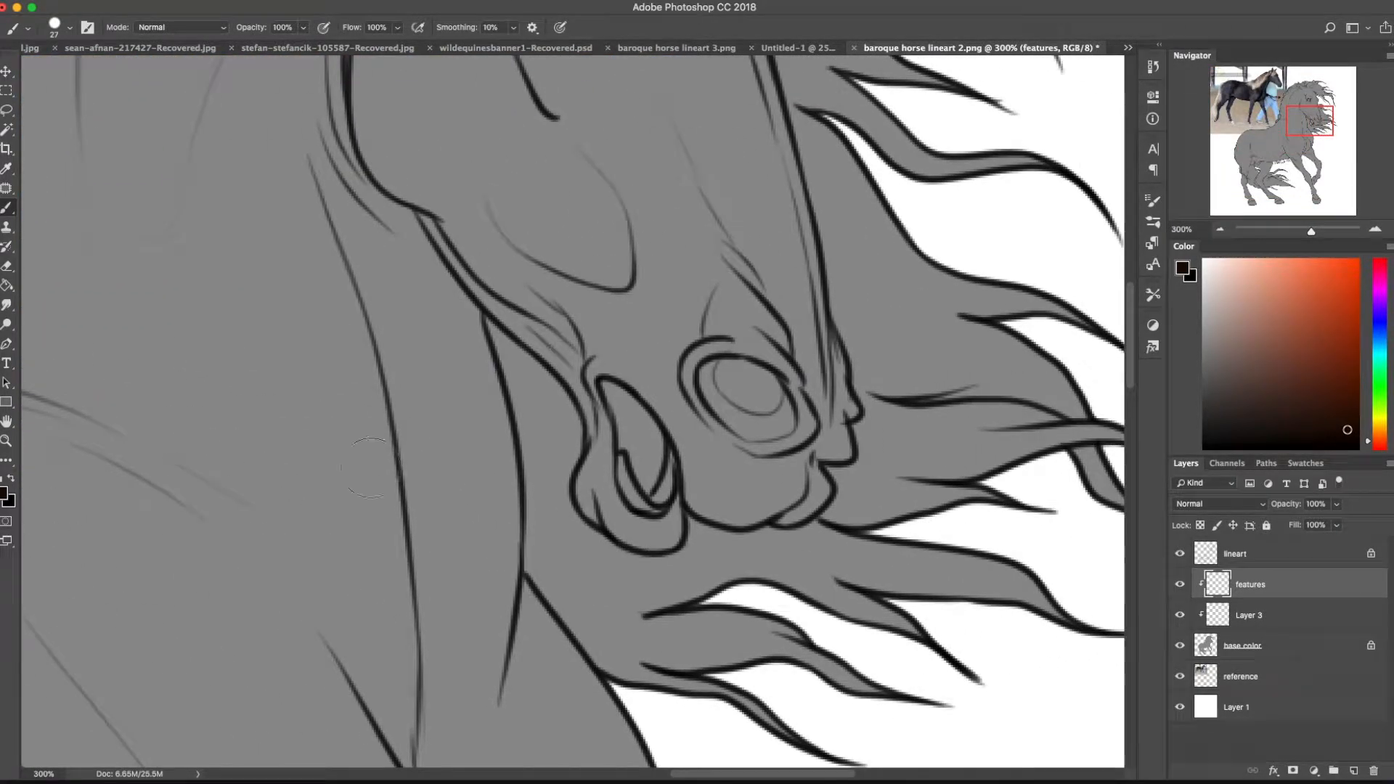
{"action": "left_click_drag", "start_coordinate": [716, 481], "coordinate": [656, 420]}
{"action": "left_click_drag", "start_coordinate": [1239, 286], "coordinate": [1239, 307]}
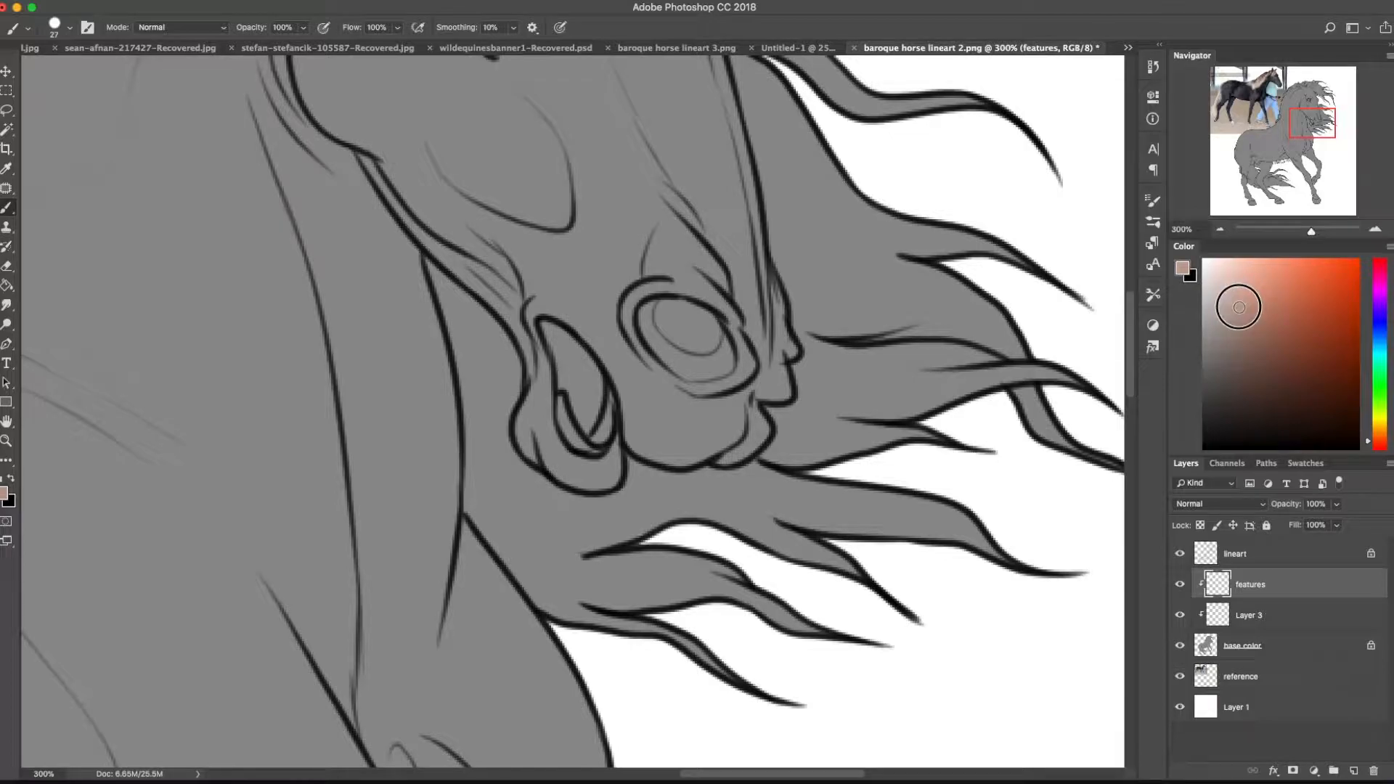
{"action": "right_click", "coordinate": [814, 492]}
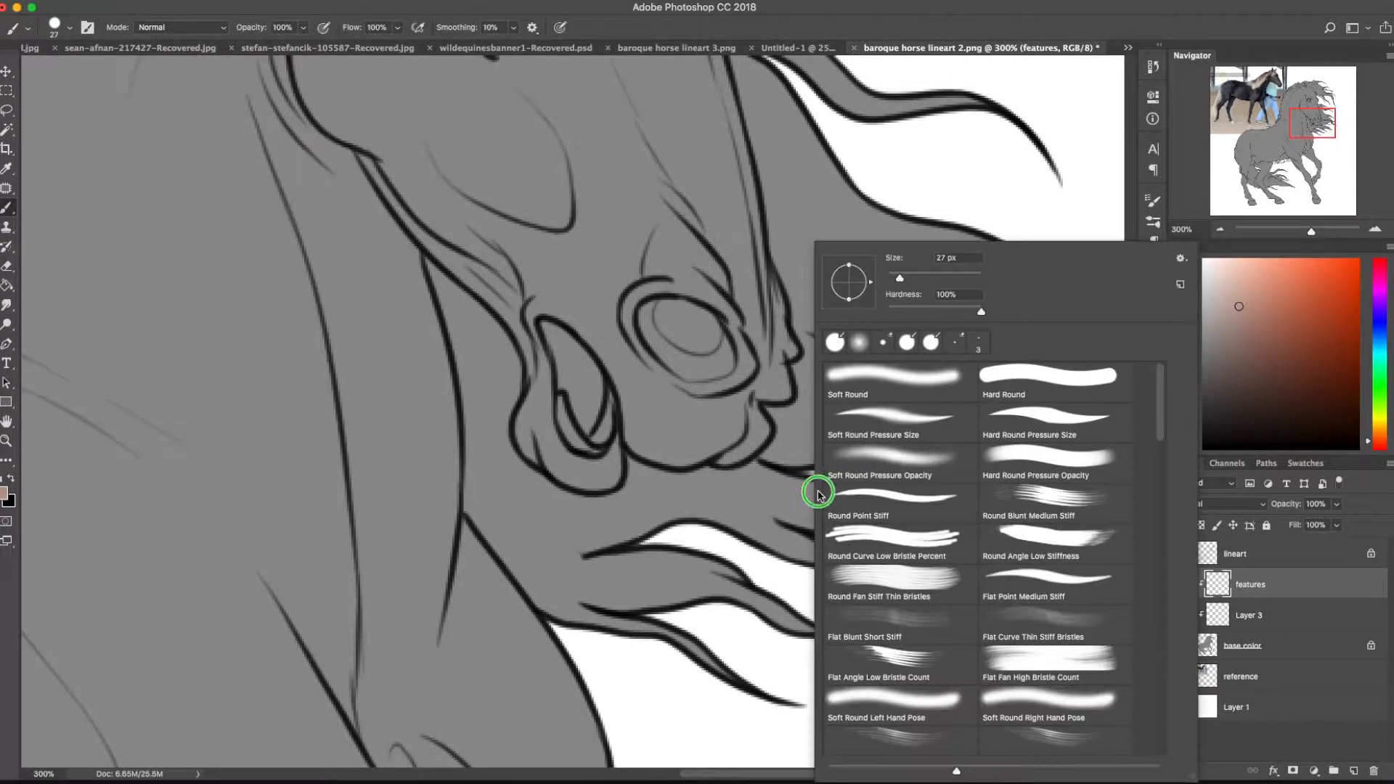
{"action": "left_click_drag", "start_coordinate": [900, 279], "coordinate": [894, 278]}
{"action": "mouse_move", "coordinate": [549, 325]}
{"action": "left_mouse_down"}
{"action": "mouse_move", "coordinate": [585, 399]}
{"action": "mouse_move", "coordinate": [554, 320]}
{"action": "mouse_move", "coordinate": [588, 374]}
{"action": "mouse_move", "coordinate": [580, 396]}
{"action": "left_mouse_up"}
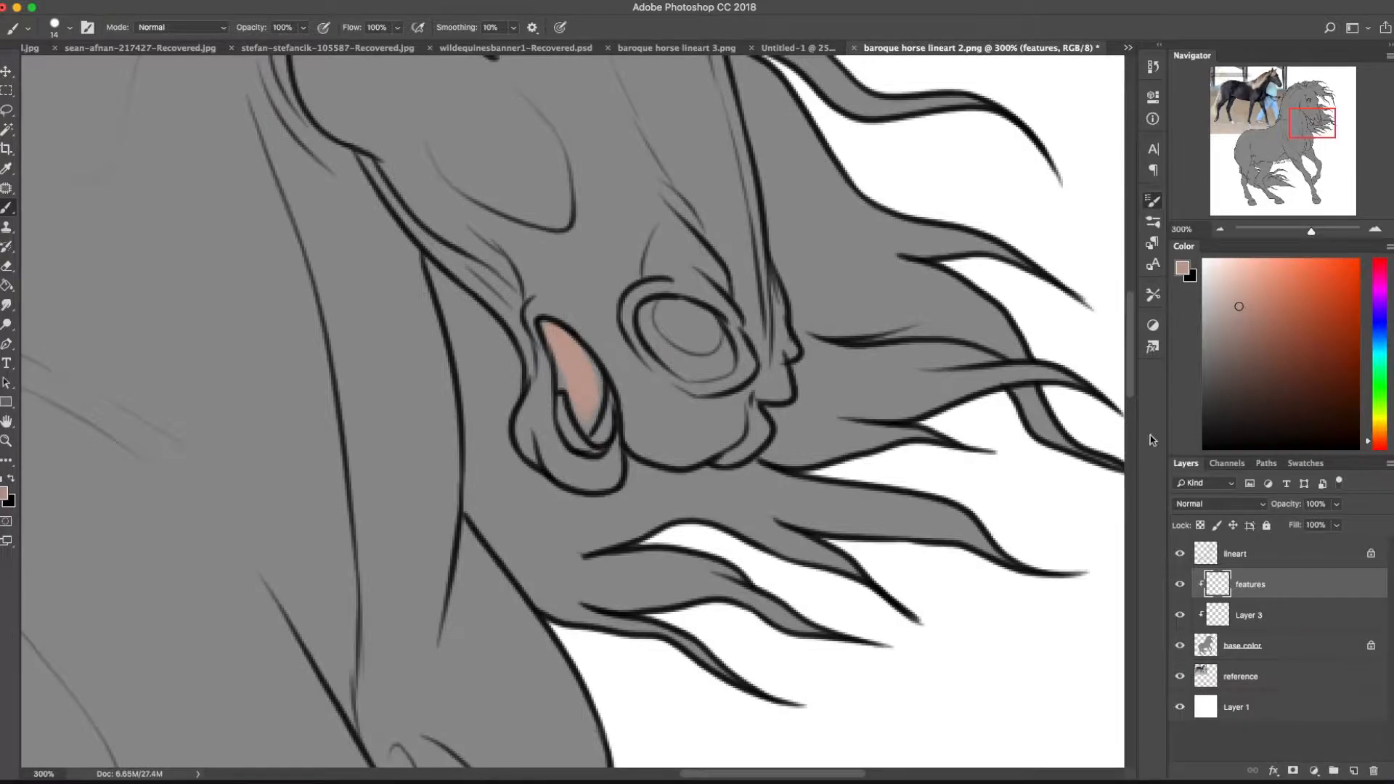
Open the brush settings and compare test strokes on the neck with Shape Dynamics turned off and on again
{"action": "key", "text": "F5"}
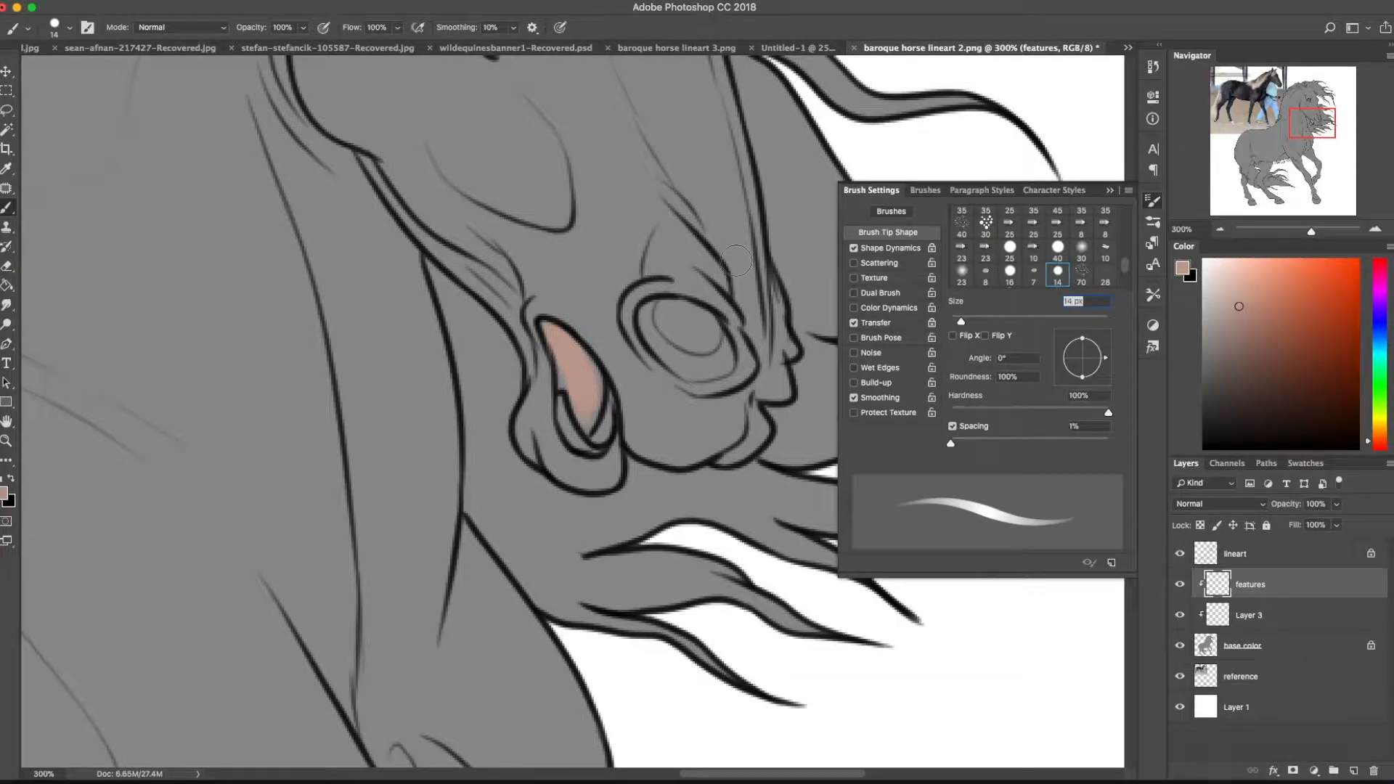
{"action": "left_click", "coordinate": [890, 248]}
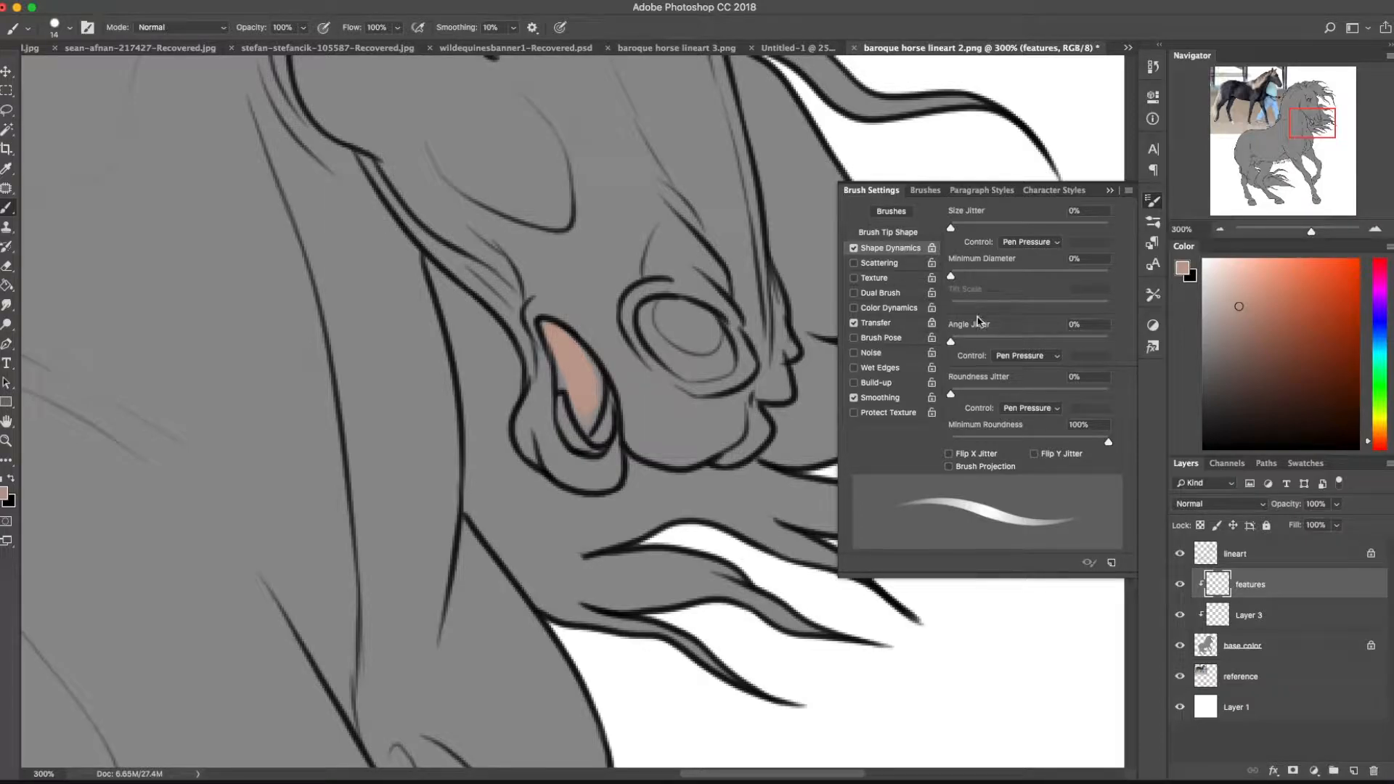
{"action": "left_click", "coordinate": [854, 247]}
{"action": "mouse_move", "coordinate": [142, 138]}
{"action": "left_mouse_down"}
{"action": "mouse_move", "coordinate": [233, 390]}
{"action": "mouse_move", "coordinate": [334, 592]}
{"action": "left_mouse_up"}
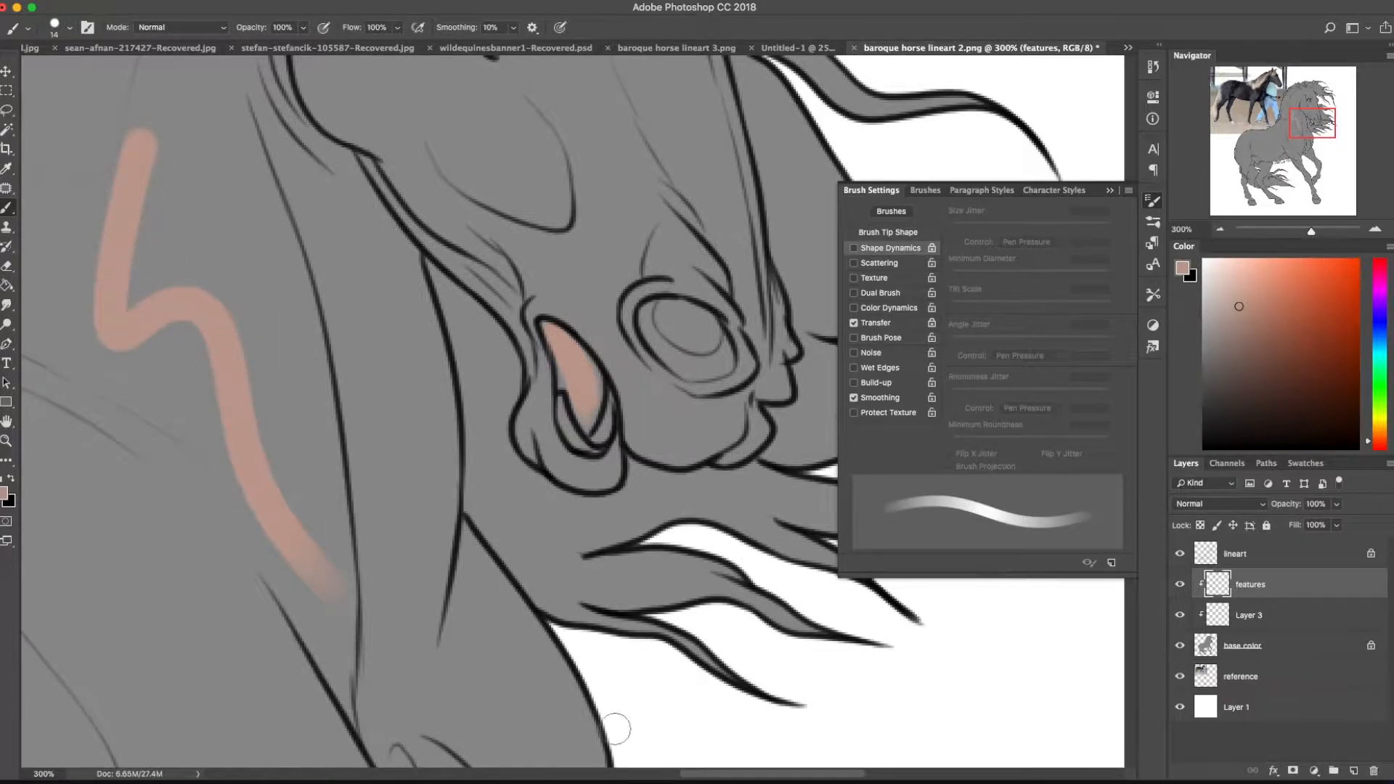
{"action": "left_click", "coordinate": [854, 247]}
{"action": "left_click_drag", "start_coordinate": [209, 102], "coordinate": [396, 535]}
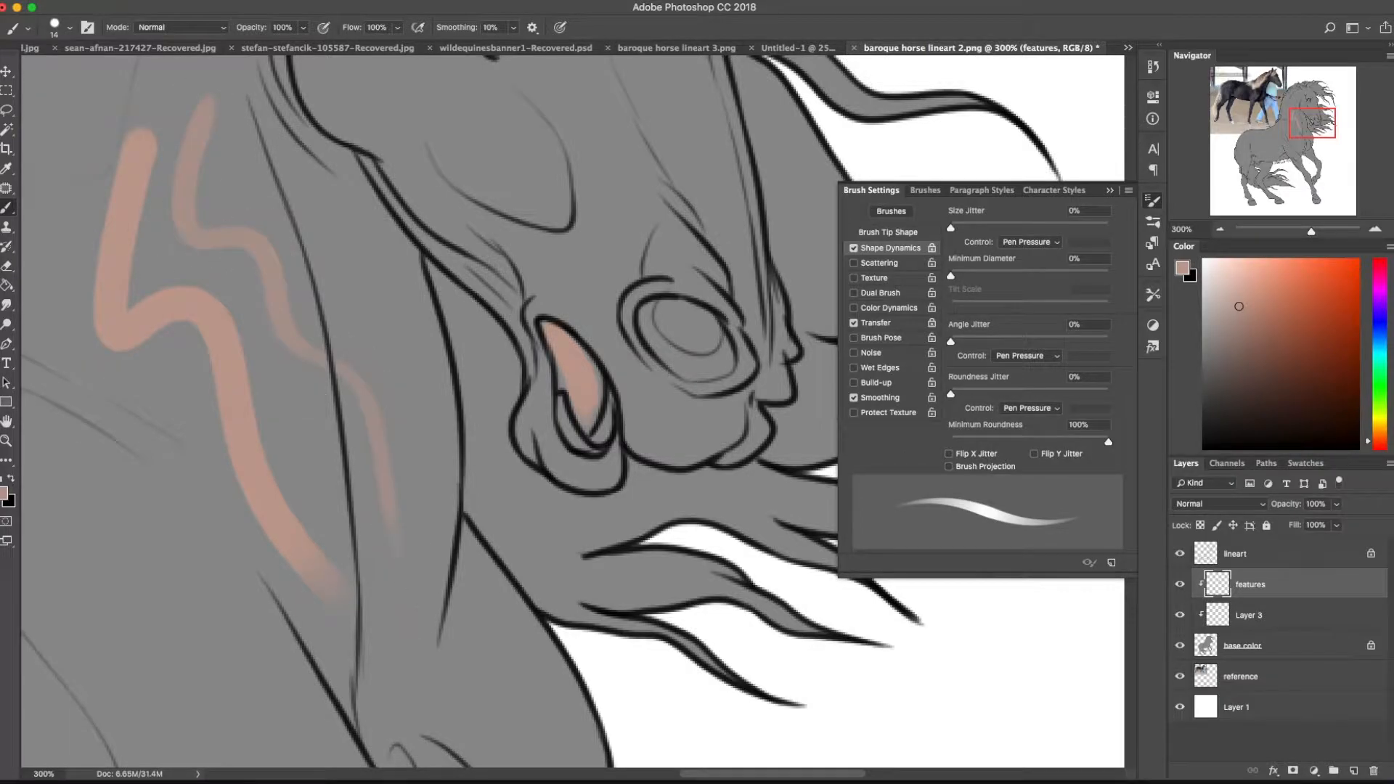
{"action": "mouse_move", "coordinate": [217, 81]}
{"action": "left_mouse_down"}
{"action": "mouse_move", "coordinate": [186, 193]}
{"action": "mouse_move", "coordinate": [432, 613]}
{"action": "left_mouse_up"}
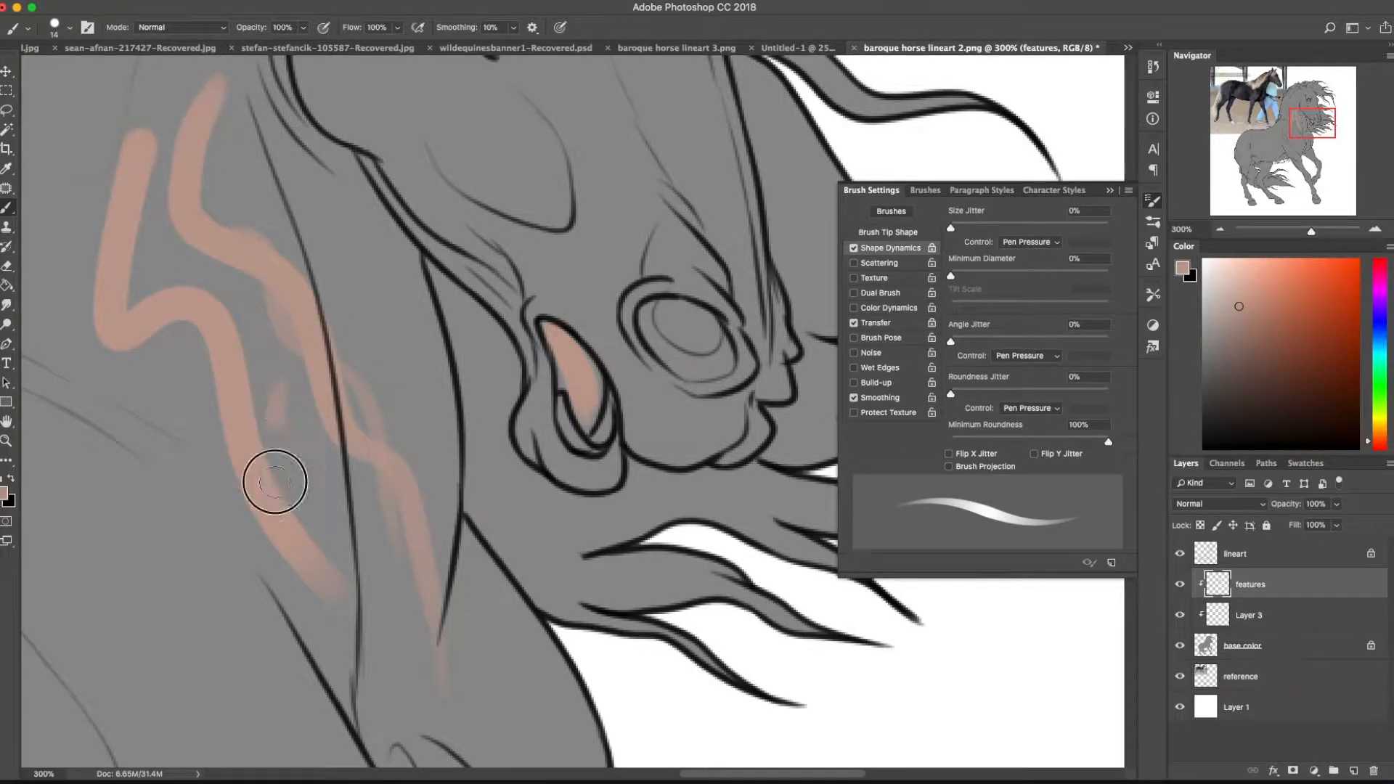
{"action": "left_click_drag", "start_coordinate": [271, 426], "coordinate": [458, 689]}
Compare test marks on the horse's face with the Transfer brush option turned on and turned off
{"action": "left_click", "coordinate": [898, 324]}
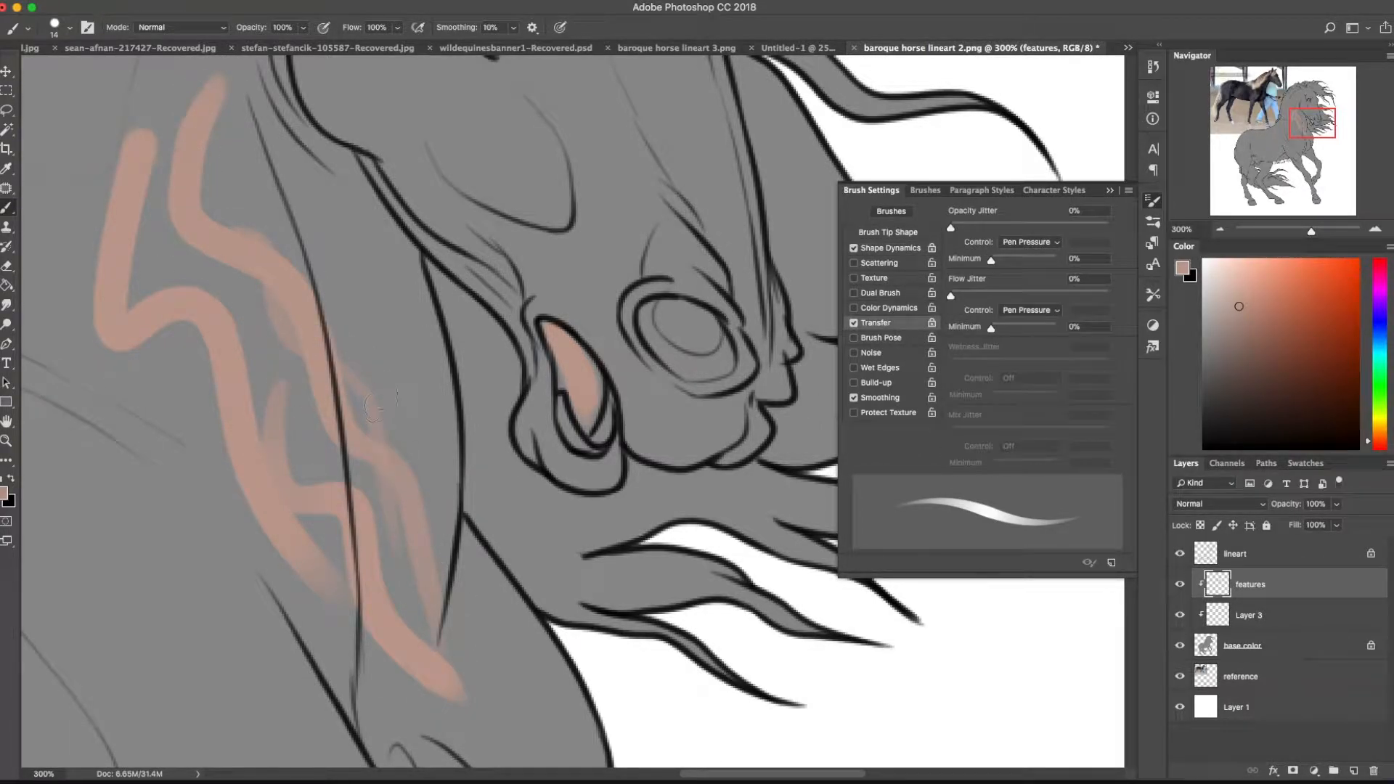
{"action": "left_click", "coordinate": [613, 139]}
{"action": "left_click_drag", "start_coordinate": [676, 109], "coordinate": [701, 138]}
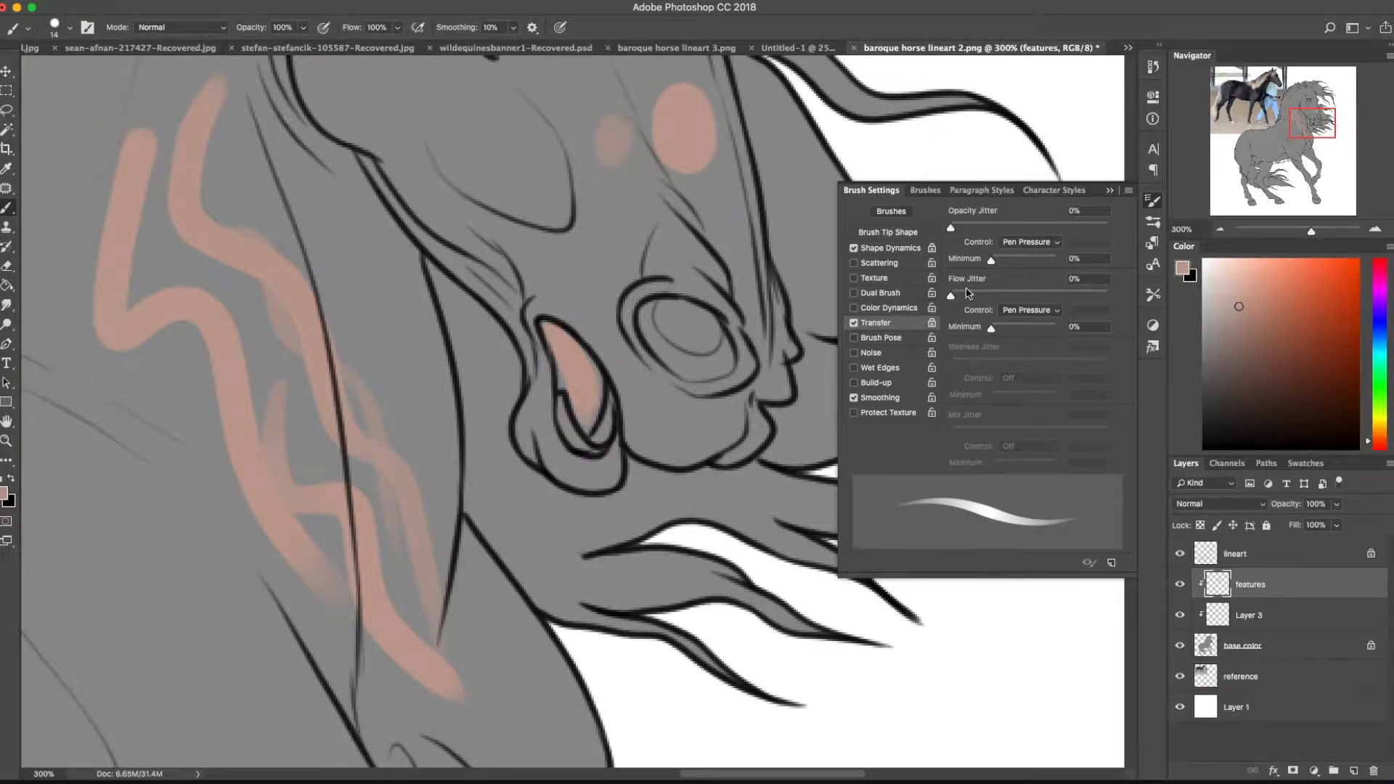
{"action": "left_click", "coordinate": [855, 323]}
{"action": "left_click_drag", "start_coordinate": [475, 91], "coordinate": [613, 298]}
{"action": "mouse_move", "coordinate": [541, 133]}
{"action": "left_mouse_down"}
{"action": "mouse_move", "coordinate": [572, 220]}
{"action": "mouse_move", "coordinate": [713, 313]}
{"action": "left_mouse_up"}
{"action": "left_click_drag", "start_coordinate": [600, 212], "coordinate": [726, 290]}
Paint a test stroke with Shape Dynamics also off, and re-enable both Transfer and Shape Dynamics
{"action": "left_click", "coordinate": [855, 248]}
{"action": "mouse_move", "coordinate": [370, 67]}
{"action": "left_mouse_down"}
{"action": "mouse_move", "coordinate": [385, 124]}
{"action": "mouse_move", "coordinate": [577, 294]}
{"action": "left_mouse_up"}
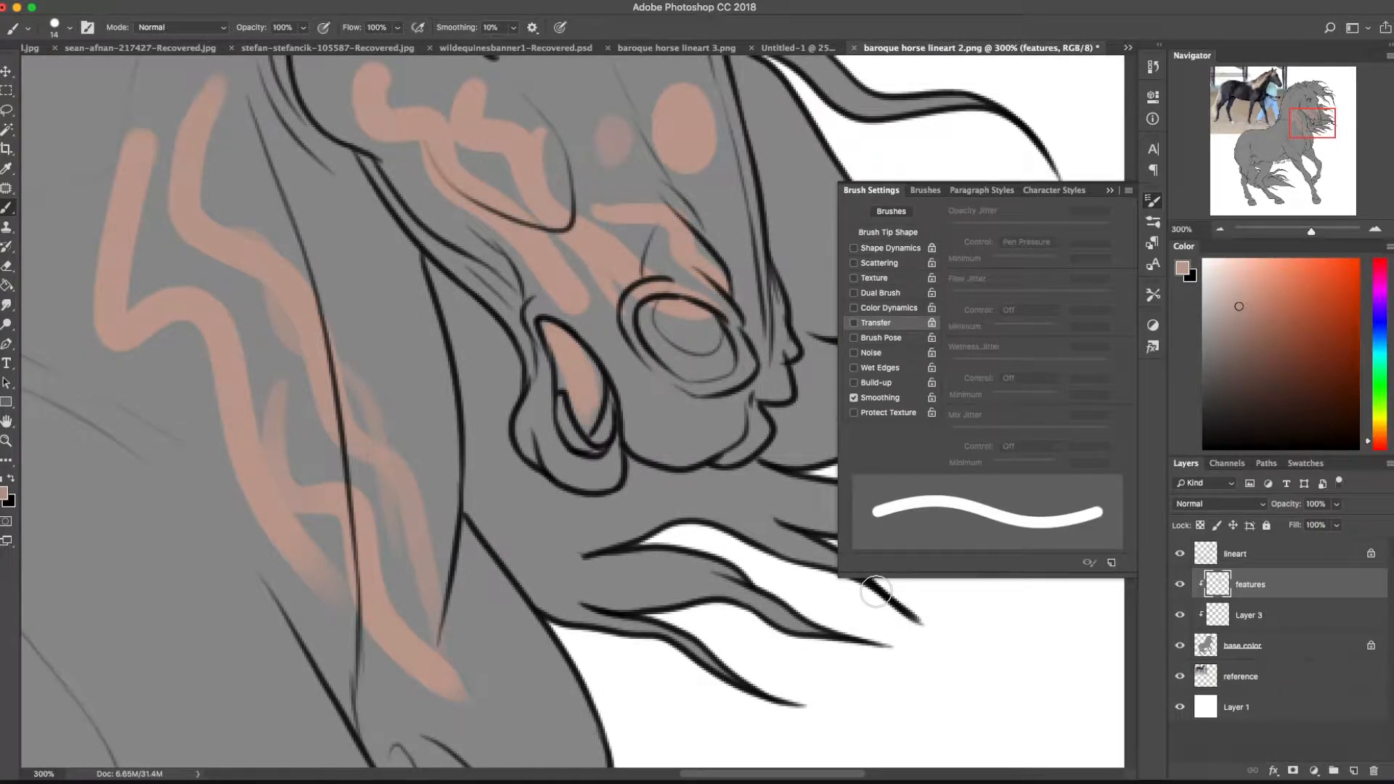
{"action": "left_click", "coordinate": [854, 323]}
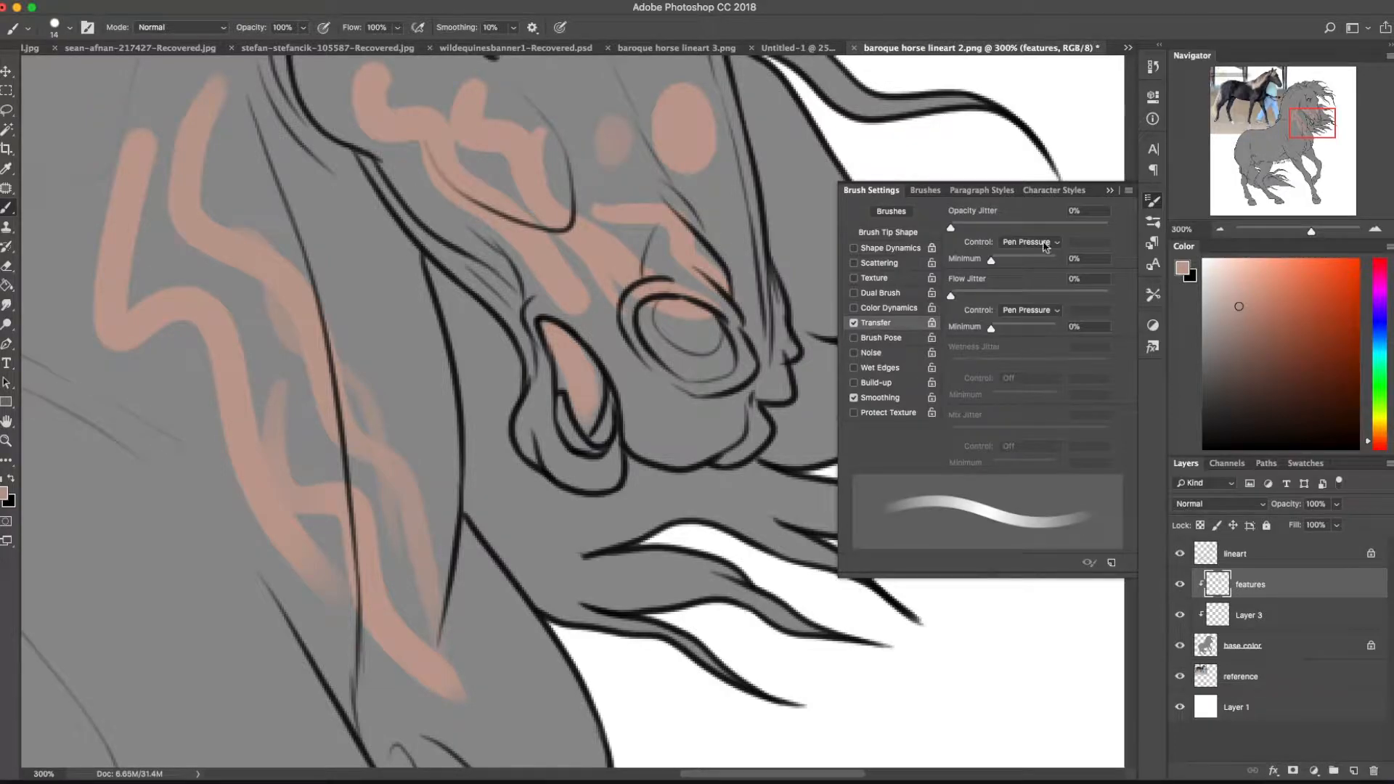
{"action": "left_click", "coordinate": [864, 249]}
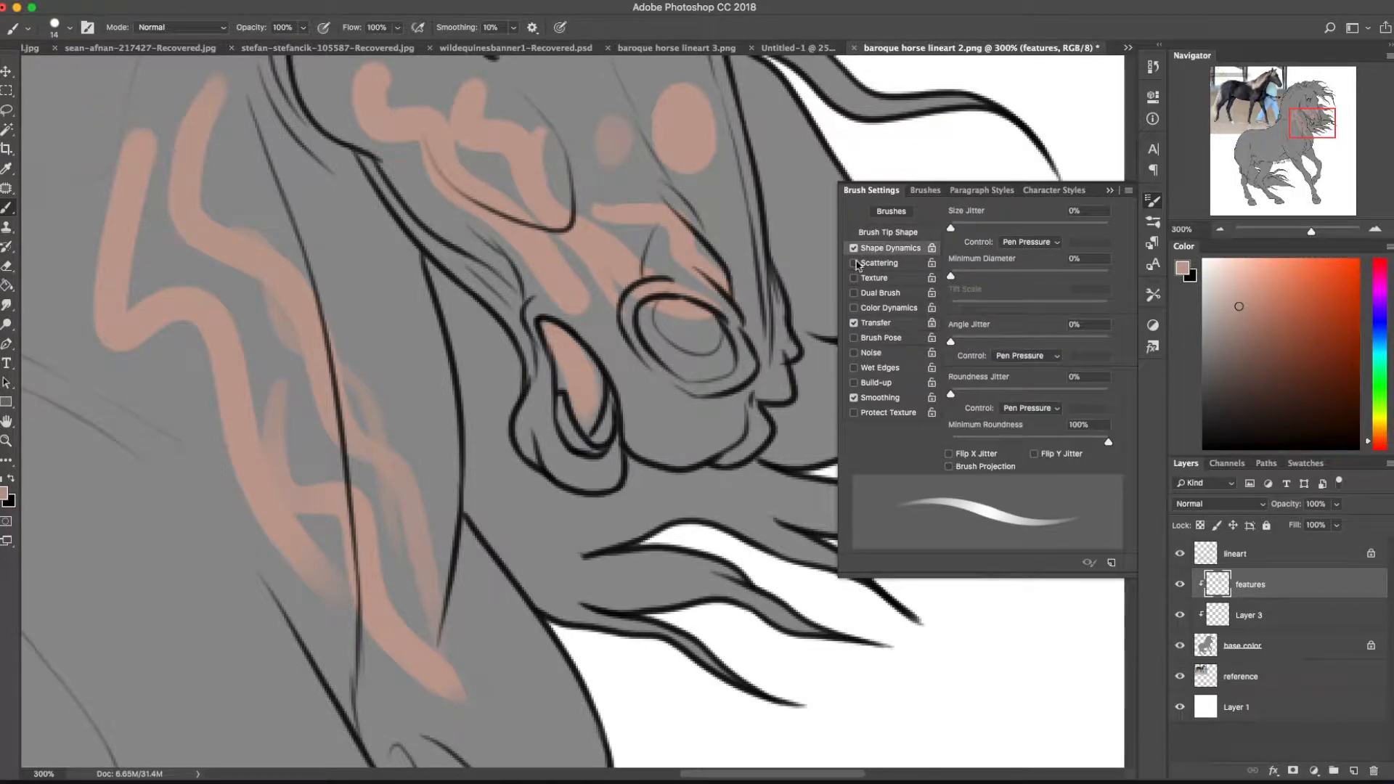
{"action": "left_click", "coordinate": [900, 232]}
Erase all the test strokes and the pink mouth fill from the features layer
{"action": "scroll", "coordinate": [592, 373], "scroll_direction": "left", "scroll_amount": 3}
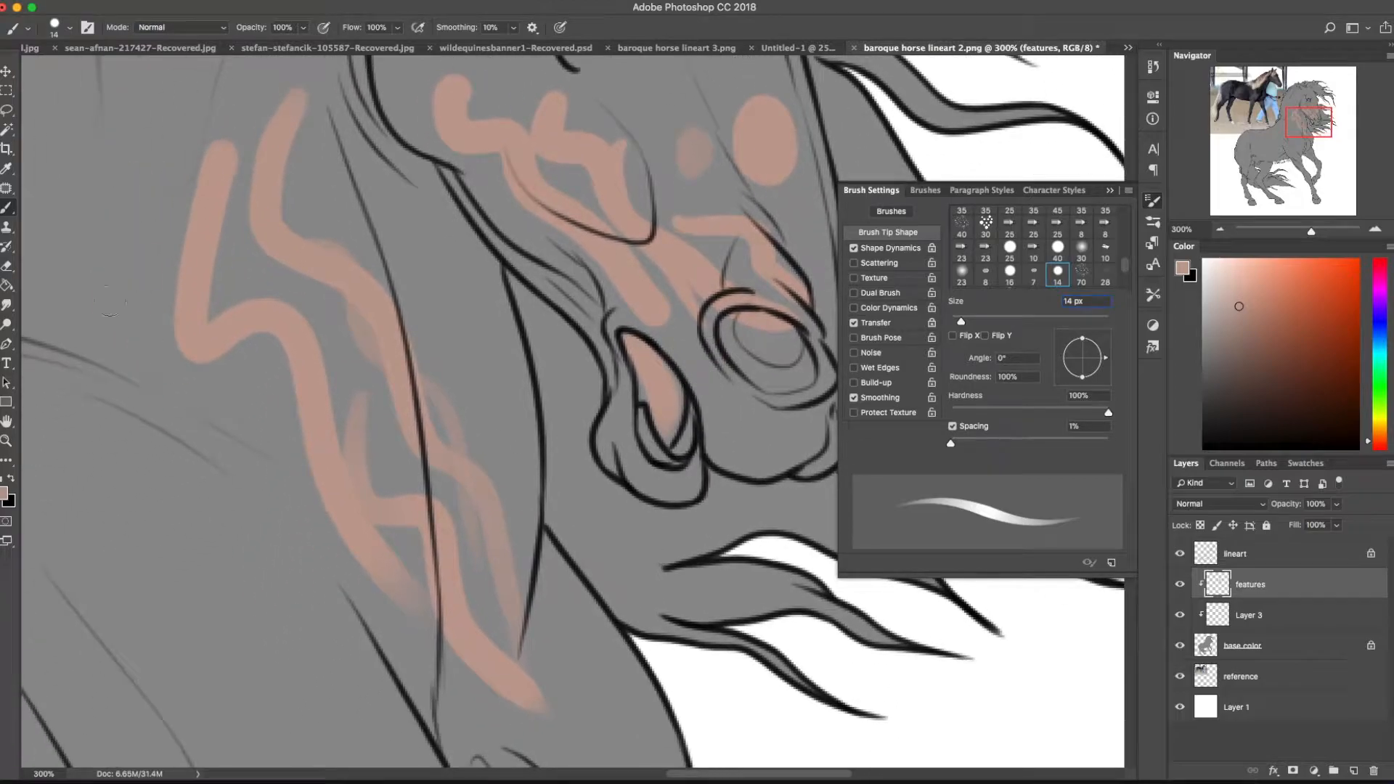
{"action": "left_click", "coordinate": [9, 268]}
{"action": "right_click", "coordinate": [276, 240]}
{"action": "mouse_move", "coordinate": [296, 84]}
{"action": "left_mouse_down"}
{"action": "mouse_move", "coordinate": [255, 304]}
{"action": "mouse_move", "coordinate": [404, 286]}
{"action": "mouse_move", "coordinate": [364, 244]}
{"action": "mouse_move", "coordinate": [840, 332]}
{"action": "left_mouse_up"}
{"action": "left_click", "coordinate": [411, 279]}
Paint the inside of the mouth dusty pink with an 11 px brush and turn off the brush's Transfer option
{"action": "key", "text": "b"}
{"action": "scroll", "coordinate": [632, 374], "scroll_direction": "right", "scroll_amount": 3}
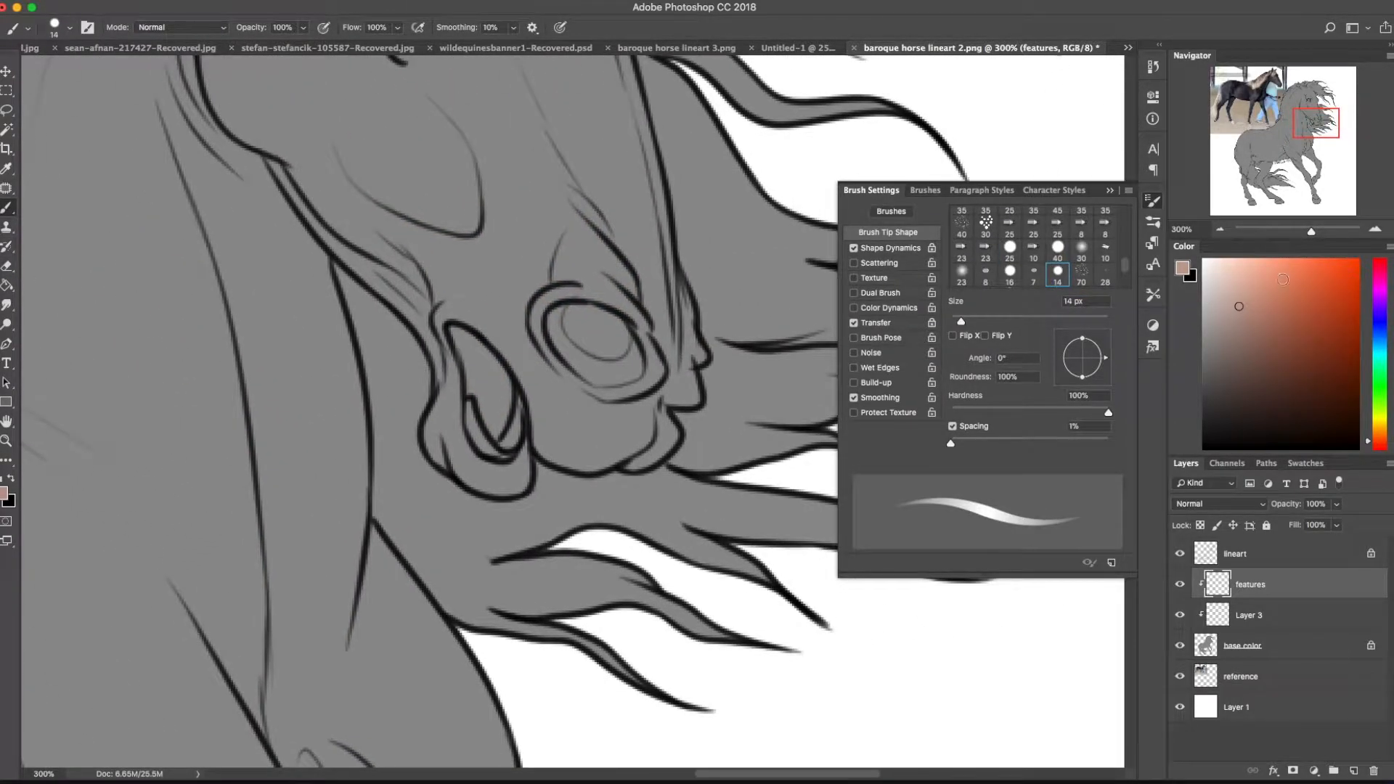
{"action": "left_click_drag", "start_coordinate": [559, 497], "coordinate": [654, 438]}
{"action": "right_click", "coordinate": [735, 402]}
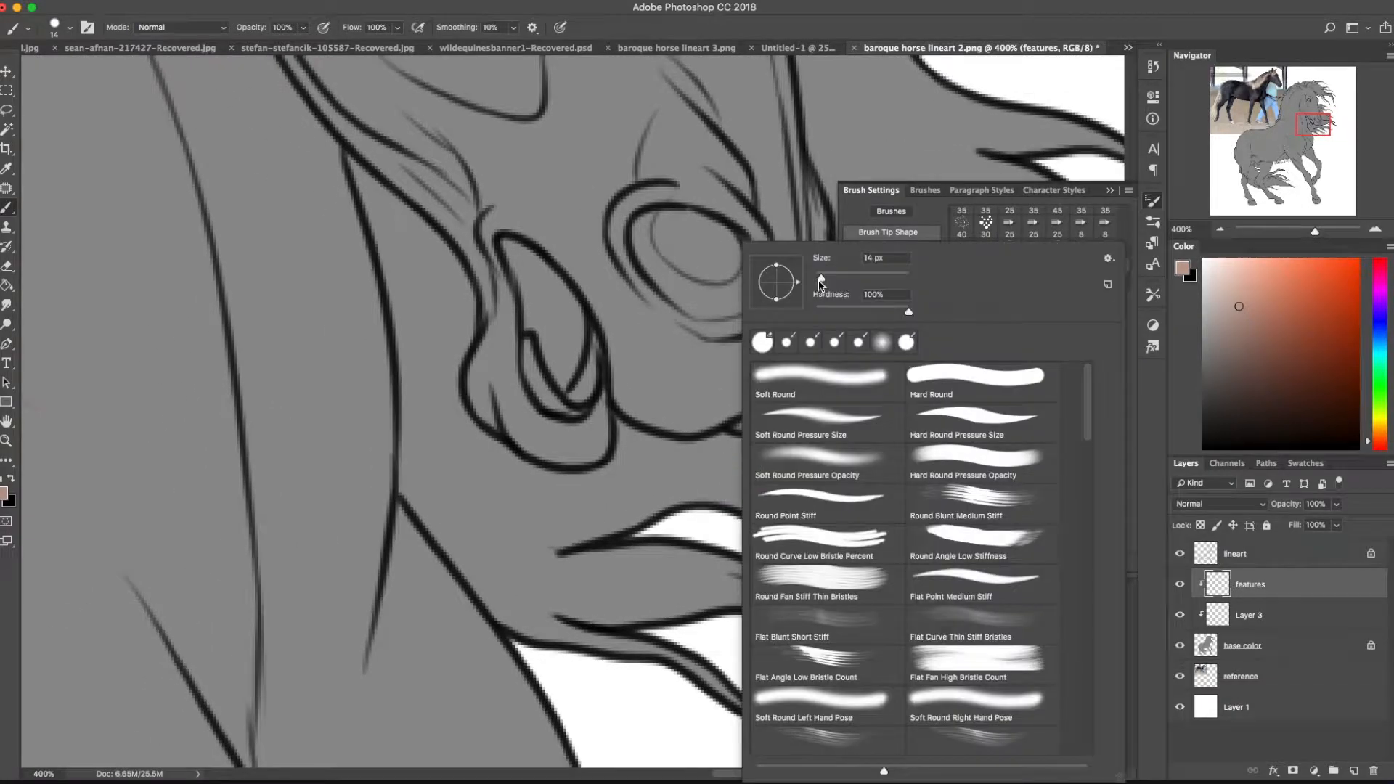
{"action": "left_click_drag", "start_coordinate": [822, 277], "coordinate": [820, 274]}
{"action": "left_click", "coordinate": [945, 22]}
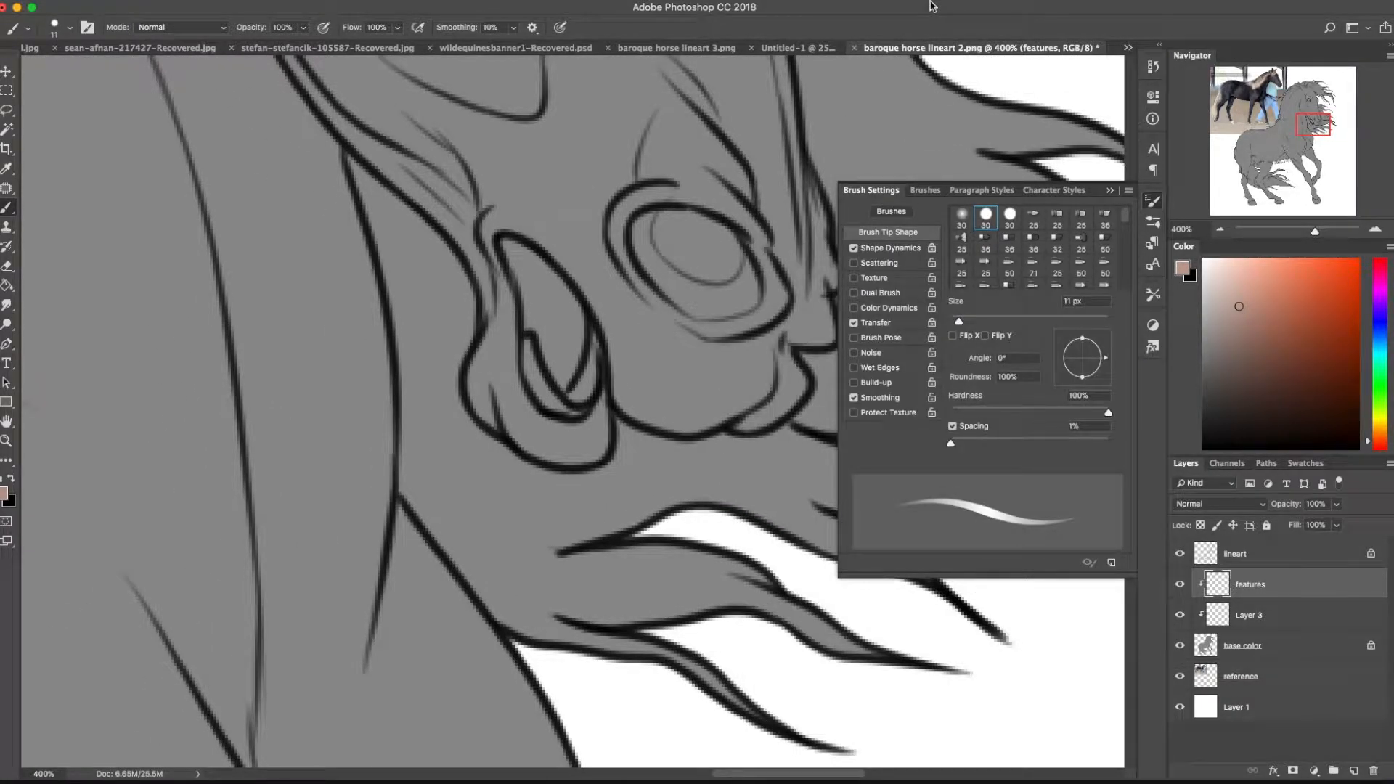
{"action": "scroll", "coordinate": [409, 544], "scroll_direction": "left", "scroll_amount": 3}
{"action": "scroll", "coordinate": [465, 552], "scroll_direction": "up", "scroll_amount": 2}
{"action": "mouse_move", "coordinate": [583, 293]}
{"action": "left_mouse_down"}
{"action": "mouse_move", "coordinate": [618, 330]}
{"action": "mouse_move", "coordinate": [610, 351]}
{"action": "mouse_move", "coordinate": [591, 296]}
{"action": "mouse_move", "coordinate": [622, 399]}
{"action": "mouse_move", "coordinate": [625, 351]}
{"action": "left_mouse_up"}
{"action": "left_click", "coordinate": [854, 323]}
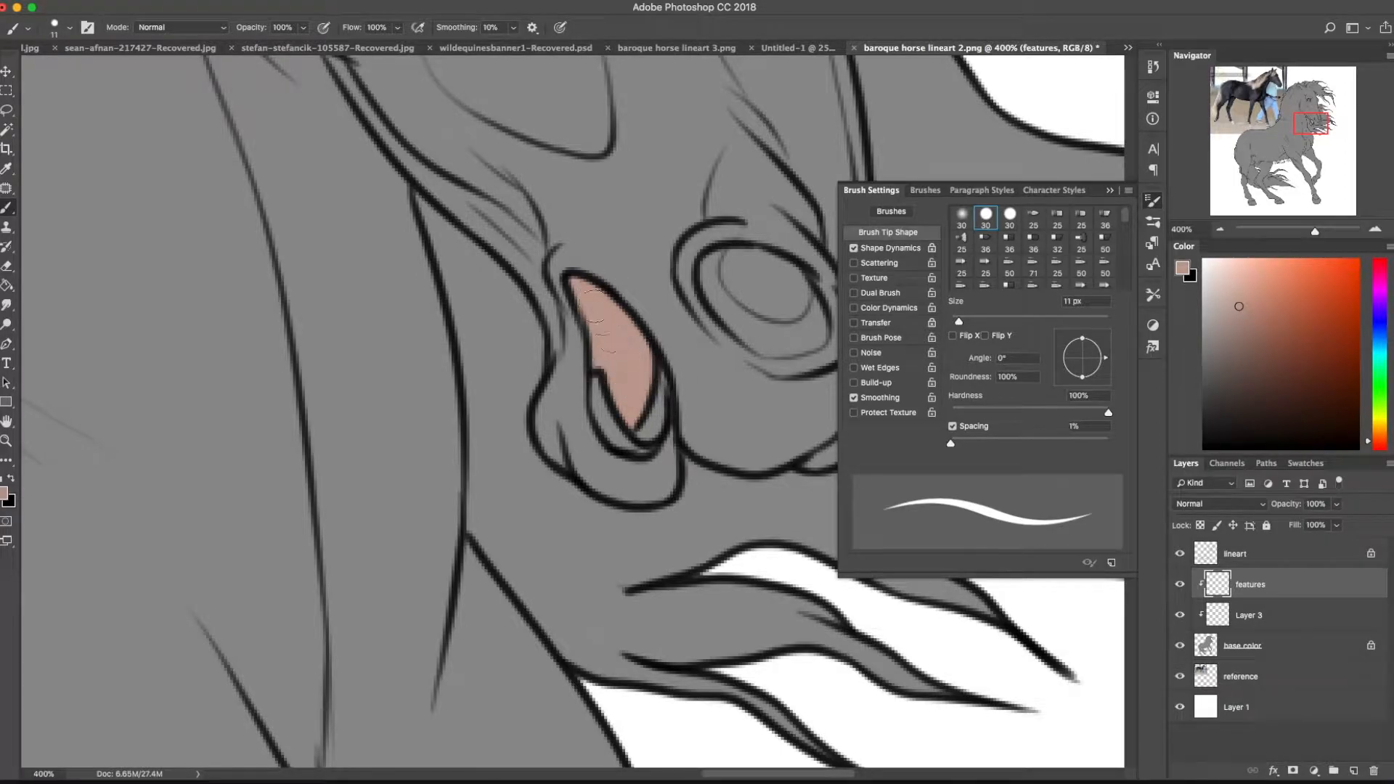
Pick a stronger salmon tone and repaint the inside of the mouth with it
{"action": "left_click", "coordinate": [1249, 348]}
{"action": "mouse_move", "coordinate": [602, 294]}
{"action": "left_mouse_down"}
{"action": "mouse_move", "coordinate": [623, 367]}
{"action": "mouse_move", "coordinate": [596, 315]}
{"action": "mouse_move", "coordinate": [597, 356]}
{"action": "mouse_move", "coordinate": [631, 419]}
{"action": "mouse_move", "coordinate": [600, 290]}
{"action": "mouse_move", "coordinate": [640, 347]}
{"action": "mouse_move", "coordinate": [601, 343]}
{"action": "mouse_move", "coordinate": [634, 382]}
{"action": "left_mouse_up"}
{"action": "left_click", "coordinate": [1264, 309]}
{"action": "mouse_move", "coordinate": [623, 103]}
{"action": "left_mouse_down"}
{"action": "mouse_move", "coordinate": [448, 655]}
{"action": "mouse_move", "coordinate": [623, 103]}
{"action": "left_mouse_up"}
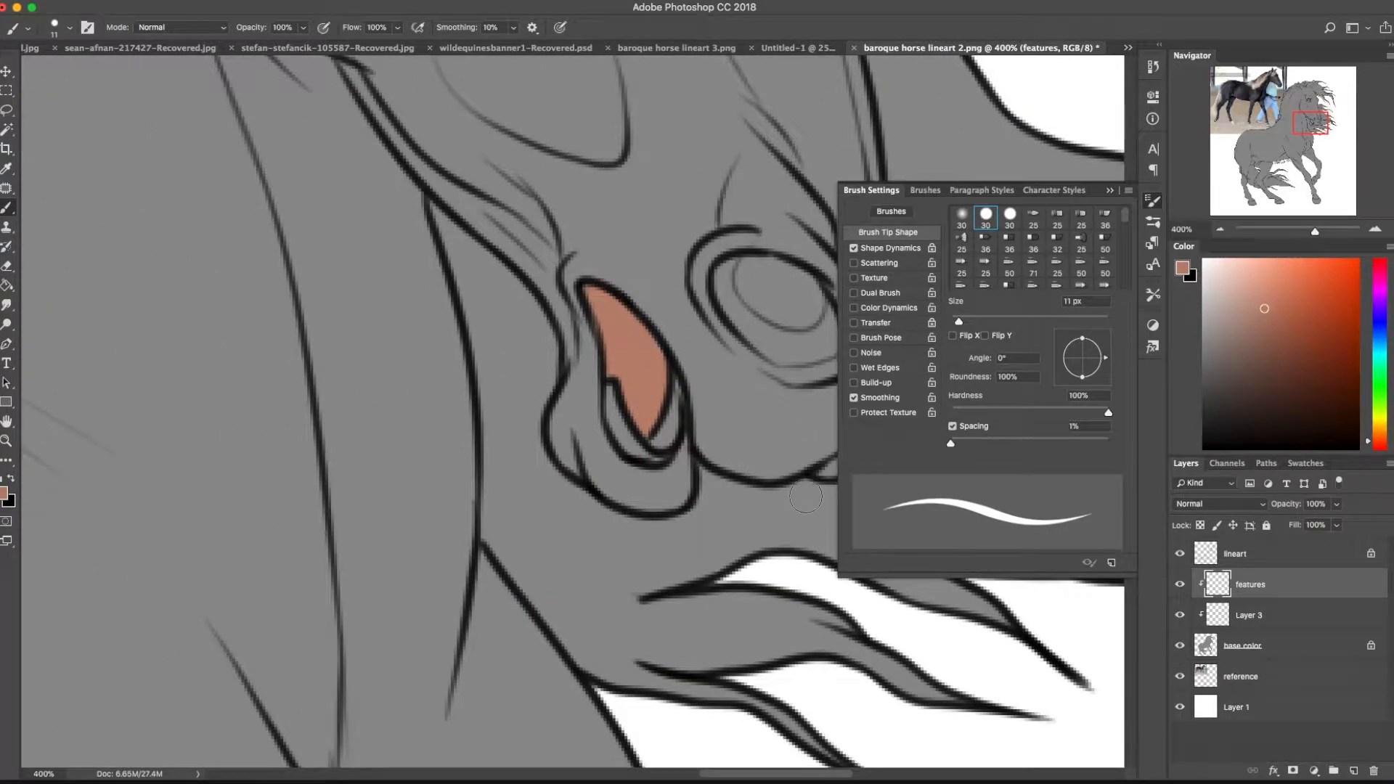
Pick a pale cream with an orange hue and paint the narrow shapes along the lower edge of the mouth opening
{"action": "mouse_move", "coordinate": [606, 544]}
{"action": "left_mouse_down"}
{"action": "mouse_move", "coordinate": [554, 556]}
{"action": "mouse_move", "coordinate": [587, 557]}
{"action": "left_mouse_up"}
{"action": "left_click_drag", "start_coordinate": [1229, 286], "coordinate": [1213, 281]}
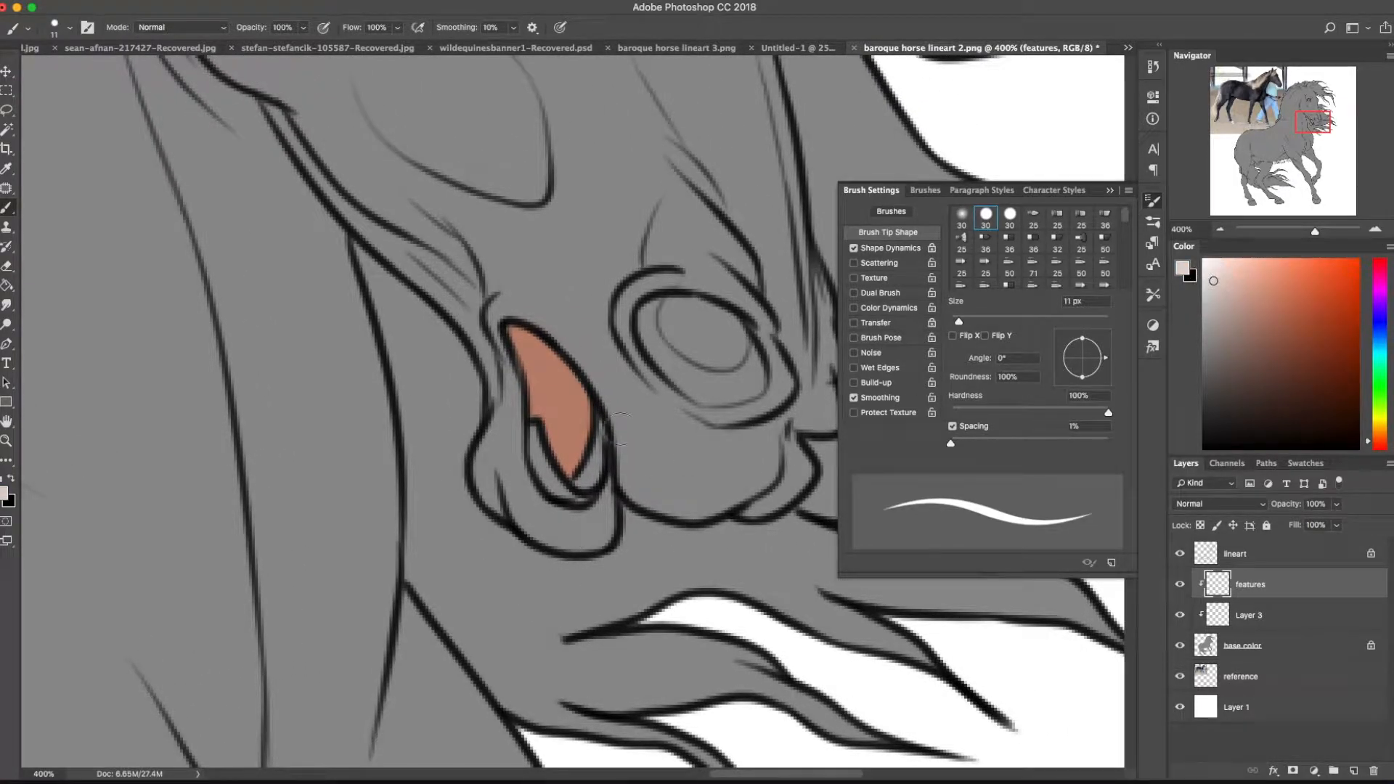
{"action": "left_click", "coordinate": [1379, 430]}
{"action": "mouse_move", "coordinate": [533, 430]}
{"action": "left_mouse_down"}
{"action": "mouse_move", "coordinate": [581, 490]}
{"action": "mouse_move", "coordinate": [602, 428]}
{"action": "left_mouse_up"}
{"action": "left_click_drag", "start_coordinate": [573, 480], "coordinate": [603, 433]}
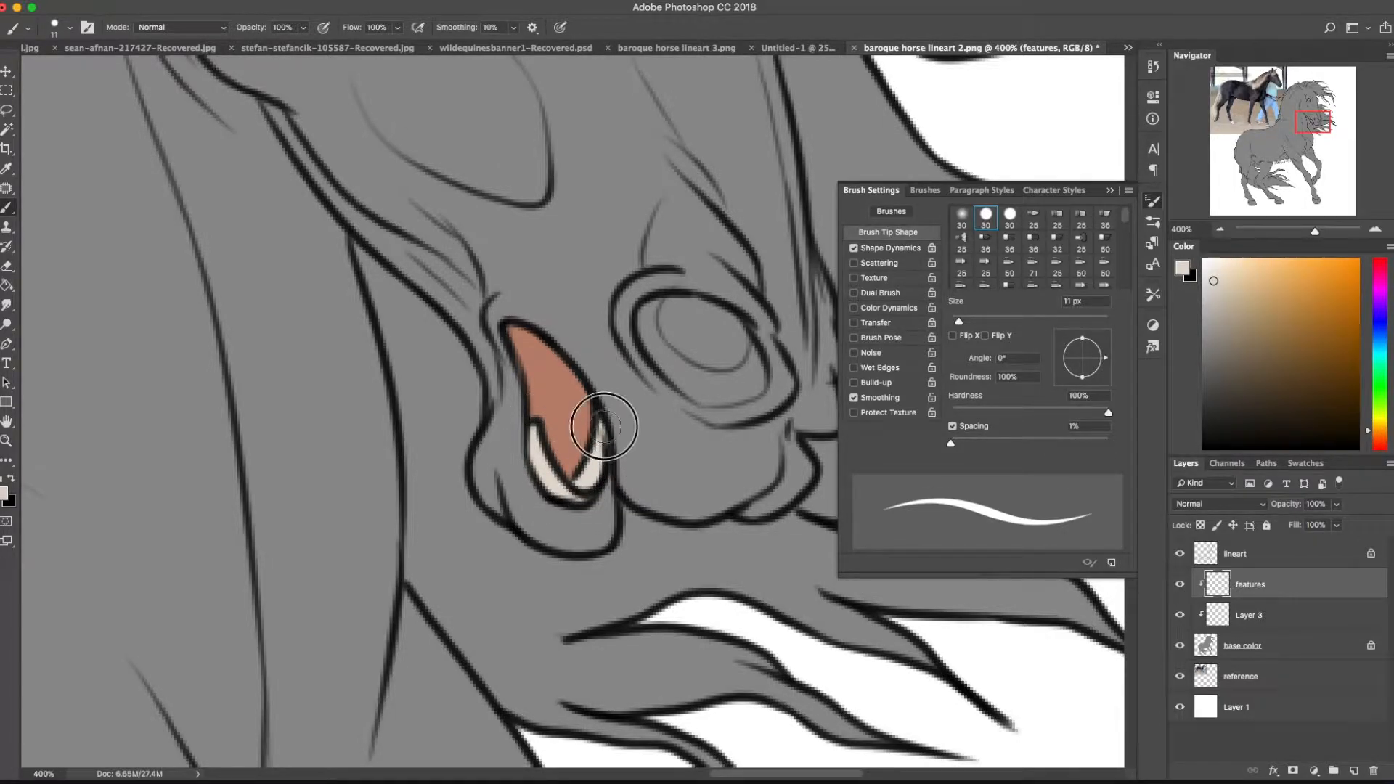
Try painting the horse's eyeball white on the features layer and undo the strokes
{"action": "left_click_drag", "start_coordinate": [555, 530], "coordinate": [532, 535]}
{"action": "left_click_drag", "start_coordinate": [754, 331], "coordinate": [507, 610]}
{"action": "mouse_move", "coordinate": [539, 236]}
{"action": "left_mouse_down"}
{"action": "mouse_move", "coordinate": [644, 547]}
{"action": "mouse_move", "coordinate": [672, 94]}
{"action": "left_mouse_up"}
{"action": "left_click_drag", "start_coordinate": [669, 489], "coordinate": [689, 494]}
{"action": "left_click_drag", "start_coordinate": [737, 368], "coordinate": [770, 617]}
{"action": "left_click_drag", "start_coordinate": [533, 203], "coordinate": [728, 492]}
{"action": "left_click", "coordinate": [1204, 260]}
{"action": "mouse_move", "coordinate": [534, 340]}
{"action": "left_mouse_down"}
{"action": "mouse_move", "coordinate": [563, 364]}
{"action": "mouse_move", "coordinate": [584, 338]}
{"action": "mouse_move", "coordinate": [584, 351]}
{"action": "mouse_move", "coordinate": [553, 335]}
{"action": "left_mouse_up"}
{"action": "key", "text": "alt+super+z"}
{"action": "key", "text": "alt+super+z"}
{"action": "key", "text": "alt+super+z"}
{"action": "key", "text": "alt+super+z"}
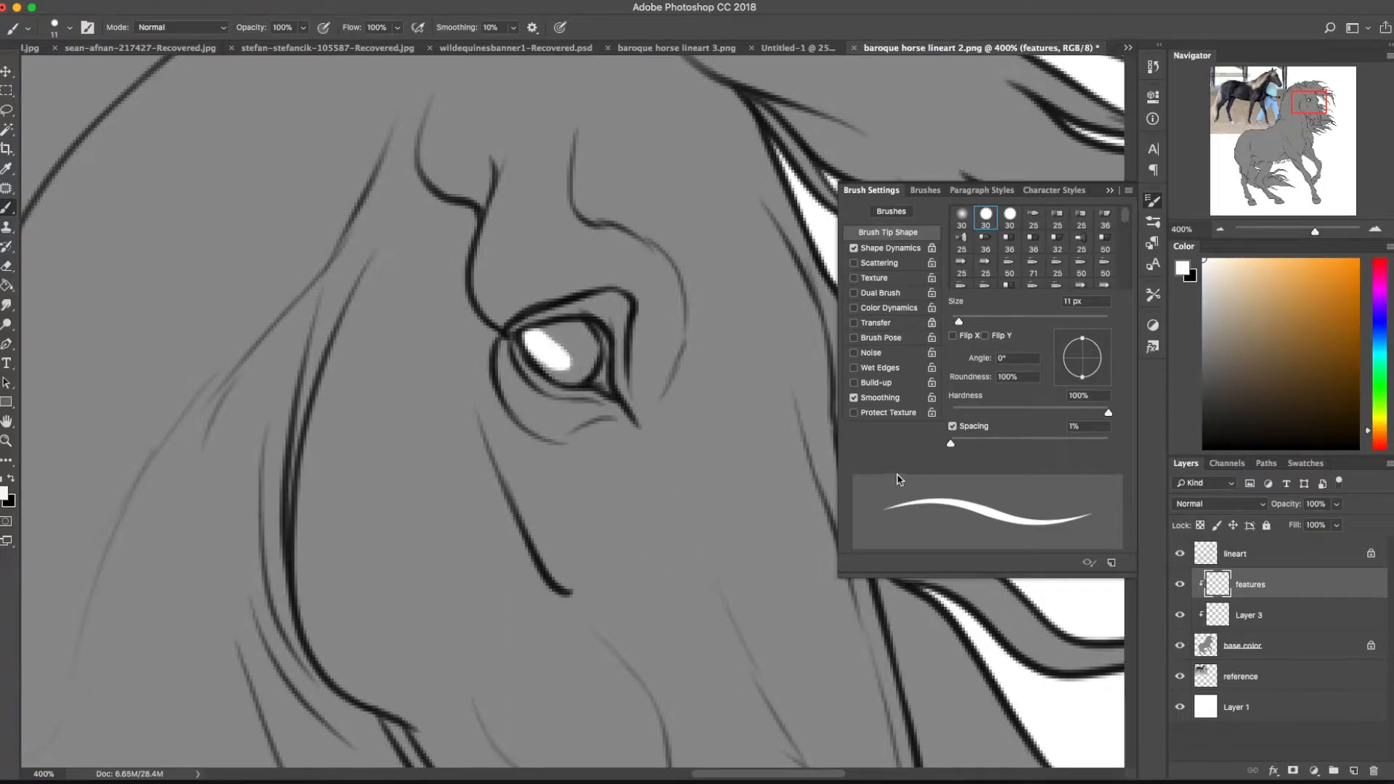
Pick a greyish beige and paint the narrow corner of the eye beside the eyeball
{"action": "left_click", "coordinate": [1234, 301]}
{"action": "mouse_move", "coordinate": [603, 342]}
{"action": "left_mouse_down"}
{"action": "mouse_move", "coordinate": [607, 387]}
{"action": "mouse_move", "coordinate": [604, 347]}
{"action": "left_mouse_up"}
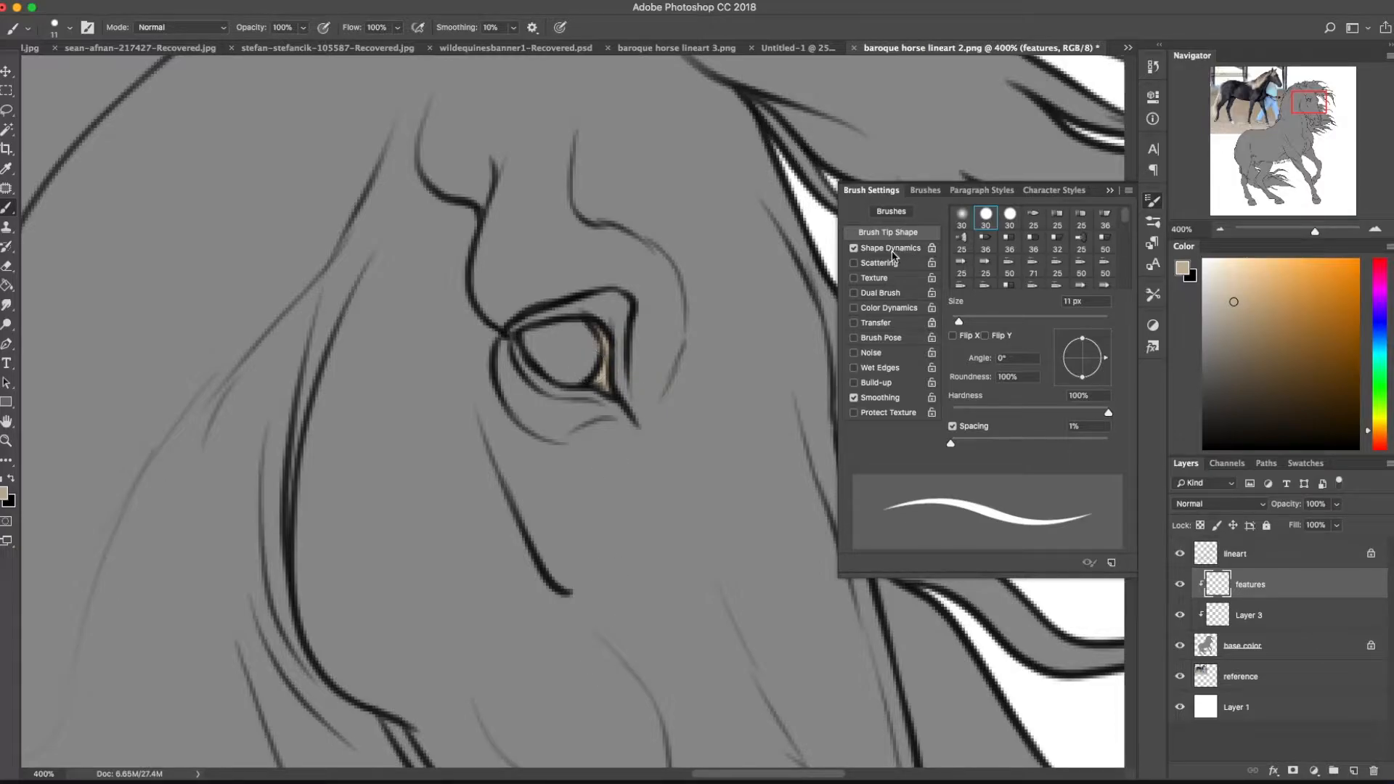
Add a new layer above features and make it a clipping mask
{"action": "left_click", "coordinate": [1220, 229]}
{"action": "left_click", "coordinate": [1219, 229]}
{"action": "left_click_drag", "start_coordinate": [565, 533], "coordinate": [509, 324]}
{"action": "left_click_drag", "start_coordinate": [628, 670], "coordinate": [626, 633]}
{"action": "left_click_drag", "start_coordinate": [679, 358], "coordinate": [725, 489]}
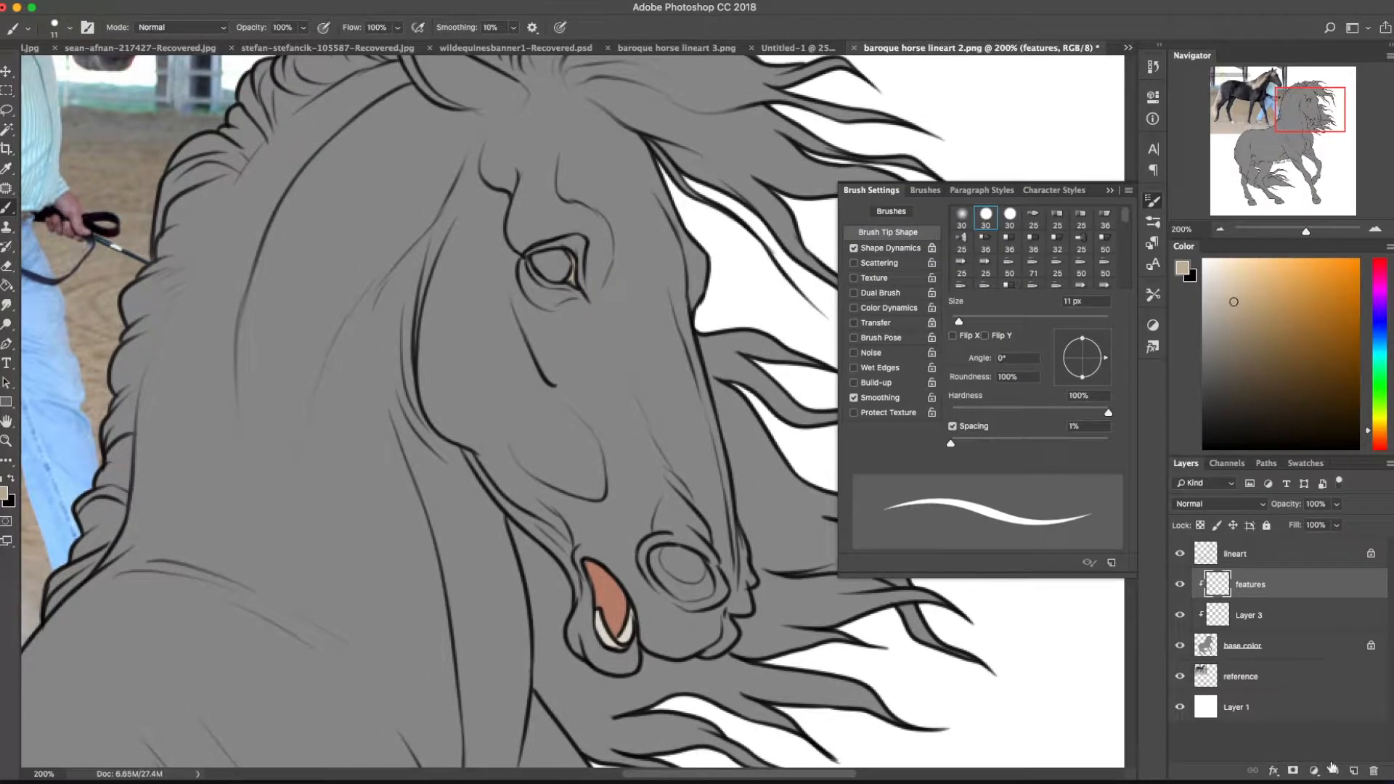
{"action": "left_click", "coordinate": [1354, 771]}
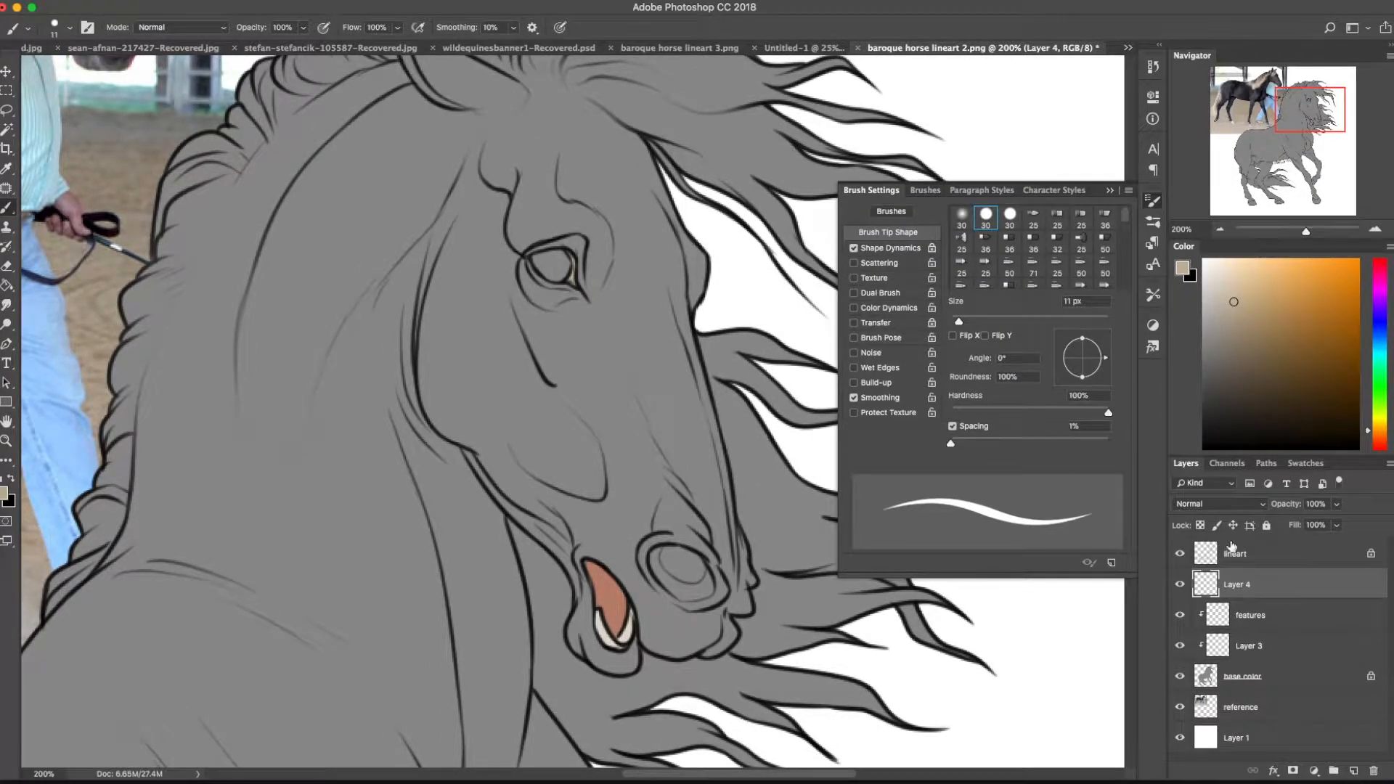
{"action": "right_click", "coordinate": [1259, 585]}
{"action": "left_click", "coordinate": [1194, 415]}
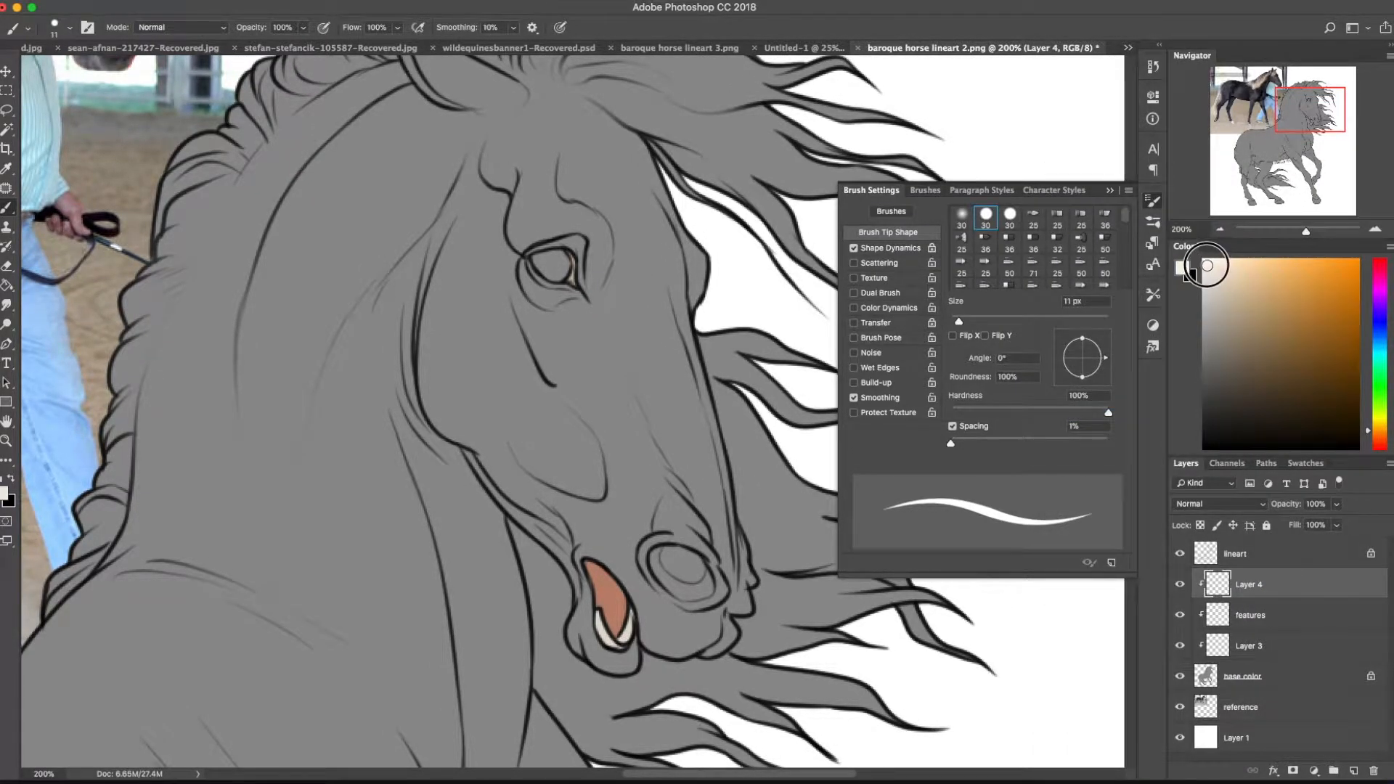
Paint the eyeball near-white on the new layer
{"action": "left_click", "coordinate": [1374, 229]}
{"action": "left_click", "coordinate": [1374, 228]}
{"action": "left_click", "coordinate": [1374, 228]}
{"action": "left_click_drag", "start_coordinate": [589, 166], "coordinate": [652, 482]}
{"action": "mouse_move", "coordinate": [533, 349]}
{"action": "left_mouse_down"}
{"action": "mouse_move", "coordinate": [582, 379]}
{"action": "mouse_move", "coordinate": [601, 345]}
{"action": "mouse_move", "coordinate": [559, 353]}
{"action": "left_mouse_up"}
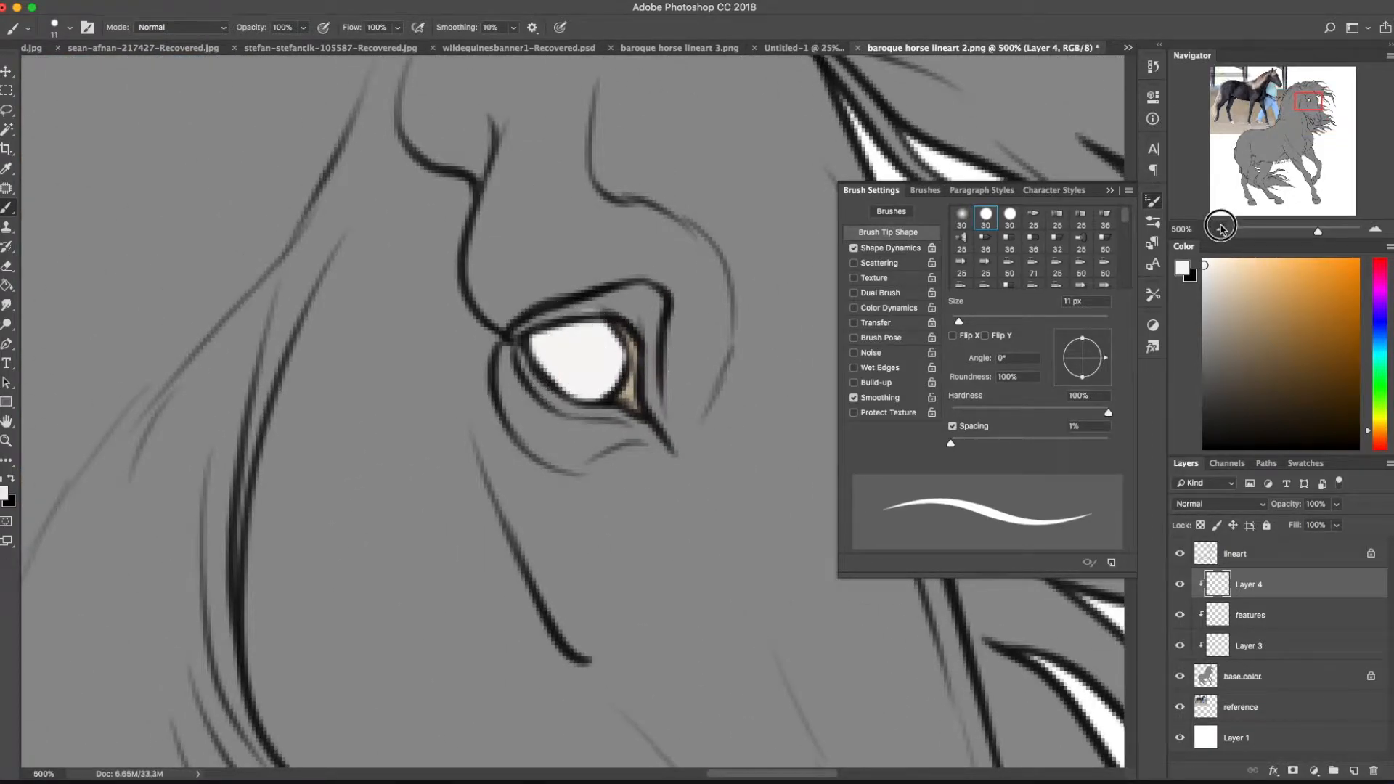
Move Layer 4 beneath the features layer
{"action": "left_click", "coordinate": [1220, 229]}
{"action": "left_click", "coordinate": [1220, 229]}
{"action": "left_click", "coordinate": [1220, 229]}
{"action": "left_click_drag", "start_coordinate": [1248, 585], "coordinate": [1278, 636]}
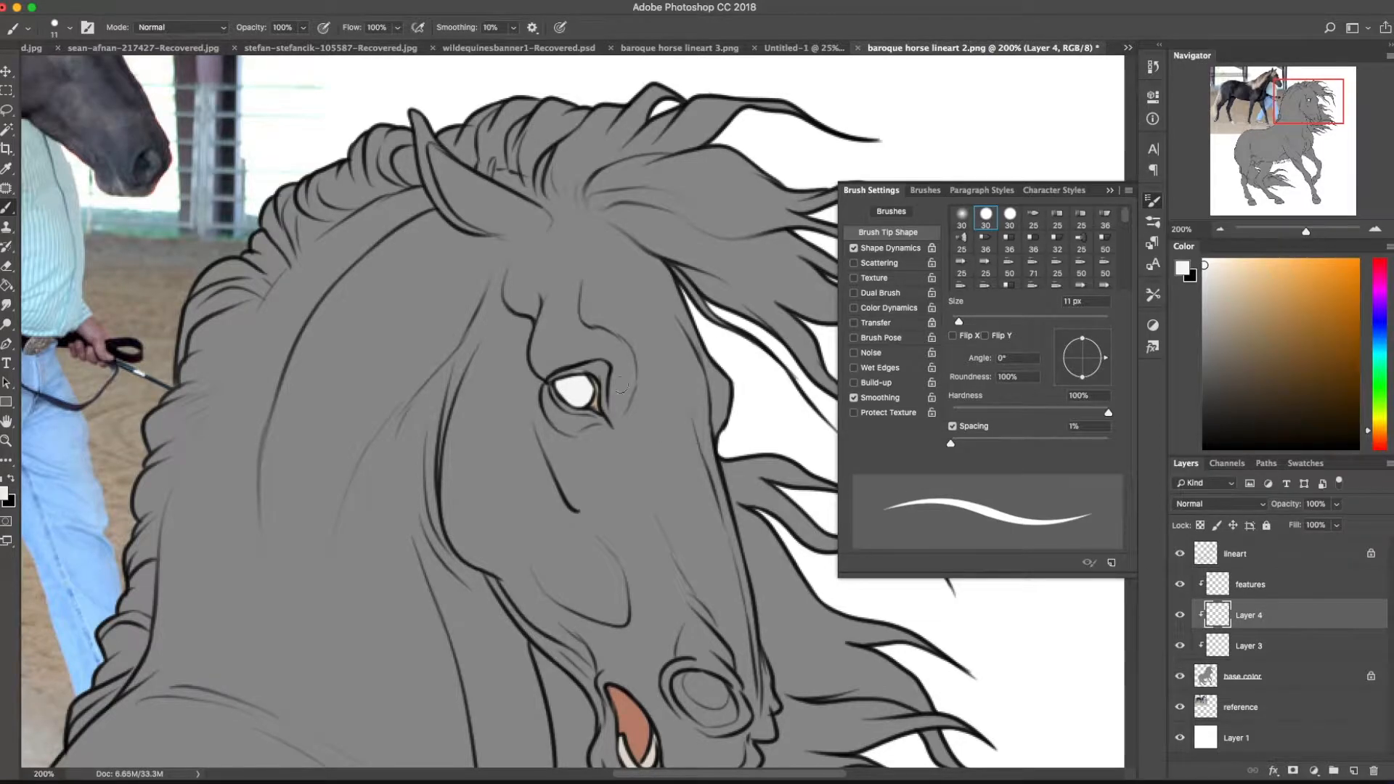
Switch to the Eraser at 15 px and collapse the brush settings
{"action": "left_click", "coordinate": [1374, 228]}
{"action": "left_click", "coordinate": [1374, 228]}
{"action": "left_click", "coordinate": [1374, 229]}
{"action": "key", "text": "e"}
{"action": "right_click", "coordinate": [622, 292]}
{"action": "left_click", "coordinate": [583, 277]}
{"action": "key", "text": "Return"}
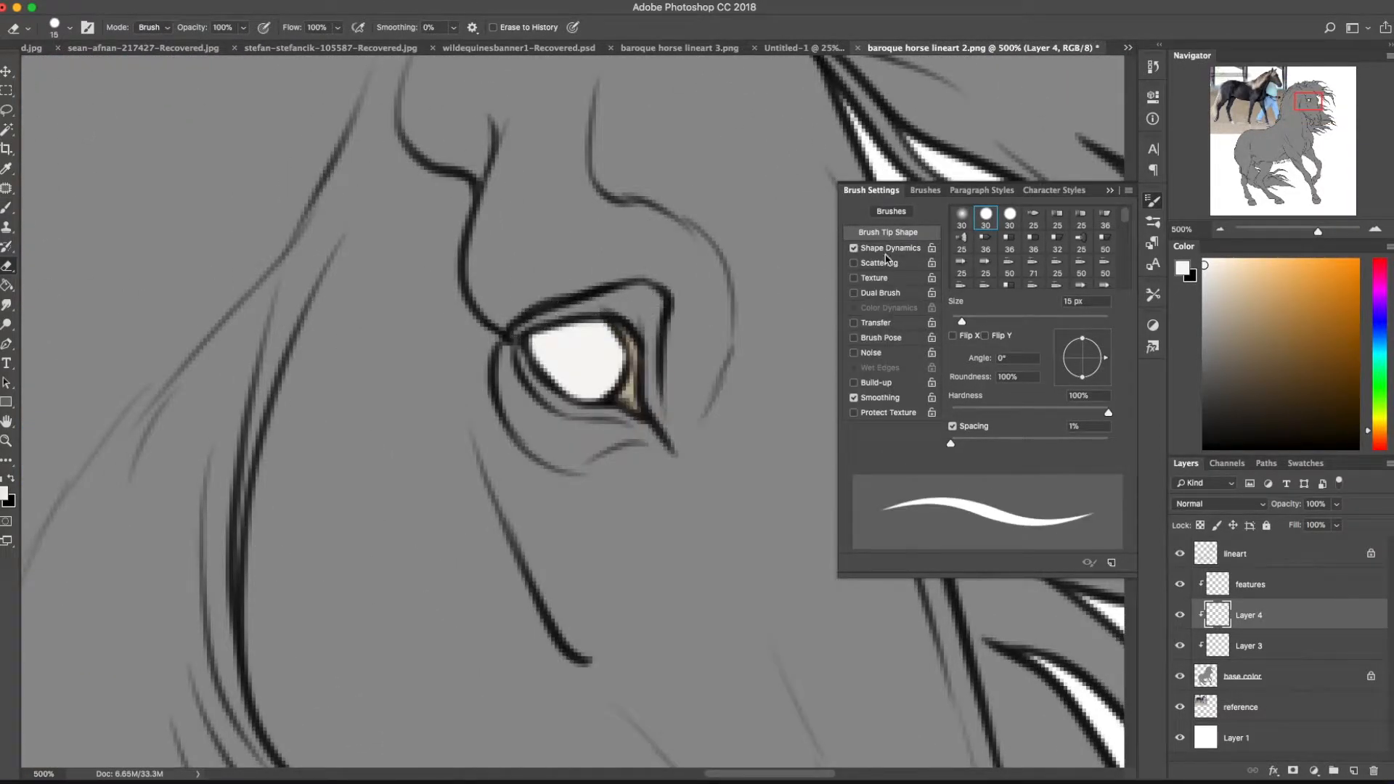
{"action": "left_click", "coordinate": [1111, 190]}
Lock the transparent pixels of the features layer and of Layer 4
{"action": "left_click_drag", "start_coordinate": [611, 599], "coordinate": [501, 434]}
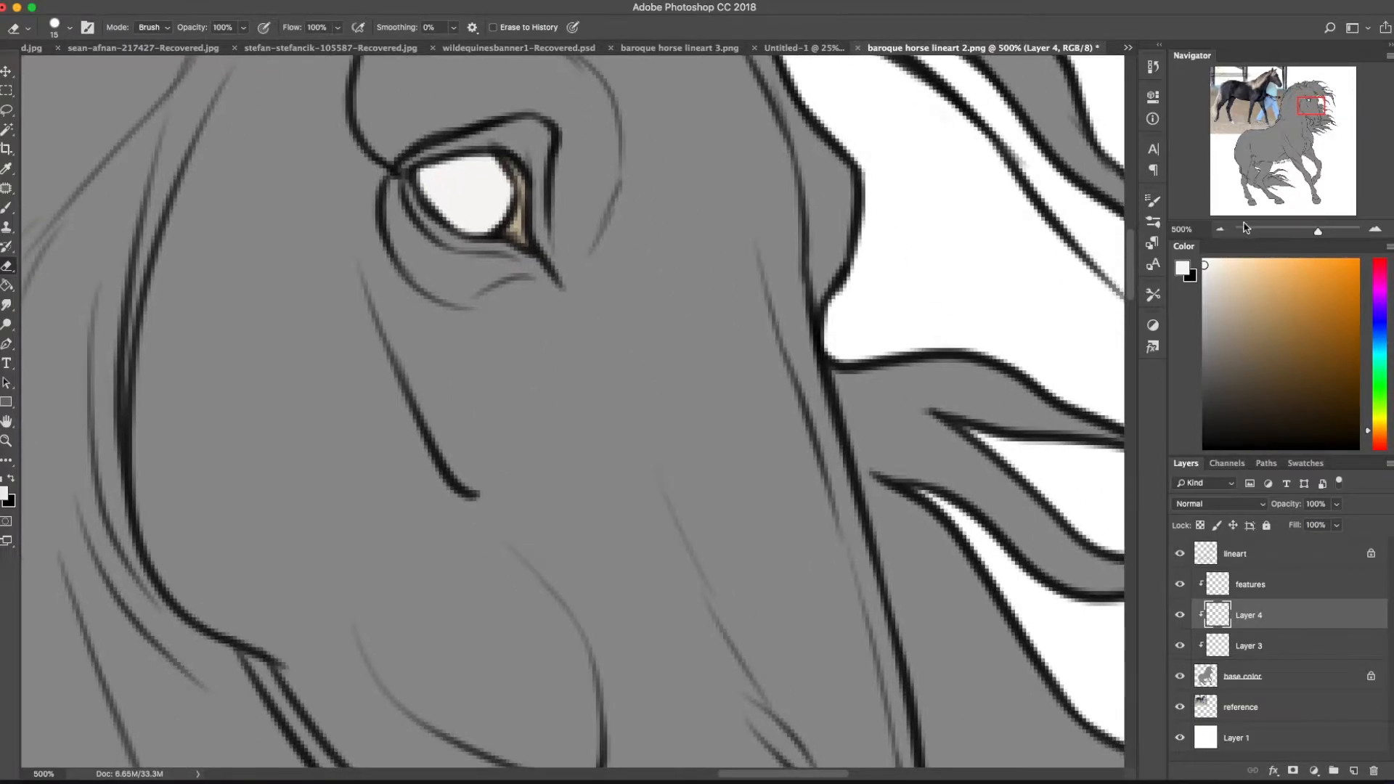
{"action": "left_click", "coordinate": [1220, 230]}
{"action": "left_click", "coordinate": [1220, 229]}
{"action": "scroll", "coordinate": [980, 464], "scroll_direction": "down", "scroll_amount": 5}
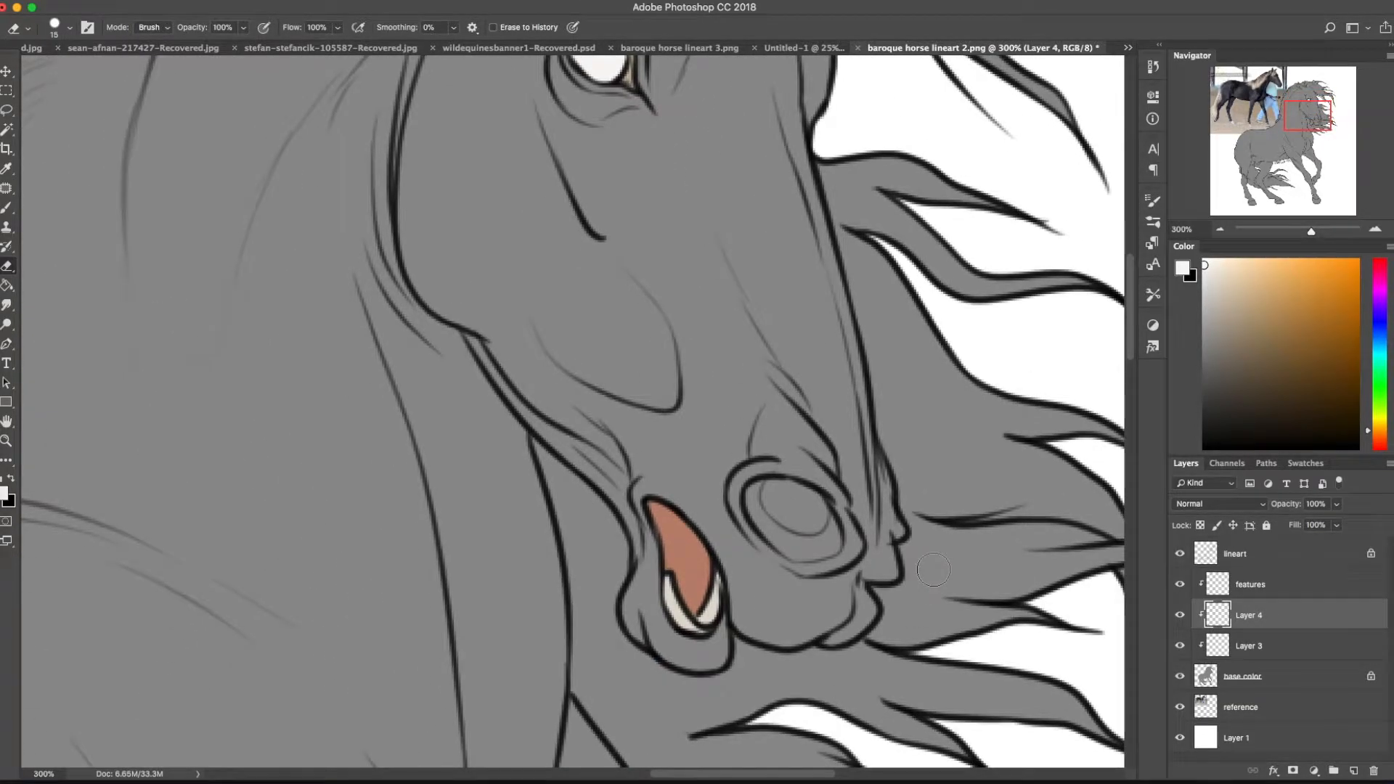
{"action": "scroll", "coordinate": [588, 305], "scroll_direction": "up", "scroll_amount": 3}
{"action": "left_click", "coordinate": [1251, 585]}
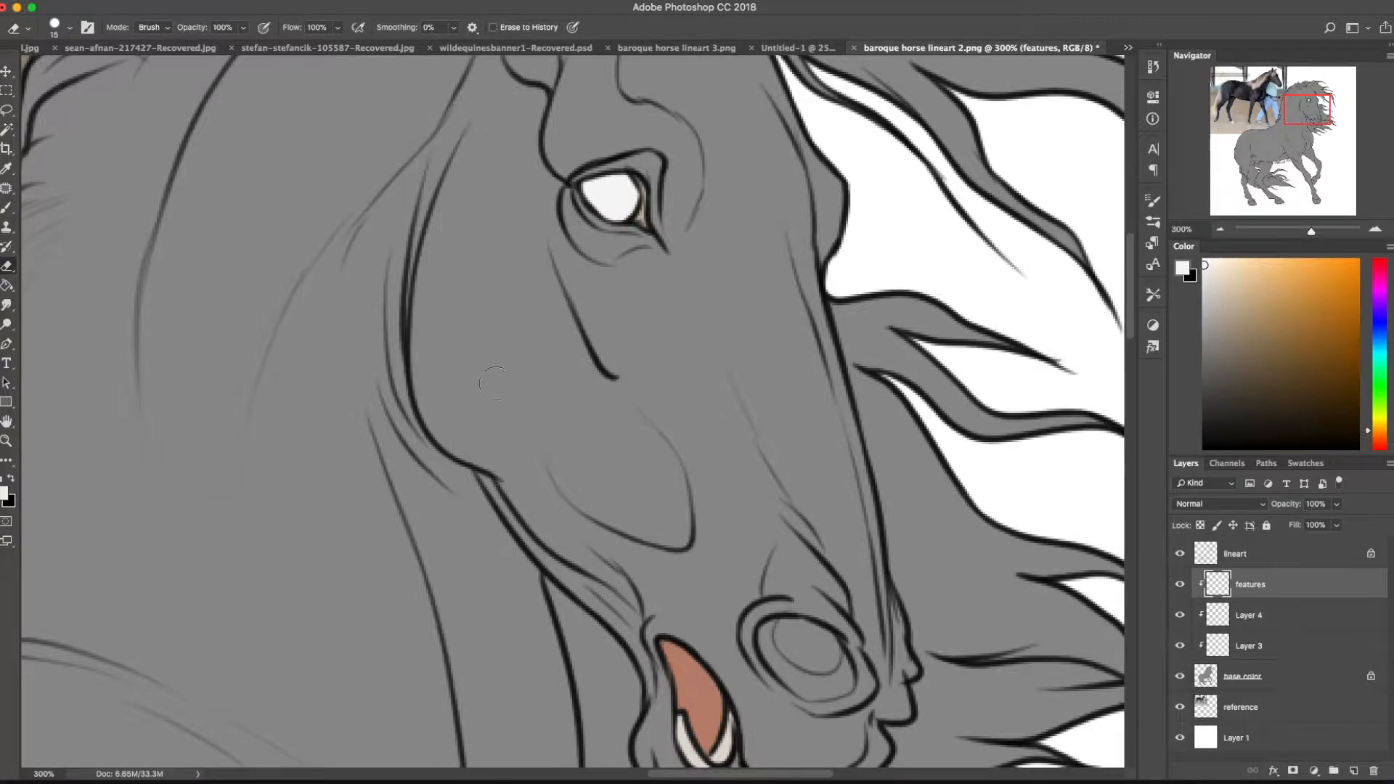
{"action": "left_click", "coordinate": [1200, 525]}
{"action": "left_click", "coordinate": [1258, 616]}
{"action": "left_click", "coordinate": [1200, 525]}
Rename Layer 4 as "eye"
{"action": "double_click", "coordinate": [1258, 616]}
{"action": "type", "text": "eye"}
{"action": "key", "text": "Return"}
Add a clipped layer directly above the base color layer and name it "base coat"
{"action": "left_click", "coordinate": [1273, 673]}
{"action": "left_click", "coordinate": [1223, 230]}
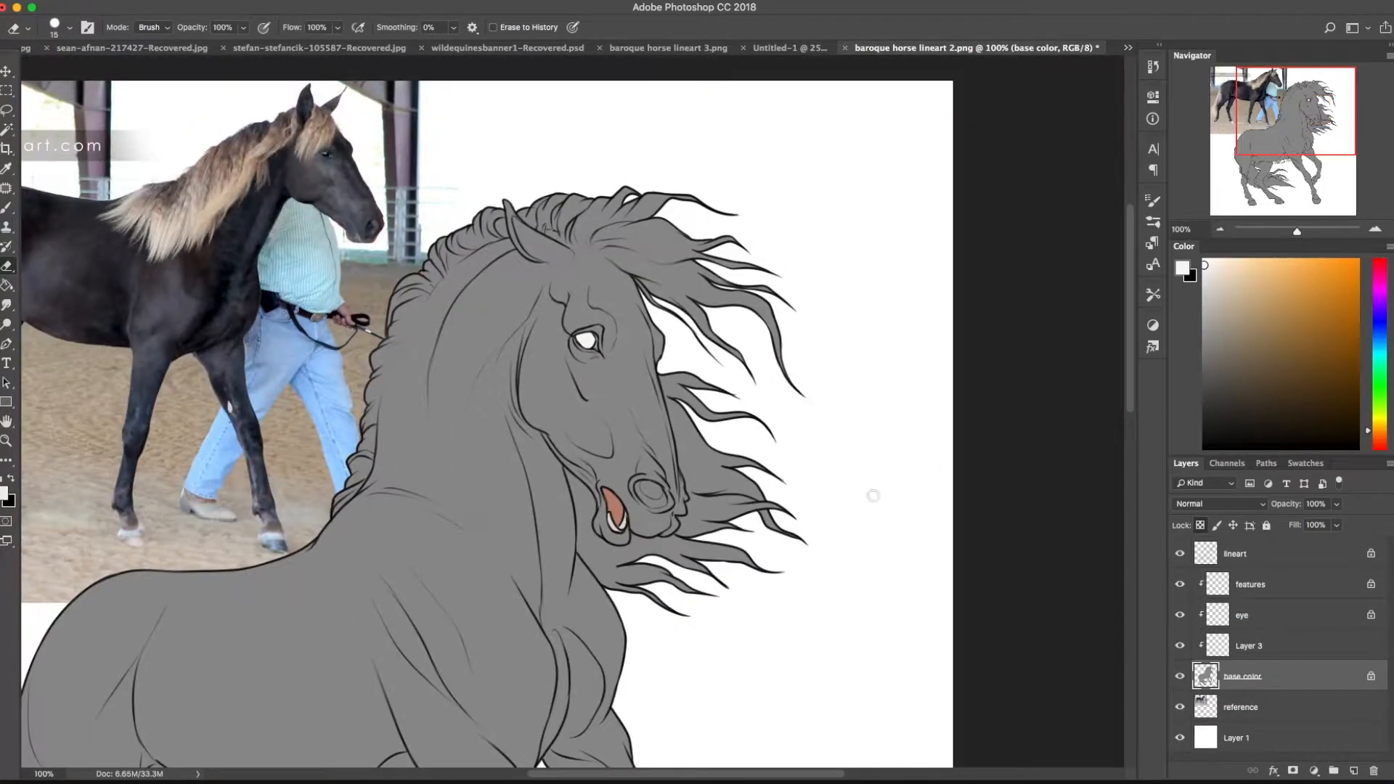
{"action": "left_click", "coordinate": [1222, 230]}
{"action": "left_click", "coordinate": [1223, 230]}
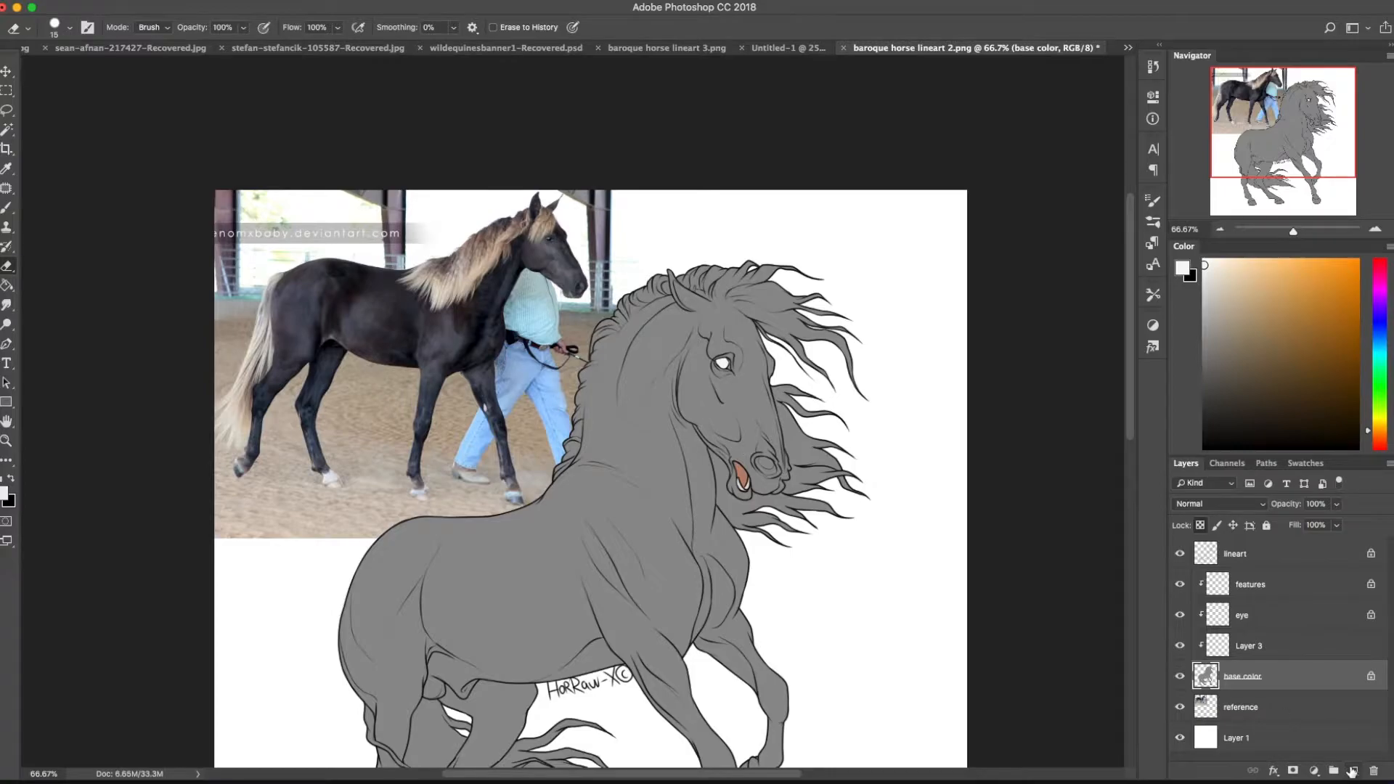
{"action": "left_click", "coordinate": [1353, 771]}
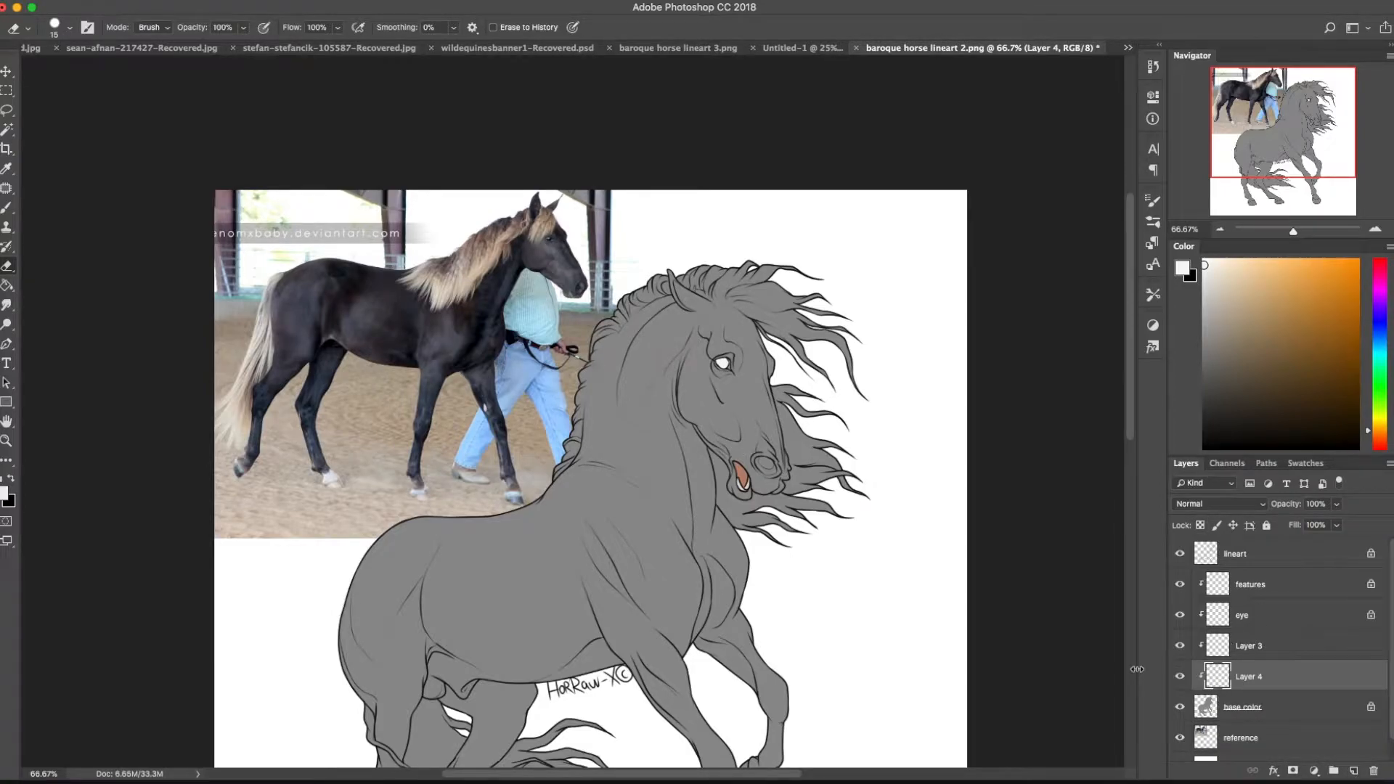
{"action": "scroll", "coordinate": [986, 675], "scroll_direction": "down", "scroll_amount": 4}
{"action": "scroll", "coordinate": [986, 676], "scroll_direction": "left", "scroll_amount": 2}
{"action": "double_click", "coordinate": [1249, 676]}
{"action": "type", "text": "base"}
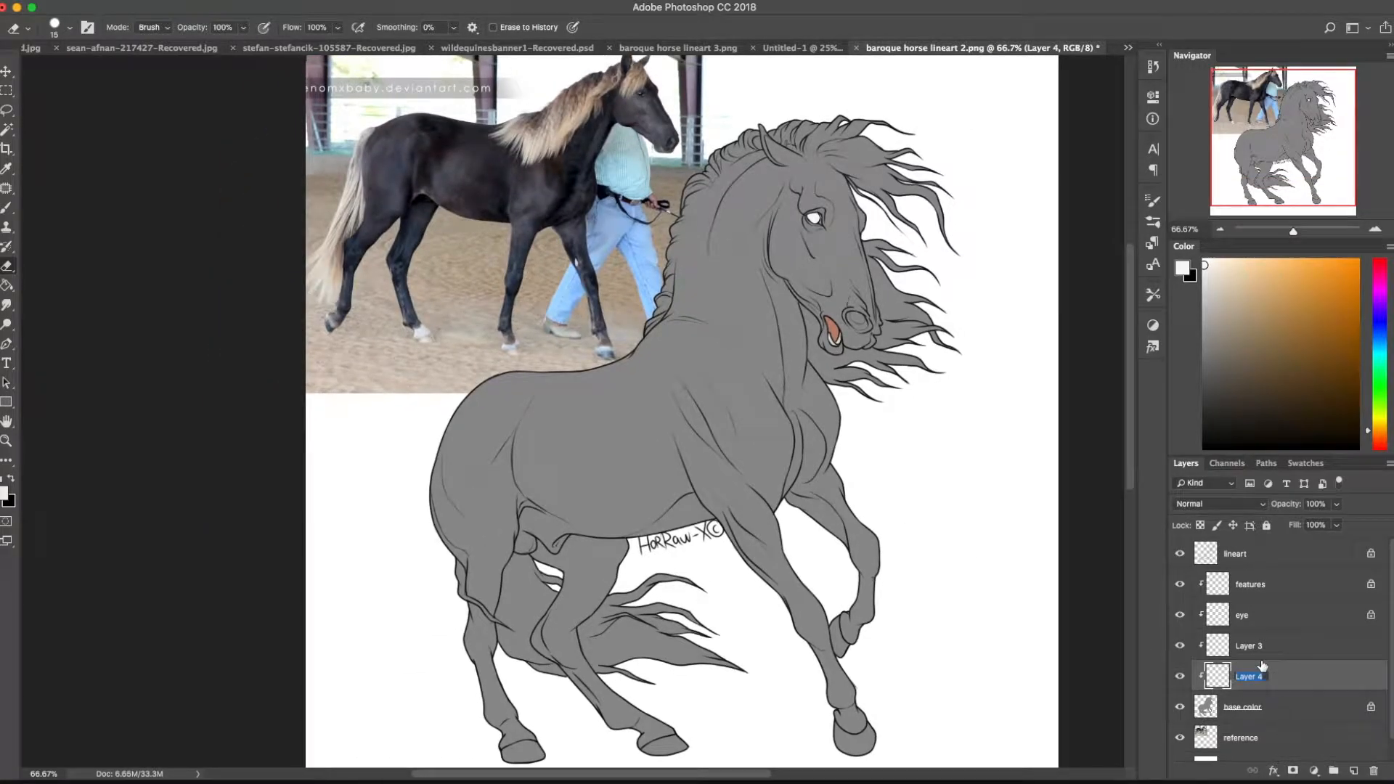
{"action": "type", "text": " coat"}
{"action": "key", "text": "Return"}
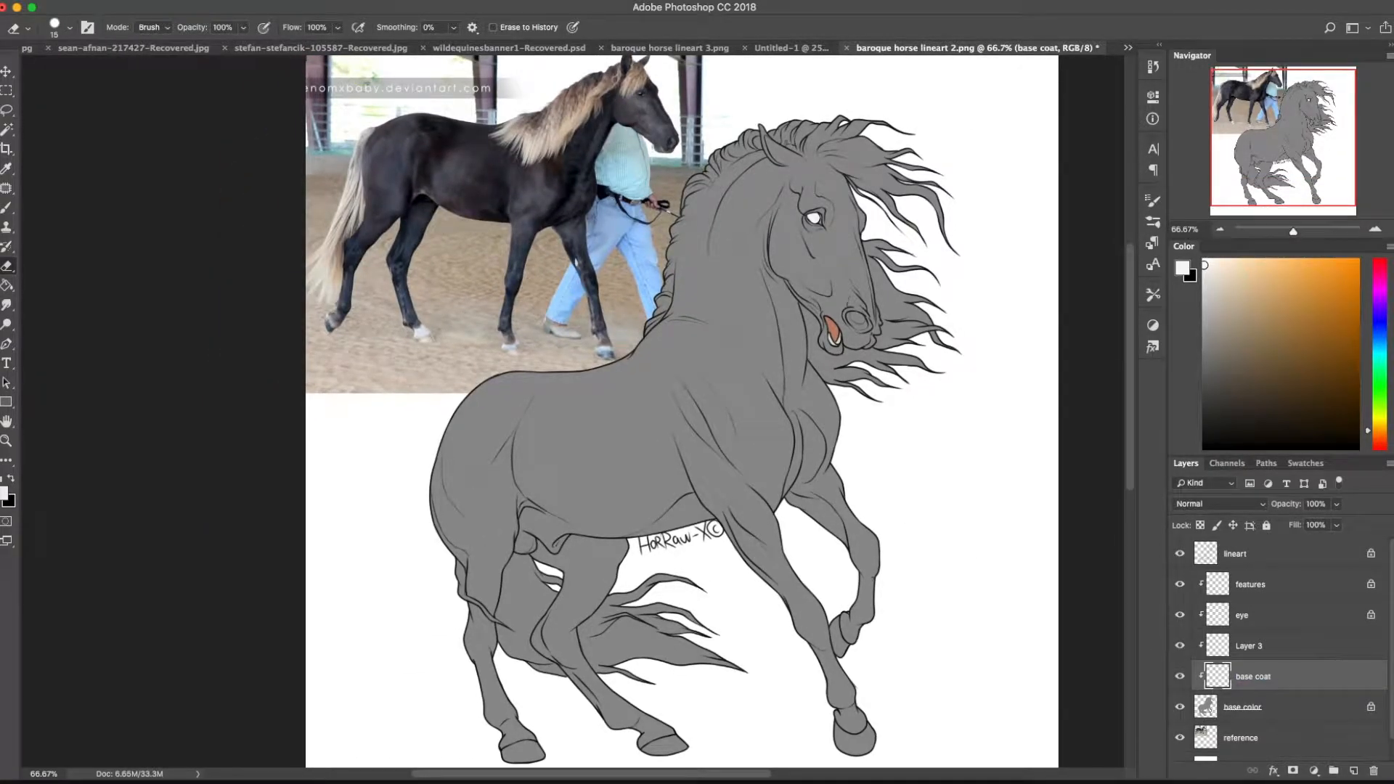
Fill the base coat layer with a dark brown sampled from the reference horse's body using the Paint Bucket
{"action": "key", "text": "b"}
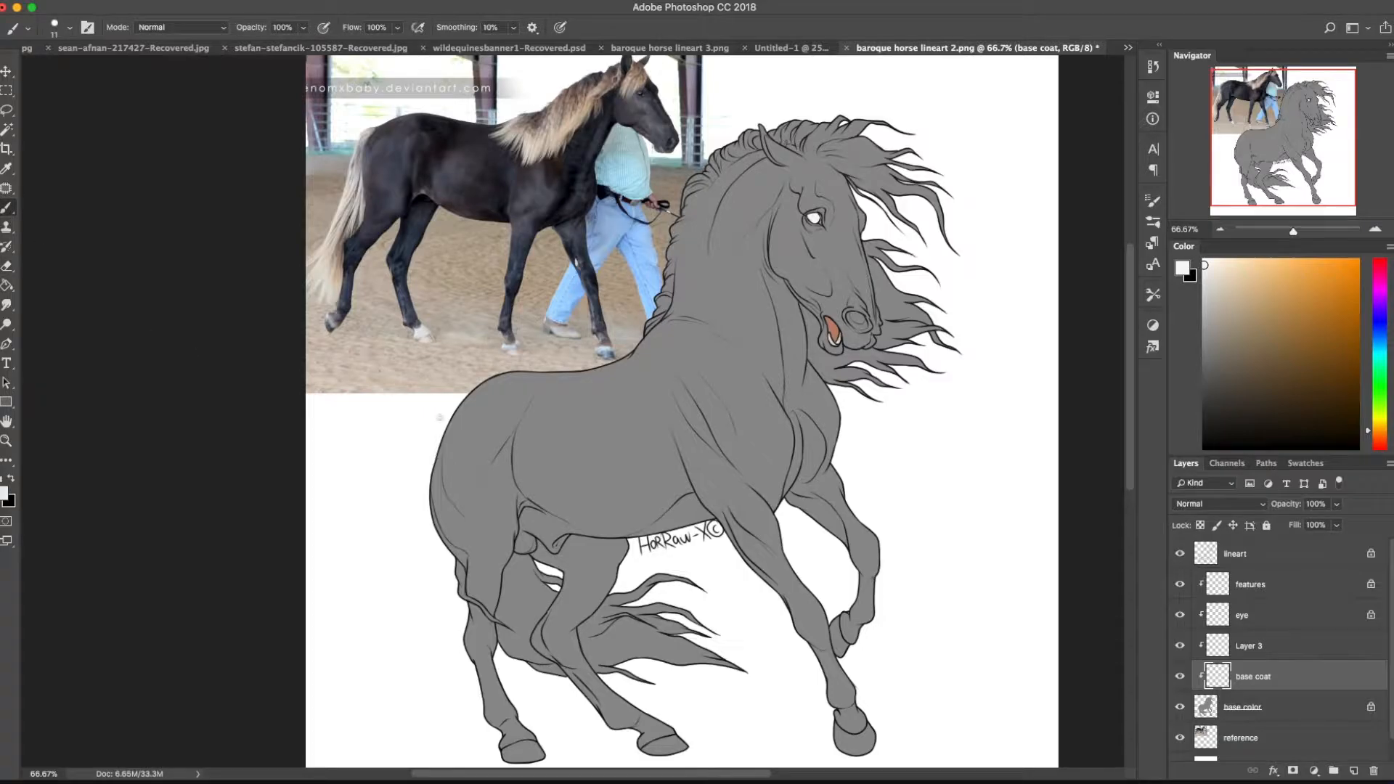
{"action": "key", "text": "g"}
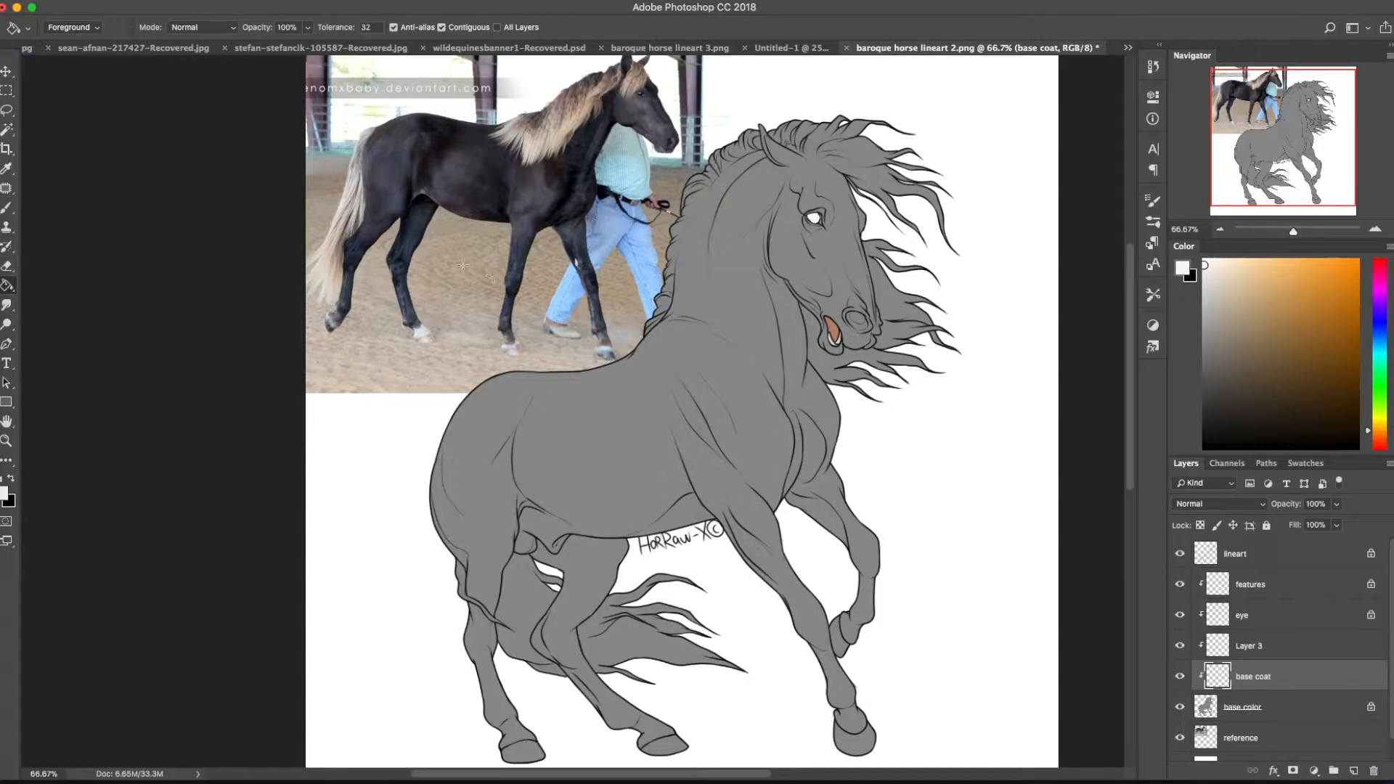
{"action": "left_click", "coordinate": [495, 207], "text": "alt"}
{"action": "left_click_drag", "start_coordinate": [488, 217], "coordinate": [559, 167]}
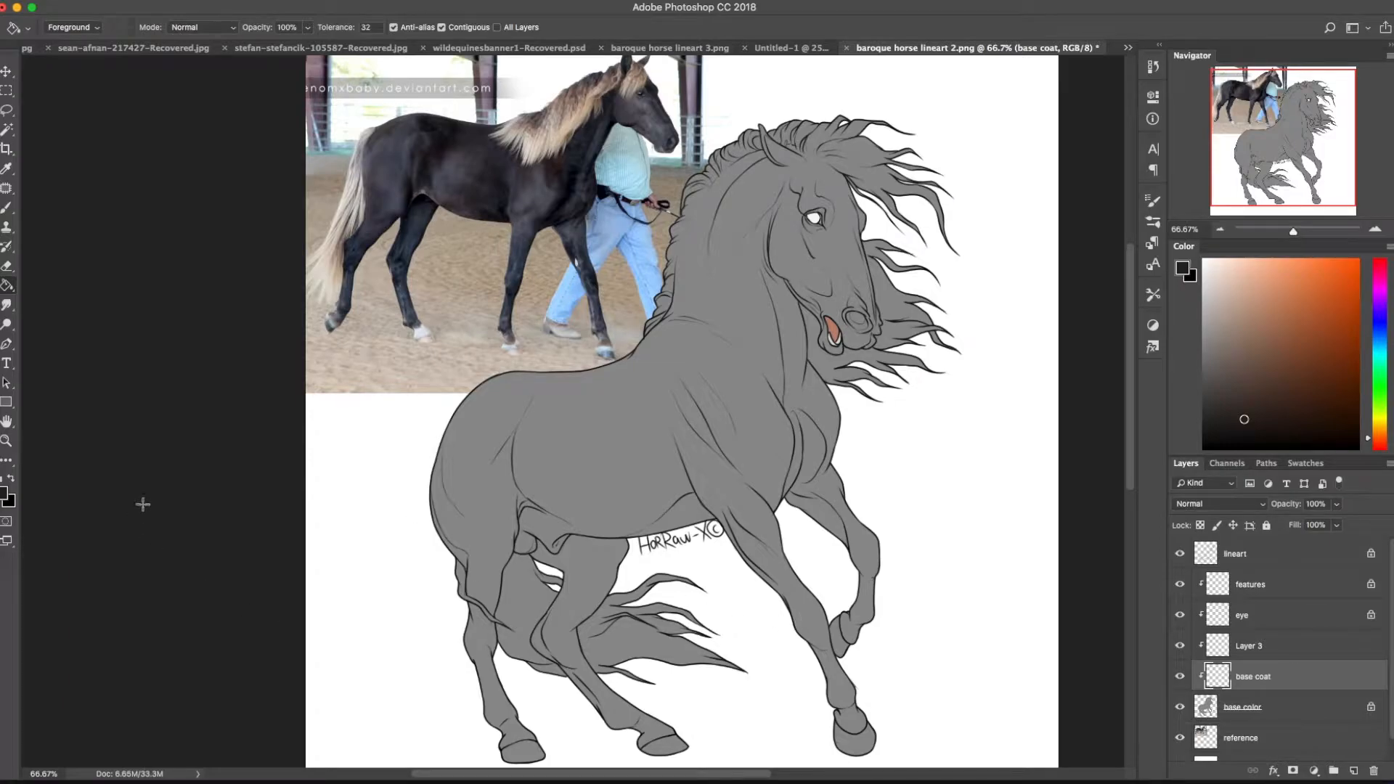
{"action": "left_click", "coordinate": [657, 453]}
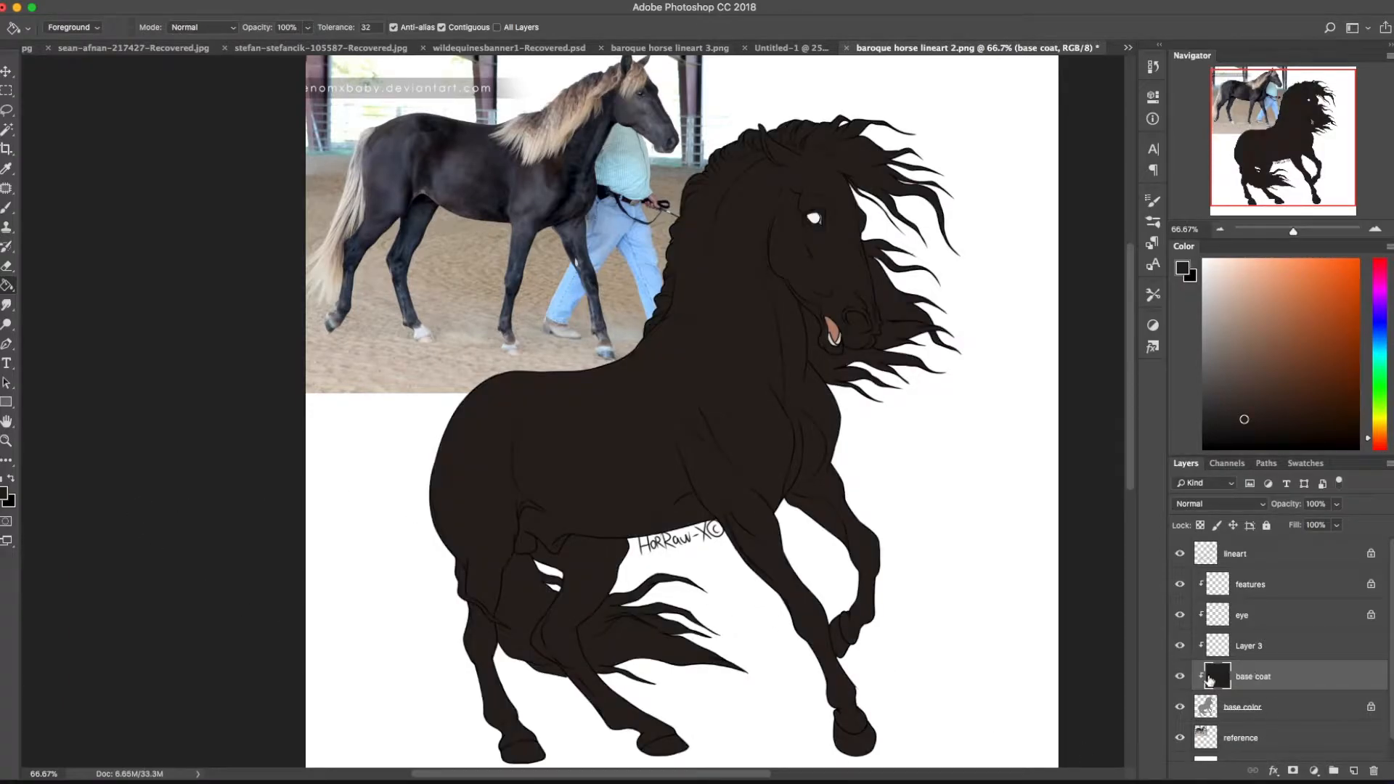
{"action": "left_click_drag", "start_coordinate": [1258, 689], "coordinate": [1302, 662]}
Switch to the Brush tool and enlarge it to 89 px for painting the coat
{"action": "scroll", "coordinate": [689, 373], "scroll_direction": "up", "scroll_amount": 2}
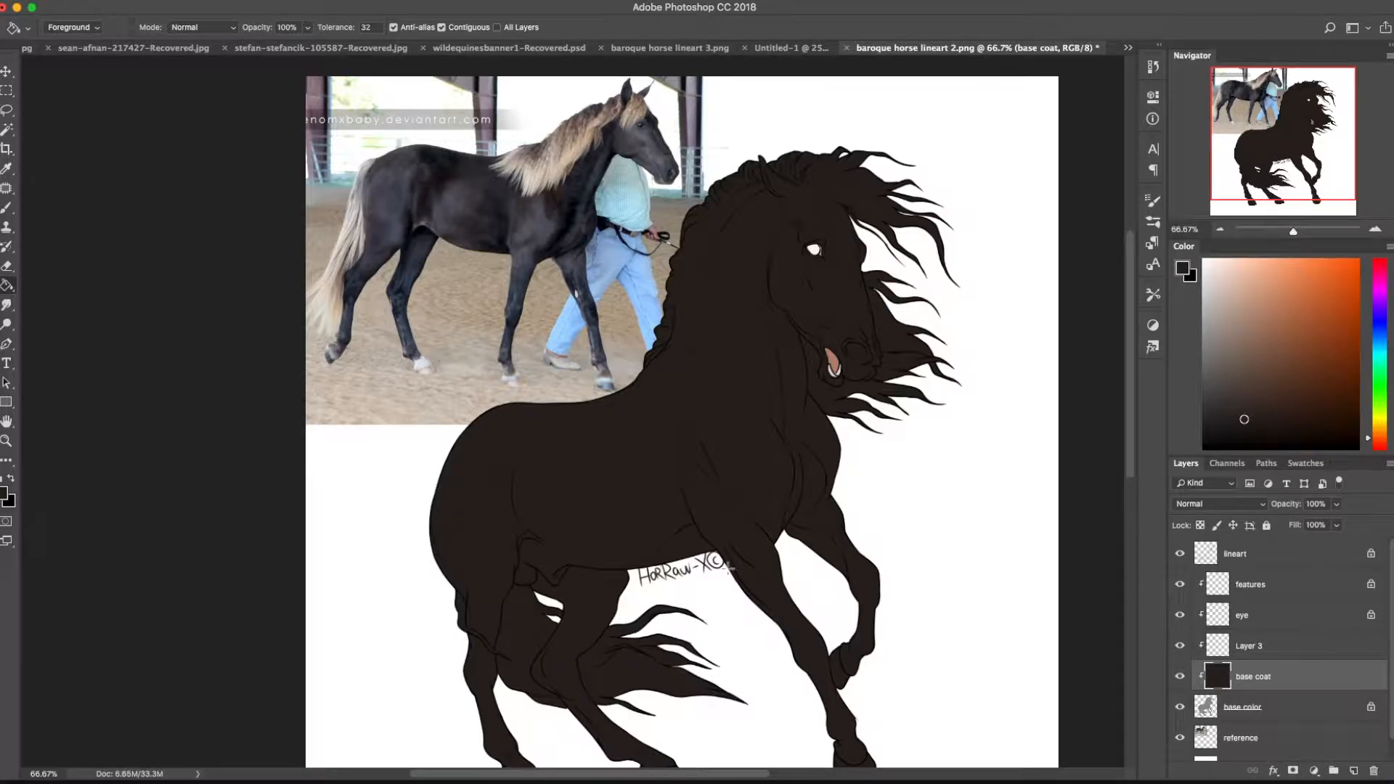
{"action": "scroll", "coordinate": [652, 533], "scroll_direction": "down", "scroll_amount": 2}
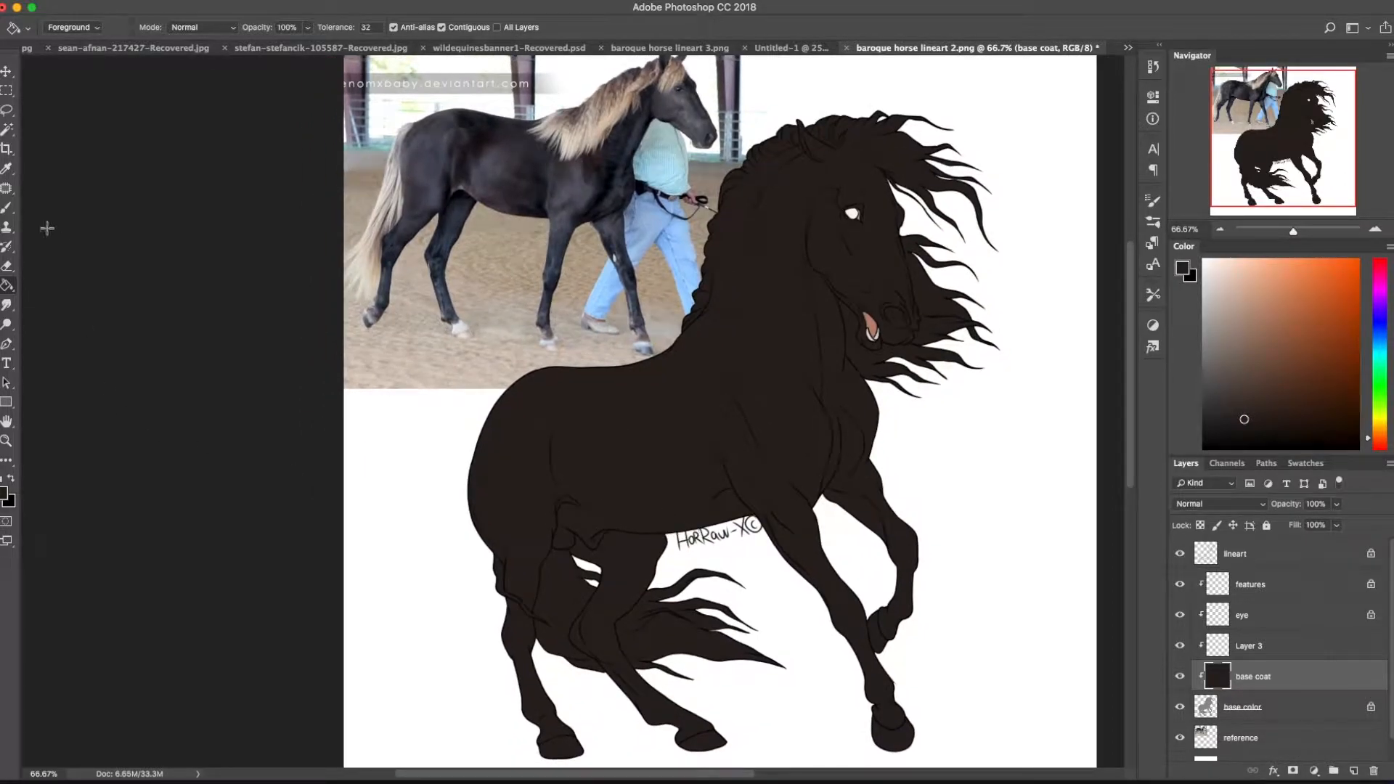
{"action": "key", "text": "b"}
{"action": "left_click", "coordinate": [1154, 198]}
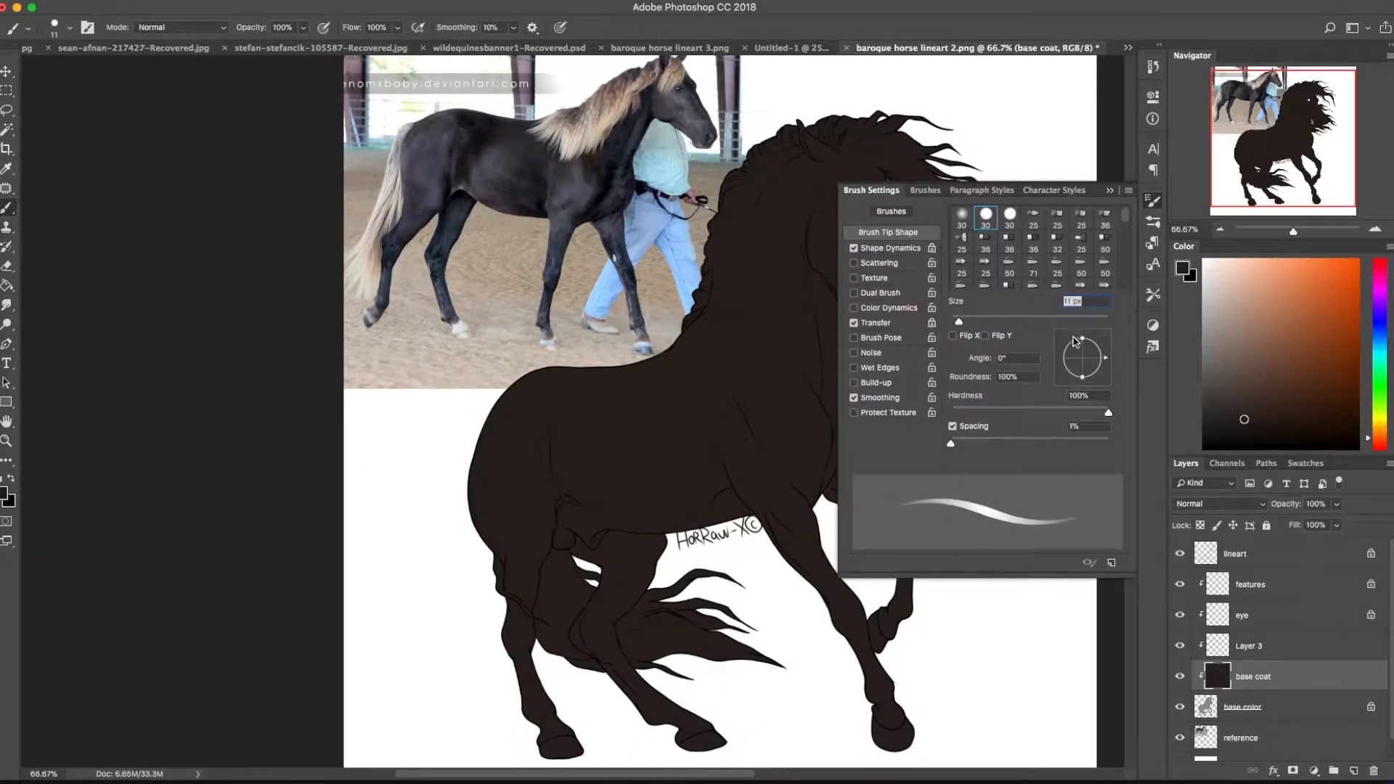
{"action": "left_click", "coordinate": [1154, 198]}
{"action": "scroll", "coordinate": [625, 417], "scroll_direction": "right", "scroll_amount": 2}
{"action": "scroll", "coordinate": [625, 416], "scroll_direction": "down", "scroll_amount": 1}
{"action": "right_click", "coordinate": [632, 406]}
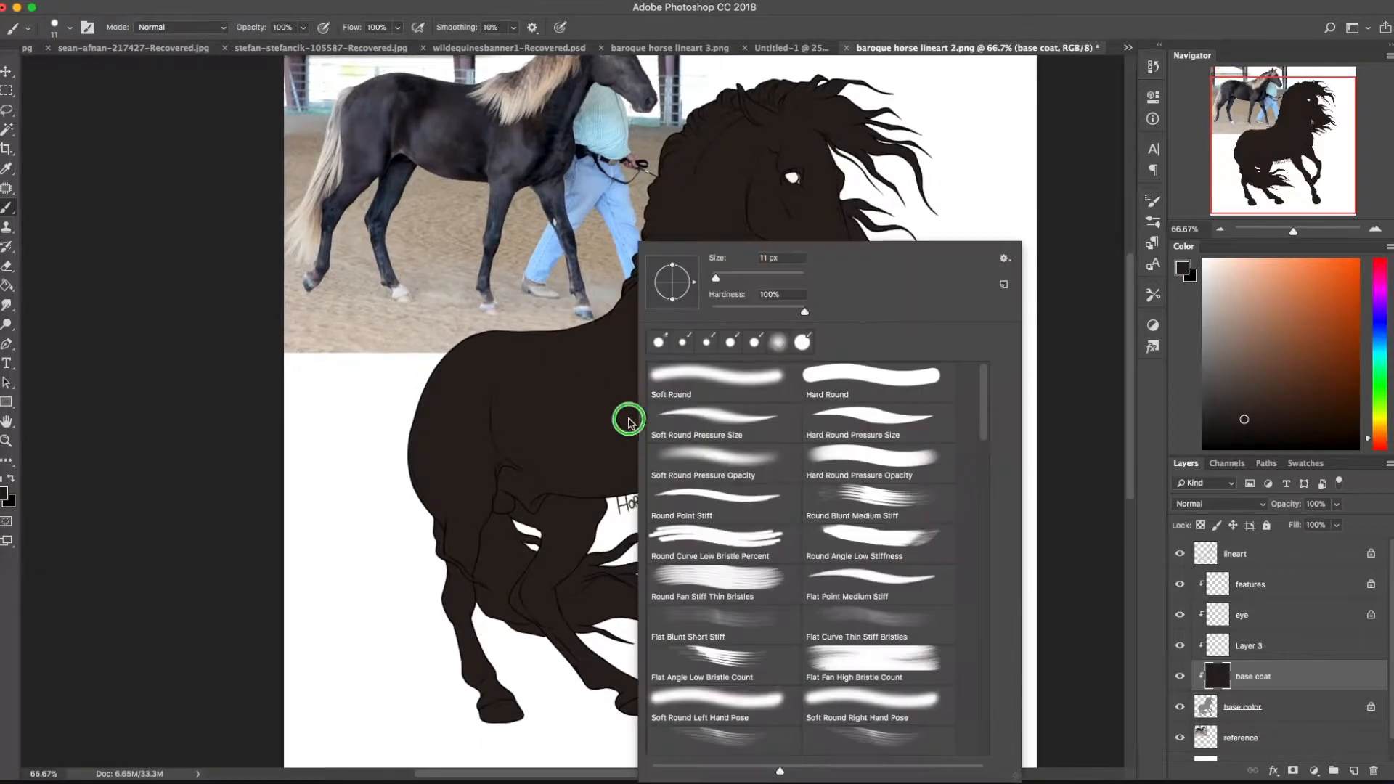
{"action": "key", "text": "Escape"}
{"action": "scroll", "coordinate": [467, 386], "scroll_direction": "up", "scroll_amount": 2}
{"action": "scroll", "coordinate": [466, 385], "scroll_direction": "left", "scroll_amount": 1}
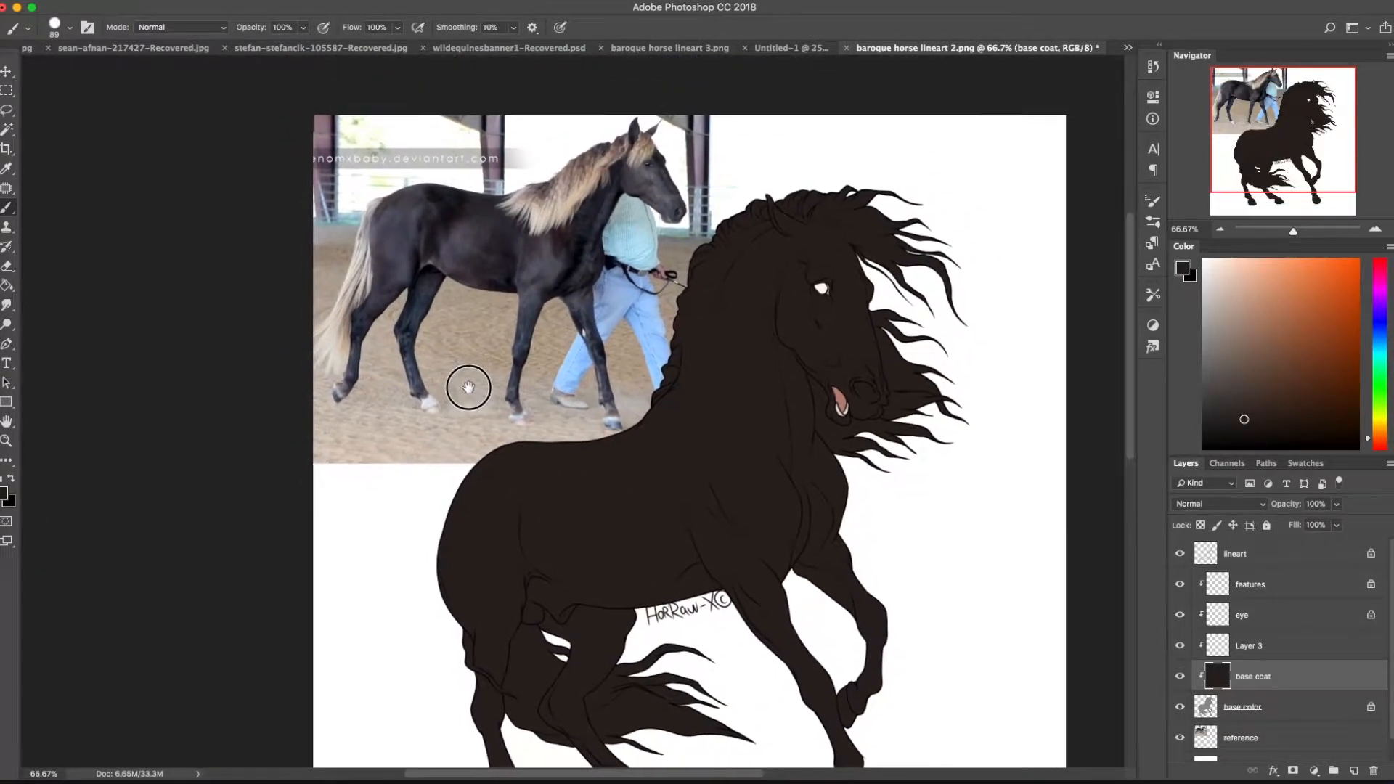
Paint a bluish-grey sheen sampled from the reference photo onto the neck, shoulder, barrel and hindquarters
{"action": "left_click", "coordinate": [466, 233], "text": "alt"}
{"action": "mouse_move", "coordinate": [559, 520]}
{"action": "left_mouse_down"}
{"action": "mouse_move", "coordinate": [631, 570]}
{"action": "mouse_move", "coordinate": [618, 533]}
{"action": "mouse_move", "coordinate": [572, 521]}
{"action": "mouse_move", "coordinate": [668, 549]}
{"action": "mouse_move", "coordinate": [619, 531]}
{"action": "mouse_move", "coordinate": [641, 538]}
{"action": "mouse_move", "coordinate": [651, 470]}
{"action": "mouse_move", "coordinate": [731, 476]}
{"action": "left_mouse_up"}
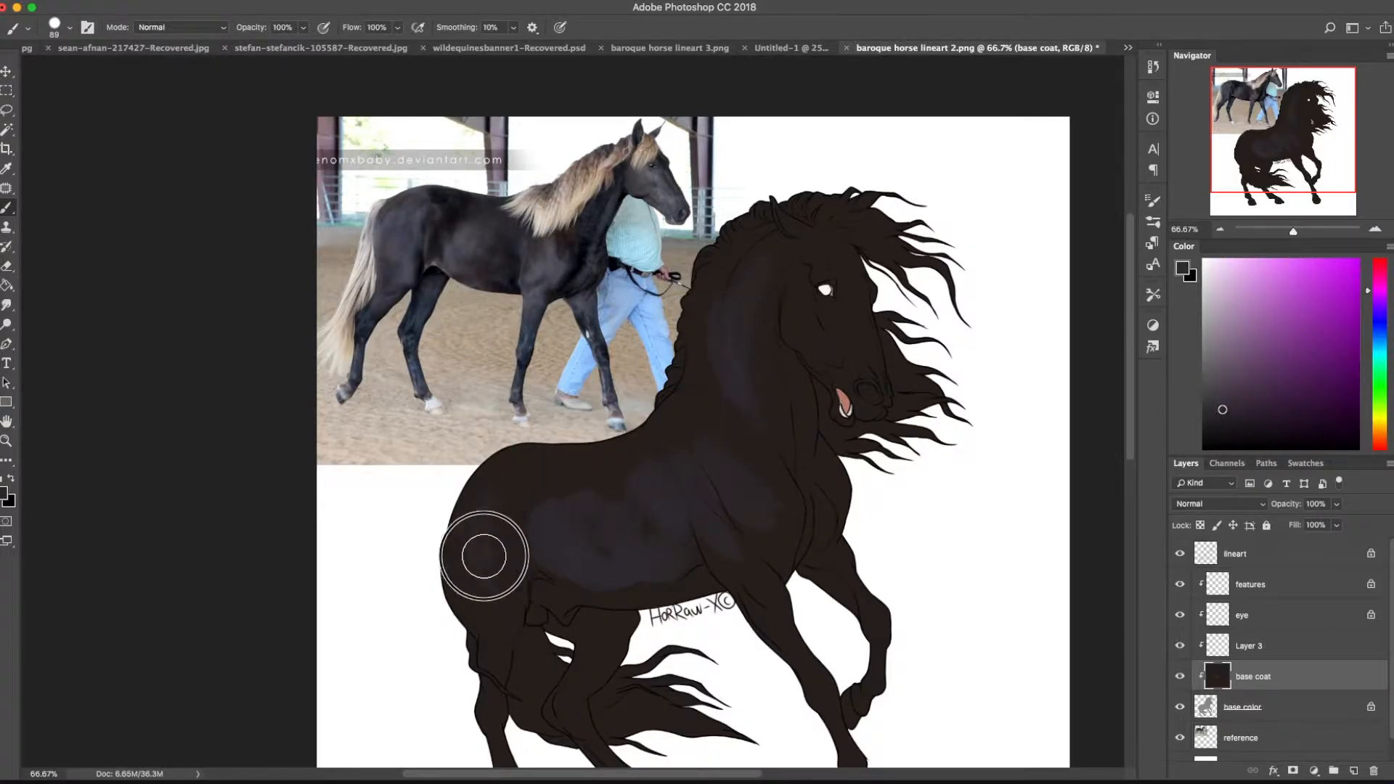
{"action": "left_click", "coordinate": [457, 223], "text": "alt"}
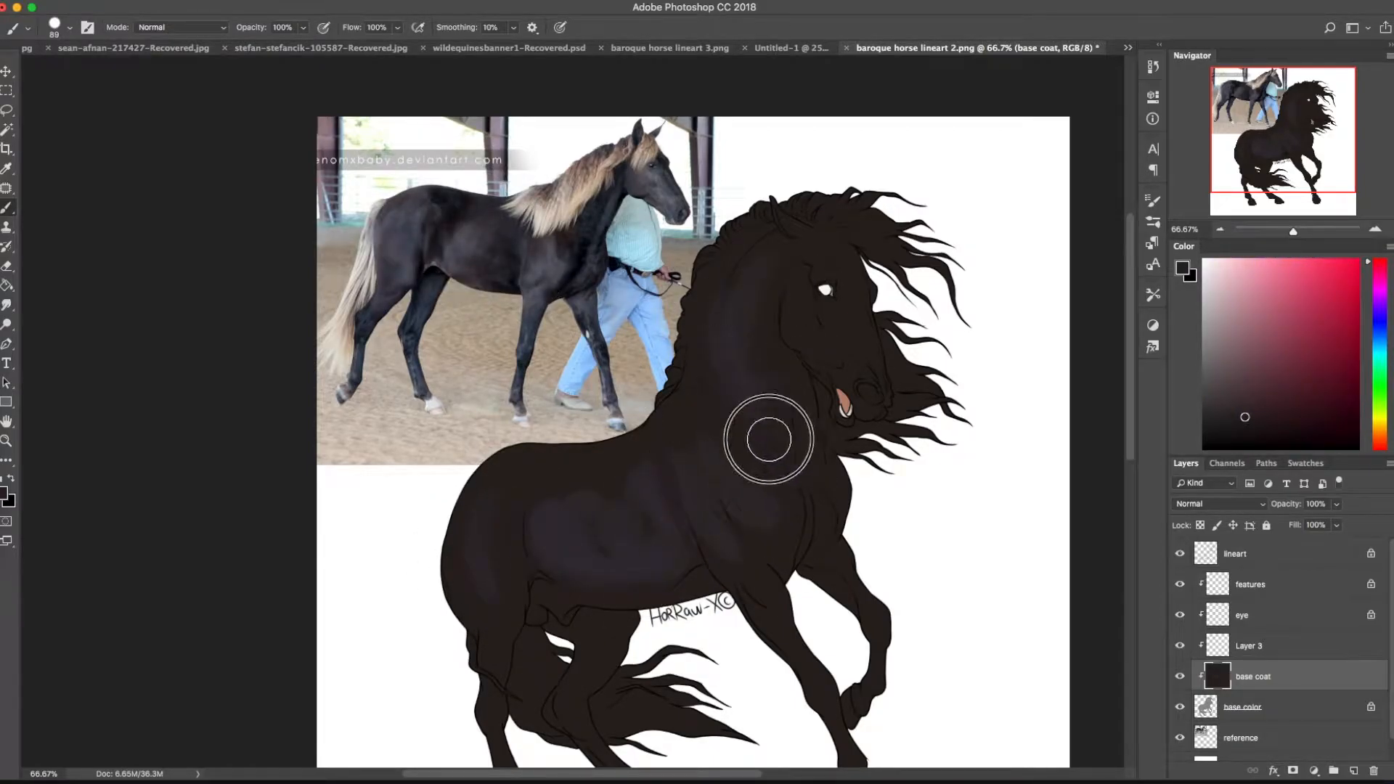
Paint reddish-brown tones across the body and face, and near-black tones on the lower legs and muzzle
{"action": "left_click", "coordinate": [701, 469], "text": "alt"}
{"action": "mouse_move", "coordinate": [585, 577]}
{"action": "left_mouse_down"}
{"action": "mouse_move", "coordinate": [636, 593]}
{"action": "mouse_move", "coordinate": [701, 559]}
{"action": "left_mouse_up"}
{"action": "mouse_move", "coordinate": [713, 431]}
{"action": "left_mouse_down"}
{"action": "mouse_move", "coordinate": [729, 278]}
{"action": "mouse_move", "coordinate": [716, 419]}
{"action": "mouse_move", "coordinate": [771, 304]}
{"action": "mouse_move", "coordinate": [799, 413]}
{"action": "mouse_move", "coordinate": [848, 371]}
{"action": "mouse_move", "coordinate": [852, 323]}
{"action": "mouse_move", "coordinate": [875, 366]}
{"action": "mouse_move", "coordinate": [791, 302]}
{"action": "left_mouse_up"}
{"action": "left_click_drag", "start_coordinate": [846, 417], "coordinate": [883, 409]}
{"action": "left_click_drag", "start_coordinate": [481, 597], "coordinate": [477, 341]}
{"action": "mouse_move", "coordinate": [512, 526]}
{"action": "left_mouse_down"}
{"action": "mouse_move", "coordinate": [478, 446]}
{"action": "mouse_move", "coordinate": [563, 457]}
{"action": "mouse_move", "coordinate": [797, 414]}
{"action": "mouse_move", "coordinate": [872, 445]}
{"action": "mouse_move", "coordinate": [872, 367]}
{"action": "left_mouse_up"}
{"action": "mouse_move", "coordinate": [591, 368]}
{"action": "left_mouse_down"}
{"action": "mouse_move", "coordinate": [621, 457]}
{"action": "mouse_move", "coordinate": [567, 429]}
{"action": "mouse_move", "coordinate": [606, 444]}
{"action": "left_mouse_up"}
{"action": "left_click_drag", "start_coordinate": [860, 357], "coordinate": [790, 492]}
Paint a lighter grey on the sheath between the hind legs and around the eye
{"action": "left_click_drag", "start_coordinate": [509, 566], "coordinate": [513, 566]}
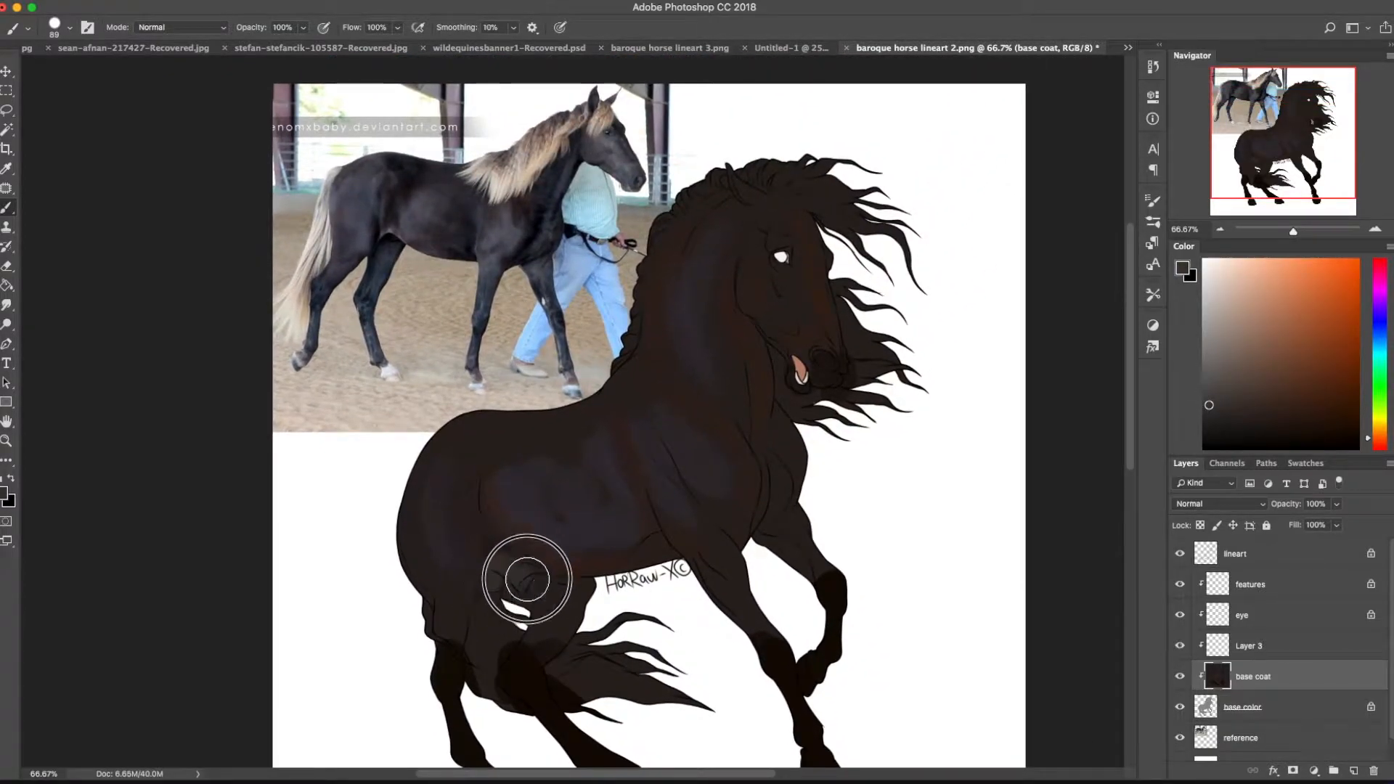
{"action": "mouse_move", "coordinate": [769, 253]}
{"action": "left_mouse_down"}
{"action": "mouse_move", "coordinate": [782, 249]}
{"action": "mouse_move", "coordinate": [775, 267]}
{"action": "left_mouse_up"}
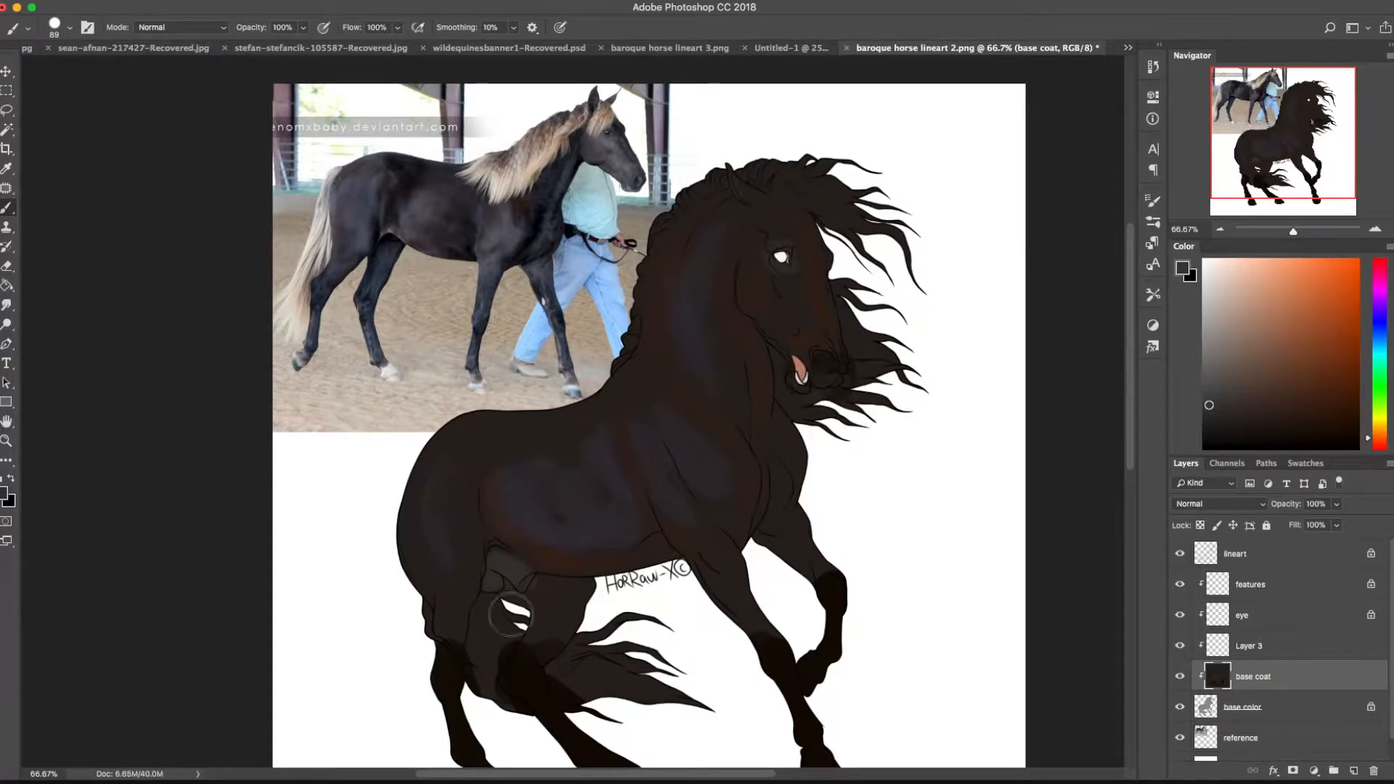
{"action": "left_click_drag", "start_coordinate": [510, 604], "coordinate": [636, 494]}
Sample dark coat tones and shade the hooves, the area behind the elbow, the base of the neck and the face
{"action": "left_click", "coordinate": [759, 347], "text": "alt"}
{"action": "mouse_move", "coordinate": [592, 436]}
{"action": "left_mouse_down"}
{"action": "mouse_move", "coordinate": [553, 360]}
{"action": "mouse_move", "coordinate": [590, 489]}
{"action": "mouse_move", "coordinate": [538, 412]}
{"action": "mouse_move", "coordinate": [601, 325]}
{"action": "mouse_move", "coordinate": [676, 411]}
{"action": "mouse_move", "coordinate": [781, 431]}
{"action": "mouse_move", "coordinate": [804, 403]}
{"action": "mouse_move", "coordinate": [847, 414]}
{"action": "mouse_move", "coordinate": [819, 371]}
{"action": "mouse_move", "coordinate": [871, 418]}
{"action": "mouse_move", "coordinate": [917, 305]}
{"action": "left_mouse_up"}
{"action": "left_click", "coordinate": [707, 632], "text": "alt"}
{"action": "mouse_move", "coordinate": [899, 363]}
{"action": "left_mouse_down"}
{"action": "mouse_move", "coordinate": [902, 419]}
{"action": "mouse_move", "coordinate": [908, 339]}
{"action": "left_mouse_up"}
{"action": "mouse_move", "coordinate": [622, 396]}
{"action": "left_mouse_down"}
{"action": "mouse_move", "coordinate": [673, 453]}
{"action": "mouse_move", "coordinate": [756, 460]}
{"action": "left_mouse_up"}
{"action": "left_click_drag", "start_coordinate": [604, 454], "coordinate": [599, 468]}
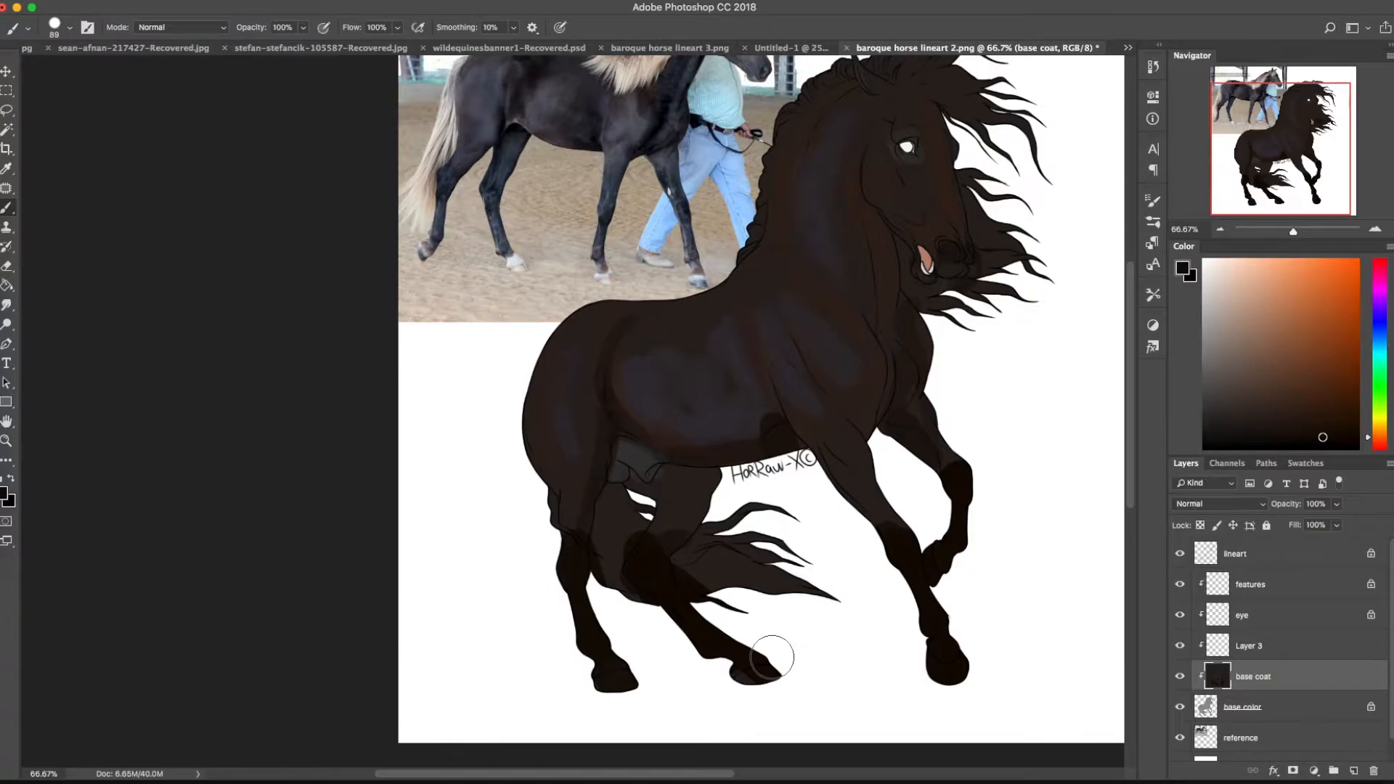
{"action": "mouse_move", "coordinate": [636, 312]}
{"action": "left_mouse_down"}
{"action": "mouse_move", "coordinate": [740, 306]}
{"action": "mouse_move", "coordinate": [780, 247]}
{"action": "mouse_move", "coordinate": [756, 214]}
{"action": "left_mouse_up"}
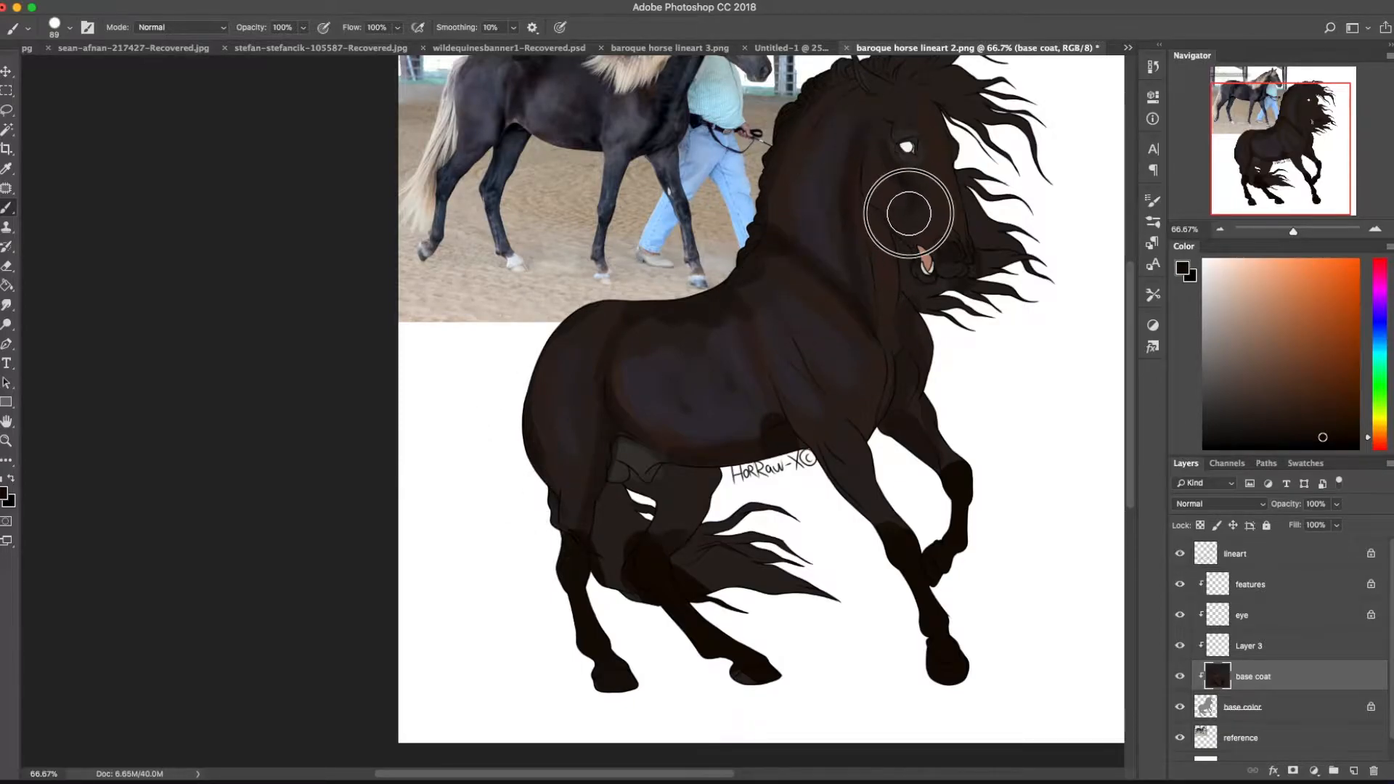
Switch to the Smudge tool and check its shape dynamics, scattering and tip settings, keeping the hardness at 0%
{"action": "left_click", "coordinate": [7, 305]}
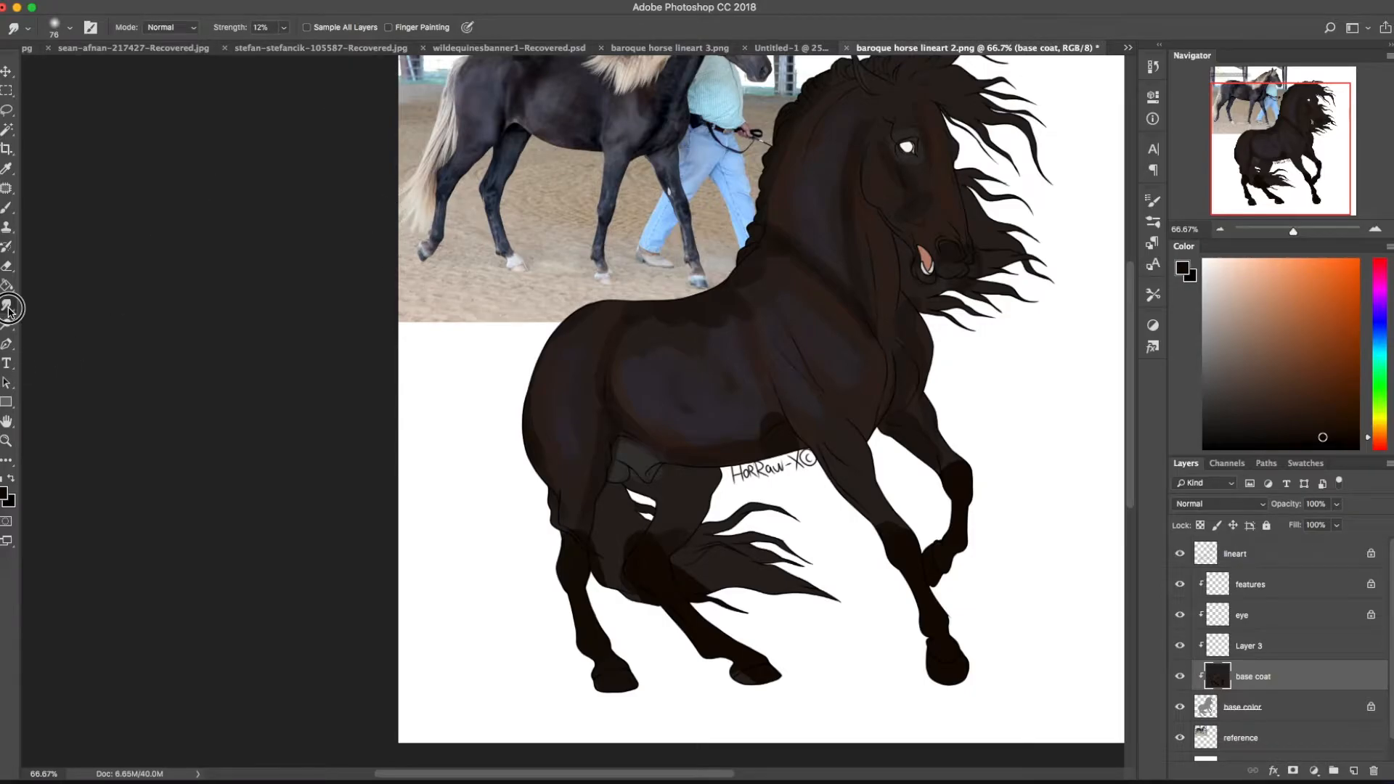
{"action": "right_click", "coordinate": [6, 305]}
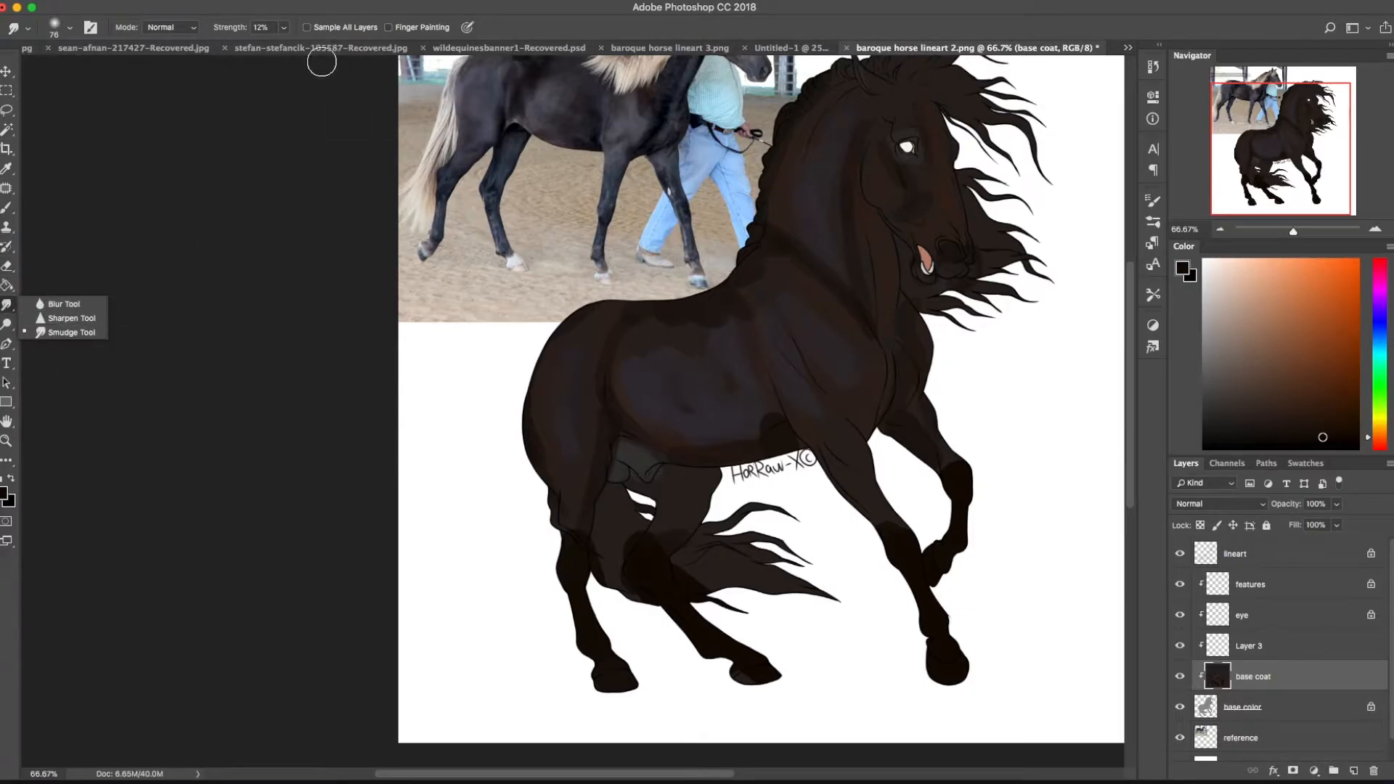
{"action": "left_click", "coordinate": [314, 93]}
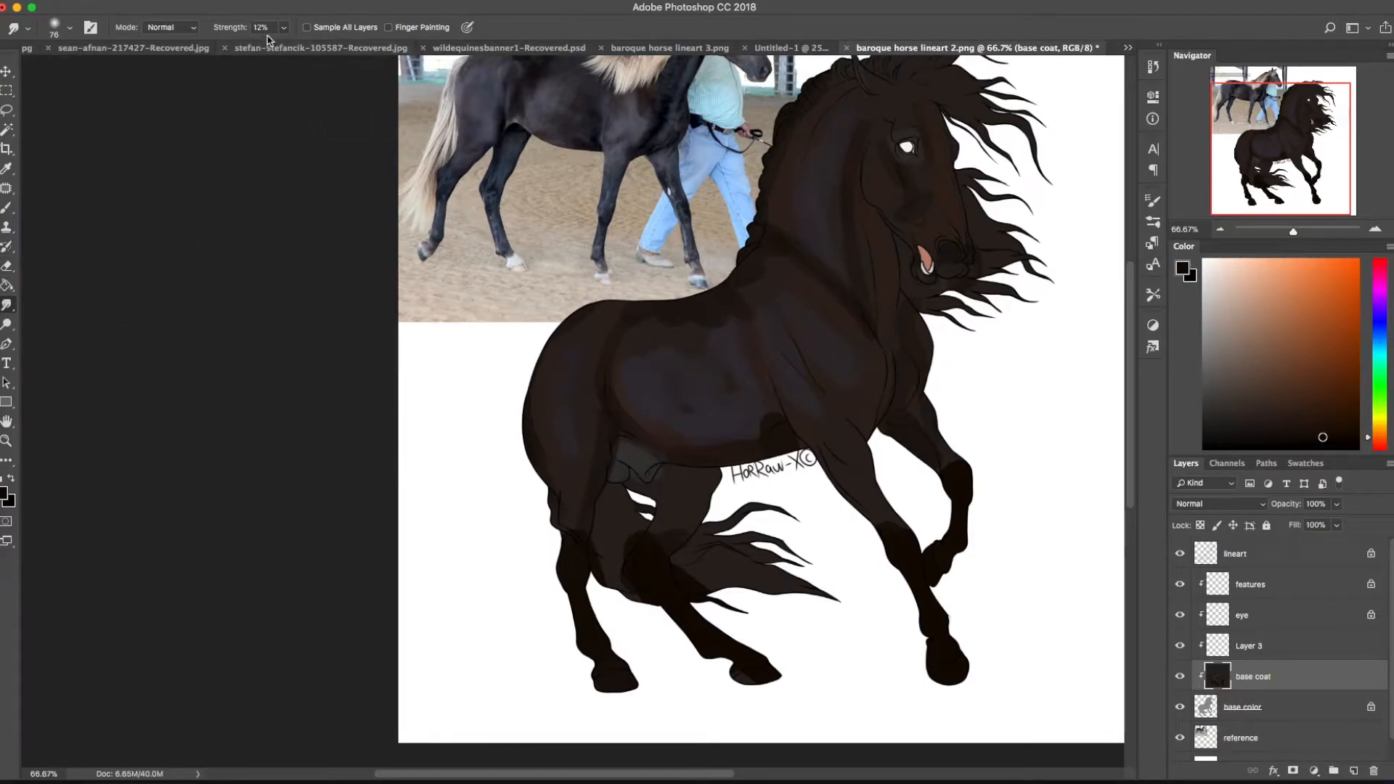
{"action": "left_click", "coordinate": [1154, 223]}
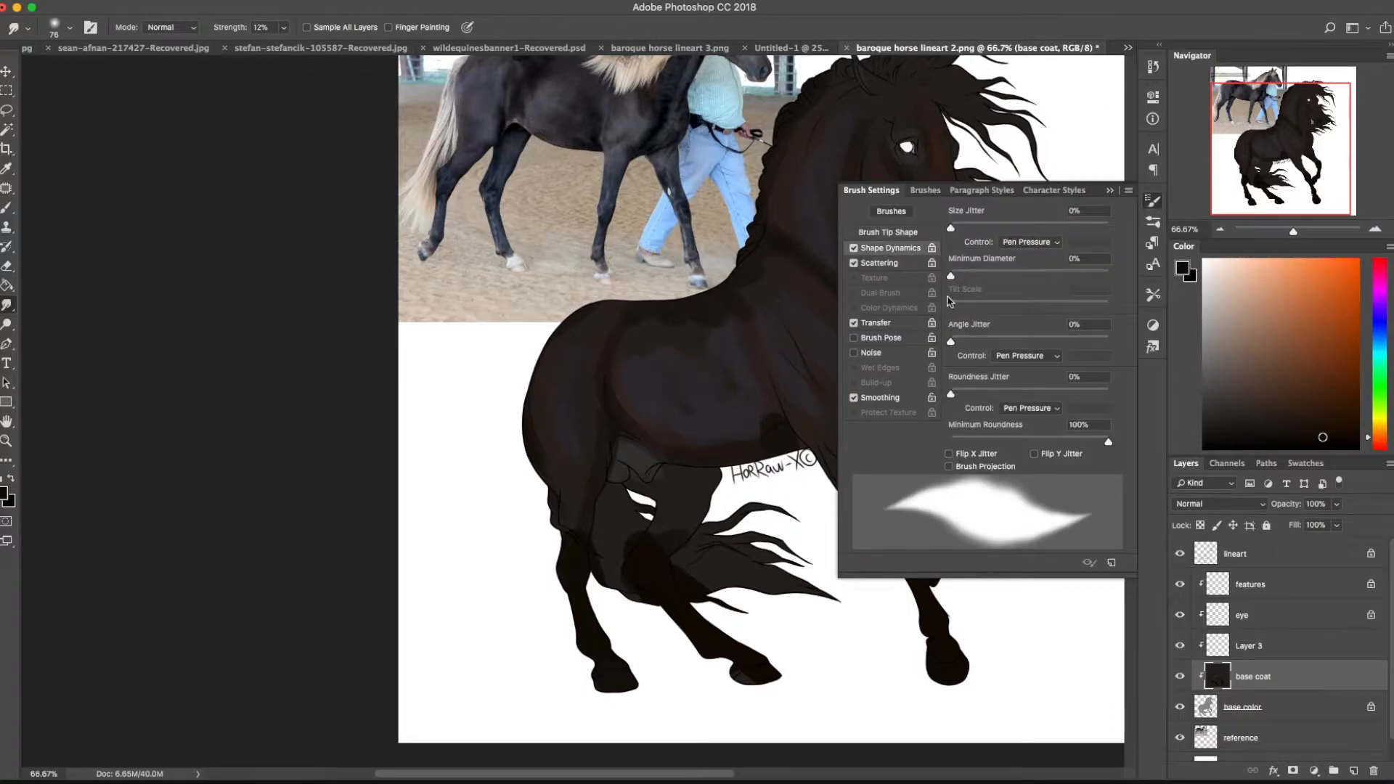
{"action": "left_click", "coordinate": [898, 263]}
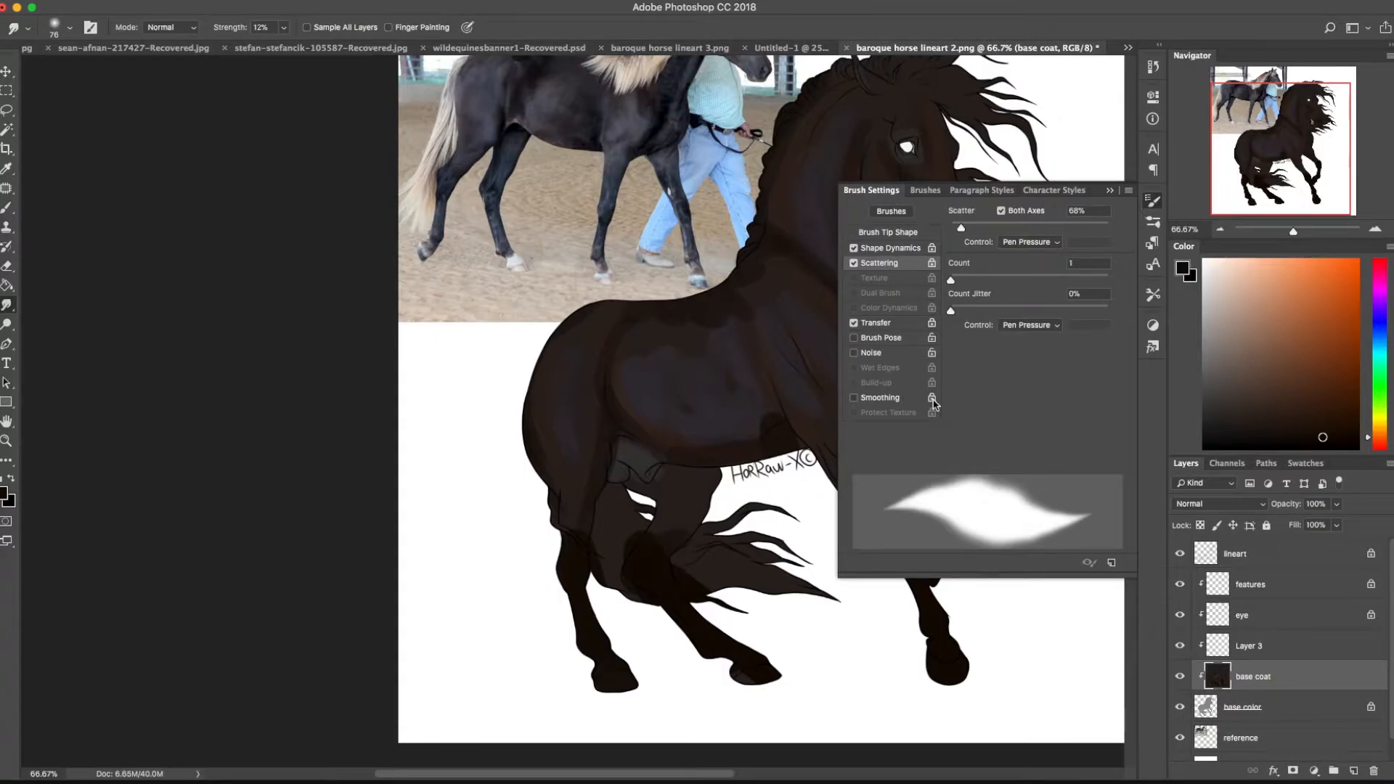
{"action": "left_click", "coordinate": [882, 234]}
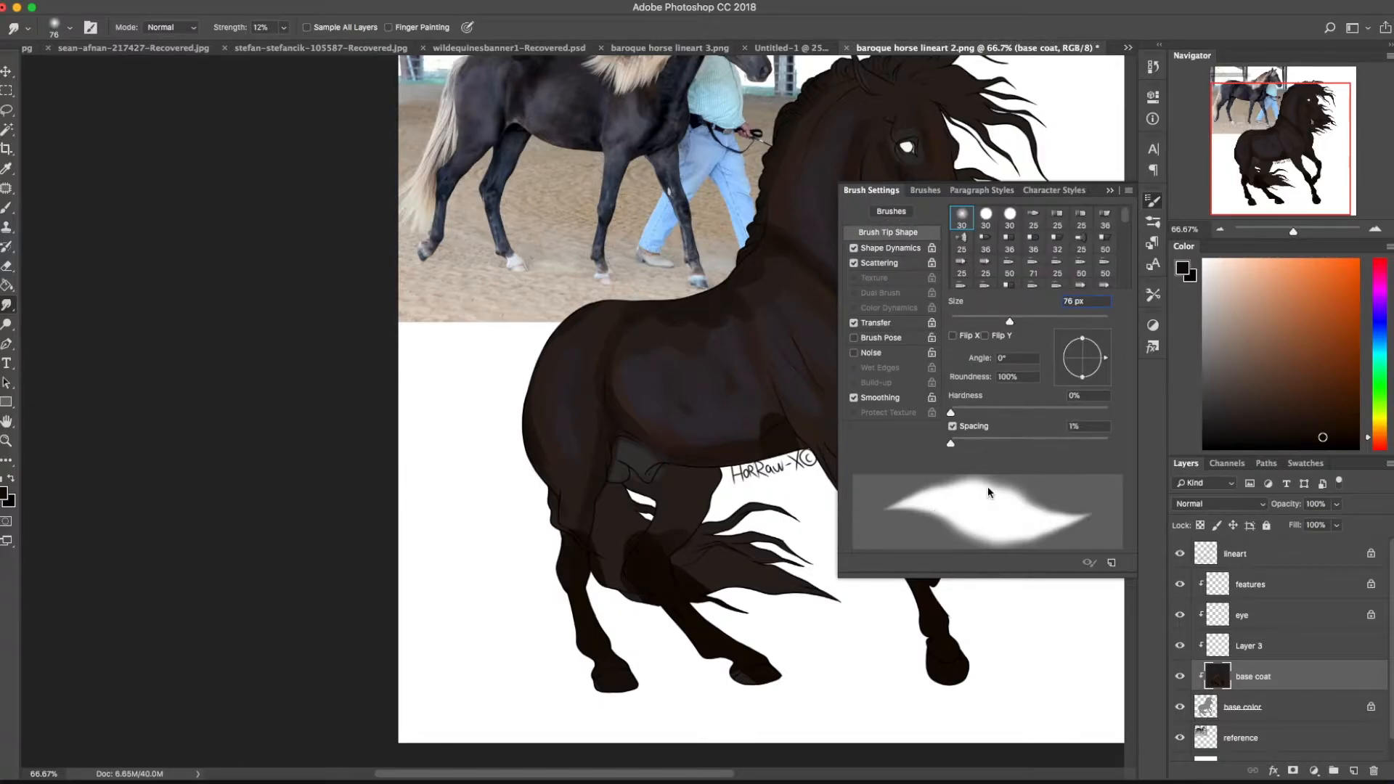
{"action": "mouse_move", "coordinate": [954, 418]}
{"action": "left_mouse_down"}
{"action": "mouse_move", "coordinate": [973, 414]}
{"action": "mouse_move", "coordinate": [949, 416]}
{"action": "left_mouse_up"}
{"action": "left_click", "coordinate": [1109, 190]}
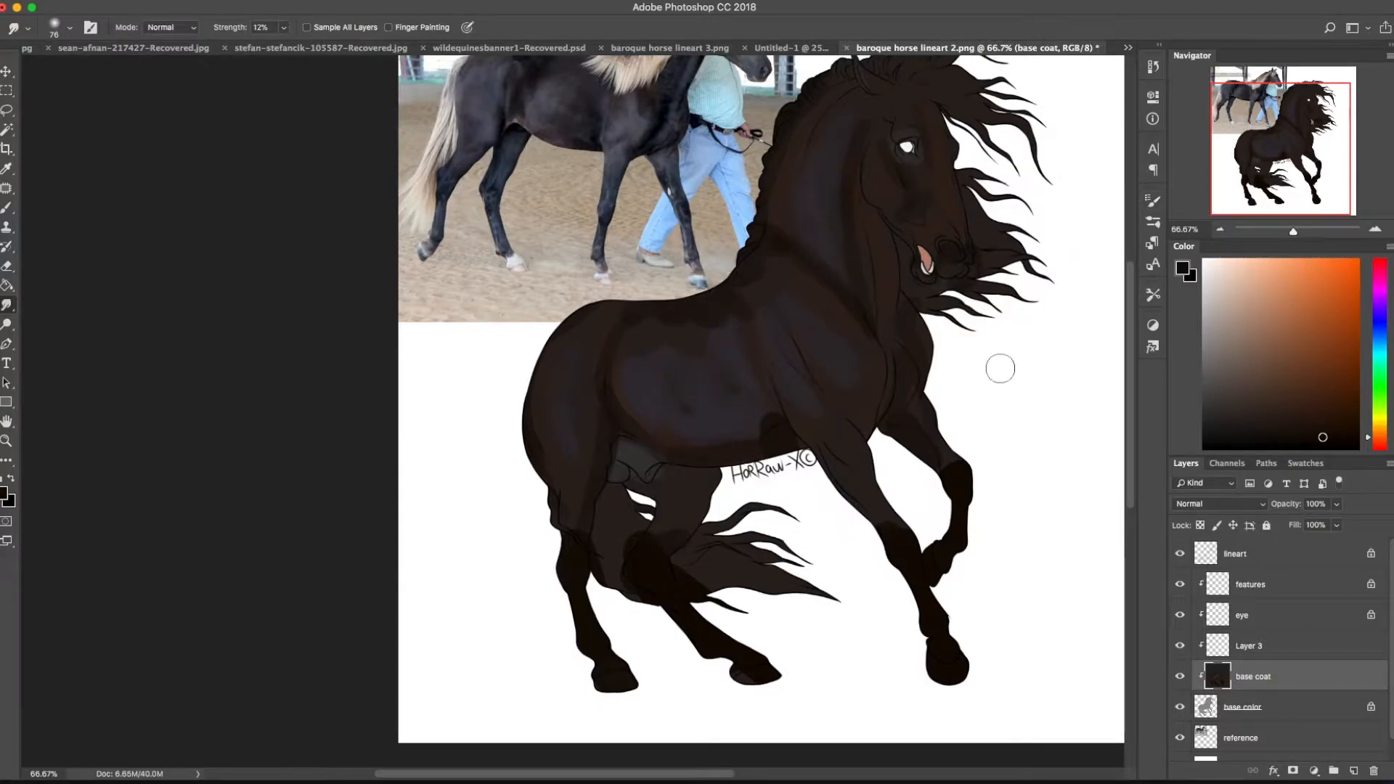
Smudge the painted tones together across the body, legs, neck and head at 12% strength
{"action": "scroll", "coordinate": [608, 277], "scroll_direction": "up", "scroll_amount": 2}
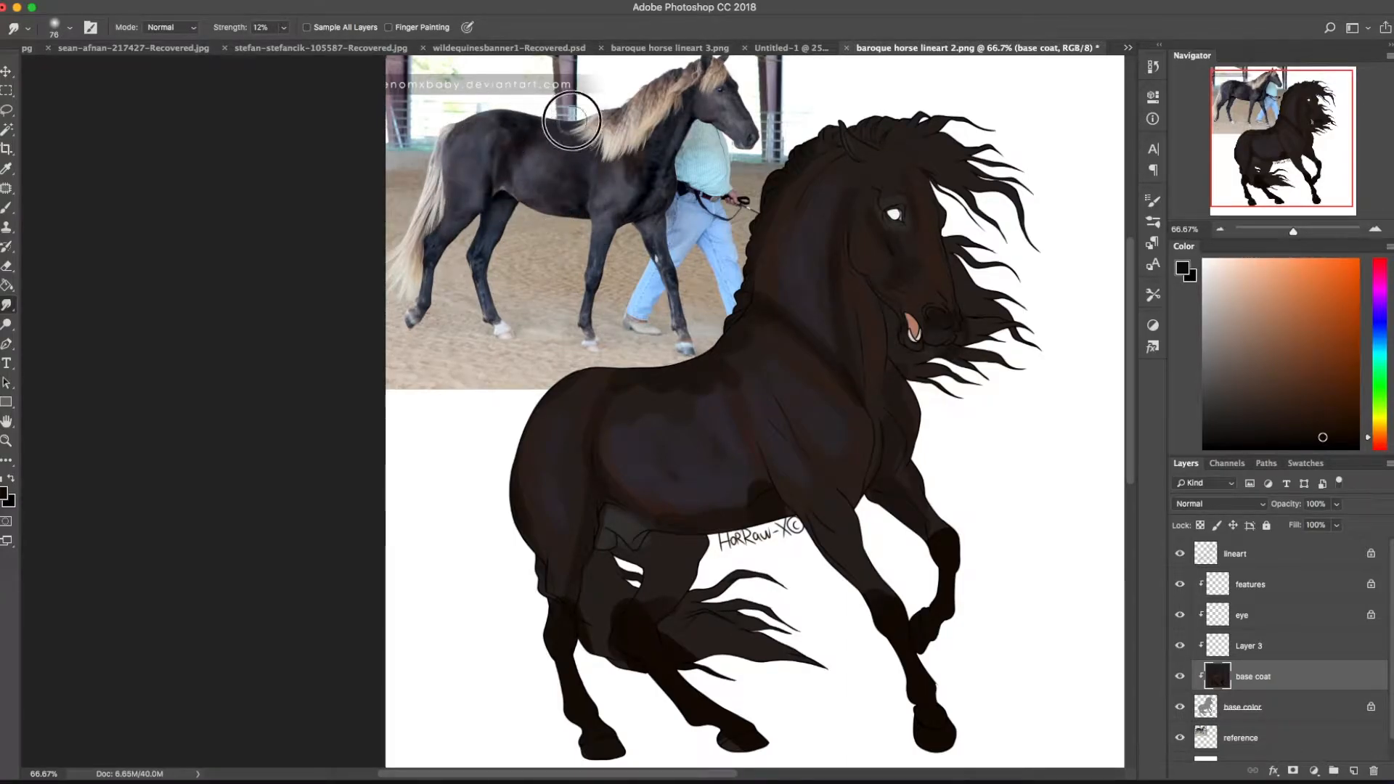
{"action": "scroll", "coordinate": [654, 334], "scroll_direction": "down", "scroll_amount": 4}
{"action": "mouse_move", "coordinate": [650, 381]}
{"action": "left_mouse_down"}
{"action": "mouse_move", "coordinate": [721, 368]}
{"action": "mouse_move", "coordinate": [715, 350]}
{"action": "mouse_move", "coordinate": [656, 370]}
{"action": "mouse_move", "coordinate": [702, 343]}
{"action": "mouse_move", "coordinate": [635, 250]}
{"action": "mouse_move", "coordinate": [654, 314]}
{"action": "mouse_move", "coordinate": [725, 364]}
{"action": "mouse_move", "coordinate": [702, 319]}
{"action": "mouse_move", "coordinate": [603, 258]}
{"action": "mouse_move", "coordinate": [709, 262]}
{"action": "mouse_move", "coordinate": [622, 361]}
{"action": "mouse_move", "coordinate": [735, 276]}
{"action": "mouse_move", "coordinate": [750, 231]}
{"action": "mouse_move", "coordinate": [834, 302]}
{"action": "mouse_move", "coordinate": [777, 337]}
{"action": "mouse_move", "coordinate": [766, 195]}
{"action": "mouse_move", "coordinate": [660, 280]}
{"action": "mouse_move", "coordinate": [691, 255]}
{"action": "mouse_move", "coordinate": [685, 343]}
{"action": "mouse_move", "coordinate": [716, 299]}
{"action": "mouse_move", "coordinate": [572, 268]}
{"action": "mouse_move", "coordinate": [548, 464]}
{"action": "mouse_move", "coordinate": [576, 336]}
{"action": "mouse_move", "coordinate": [513, 426]}
{"action": "mouse_move", "coordinate": [625, 448]}
{"action": "mouse_move", "coordinate": [704, 532]}
{"action": "mouse_move", "coordinate": [607, 380]}
{"action": "mouse_move", "coordinate": [613, 429]}
{"action": "mouse_move", "coordinate": [594, 385]}
{"action": "mouse_move", "coordinate": [701, 392]}
{"action": "left_mouse_up"}
{"action": "mouse_move", "coordinate": [923, 356]}
{"action": "left_mouse_down"}
{"action": "mouse_move", "coordinate": [896, 343]}
{"action": "mouse_move", "coordinate": [874, 283]}
{"action": "left_mouse_up"}
{"action": "key", "text": "XF86MonBrightnessUp"}
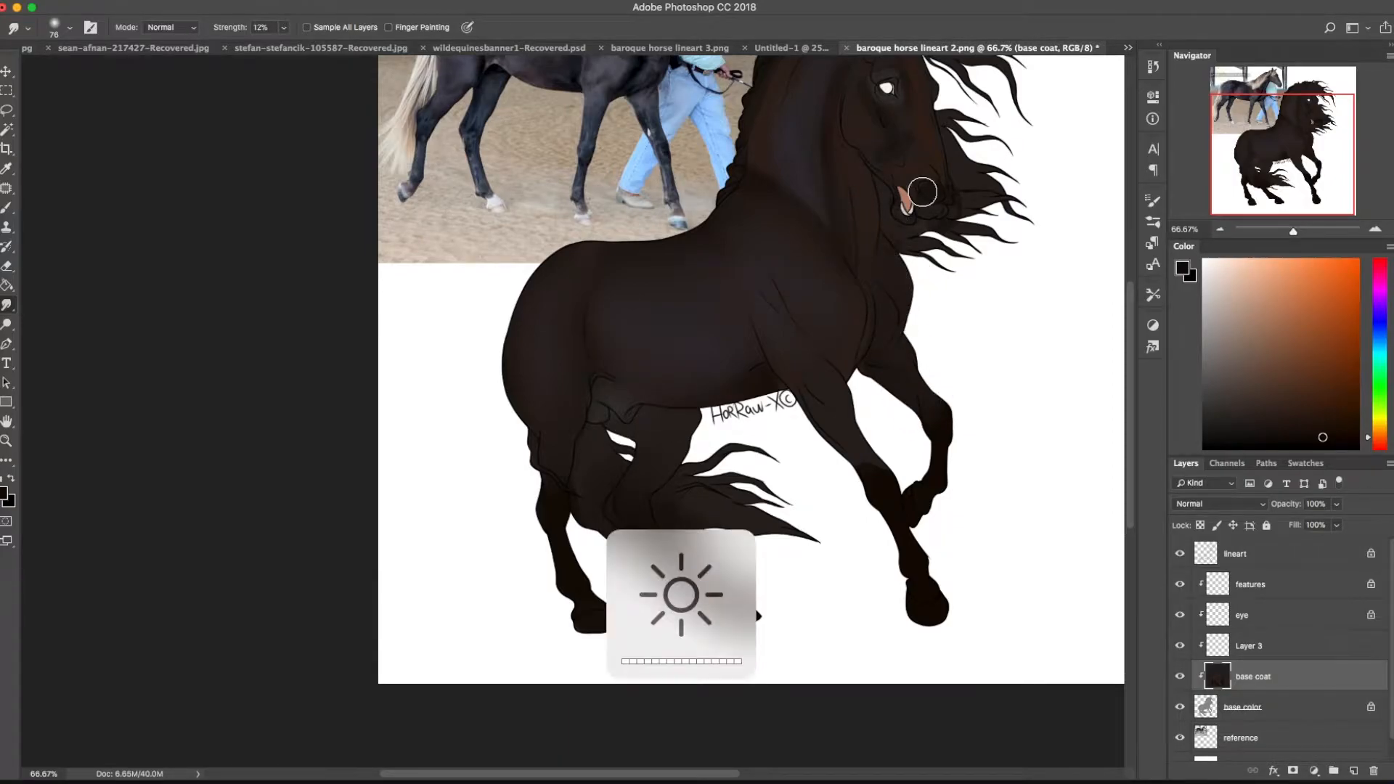
{"action": "scroll", "coordinate": [653, 291], "scroll_direction": "up", "scroll_amount": 5}
{"action": "scroll", "coordinate": [653, 290], "scroll_direction": "right", "scroll_amount": 3}
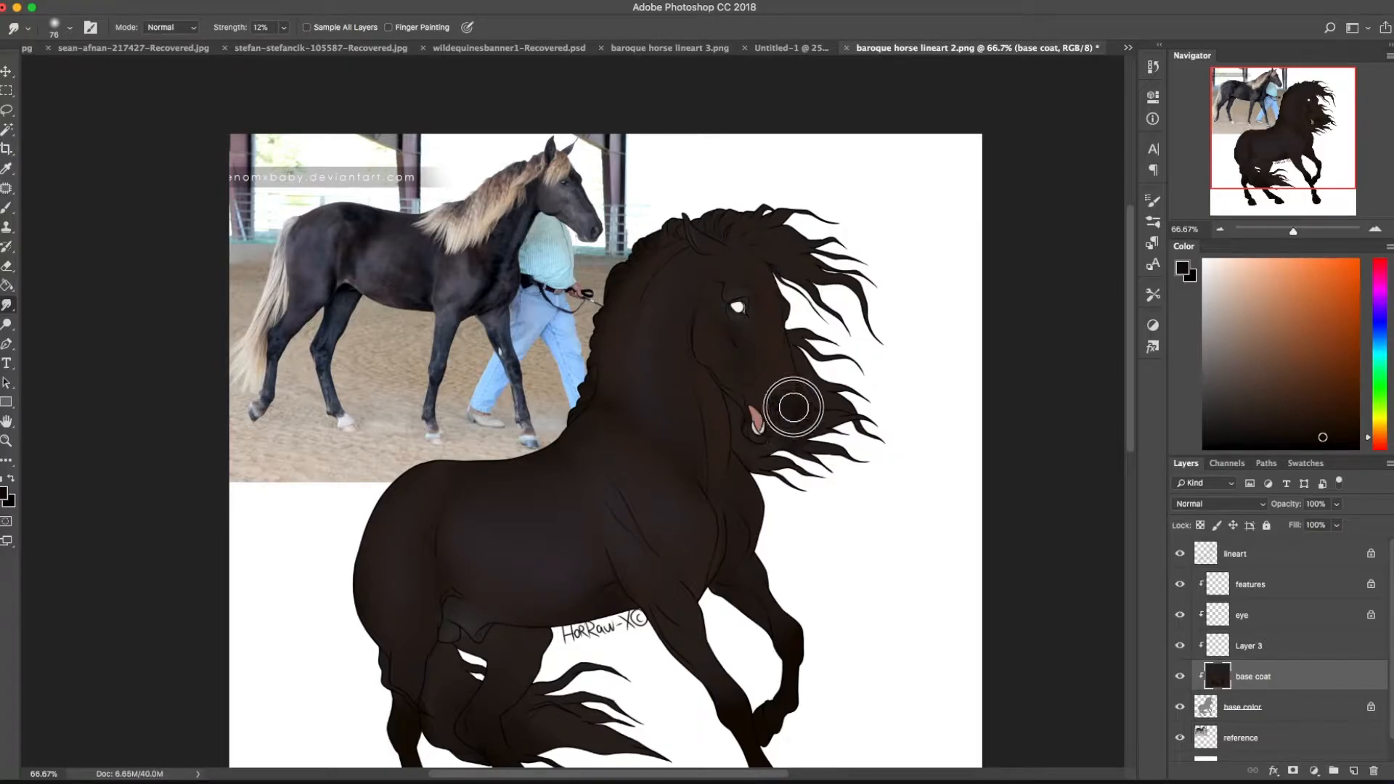
{"action": "scroll", "coordinate": [714, 398], "scroll_direction": "down", "scroll_amount": 3}
{"action": "scroll", "coordinate": [714, 398], "scroll_direction": "left", "scroll_amount": 1}
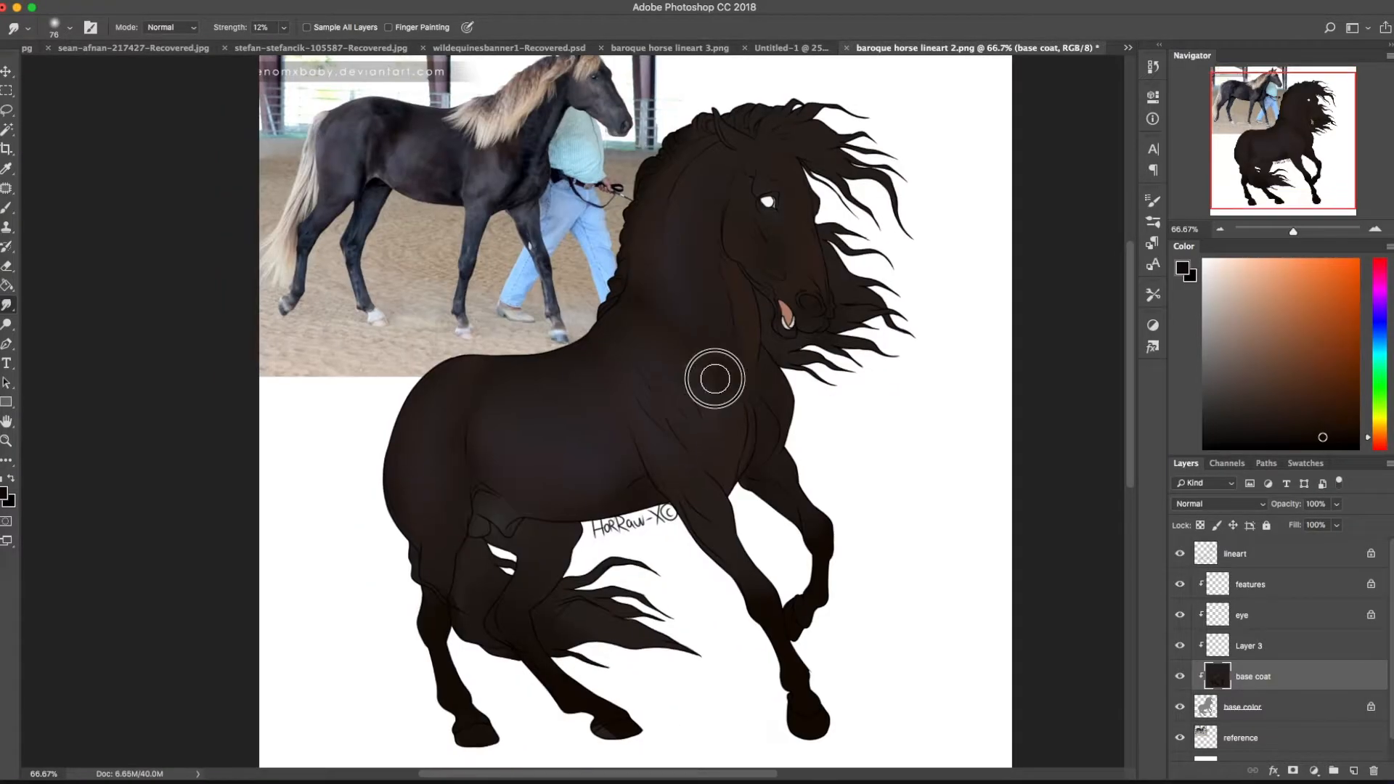
Paint near-black shading over the neck, shoulder and head with a 137 px brush, and smudge it into the coat
{"action": "left_click", "coordinate": [6, 207]}
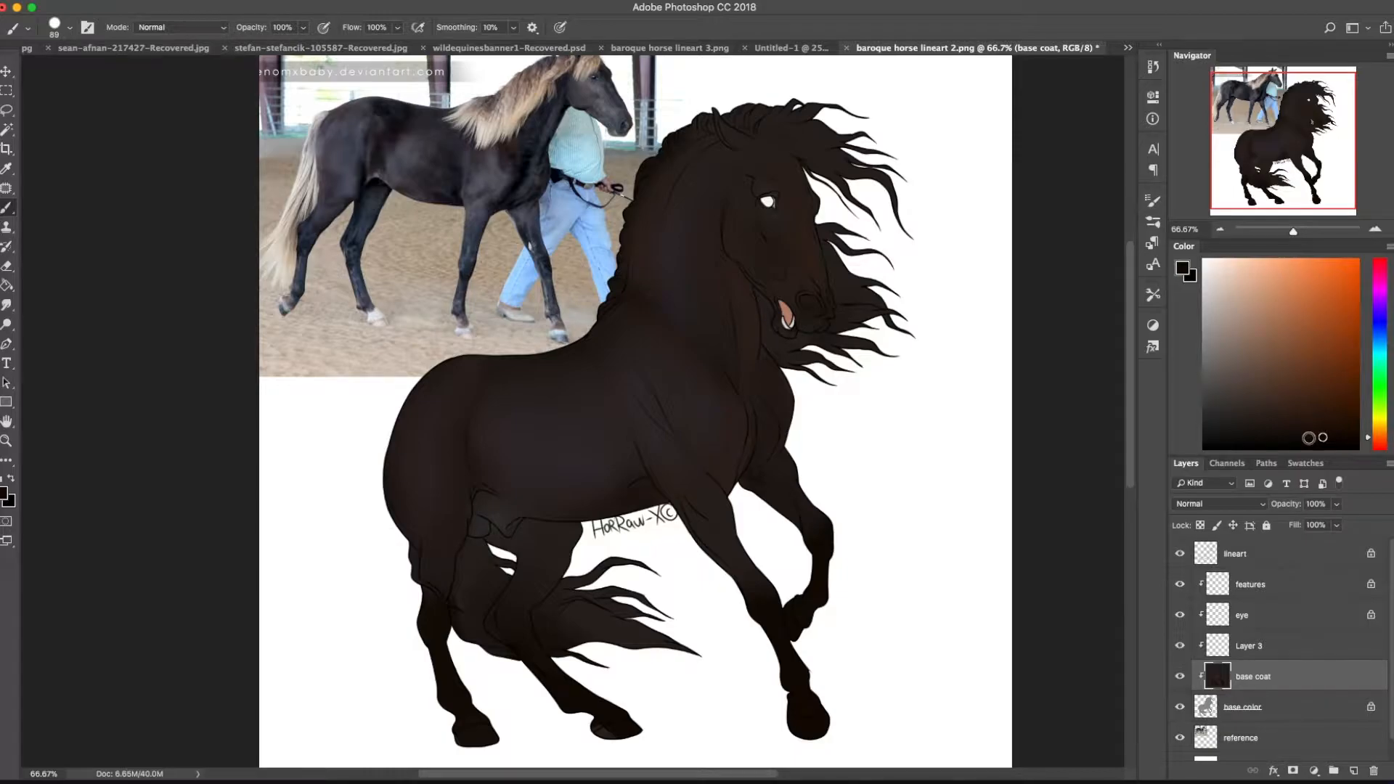
{"action": "right_click", "coordinate": [523, 465]}
{"action": "key", "text": "Return"}
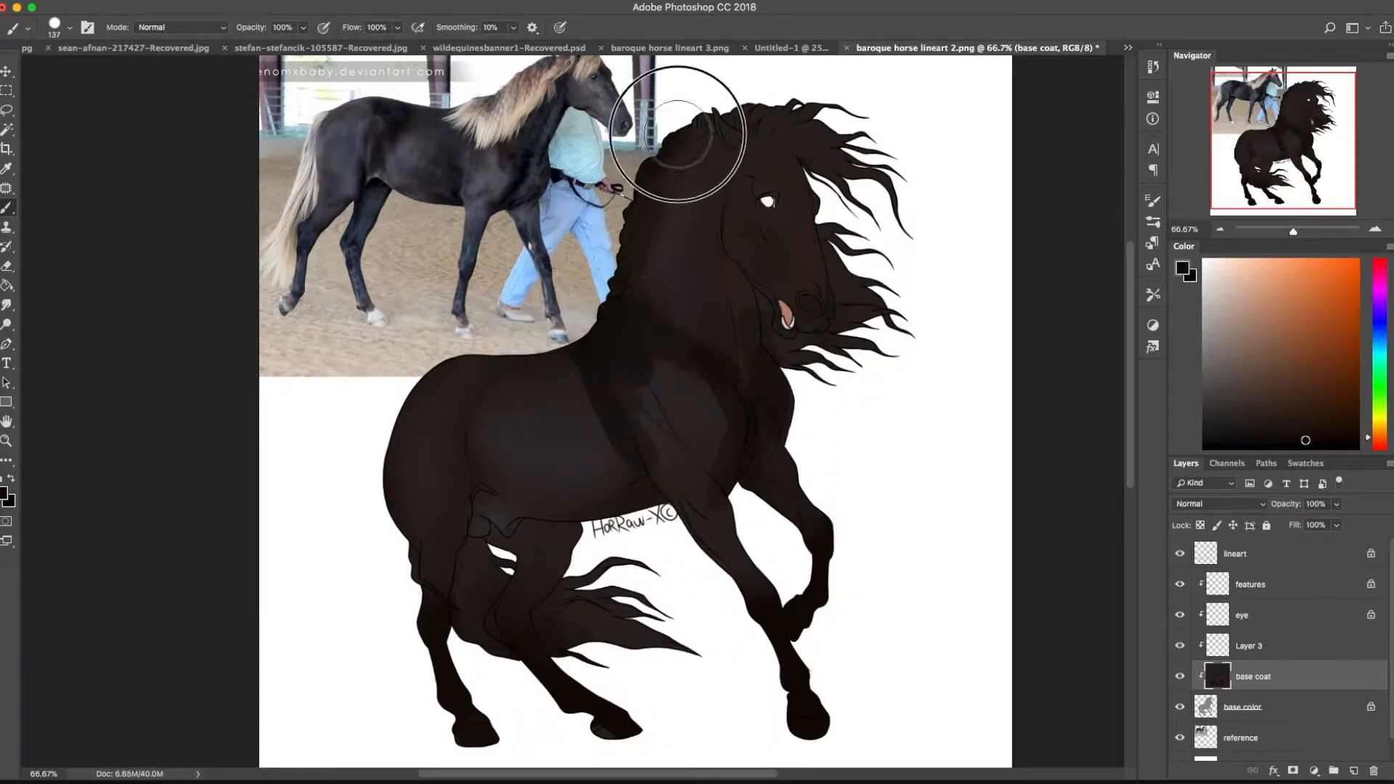
{"action": "mouse_move", "coordinate": [784, 129]}
{"action": "left_mouse_down"}
{"action": "mouse_move", "coordinate": [816, 240]}
{"action": "mouse_move", "coordinate": [734, 212]}
{"action": "left_mouse_up"}
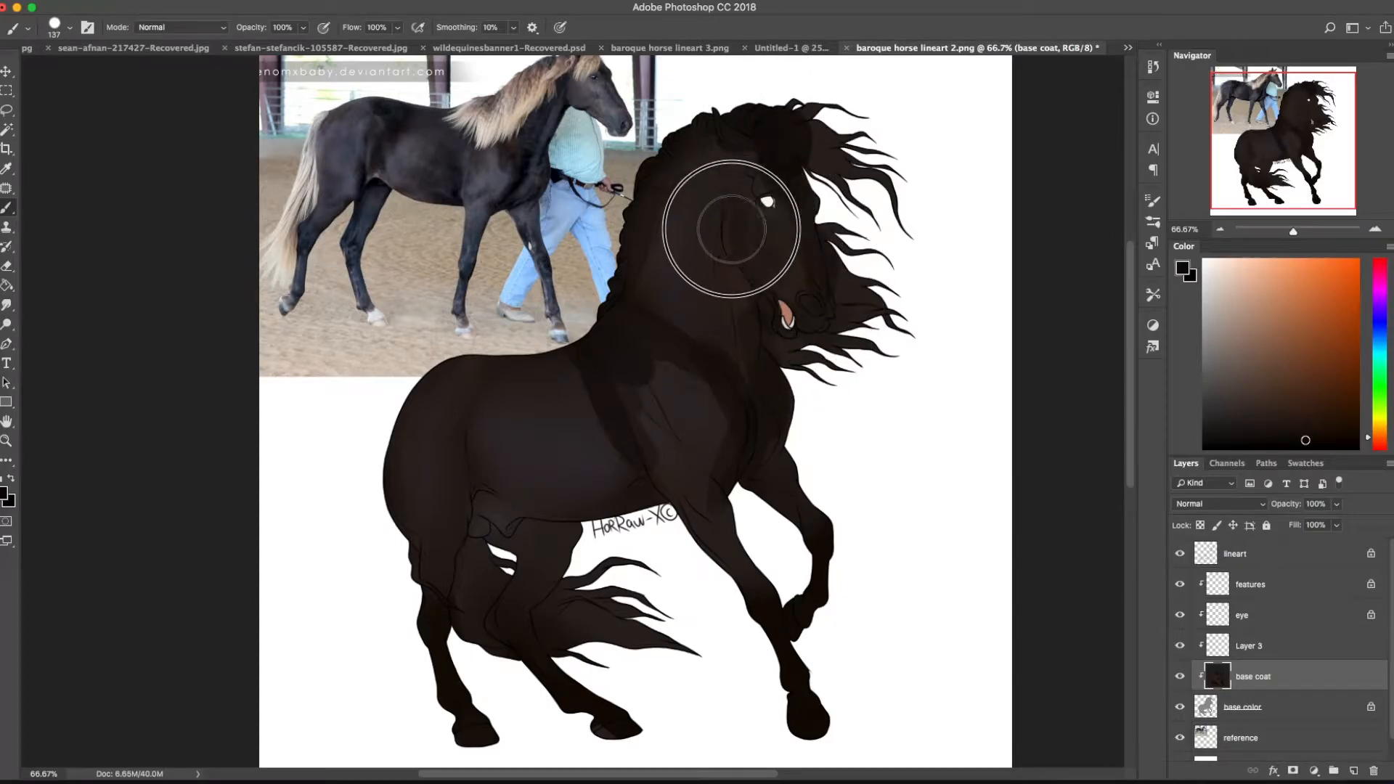
{"action": "mouse_move", "coordinate": [495, 483]}
{"action": "left_mouse_down"}
{"action": "mouse_move", "coordinate": [472, 451]}
{"action": "mouse_move", "coordinate": [507, 445]}
{"action": "mouse_move", "coordinate": [563, 348]}
{"action": "mouse_move", "coordinate": [514, 384]}
{"action": "left_mouse_up"}
{"action": "left_click", "coordinate": [8, 305]}
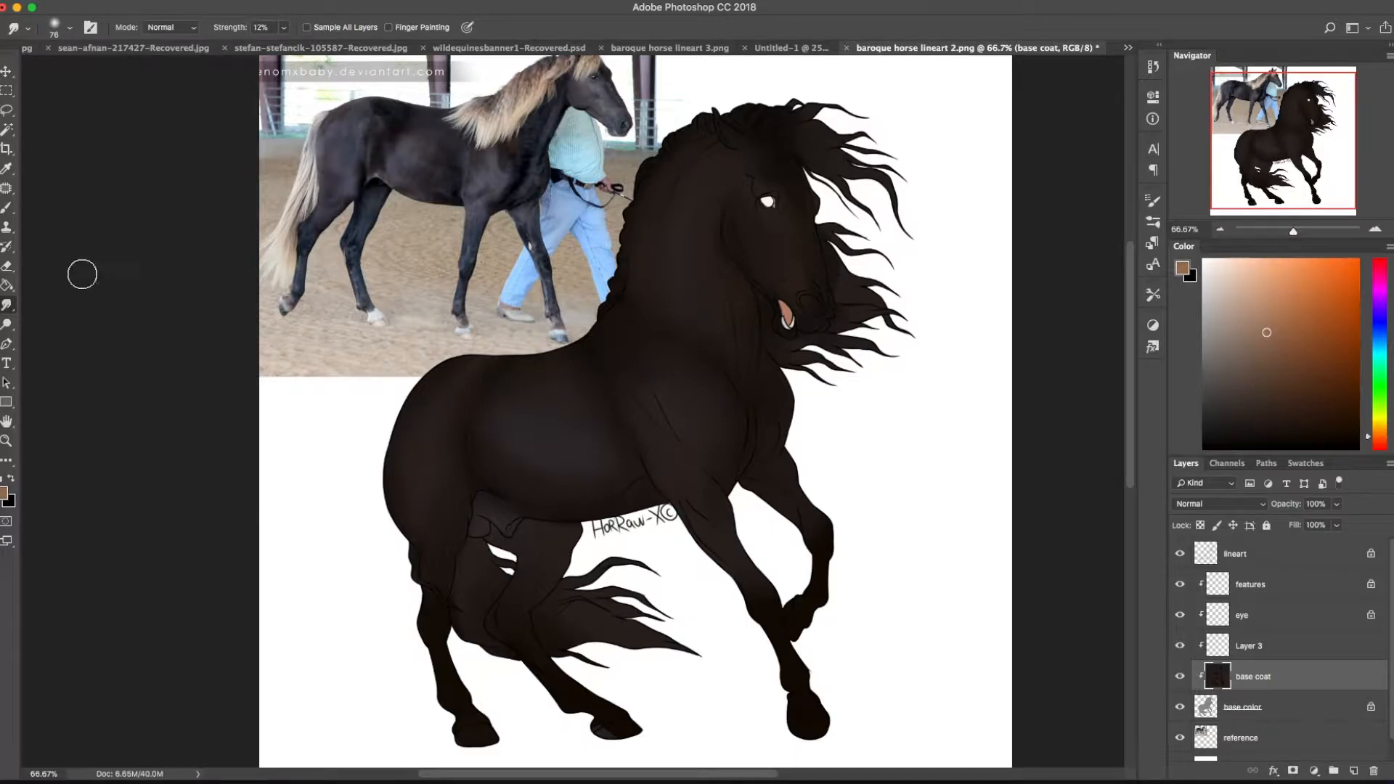
Paint light brown highlight strokes over the belly, hindquarters, shoulder and neck on the base coat layer
{"action": "key", "text": "b"}
{"action": "left_click_drag", "start_coordinate": [508, 414], "coordinate": [595, 436]}
{"action": "mouse_move", "coordinate": [417, 501]}
{"action": "left_mouse_down"}
{"action": "mouse_move", "coordinate": [434, 410]}
{"action": "mouse_move", "coordinate": [419, 501]}
{"action": "left_mouse_up"}
{"action": "left_click_drag", "start_coordinate": [635, 393], "coordinate": [681, 457]}
{"action": "left_click_drag", "start_coordinate": [654, 376], "coordinate": [703, 409]}
{"action": "left_click_drag", "start_coordinate": [667, 283], "coordinate": [703, 163]}
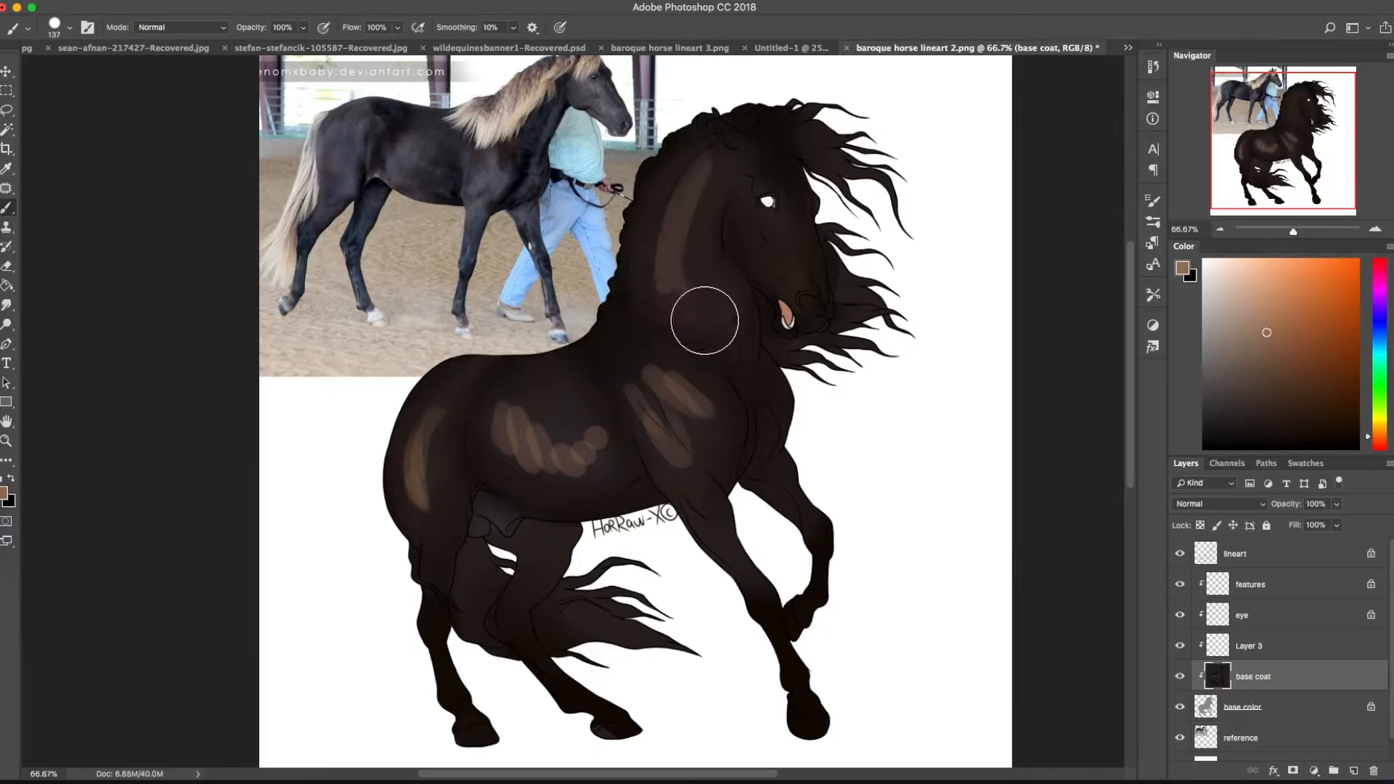
Smudge the brown highlights into the dark coat at 12% strength
{"action": "left_click", "coordinate": [7, 305]}
{"action": "mouse_move", "coordinate": [507, 399]}
{"action": "left_mouse_down"}
{"action": "mouse_move", "coordinate": [557, 464]}
{"action": "mouse_move", "coordinate": [533, 441]}
{"action": "mouse_move", "coordinate": [564, 430]}
{"action": "mouse_move", "coordinate": [591, 443]}
{"action": "mouse_move", "coordinate": [540, 467]}
{"action": "mouse_move", "coordinate": [561, 478]}
{"action": "mouse_move", "coordinate": [540, 428]}
{"action": "mouse_move", "coordinate": [574, 432]}
{"action": "mouse_move", "coordinate": [569, 456]}
{"action": "mouse_move", "coordinate": [576, 444]}
{"action": "mouse_move", "coordinate": [528, 433]}
{"action": "mouse_move", "coordinate": [532, 494]}
{"action": "mouse_move", "coordinate": [539, 416]}
{"action": "mouse_move", "coordinate": [551, 459]}
{"action": "mouse_move", "coordinate": [583, 437]}
{"action": "mouse_move", "coordinate": [682, 444]}
{"action": "mouse_move", "coordinate": [625, 370]}
{"action": "mouse_move", "coordinate": [722, 426]}
{"action": "mouse_move", "coordinate": [654, 415]}
{"action": "mouse_move", "coordinate": [658, 446]}
{"action": "mouse_move", "coordinate": [703, 427]}
{"action": "mouse_move", "coordinate": [637, 344]}
{"action": "mouse_move", "coordinate": [677, 301]}
{"action": "mouse_move", "coordinate": [672, 201]}
{"action": "mouse_move", "coordinate": [675, 304]}
{"action": "mouse_move", "coordinate": [713, 328]}
{"action": "left_mouse_up"}
{"action": "mouse_move", "coordinate": [438, 393]}
{"action": "left_mouse_down"}
{"action": "mouse_move", "coordinate": [417, 498]}
{"action": "mouse_move", "coordinate": [518, 553]}
{"action": "left_mouse_up"}
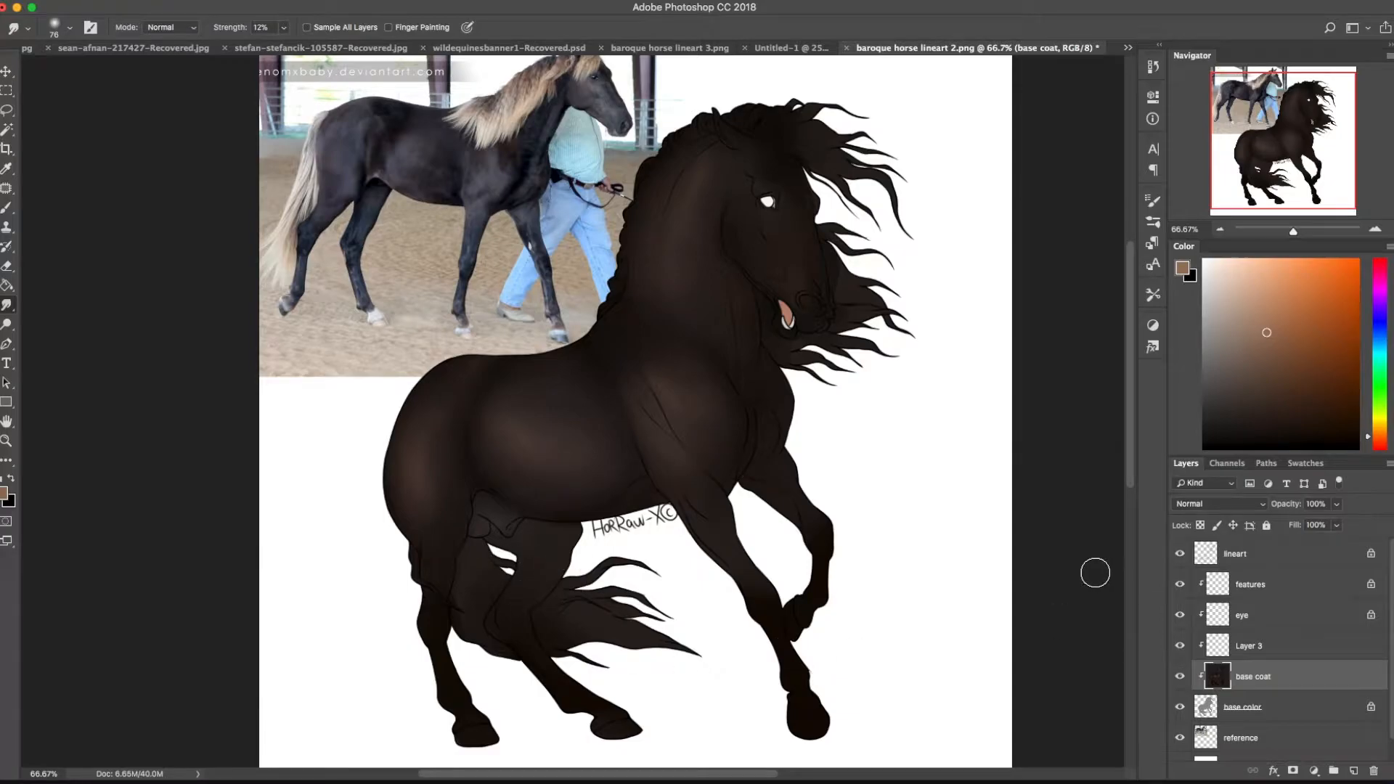
Paint dark grey over the muzzle, nostril and lips on Layer 3 with a 12 px brush, redoing the nostril shading
{"action": "left_click", "coordinate": [1282, 648]}
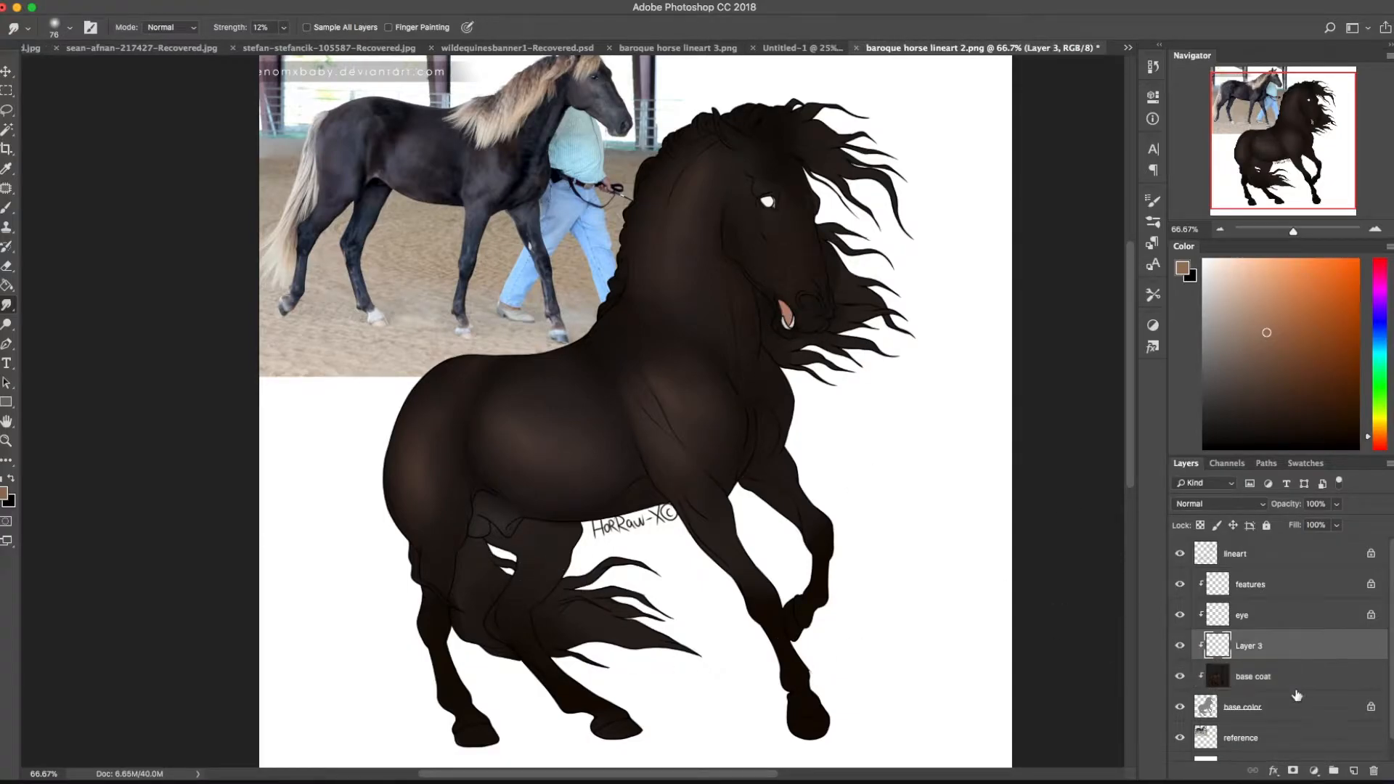
{"action": "key", "text": "b"}
{"action": "left_click", "coordinate": [1201, 403]}
{"action": "left_click", "coordinate": [1377, 229]}
{"action": "scroll", "coordinate": [1041, 249], "scroll_direction": "up", "scroll_amount": 3}
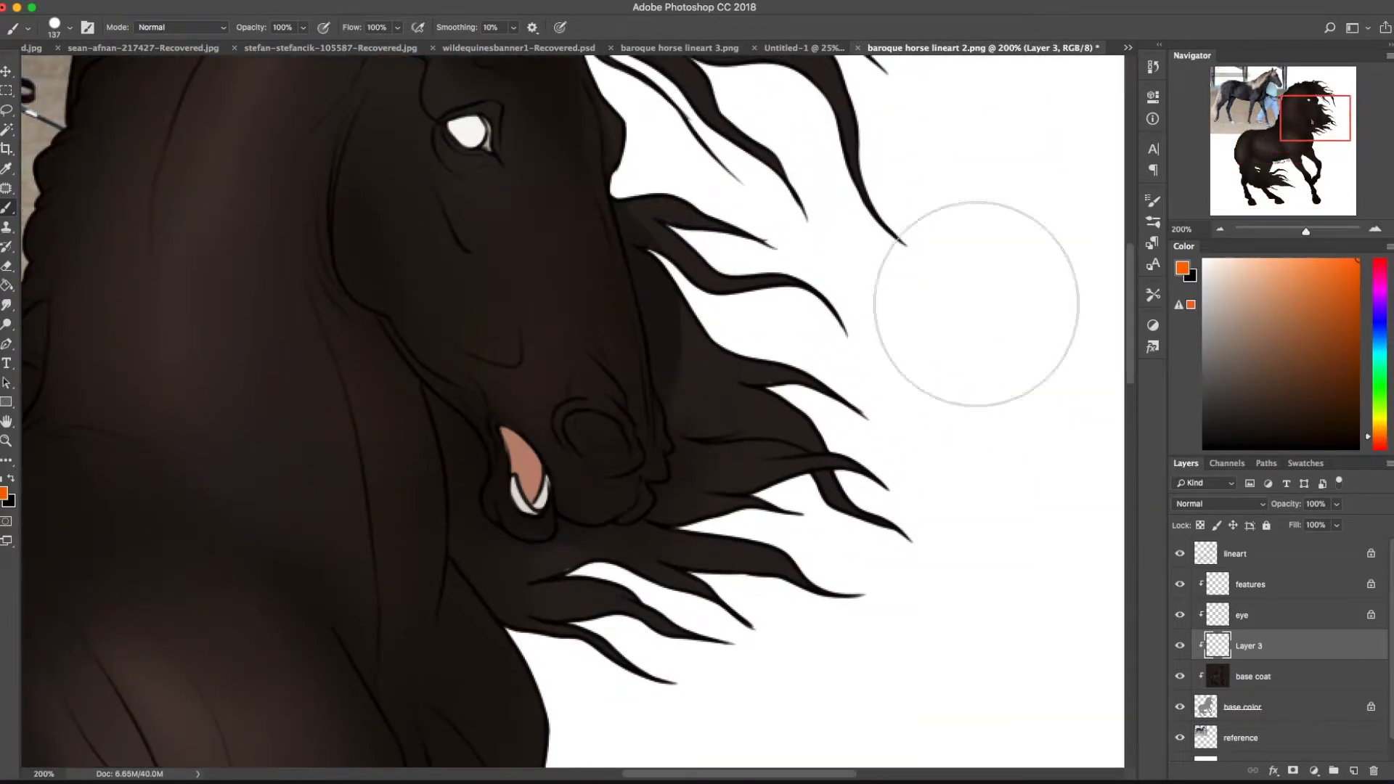
{"action": "right_click", "coordinate": [872, 470]}
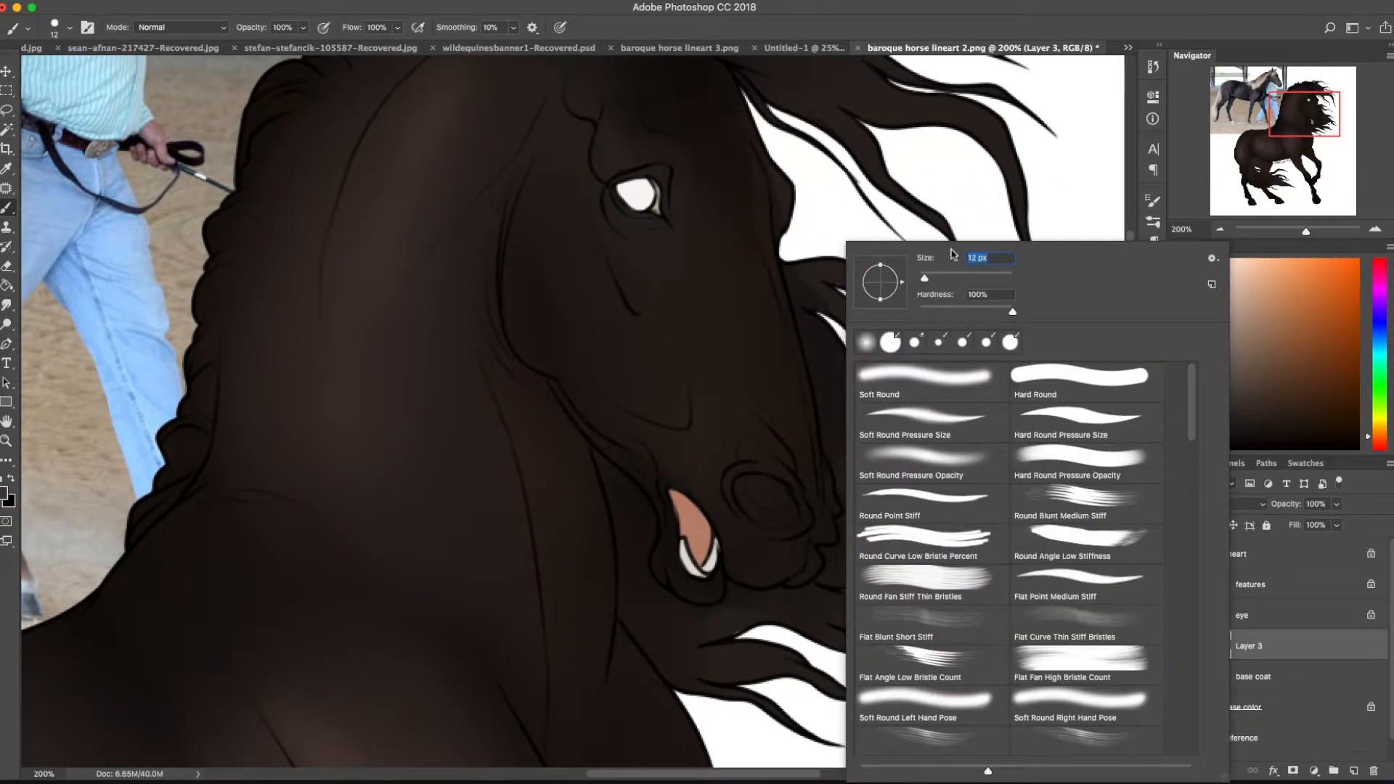
{"action": "left_click", "coordinate": [728, 542]}
{"action": "mouse_move", "coordinate": [665, 522]}
{"action": "left_mouse_down"}
{"action": "mouse_move", "coordinate": [724, 585]}
{"action": "mouse_move", "coordinate": [719, 545]}
{"action": "mouse_move", "coordinate": [761, 581]}
{"action": "mouse_move", "coordinate": [802, 572]}
{"action": "mouse_move", "coordinate": [833, 473]}
{"action": "mouse_move", "coordinate": [771, 515]}
{"action": "mouse_move", "coordinate": [751, 512]}
{"action": "mouse_move", "coordinate": [745, 475]}
{"action": "mouse_move", "coordinate": [784, 508]}
{"action": "mouse_move", "coordinate": [781, 436]}
{"action": "left_mouse_up"}
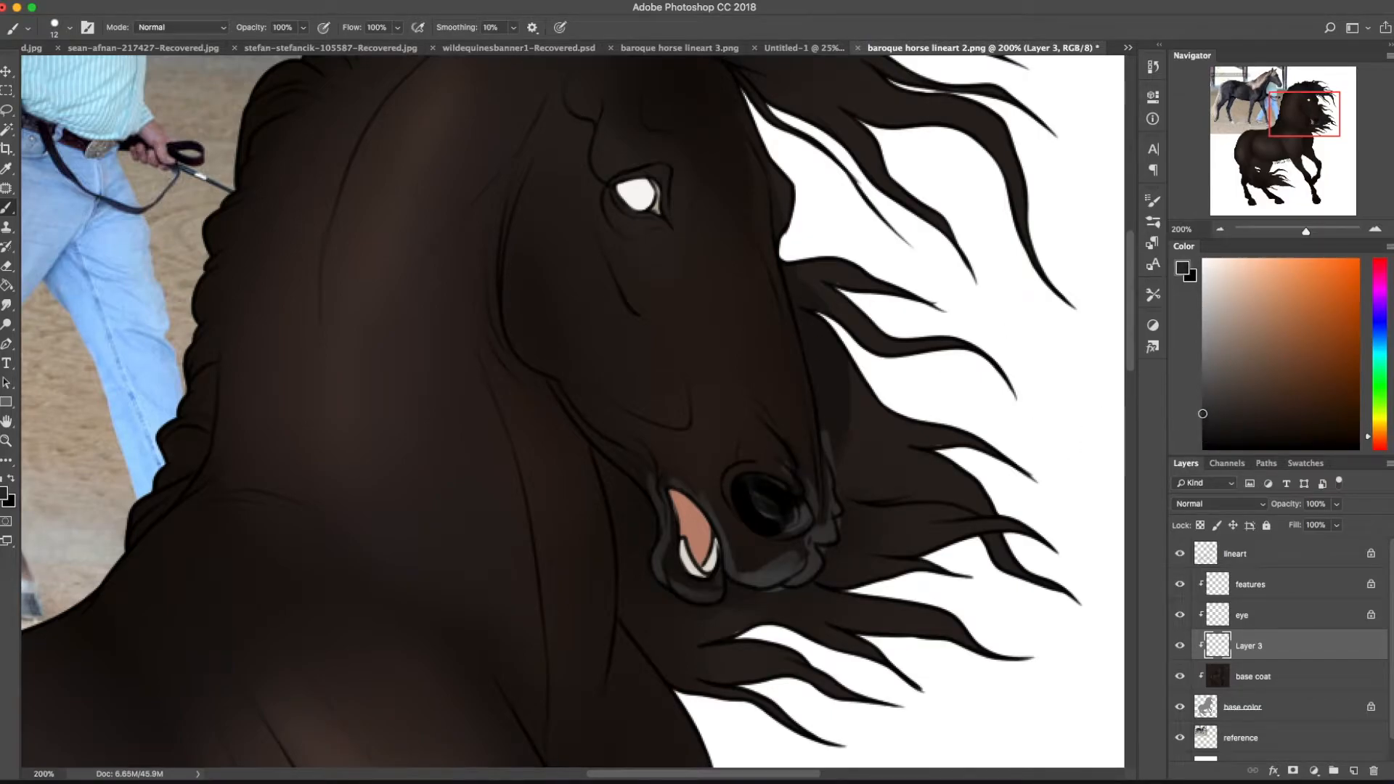
{"action": "key", "text": "ctrl+z"}
{"action": "mouse_move", "coordinate": [761, 482]}
{"action": "left_mouse_down"}
{"action": "mouse_move", "coordinate": [779, 424]}
{"action": "mouse_move", "coordinate": [797, 458]}
{"action": "mouse_move", "coordinate": [765, 397]}
{"action": "mouse_move", "coordinate": [746, 435]}
{"action": "mouse_move", "coordinate": [752, 505]}
{"action": "mouse_move", "coordinate": [790, 497]}
{"action": "left_mouse_up"}
{"action": "mouse_move", "coordinate": [680, 457]}
{"action": "left_mouse_down"}
{"action": "mouse_move", "coordinate": [751, 566]}
{"action": "mouse_move", "coordinate": [675, 476]}
{"action": "left_mouse_up"}
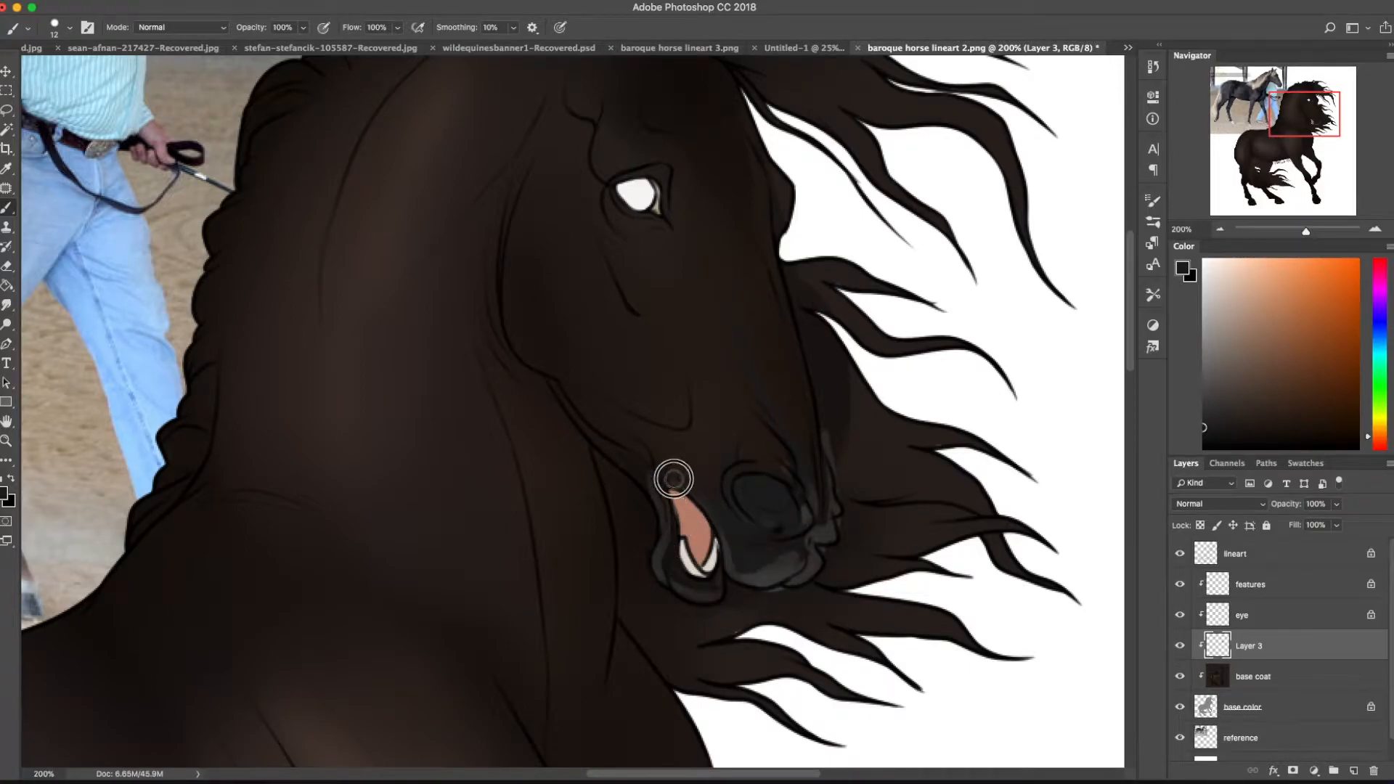
Paint dark grey around the eye, inside the ear, on the groin and behind the elbow
{"action": "scroll", "coordinate": [485, 373], "scroll_direction": "up", "scroll_amount": 5}
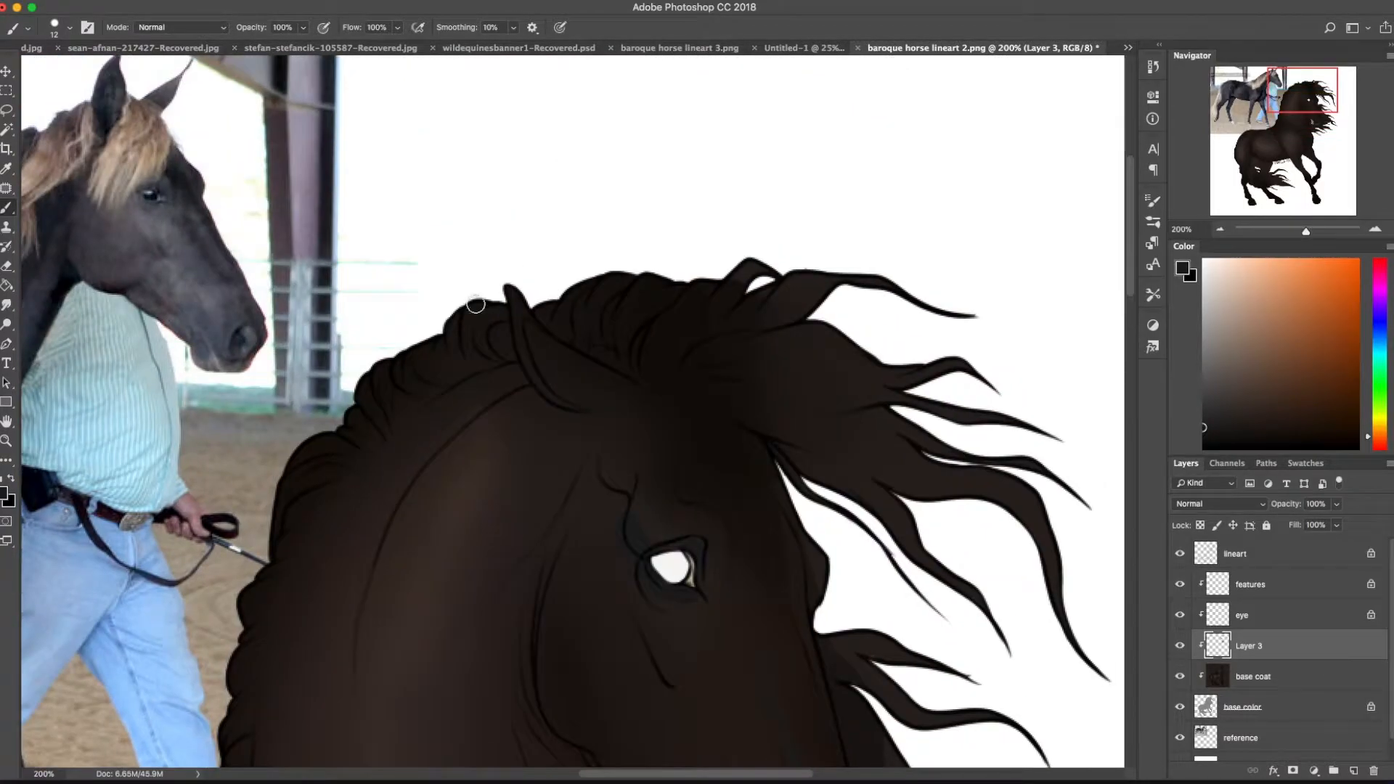
{"action": "scroll", "coordinate": [522, 326], "scroll_direction": "down", "scroll_amount": 15}
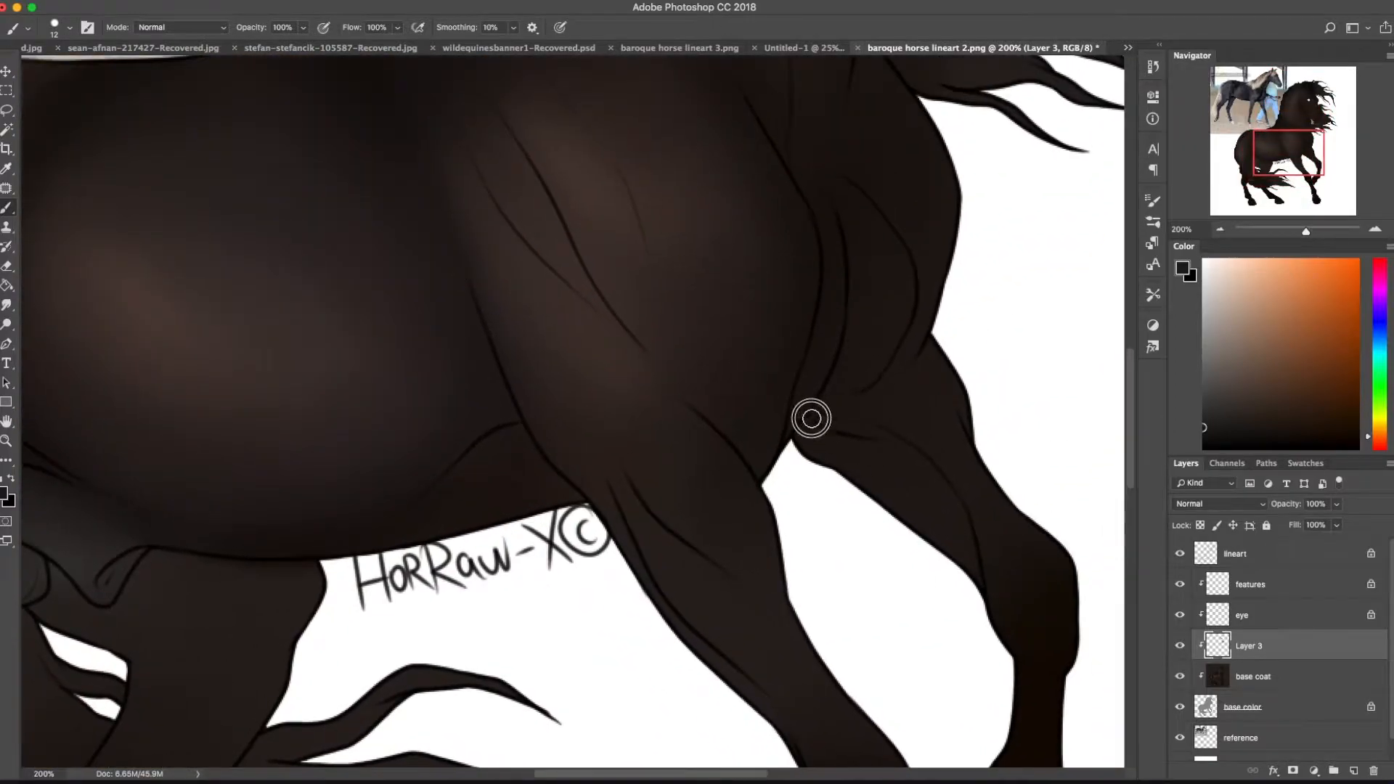
{"action": "scroll", "coordinate": [380, 435], "scroll_direction": "left", "scroll_amount": 10}
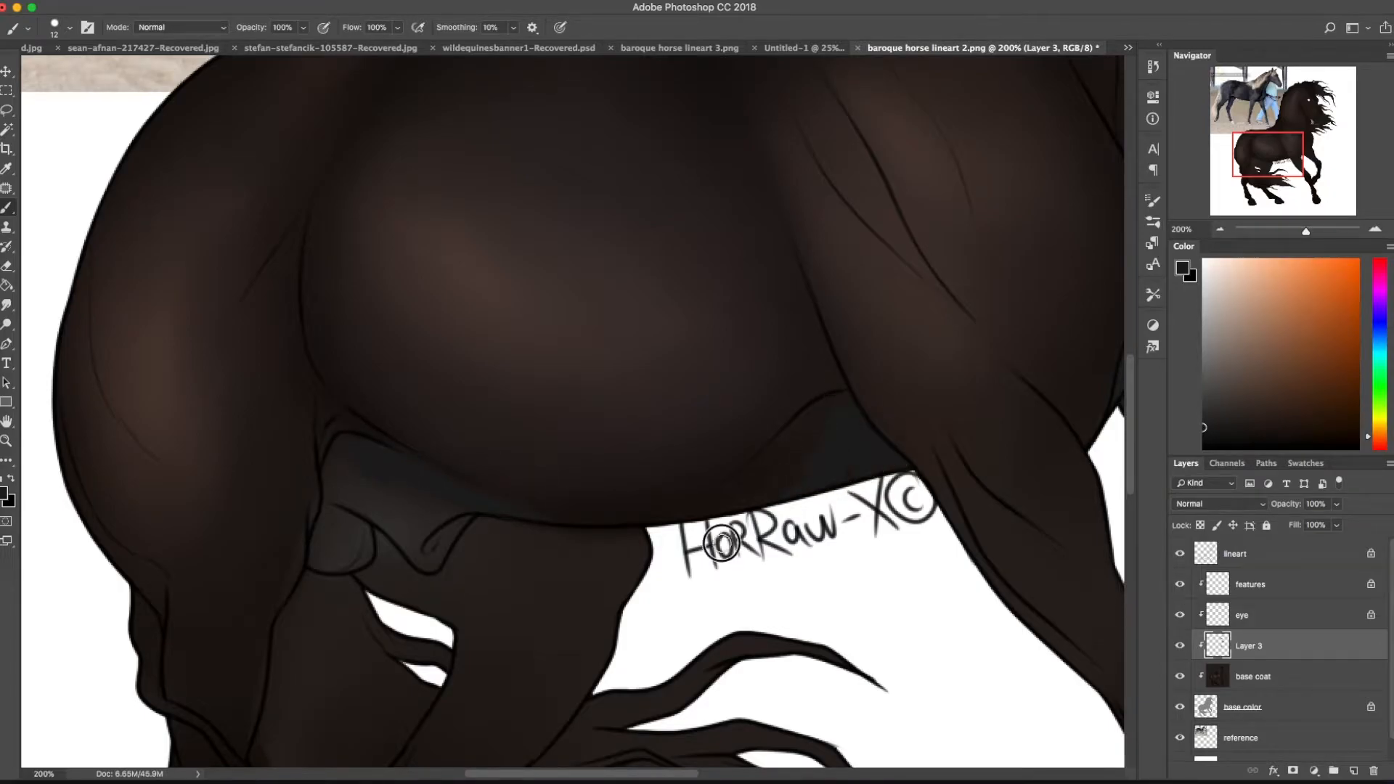
Smudge the grey patches on the groin and behind the elbow into the surrounding coat at 12% strength
{"action": "left_click", "coordinate": [7, 304]}
{"action": "mouse_move", "coordinate": [405, 482]}
{"action": "left_mouse_down"}
{"action": "mouse_move", "coordinate": [451, 498]}
{"action": "mouse_move", "coordinate": [441, 468]}
{"action": "left_mouse_up"}
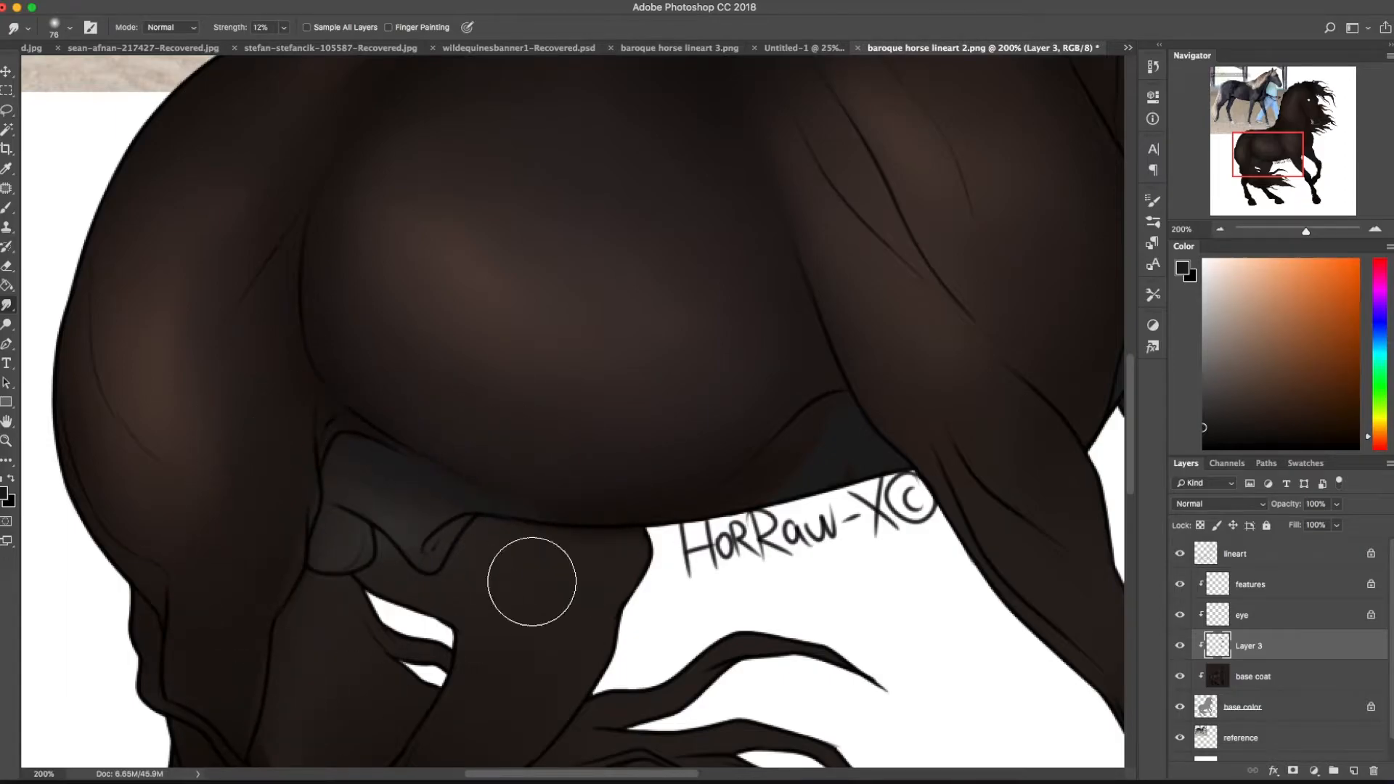
{"action": "left_click_drag", "start_coordinate": [876, 410], "coordinate": [438, 532]}
{"action": "mouse_move", "coordinate": [713, 436]}
{"action": "left_mouse_down"}
{"action": "mouse_move", "coordinate": [782, 411]}
{"action": "mouse_move", "coordinate": [804, 385]}
{"action": "left_mouse_up"}
{"action": "left_click_drag", "start_coordinate": [829, 139], "coordinate": [665, 526]}
Reduce the Smudge brush to 27 px and refine the blending of the grey areas on the underside and legs
{"action": "right_click", "coordinate": [665, 526]}
{"action": "left_click", "coordinate": [831, 278]}
{"action": "left_click", "coordinate": [665, 388]}
{"action": "mouse_move", "coordinate": [632, 396]}
{"action": "left_mouse_down"}
{"action": "mouse_move", "coordinate": [680, 473]}
{"action": "mouse_move", "coordinate": [627, 340]}
{"action": "left_mouse_up"}
{"action": "mouse_move", "coordinate": [709, 427]}
{"action": "left_mouse_down"}
{"action": "mouse_move", "coordinate": [744, 439]}
{"action": "mouse_move", "coordinate": [765, 327]}
{"action": "mouse_move", "coordinate": [808, 336]}
{"action": "mouse_move", "coordinate": [748, 484]}
{"action": "mouse_move", "coordinate": [710, 438]}
{"action": "mouse_move", "coordinate": [753, 395]}
{"action": "mouse_move", "coordinate": [700, 324]}
{"action": "mouse_move", "coordinate": [794, 366]}
{"action": "mouse_move", "coordinate": [694, 395]}
{"action": "mouse_move", "coordinate": [665, 460]}
{"action": "mouse_move", "coordinate": [678, 380]}
{"action": "mouse_move", "coordinate": [773, 409]}
{"action": "mouse_move", "coordinate": [784, 373]}
{"action": "mouse_move", "coordinate": [718, 286]}
{"action": "mouse_move", "coordinate": [799, 416]}
{"action": "mouse_move", "coordinate": [802, 472]}
{"action": "left_mouse_up"}
{"action": "left_click_drag", "start_coordinate": [440, 654], "coordinate": [701, 165]}
{"action": "left_click_drag", "start_coordinate": [413, 554], "coordinate": [762, 477]}
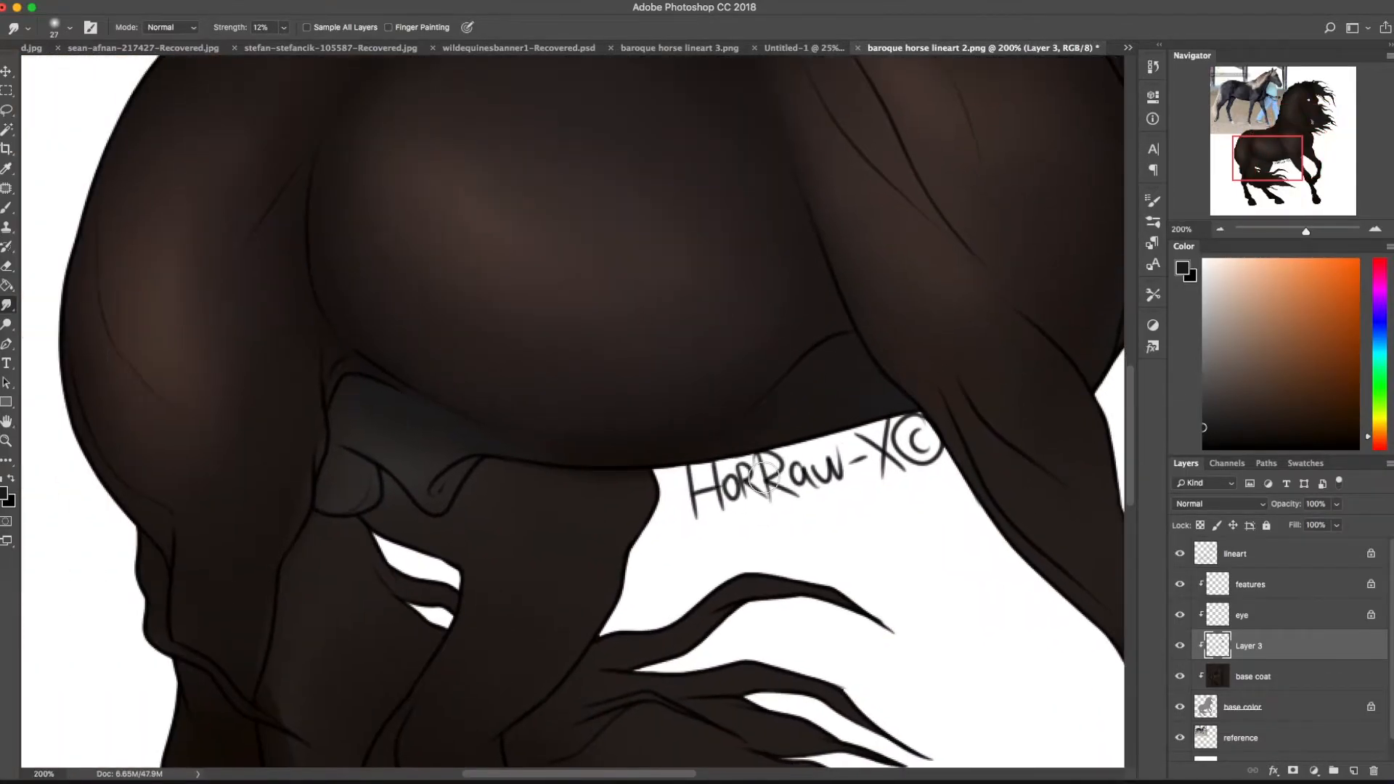
Smudge the shading around the eye with the base coat layer selected, and return to Layer 3
{"action": "left_click", "coordinate": [1243, 664]}
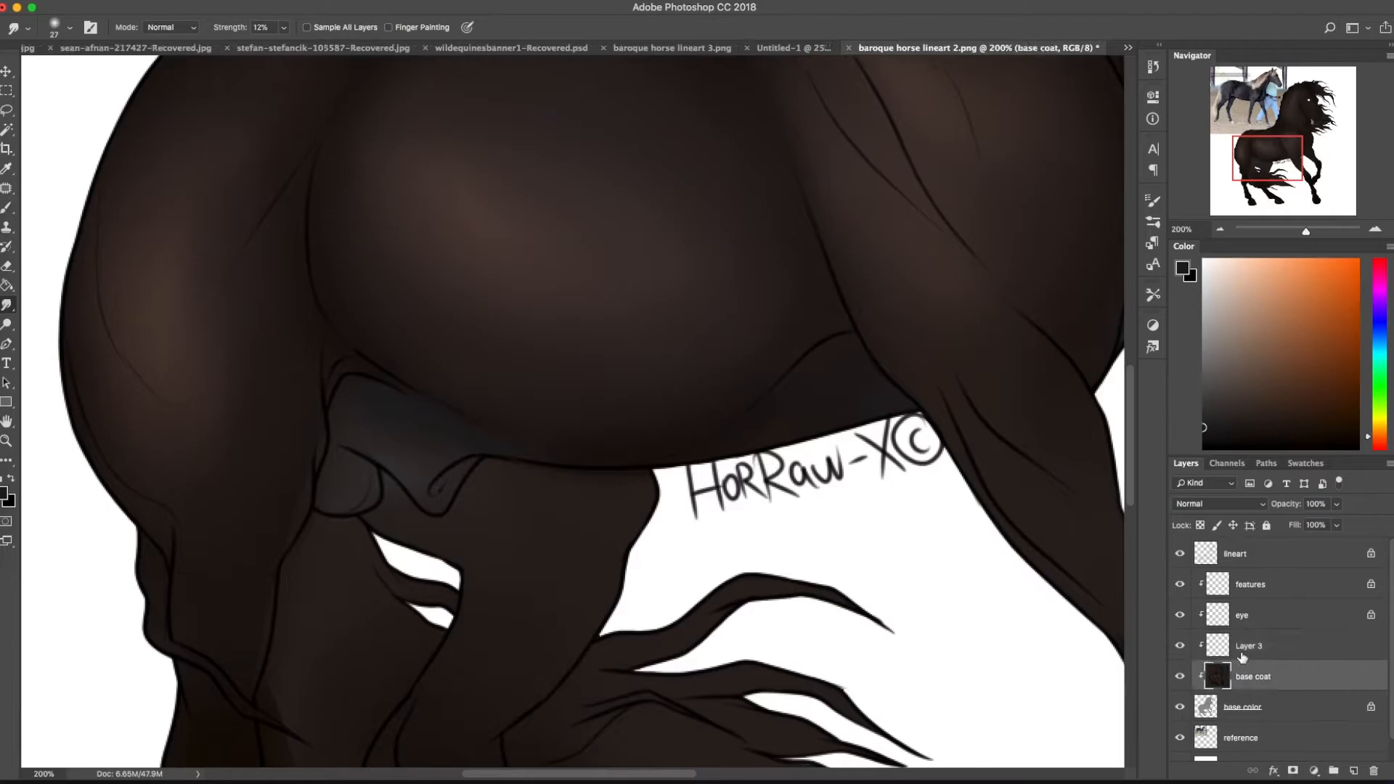
{"action": "left_click", "coordinate": [1220, 227]}
{"action": "left_click", "coordinate": [1219, 228]}
{"action": "left_click_drag", "start_coordinate": [824, 373], "coordinate": [704, 528]}
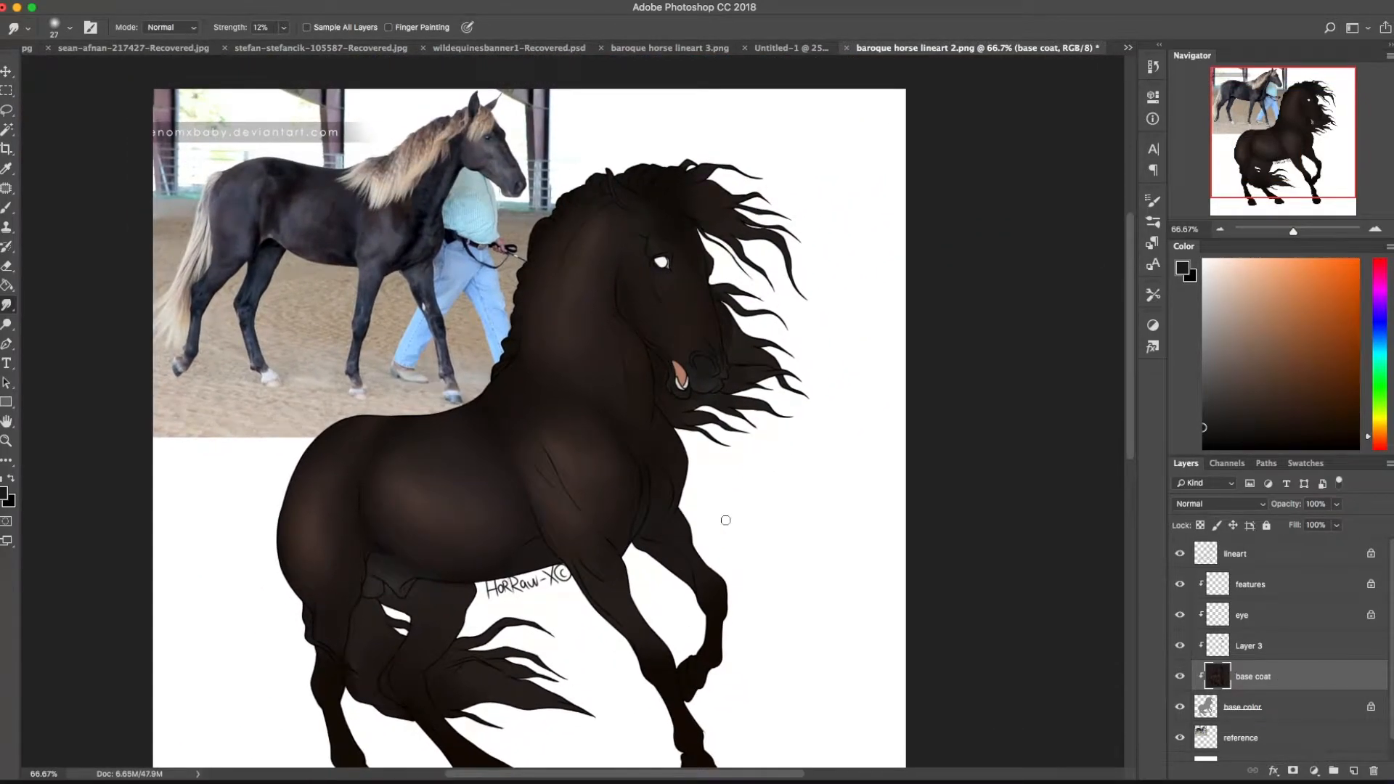
{"action": "left_click", "coordinate": [1375, 230]}
{"action": "left_click", "coordinate": [1375, 230]}
{"action": "left_click_drag", "start_coordinate": [777, 189], "coordinate": [514, 571]}
{"action": "left_click_drag", "start_coordinate": [553, 289], "coordinate": [545, 314]}
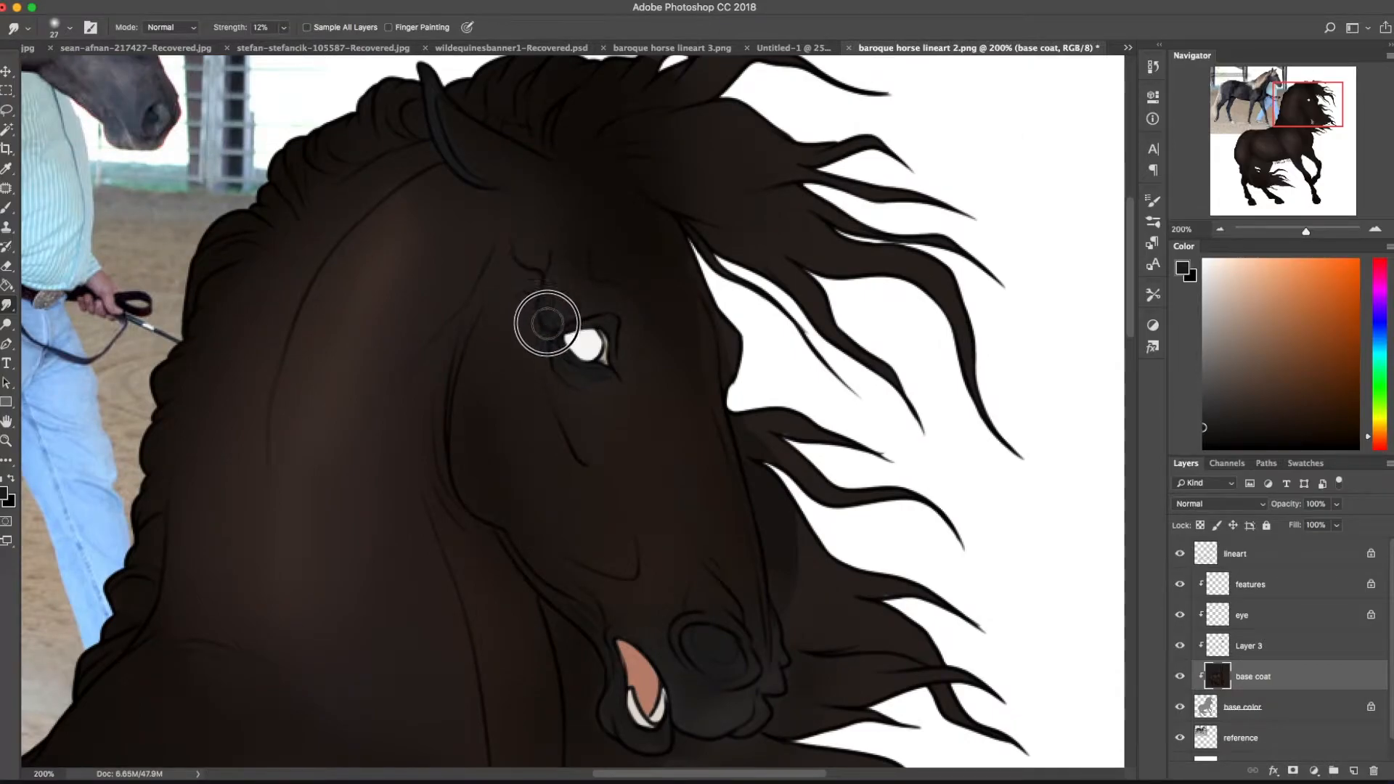
{"action": "left_click", "coordinate": [1271, 643]}
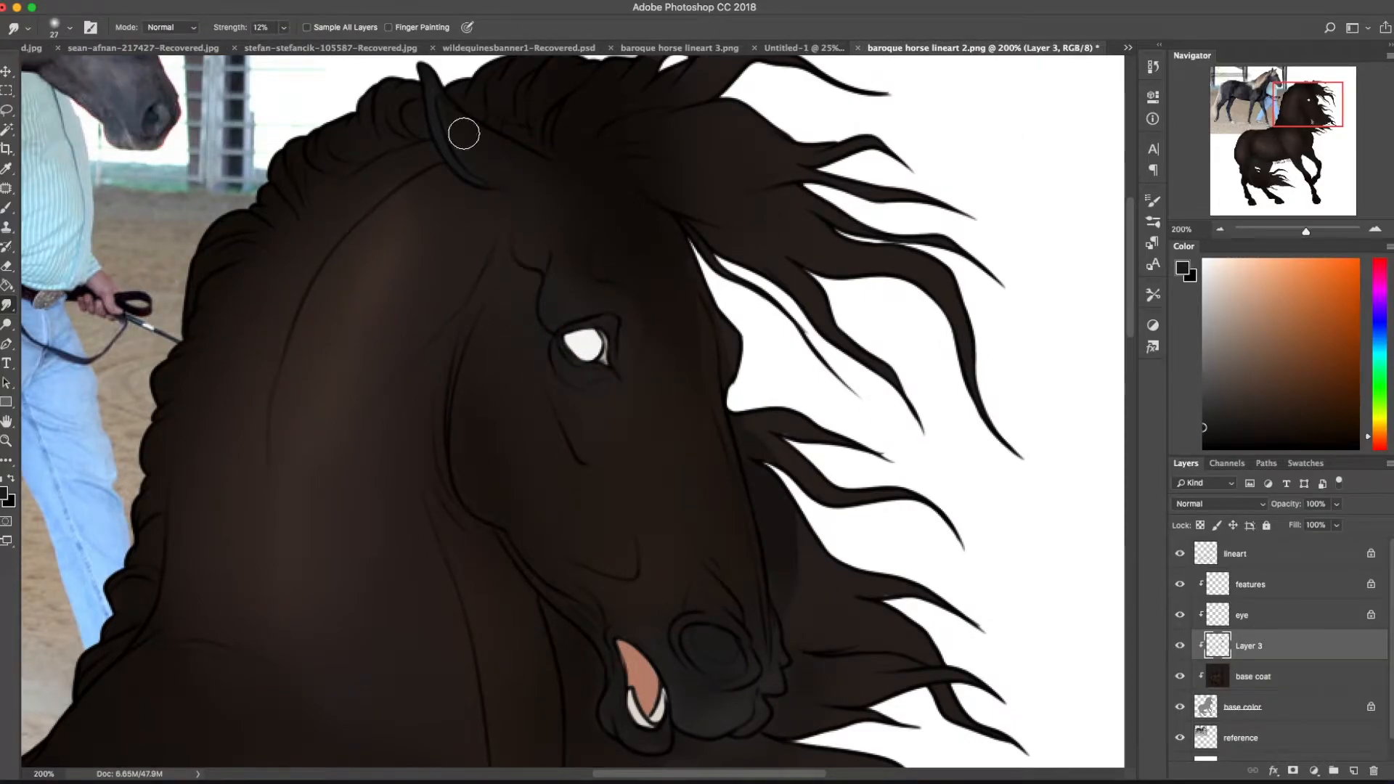
Rename Layer 3 as "grey points"
{"action": "left_click", "coordinate": [1220, 231]}
{"action": "left_click", "coordinate": [1219, 231]}
{"action": "left_click", "coordinate": [1219, 231]}
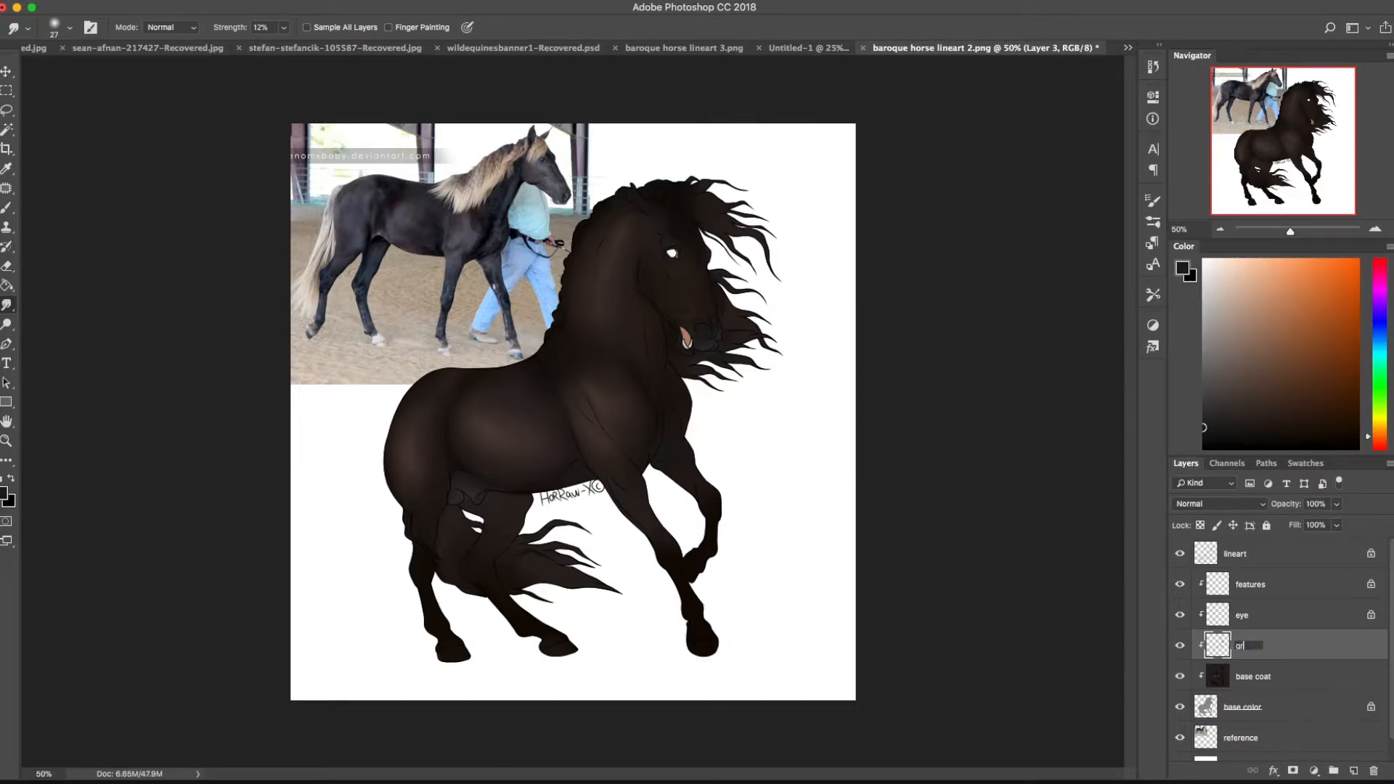
{"action": "type", "text": "ints"}
{"action": "key", "text": "Return"}
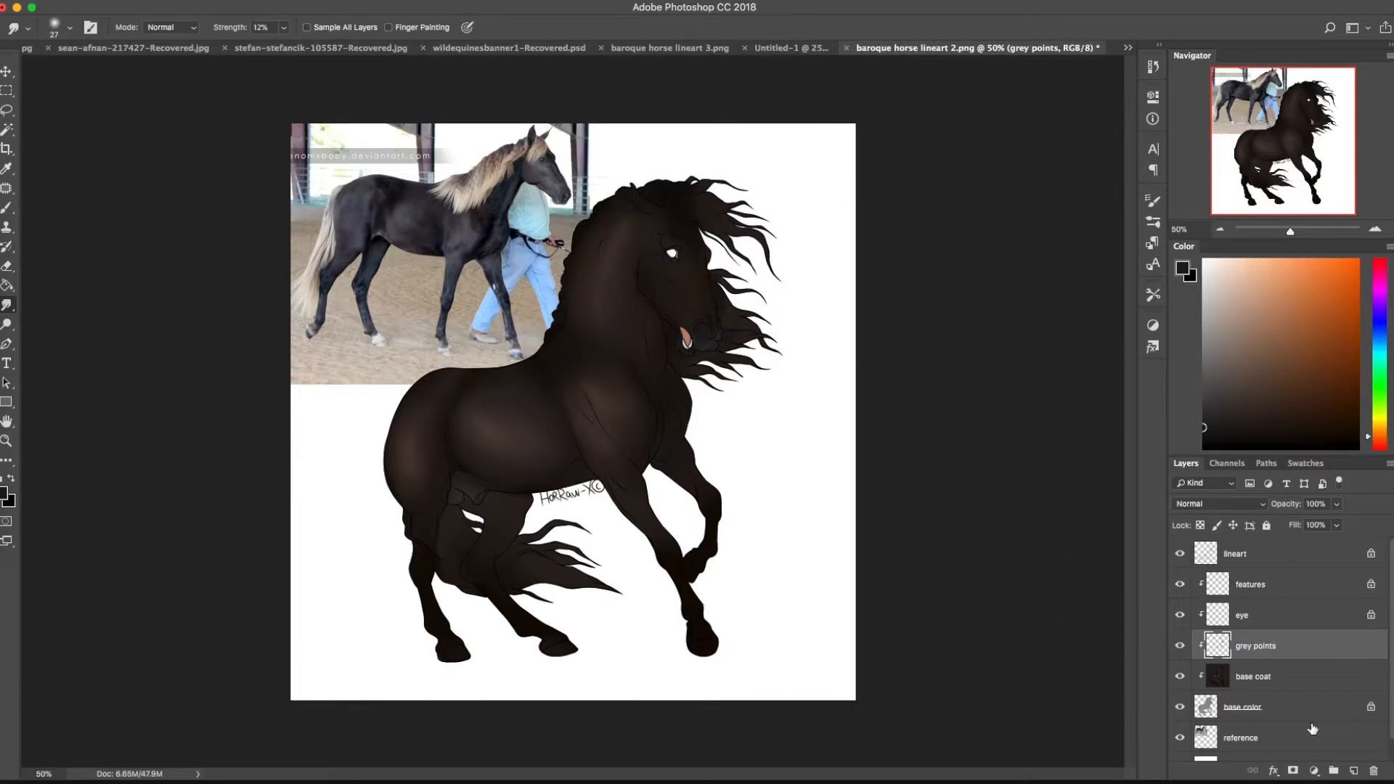
Add a clipped layer above the grey points layer and fill it with a pale cream using the Paint Bucket
{"action": "left_click", "coordinate": [1353, 771]}
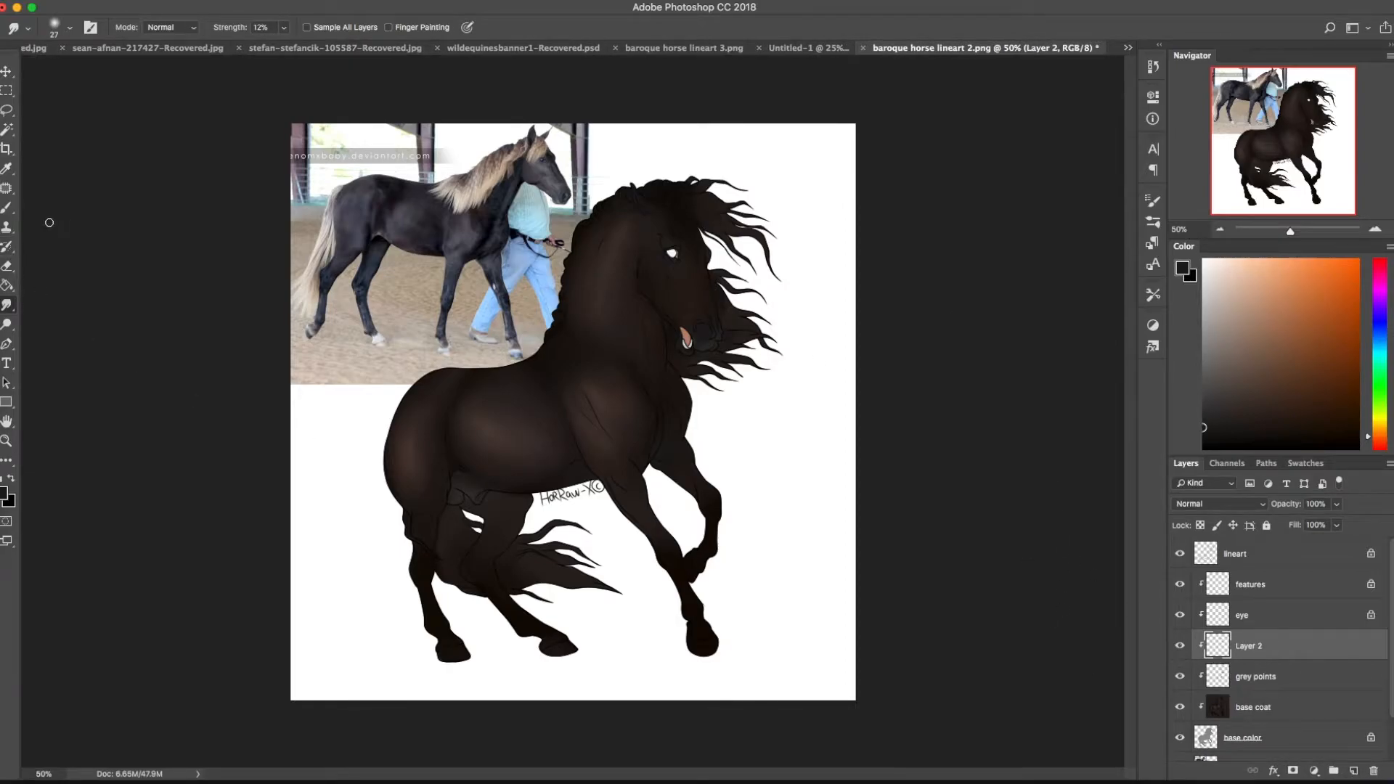
{"action": "left_click", "coordinate": [6, 286]}
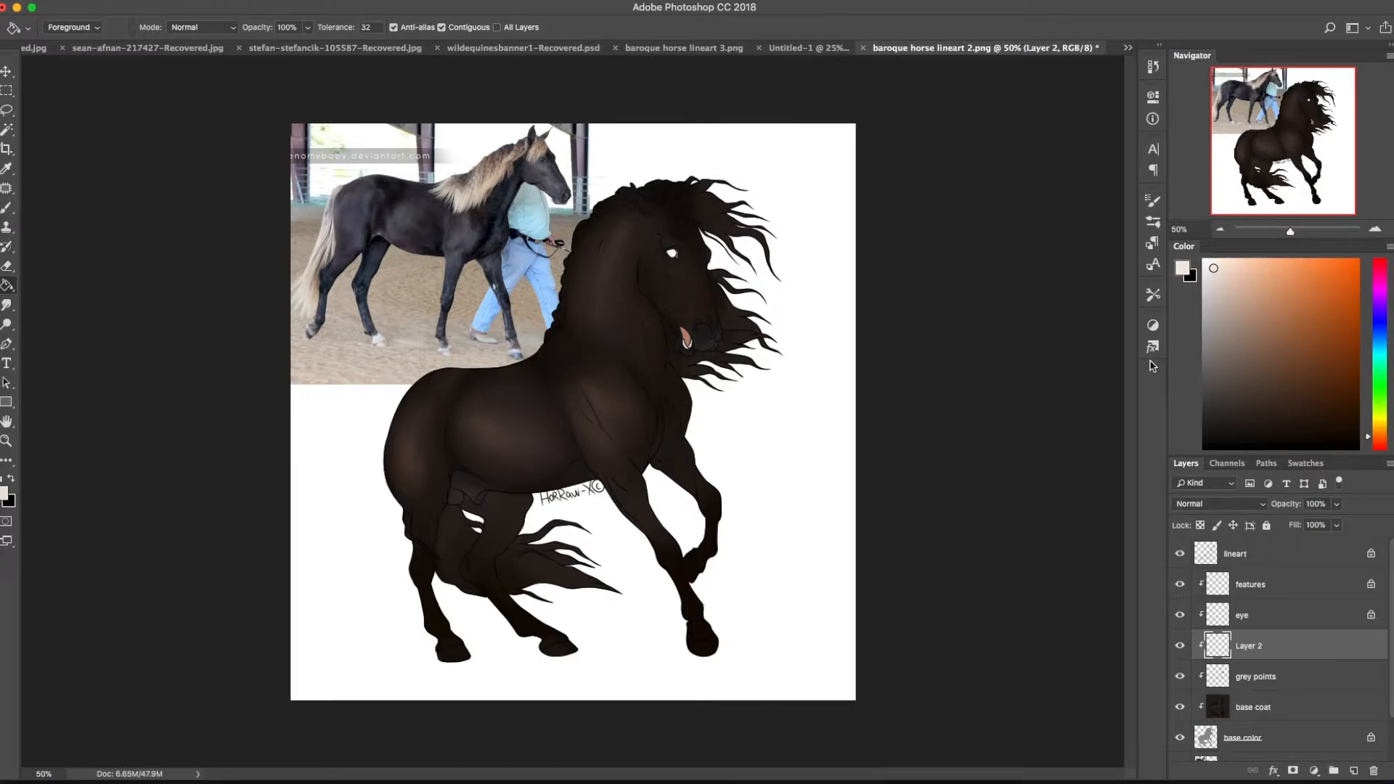
{"action": "left_click", "coordinate": [580, 416]}
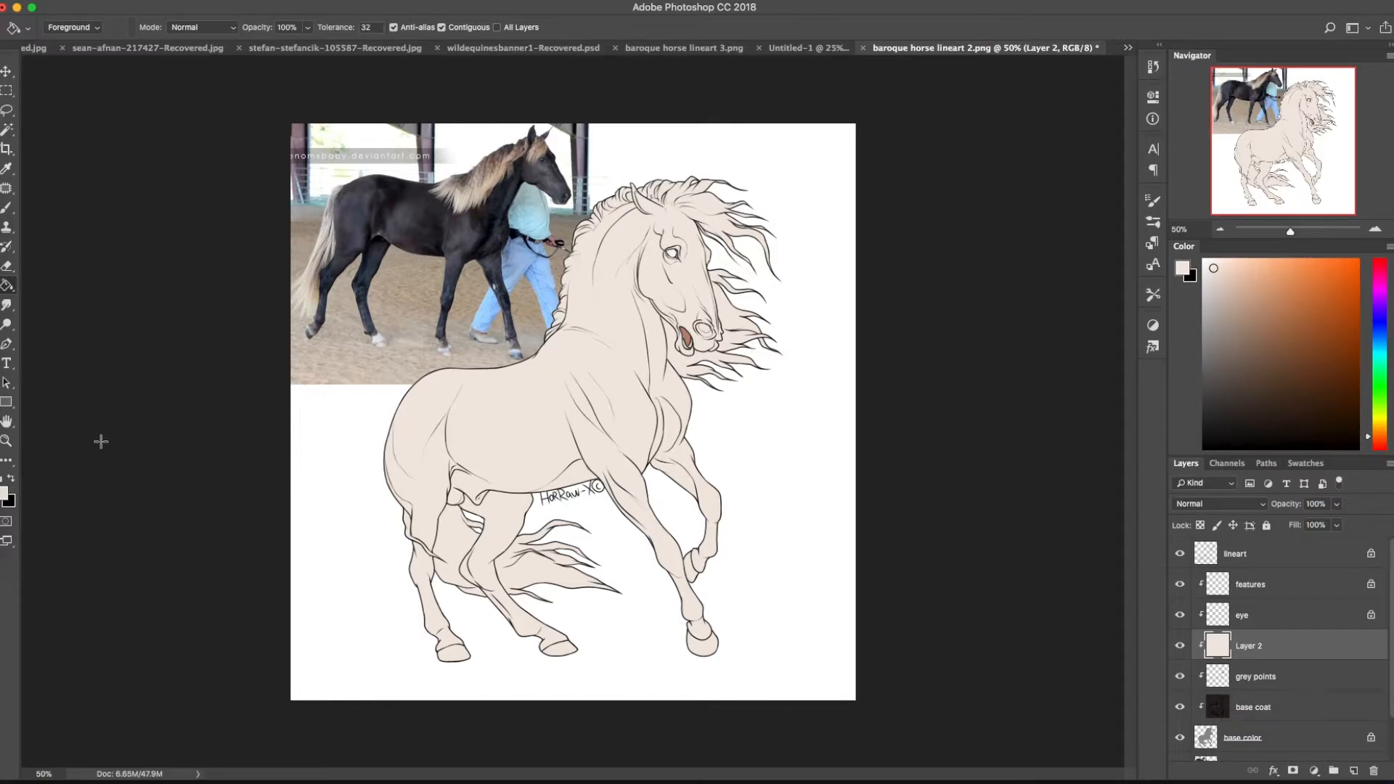
Choose a dusty pink and paint the lower lip and skin around the mouth on the cream layer
{"action": "key", "text": "b"}
{"action": "left_click", "coordinate": [1380, 445]}
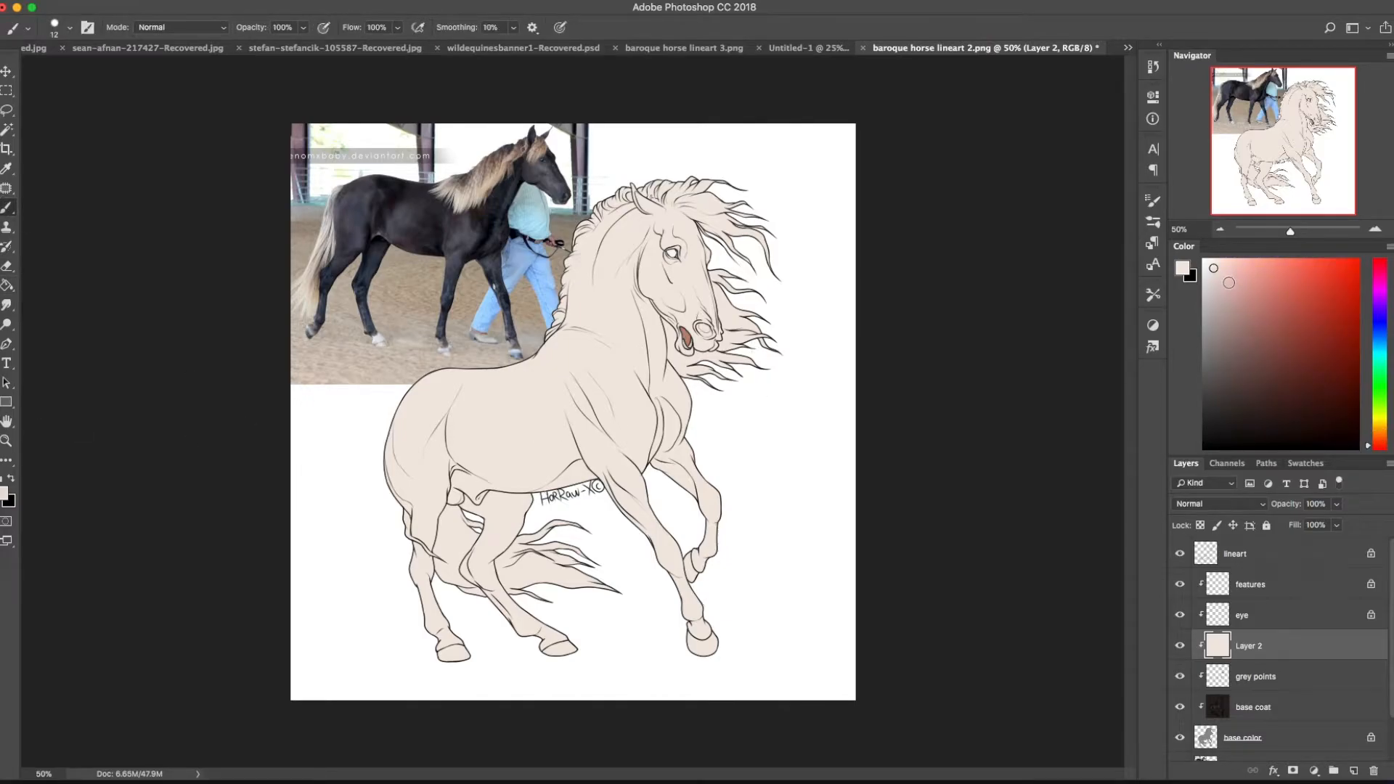
{"action": "left_click", "coordinate": [1373, 231]}
{"action": "left_click", "coordinate": [1373, 231]}
{"action": "left_click", "coordinate": [1373, 232]}
{"action": "left_click", "coordinate": [1372, 231]}
{"action": "left_click", "coordinate": [1372, 232]}
{"action": "left_click_drag", "start_coordinate": [1311, 133], "coordinate": [1326, 125]}
{"action": "mouse_move", "coordinate": [305, 392]}
{"action": "left_mouse_down"}
{"action": "mouse_move", "coordinate": [564, 359]}
{"action": "mouse_move", "coordinate": [662, 381]}
{"action": "left_mouse_up"}
{"action": "mouse_move", "coordinate": [450, 254]}
{"action": "left_mouse_down"}
{"action": "mouse_move", "coordinate": [480, 422]}
{"action": "mouse_move", "coordinate": [514, 451]}
{"action": "mouse_move", "coordinate": [564, 455]}
{"action": "mouse_move", "coordinate": [530, 469]}
{"action": "left_mouse_up"}
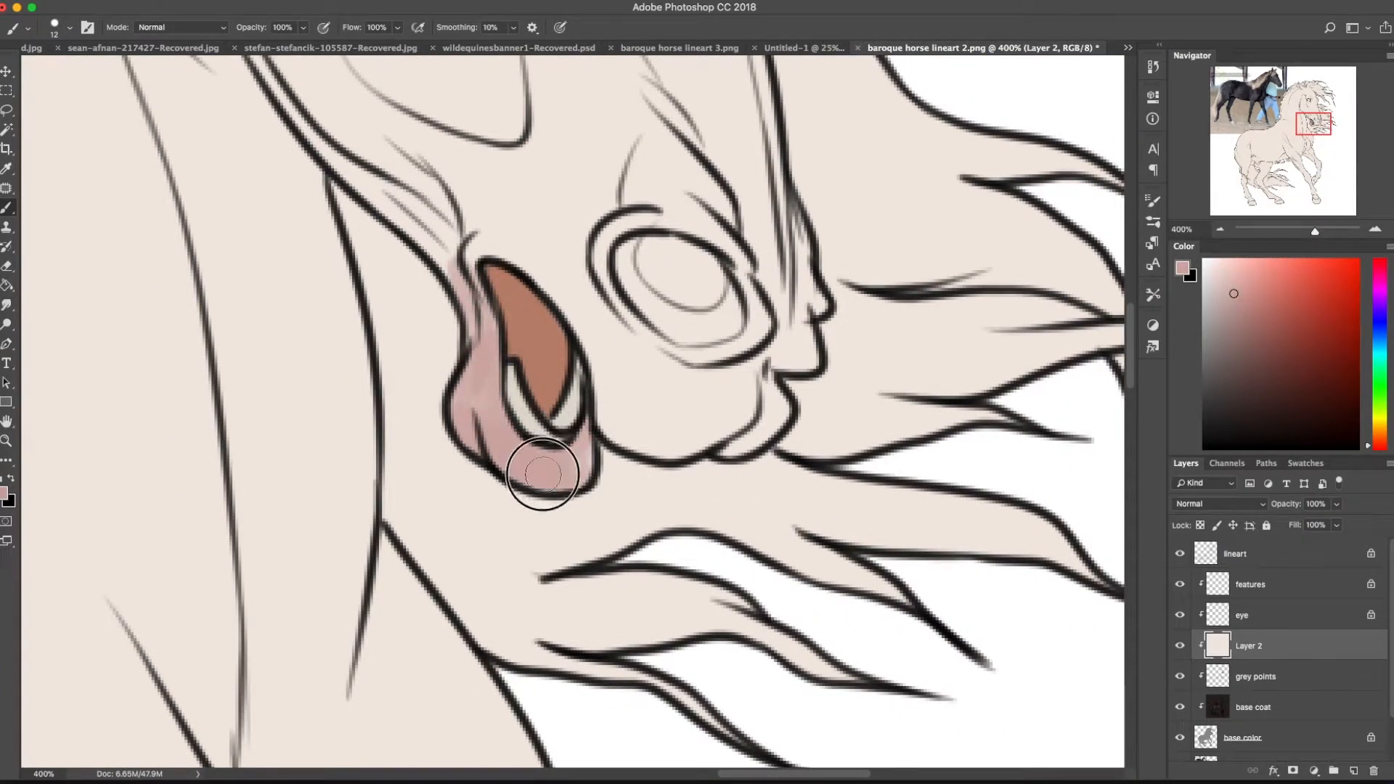
Paint dusty pink over the muzzle and nostril and around the eye
{"action": "mouse_move", "coordinate": [490, 276]}
{"action": "left_mouse_down"}
{"action": "mouse_move", "coordinate": [479, 378]}
{"action": "mouse_move", "coordinate": [506, 440]}
{"action": "mouse_move", "coordinate": [572, 458]}
{"action": "left_mouse_up"}
{"action": "mouse_move", "coordinate": [507, 256]}
{"action": "left_mouse_down"}
{"action": "mouse_move", "coordinate": [547, 291]}
{"action": "mouse_move", "coordinate": [616, 409]}
{"action": "mouse_move", "coordinate": [606, 393]}
{"action": "mouse_move", "coordinate": [654, 432]}
{"action": "mouse_move", "coordinate": [772, 404]}
{"action": "left_mouse_up"}
{"action": "mouse_move", "coordinate": [602, 198]}
{"action": "left_mouse_down"}
{"action": "mouse_move", "coordinate": [618, 302]}
{"action": "mouse_move", "coordinate": [707, 248]}
{"action": "mouse_move", "coordinate": [672, 341]}
{"action": "mouse_move", "coordinate": [679, 330]}
{"action": "mouse_move", "coordinate": [745, 384]}
{"action": "mouse_move", "coordinate": [775, 351]}
{"action": "mouse_move", "coordinate": [799, 355]}
{"action": "mouse_move", "coordinate": [792, 308]}
{"action": "mouse_move", "coordinate": [808, 300]}
{"action": "mouse_move", "coordinate": [797, 350]}
{"action": "mouse_move", "coordinate": [766, 396]}
{"action": "left_mouse_up"}
{"action": "left_click_drag", "start_coordinate": [798, 212], "coordinate": [805, 294]}
{"action": "mouse_move", "coordinate": [506, 256]}
{"action": "left_mouse_down"}
{"action": "mouse_move", "coordinate": [520, 379]}
{"action": "mouse_move", "coordinate": [482, 382]}
{"action": "mouse_move", "coordinate": [530, 748]}
{"action": "left_mouse_up"}
{"action": "mouse_move", "coordinate": [384, 244]}
{"action": "left_mouse_down"}
{"action": "mouse_move", "coordinate": [400, 281]}
{"action": "mouse_move", "coordinate": [516, 261]}
{"action": "mouse_move", "coordinate": [526, 351]}
{"action": "left_mouse_up"}
{"action": "left_click_drag", "start_coordinate": [451, 312], "coordinate": [524, 366]}
{"action": "left_click_drag", "start_coordinate": [450, 263], "coordinate": [644, 724]}
{"action": "left_click_drag", "start_coordinate": [591, 325], "coordinate": [600, 325]}
Paint dusty pink skin over the groin area
{"action": "left_click_drag", "start_coordinate": [1313, 119], "coordinate": [1308, 150]}
{"action": "left_click_drag", "start_coordinate": [560, 355], "coordinate": [943, 381]}
{"action": "mouse_move", "coordinate": [493, 289]}
{"action": "left_mouse_down"}
{"action": "mouse_move", "coordinate": [464, 373]}
{"action": "mouse_move", "coordinate": [559, 361]}
{"action": "mouse_move", "coordinate": [498, 274]}
{"action": "mouse_move", "coordinate": [504, 199]}
{"action": "mouse_move", "coordinate": [535, 143]}
{"action": "mouse_move", "coordinate": [595, 213]}
{"action": "mouse_move", "coordinate": [685, 220]}
{"action": "mouse_move", "coordinate": [573, 233]}
{"action": "mouse_move", "coordinate": [629, 286]}
{"action": "mouse_move", "coordinate": [668, 355]}
{"action": "mouse_move", "coordinate": [651, 349]}
{"action": "mouse_move", "coordinate": [716, 329]}
{"action": "mouse_move", "coordinate": [756, 296]}
{"action": "mouse_move", "coordinate": [671, 278]}
{"action": "mouse_move", "coordinate": [741, 255]}
{"action": "mouse_move", "coordinate": [700, 221]}
{"action": "mouse_move", "coordinate": [709, 174]}
{"action": "mouse_move", "coordinate": [789, 269]}
{"action": "mouse_move", "coordinate": [835, 274]}
{"action": "left_mouse_up"}
{"action": "left_click_drag", "start_coordinate": [818, 393], "coordinate": [558, 346]}
Paint dusty pink on the lower chest, the top of the raised foreleg and the skin behind the elbow
{"action": "left_click_drag", "start_coordinate": [1275, 172], "coordinate": [1255, 198]}
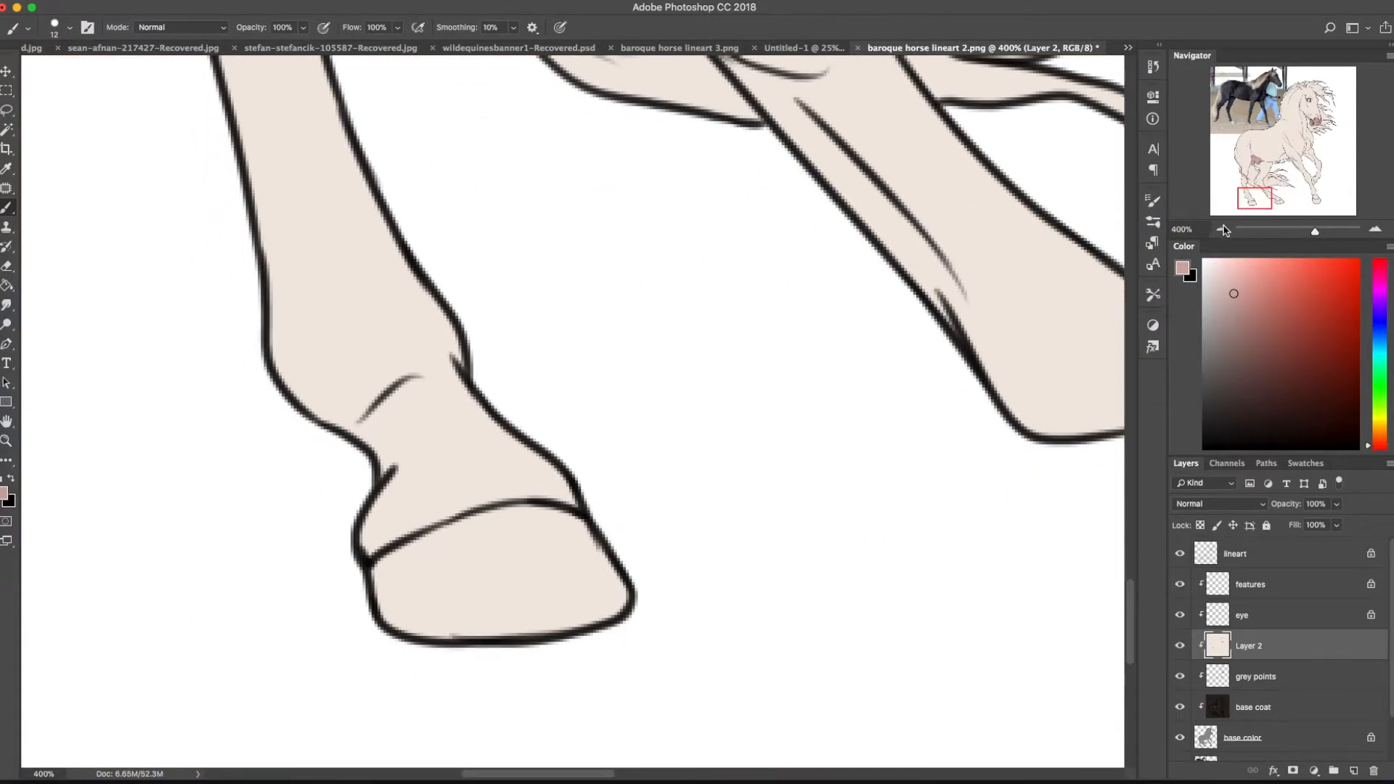
{"action": "left_click", "coordinate": [1221, 229]}
{"action": "left_click", "coordinate": [1221, 229]}
{"action": "left_click", "coordinate": [1221, 229]}
{"action": "left_click", "coordinate": [1221, 230]}
{"action": "left_click_drag", "start_coordinate": [842, 413], "coordinate": [736, 561]}
{"action": "left_click", "coordinate": [1374, 230]}
{"action": "left_click", "coordinate": [1373, 230]}
{"action": "left_click", "coordinate": [1373, 230]}
{"action": "left_click", "coordinate": [1308, 148]}
{"action": "left_click_drag", "start_coordinate": [573, 436], "coordinate": [784, 423]}
{"action": "mouse_move", "coordinate": [700, 411]}
{"action": "left_mouse_down"}
{"action": "mouse_move", "coordinate": [673, 479]}
{"action": "mouse_move", "coordinate": [735, 433]}
{"action": "mouse_move", "coordinate": [793, 454]}
{"action": "mouse_move", "coordinate": [750, 479]}
{"action": "mouse_move", "coordinate": [706, 426]}
{"action": "mouse_move", "coordinate": [690, 517]}
{"action": "mouse_move", "coordinate": [772, 523]}
{"action": "mouse_move", "coordinate": [821, 647]}
{"action": "mouse_move", "coordinate": [818, 464]}
{"action": "mouse_move", "coordinate": [820, 508]}
{"action": "left_mouse_up"}
{"action": "left_click_drag", "start_coordinate": [453, 531], "coordinate": [868, 299]}
{"action": "mouse_move", "coordinate": [639, 312]}
{"action": "left_mouse_down"}
{"action": "mouse_move", "coordinate": [716, 373]}
{"action": "mouse_move", "coordinate": [678, 414]}
{"action": "mouse_move", "coordinate": [652, 439]}
{"action": "mouse_move", "coordinate": [480, 475]}
{"action": "left_mouse_up"}
{"action": "left_click_drag", "start_coordinate": [998, 207], "coordinate": [496, 471]}
Smudge the pink on the chest, behind the elbow and on the groin into the cream coat
{"action": "left_click", "coordinate": [8, 305]}
{"action": "mouse_move", "coordinate": [611, 414]}
{"action": "left_mouse_down"}
{"action": "mouse_move", "coordinate": [632, 308]}
{"action": "mouse_move", "coordinate": [710, 286]}
{"action": "mouse_move", "coordinate": [725, 460]}
{"action": "mouse_move", "coordinate": [628, 544]}
{"action": "mouse_move", "coordinate": [726, 653]}
{"action": "left_mouse_up"}
{"action": "mouse_move", "coordinate": [372, 509]}
{"action": "left_mouse_down"}
{"action": "mouse_move", "coordinate": [523, 397]}
{"action": "mouse_move", "coordinate": [900, 233]}
{"action": "left_mouse_up"}
{"action": "mouse_move", "coordinate": [639, 325]}
{"action": "left_mouse_down"}
{"action": "mouse_move", "coordinate": [609, 389]}
{"action": "mouse_move", "coordinate": [510, 433]}
{"action": "mouse_move", "coordinate": [450, 414]}
{"action": "left_mouse_up"}
{"action": "left_click_drag", "start_coordinate": [143, 373], "coordinate": [589, 523]}
{"action": "mouse_move", "coordinate": [478, 514]}
{"action": "left_mouse_down"}
{"action": "mouse_move", "coordinate": [472, 497]}
{"action": "mouse_move", "coordinate": [597, 563]}
{"action": "mouse_move", "coordinate": [490, 494]}
{"action": "left_mouse_up"}
Smudge the edges of the pink on the muzzle and around the eye into the cream face
{"action": "left_click_drag", "start_coordinate": [896, 146], "coordinate": [450, 334]}
{"action": "left_click_drag", "start_coordinate": [900, 102], "coordinate": [457, 289]}
{"action": "left_click_drag", "start_coordinate": [835, 95], "coordinate": [526, 494]}
{"action": "mouse_move", "coordinate": [532, 445]}
{"action": "left_mouse_down"}
{"action": "mouse_move", "coordinate": [498, 389]}
{"action": "mouse_move", "coordinate": [579, 376]}
{"action": "mouse_move", "coordinate": [746, 404]}
{"action": "left_mouse_up"}
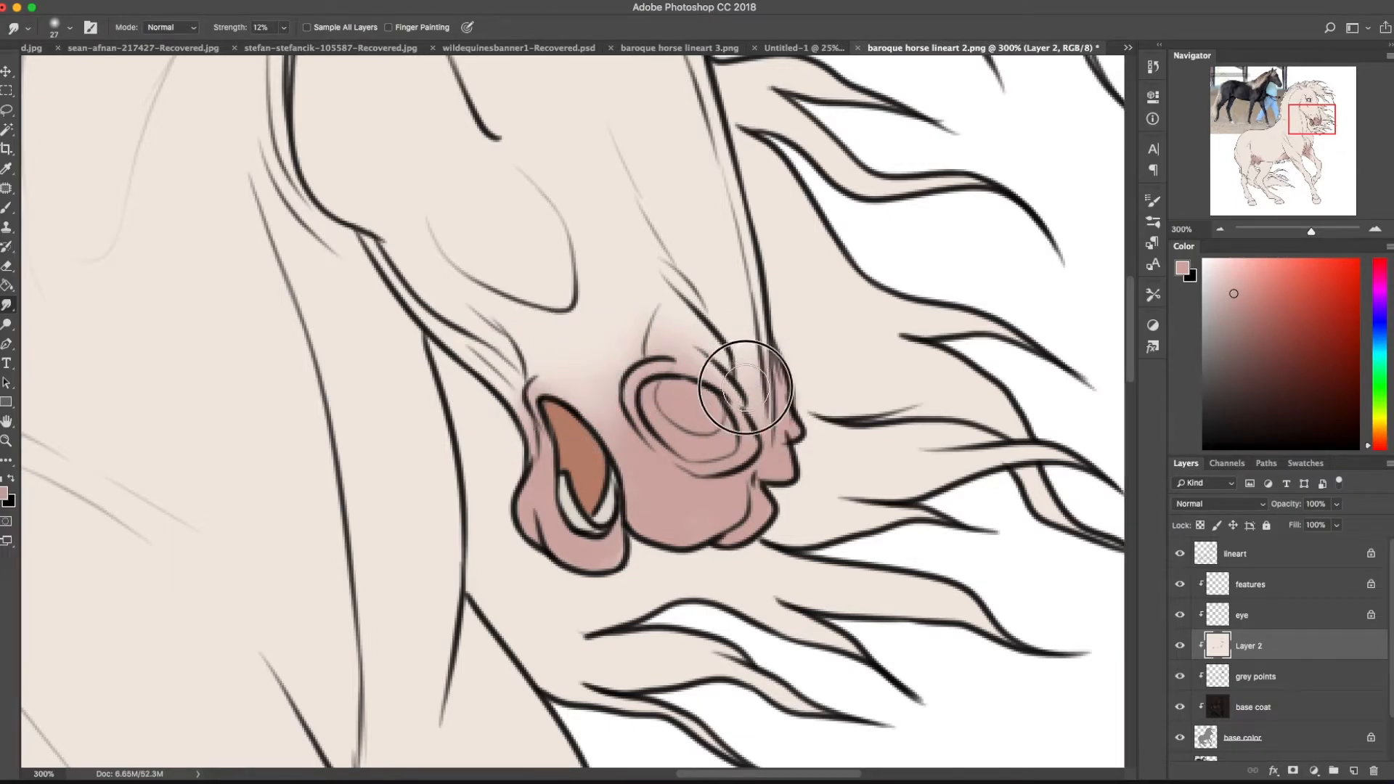
{"action": "left_click_drag", "start_coordinate": [507, 158], "coordinate": [535, 492]}
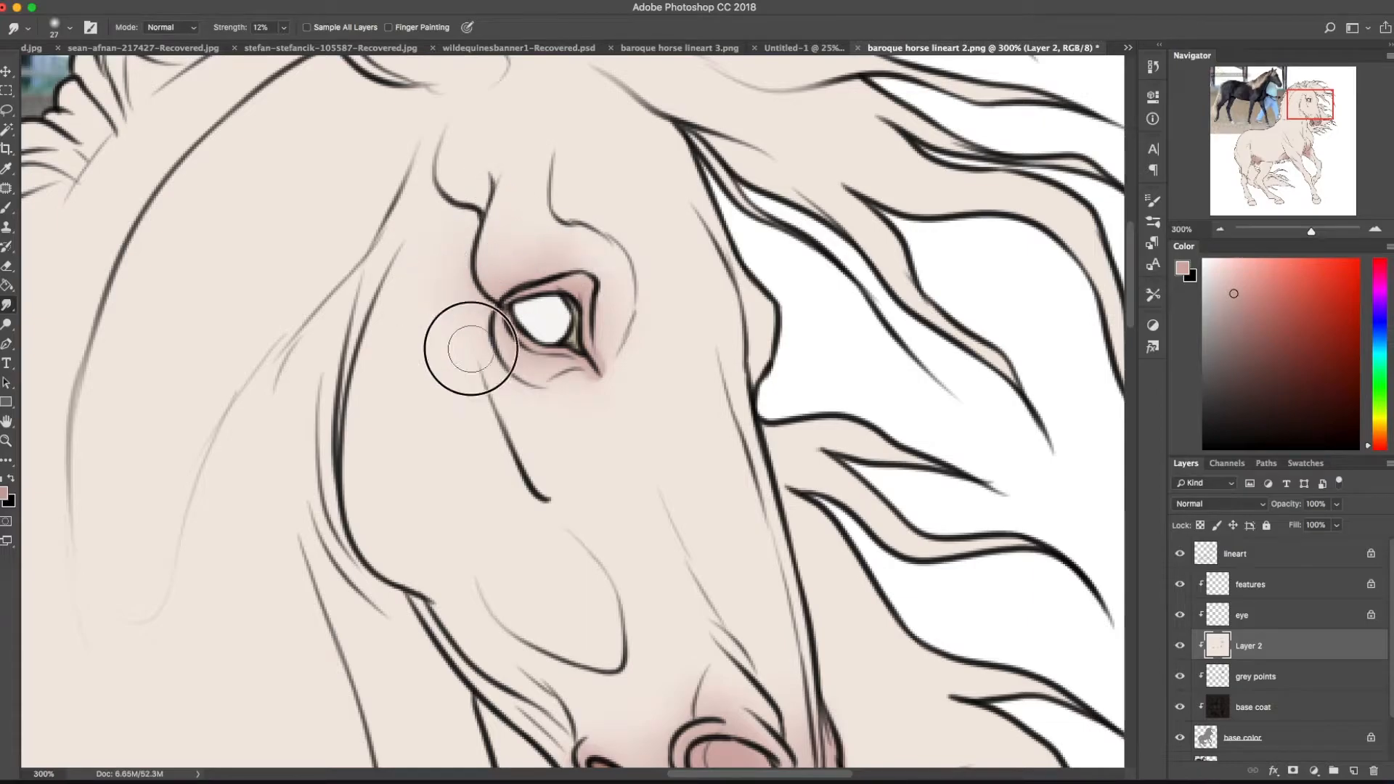
{"action": "left_click_drag", "start_coordinate": [1311, 104], "coordinate": [1296, 145]}
{"action": "left_click", "coordinate": [1220, 229]}
{"action": "left_click", "coordinate": [1220, 231]}
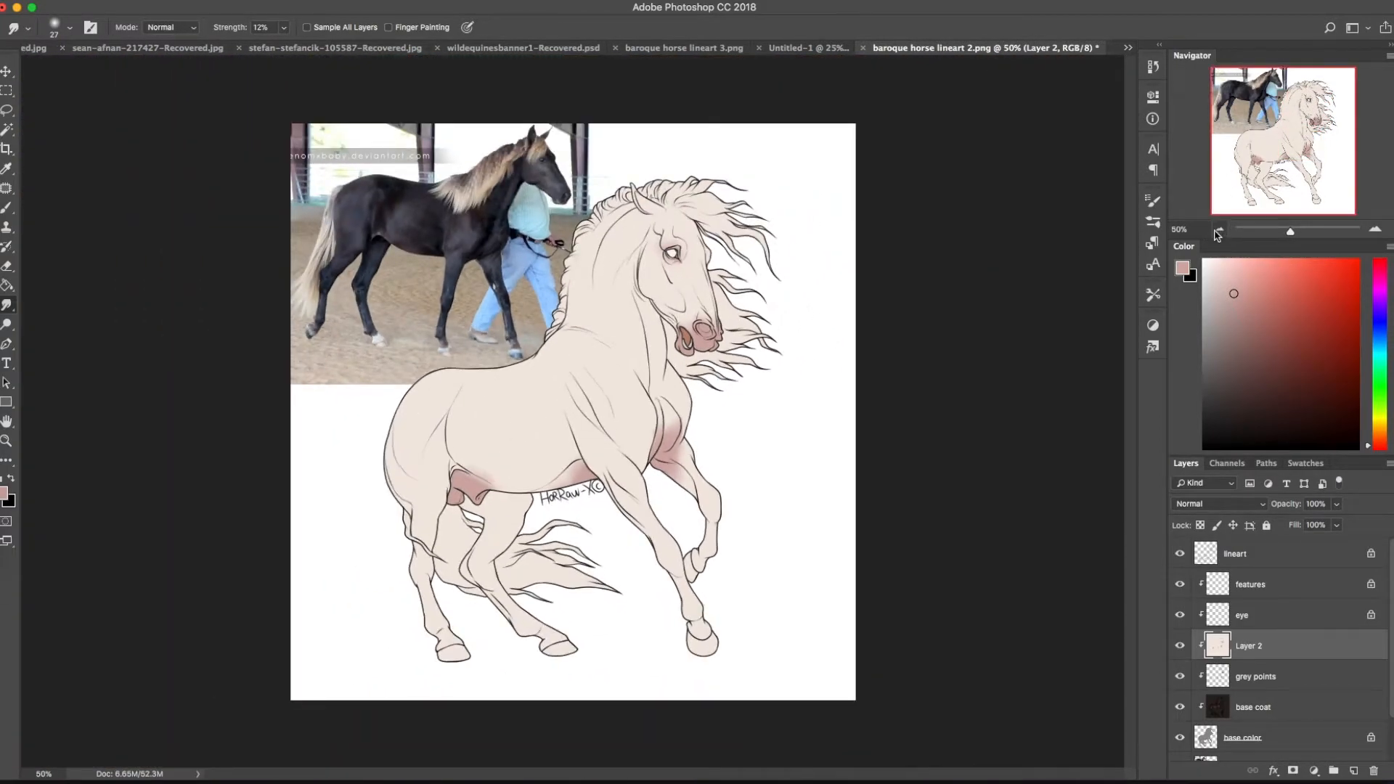
Enlarge the Smudge brush to 91 px and soften the pink on the chest and upper foreleg
{"action": "left_click", "coordinate": [1374, 233]}
{"action": "left_click", "coordinate": [1375, 233]}
{"action": "left_click", "coordinate": [1374, 232]}
{"action": "mouse_move", "coordinate": [637, 387]}
{"action": "left_mouse_down"}
{"action": "mouse_move", "coordinate": [438, 293]}
{"action": "mouse_move", "coordinate": [372, 227]}
{"action": "left_mouse_up"}
{"action": "right_click", "coordinate": [700, 354]}
{"action": "left_click_drag", "start_coordinate": [821, 283], "coordinate": [828, 284]}
{"action": "left_click", "coordinate": [685, 249]}
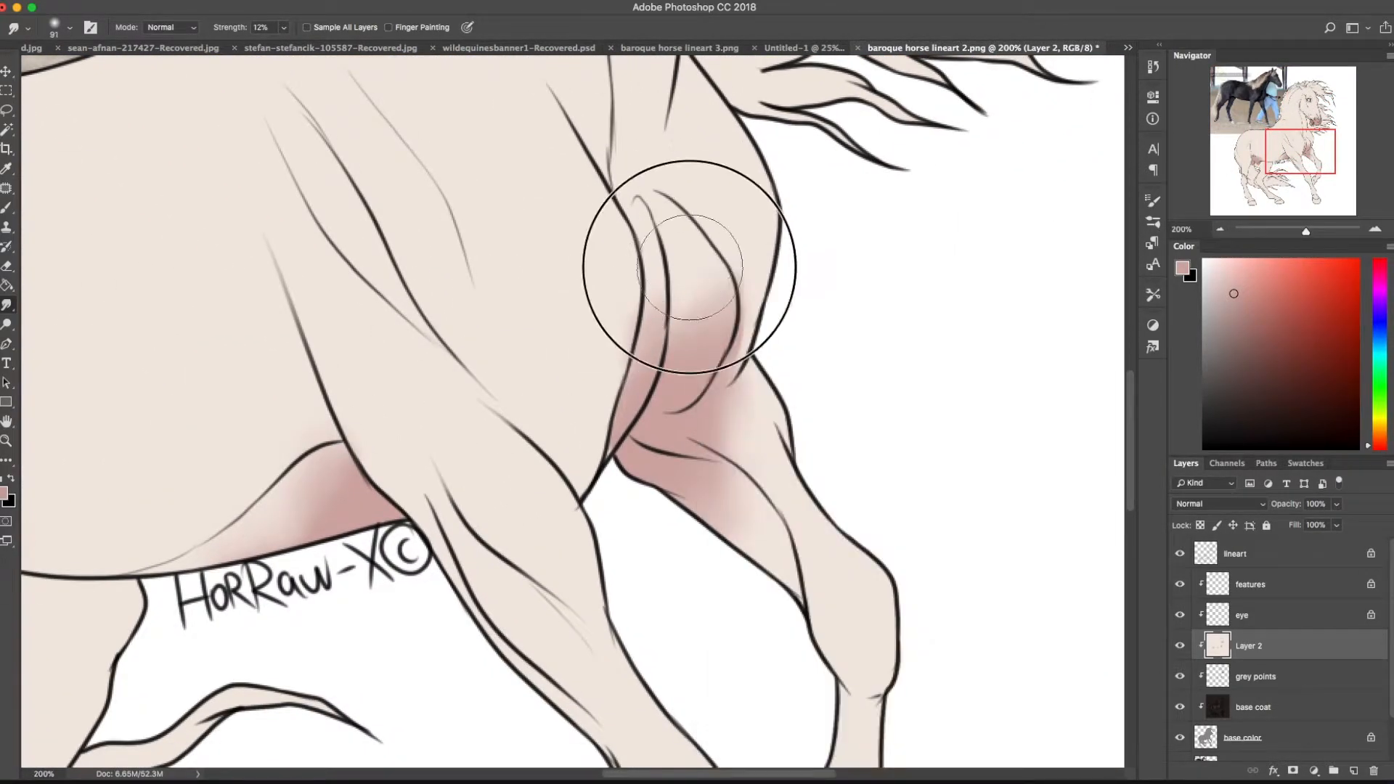
{"action": "mouse_move", "coordinate": [678, 252]}
{"action": "left_mouse_down"}
{"action": "mouse_move", "coordinate": [772, 519]}
{"action": "mouse_move", "coordinate": [790, 349]}
{"action": "mouse_move", "coordinate": [734, 475]}
{"action": "left_mouse_up"}
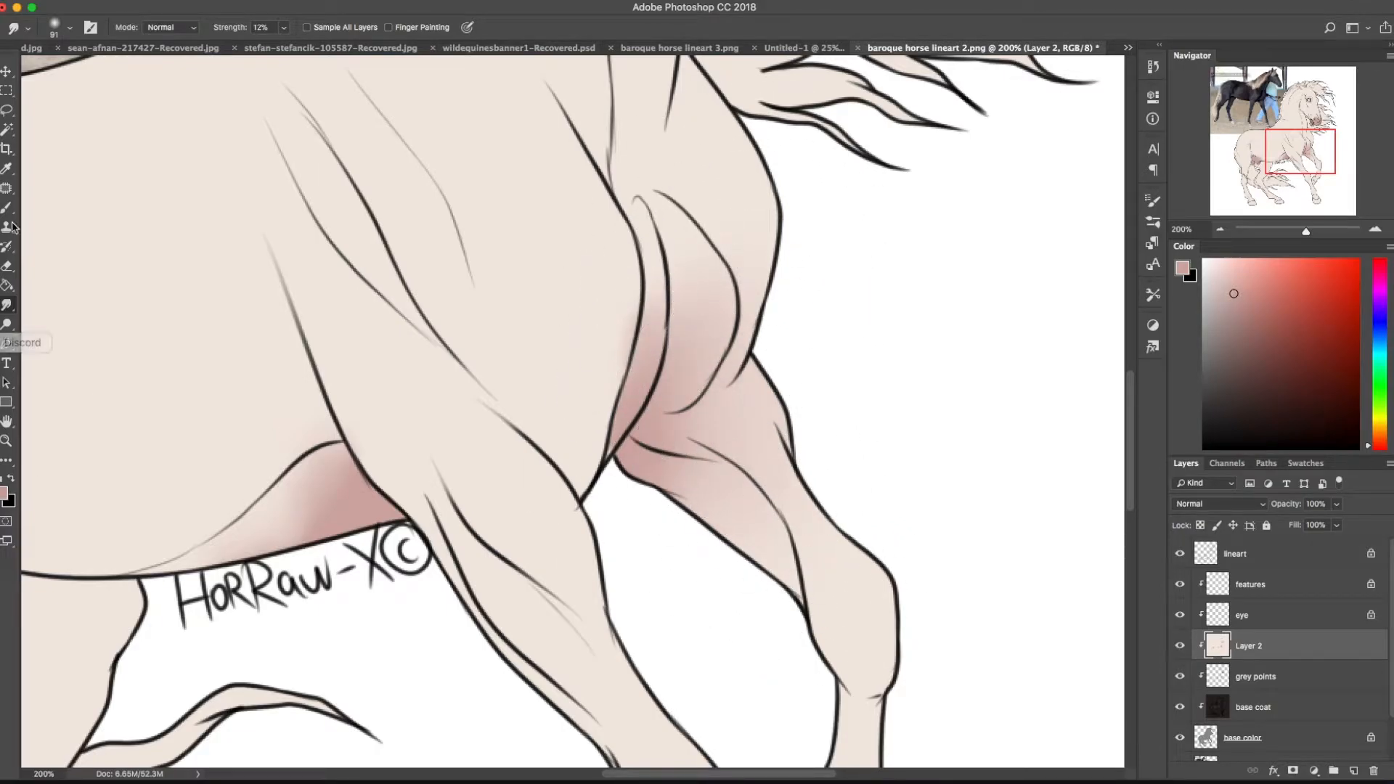
Sample the cream coat colour and paint it over parts of the pink on the chest, upper foreleg and behind the elbow
{"action": "left_click", "coordinate": [6, 208]}
{"action": "left_click", "coordinate": [616, 306], "text": "alt"}
{"action": "mouse_move", "coordinate": [660, 241]}
{"action": "left_mouse_down"}
{"action": "mouse_move", "coordinate": [697, 407]}
{"action": "mouse_move", "coordinate": [745, 489]}
{"action": "left_mouse_up"}
{"action": "left_click_drag", "start_coordinate": [653, 404], "coordinate": [710, 350]}
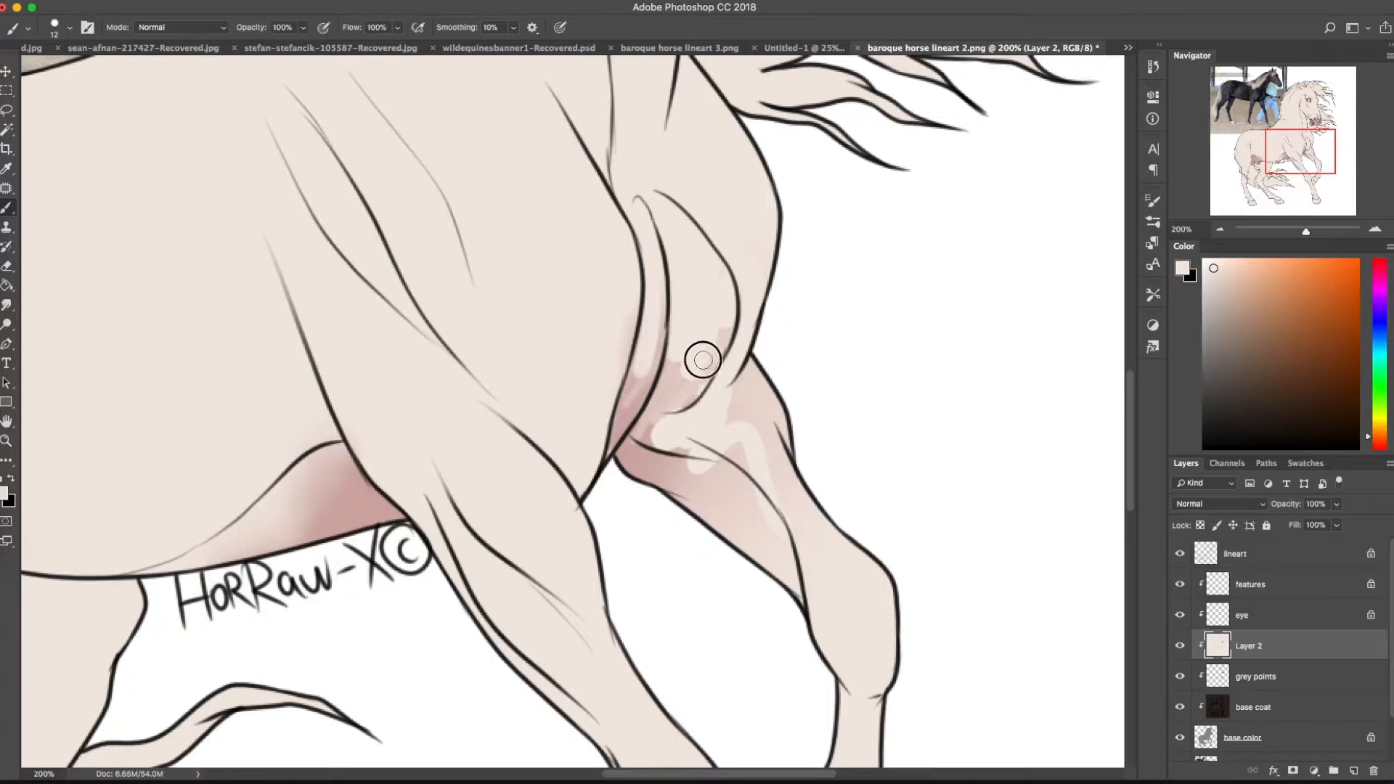
{"action": "mouse_move", "coordinate": [337, 451]}
{"action": "left_mouse_down"}
{"action": "mouse_move", "coordinate": [342, 498]}
{"action": "mouse_move", "coordinate": [254, 536]}
{"action": "left_mouse_up"}
Smudge the cream strokes into the pink behind the elbow and on the chest and foreleg
{"action": "left_click", "coordinate": [6, 305]}
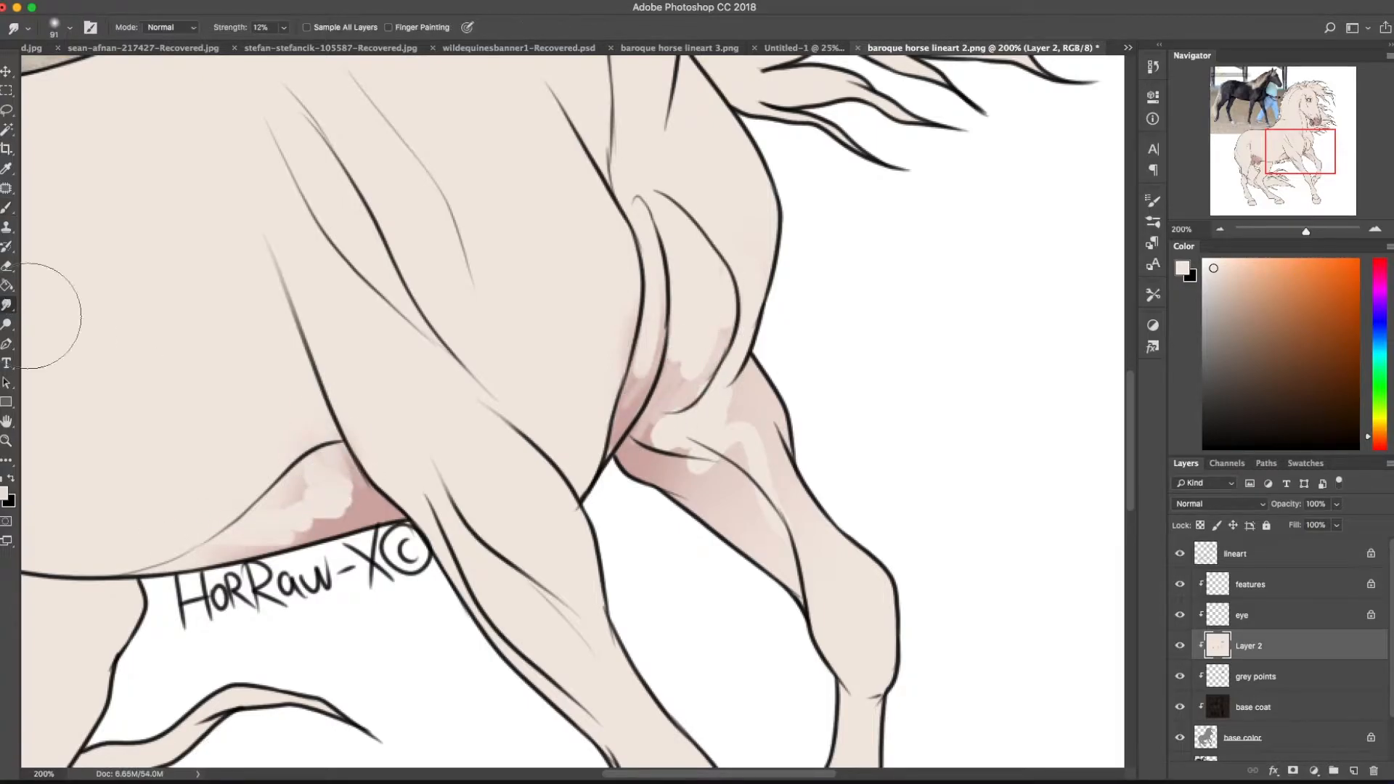
{"action": "left_click_drag", "start_coordinate": [314, 486], "coordinate": [326, 498]}
{"action": "mouse_move", "coordinate": [642, 294]}
{"action": "left_mouse_down"}
{"action": "mouse_move", "coordinate": [653, 327]}
{"action": "mouse_move", "coordinate": [639, 467]}
{"action": "mouse_move", "coordinate": [816, 590]}
{"action": "left_mouse_up"}
{"action": "left_click_drag", "start_coordinate": [550, 244], "coordinate": [449, 682]}
{"action": "left_click", "coordinate": [1219, 229]}
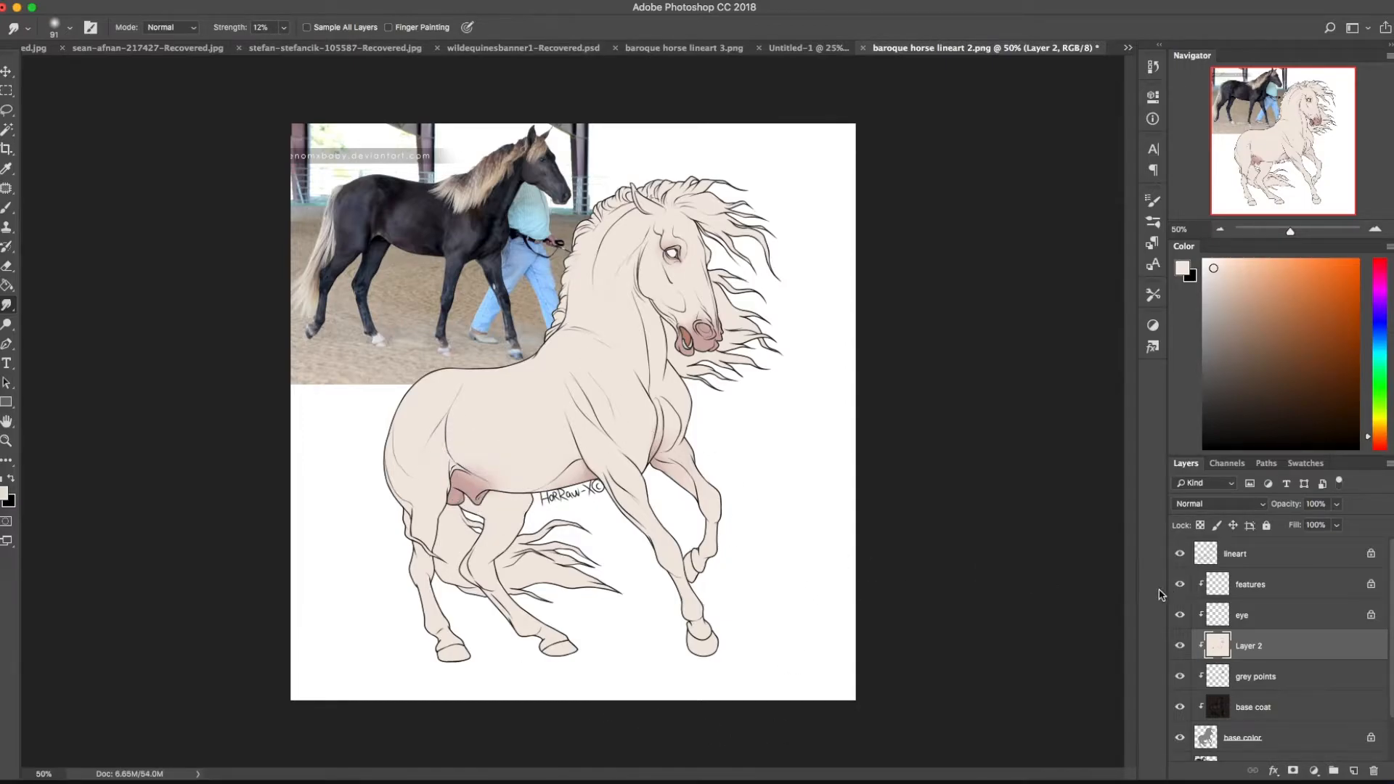
Choose a greyish brown and paint the hoof of the planted foreleg with the 12 px brush
{"action": "key", "text": "b"}
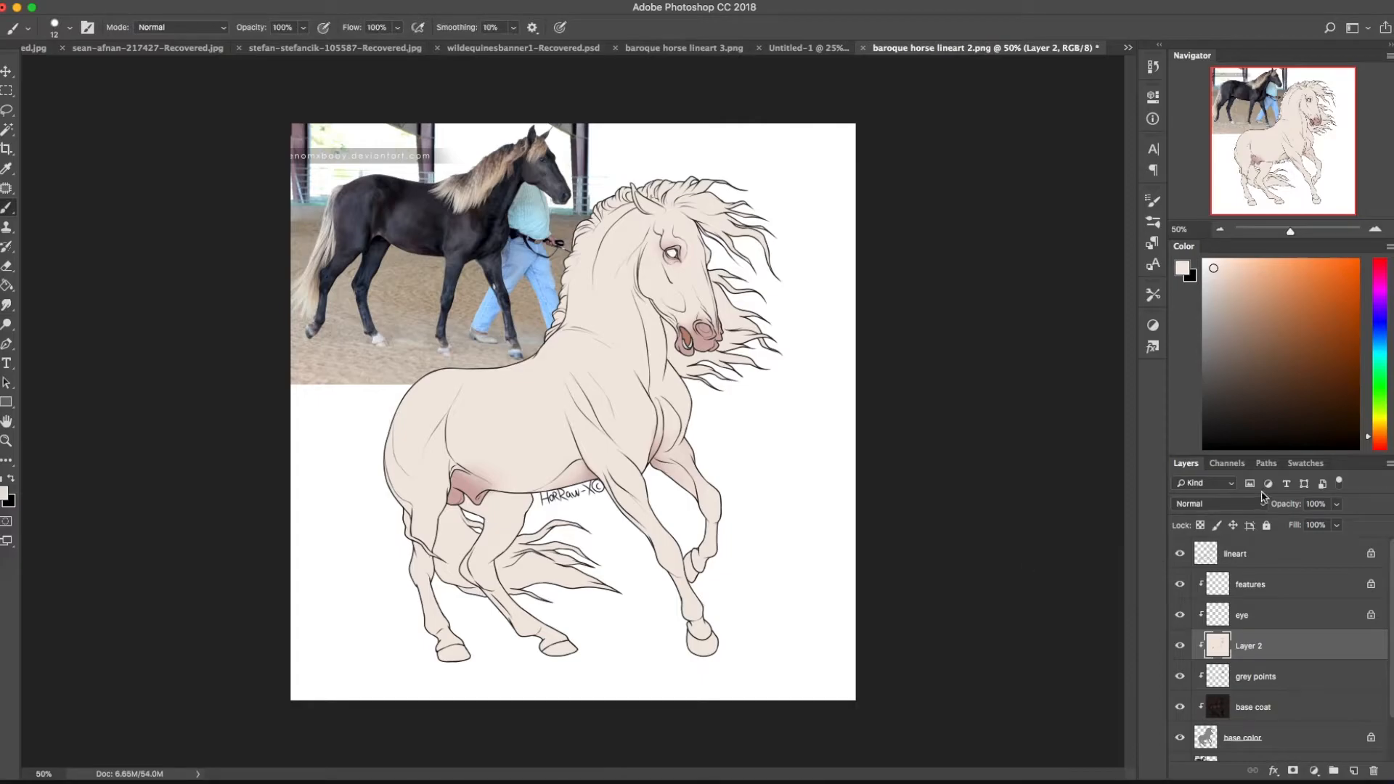
{"action": "left_click", "coordinate": [1371, 231]}
{"action": "left_click", "coordinate": [1371, 231]}
{"action": "left_click", "coordinate": [1371, 231]}
{"action": "left_click", "coordinate": [1371, 231]}
{"action": "left_click", "coordinate": [1371, 231]}
{"action": "mouse_move", "coordinate": [1281, 143]}
{"action": "left_mouse_down"}
{"action": "mouse_move", "coordinate": [1297, 139]}
{"action": "mouse_move", "coordinate": [1314, 195]}
{"action": "left_mouse_up"}
{"action": "mouse_move", "coordinate": [584, 389]}
{"action": "left_mouse_down"}
{"action": "mouse_move", "coordinate": [619, 467]}
{"action": "mouse_move", "coordinate": [661, 476]}
{"action": "left_mouse_up"}
{"action": "mouse_move", "coordinate": [557, 333]}
{"action": "left_mouse_down"}
{"action": "mouse_move", "coordinate": [597, 405]}
{"action": "mouse_move", "coordinate": [719, 516]}
{"action": "mouse_move", "coordinate": [849, 414]}
{"action": "mouse_move", "coordinate": [768, 392]}
{"action": "mouse_move", "coordinate": [582, 385]}
{"action": "mouse_move", "coordinate": [734, 473]}
{"action": "mouse_move", "coordinate": [799, 417]}
{"action": "left_mouse_up"}
Paint both hind hooves and the raised front hoof in the same brown
{"action": "left_click_drag", "start_coordinate": [1309, 194], "coordinate": [1280, 199]}
{"action": "left_click_drag", "start_coordinate": [490, 610], "coordinate": [840, 500]}
{"action": "mouse_move", "coordinate": [634, 544]}
{"action": "left_mouse_down"}
{"action": "mouse_move", "coordinate": [573, 566]}
{"action": "mouse_move", "coordinate": [674, 522]}
{"action": "mouse_move", "coordinate": [684, 492]}
{"action": "mouse_move", "coordinate": [793, 472]}
{"action": "mouse_move", "coordinate": [803, 535]}
{"action": "mouse_move", "coordinate": [784, 556]}
{"action": "left_mouse_up"}
{"action": "left_click_drag", "start_coordinate": [341, 619], "coordinate": [1056, 683]}
{"action": "mouse_move", "coordinate": [490, 631]}
{"action": "left_mouse_down"}
{"action": "mouse_move", "coordinate": [454, 647]}
{"action": "mouse_move", "coordinate": [489, 612]}
{"action": "mouse_move", "coordinate": [589, 599]}
{"action": "mouse_move", "coordinate": [707, 616]}
{"action": "mouse_move", "coordinate": [656, 646]}
{"action": "mouse_move", "coordinate": [489, 669]}
{"action": "mouse_move", "coordinate": [580, 683]}
{"action": "left_mouse_up"}
{"action": "left_click_drag", "start_coordinate": [1254, 202], "coordinate": [1309, 190]}
{"action": "mouse_move", "coordinate": [755, 251]}
{"action": "left_mouse_down"}
{"action": "mouse_move", "coordinate": [774, 157]}
{"action": "mouse_move", "coordinate": [762, 243]}
{"action": "mouse_move", "coordinate": [830, 363]}
{"action": "mouse_move", "coordinate": [852, 364]}
{"action": "mouse_move", "coordinate": [748, 228]}
{"action": "mouse_move", "coordinate": [778, 380]}
{"action": "mouse_move", "coordinate": [806, 407]}
{"action": "left_mouse_up"}
{"action": "key", "text": "ctrl+minus"}
{"action": "key", "text": "ctrl+minus"}
{"action": "key", "text": "ctrl+minus"}
{"action": "key", "text": "ctrl+minus"}
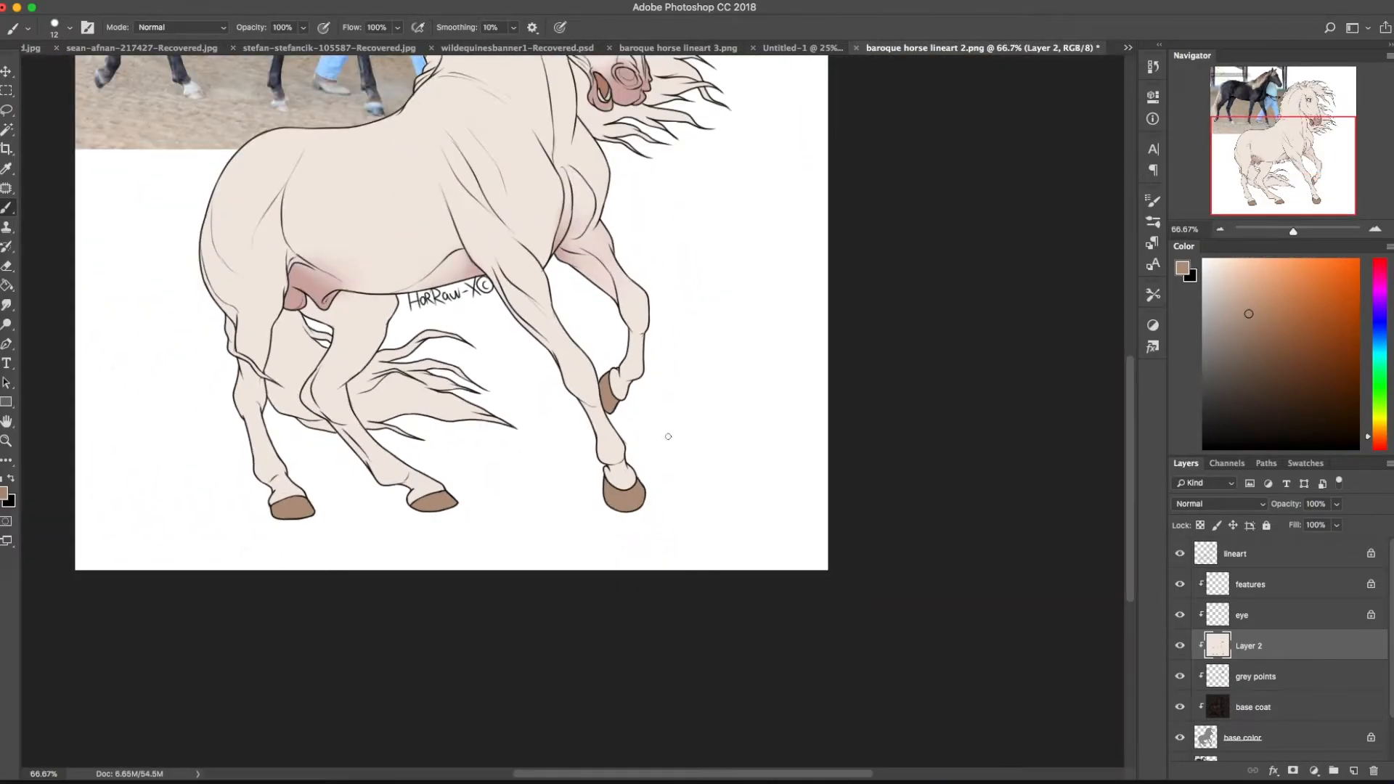
{"action": "scroll", "coordinate": [713, 405], "scroll_direction": "up", "scroll_amount": 5}
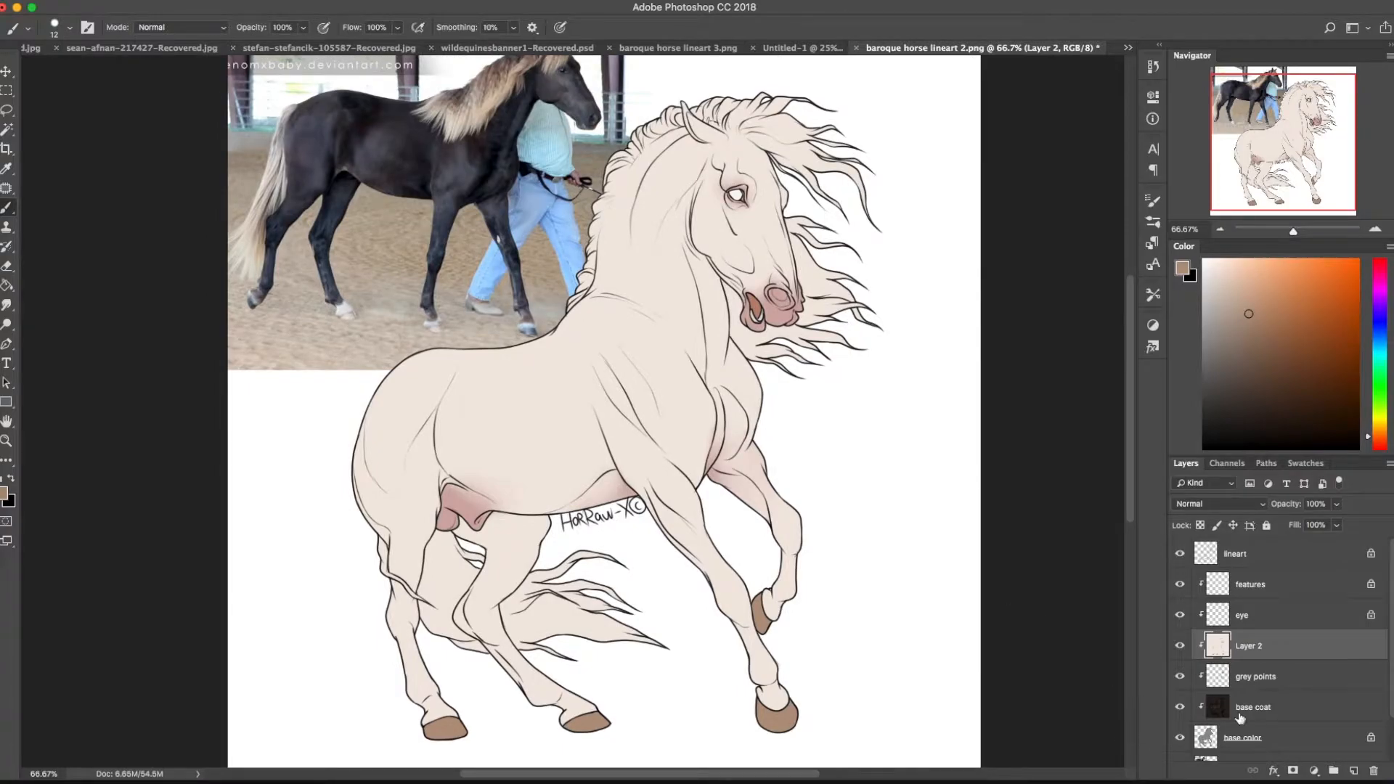
Name the cream layer "white" and hide it with a layer mask filled with black
{"action": "key", "text": "Return"}
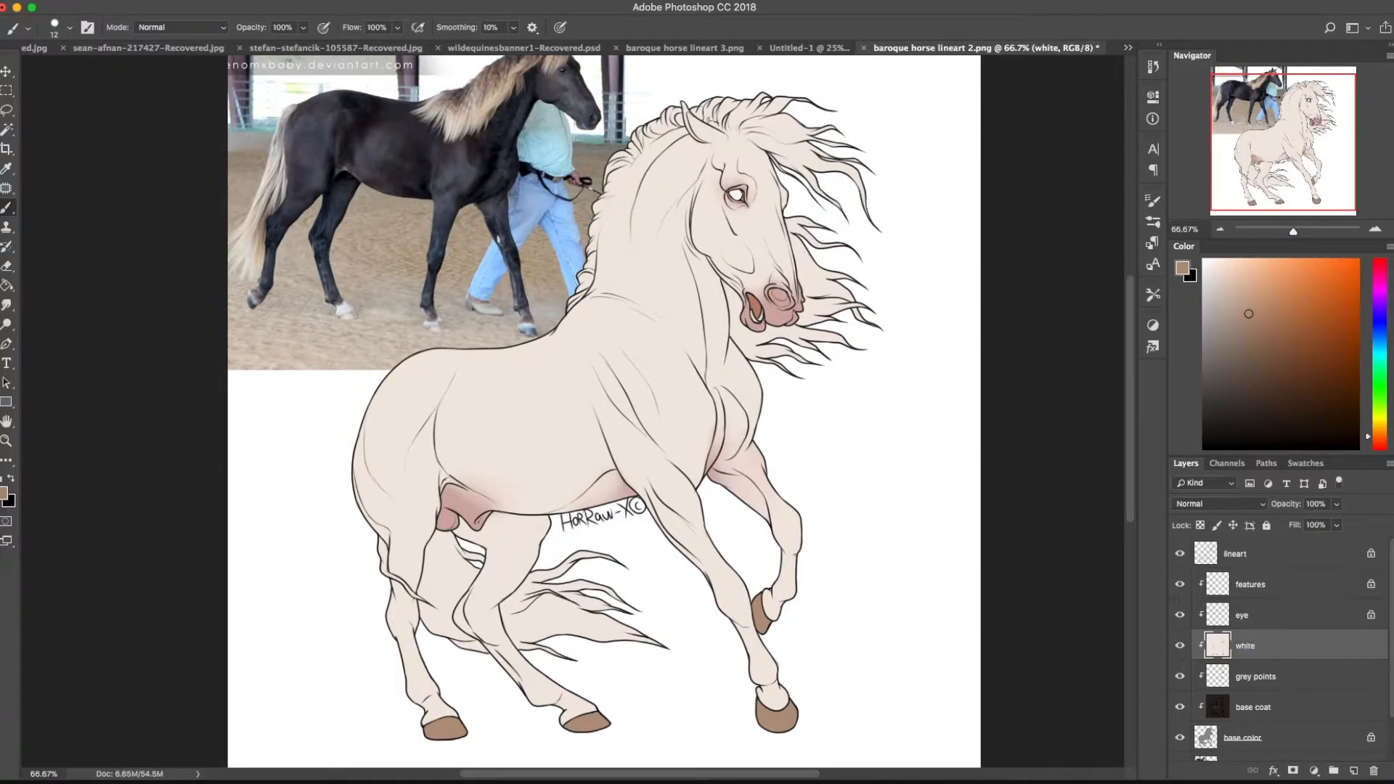
{"action": "mouse_move", "coordinate": [824, 563]}
{"action": "left_mouse_down"}
{"action": "mouse_move", "coordinate": [862, 504]}
{"action": "mouse_move", "coordinate": [813, 572]}
{"action": "left_mouse_up"}
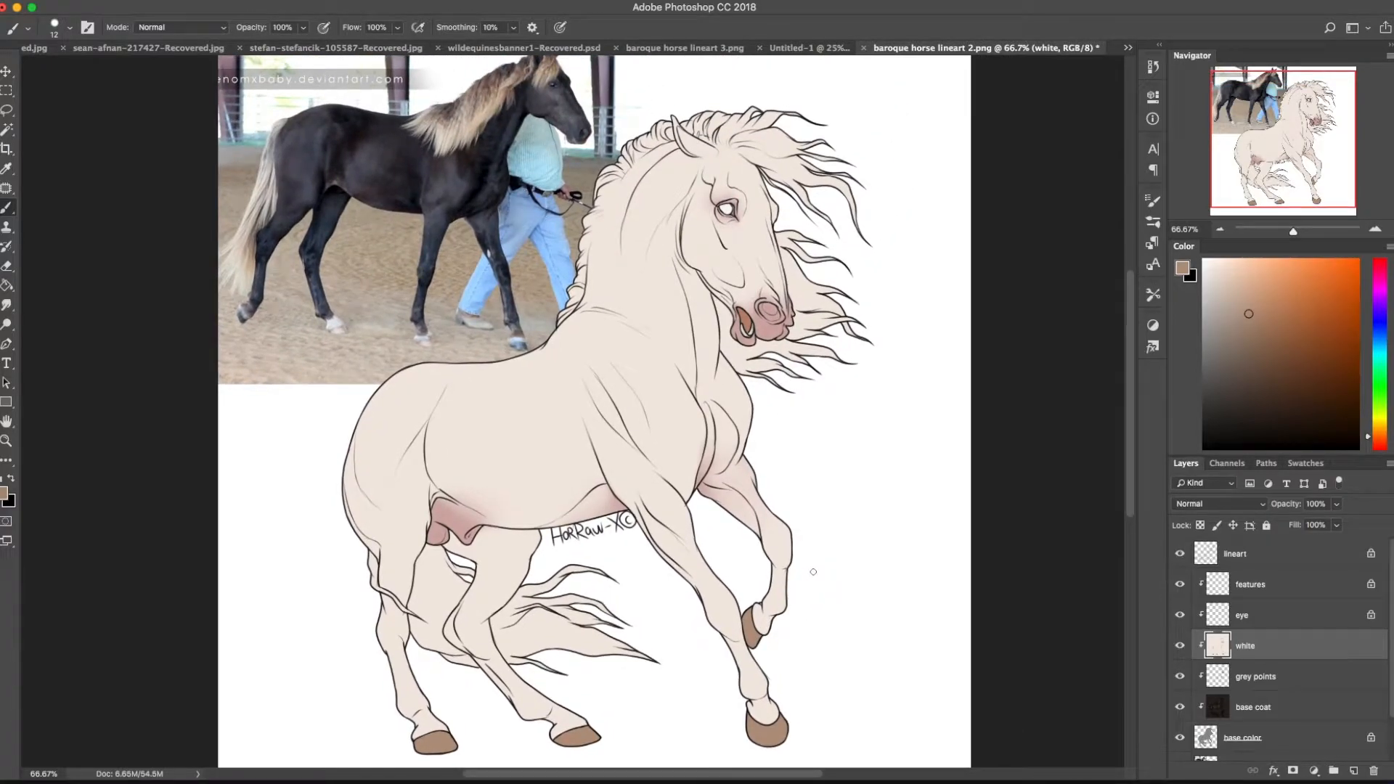
{"action": "left_click", "coordinate": [1293, 771]}
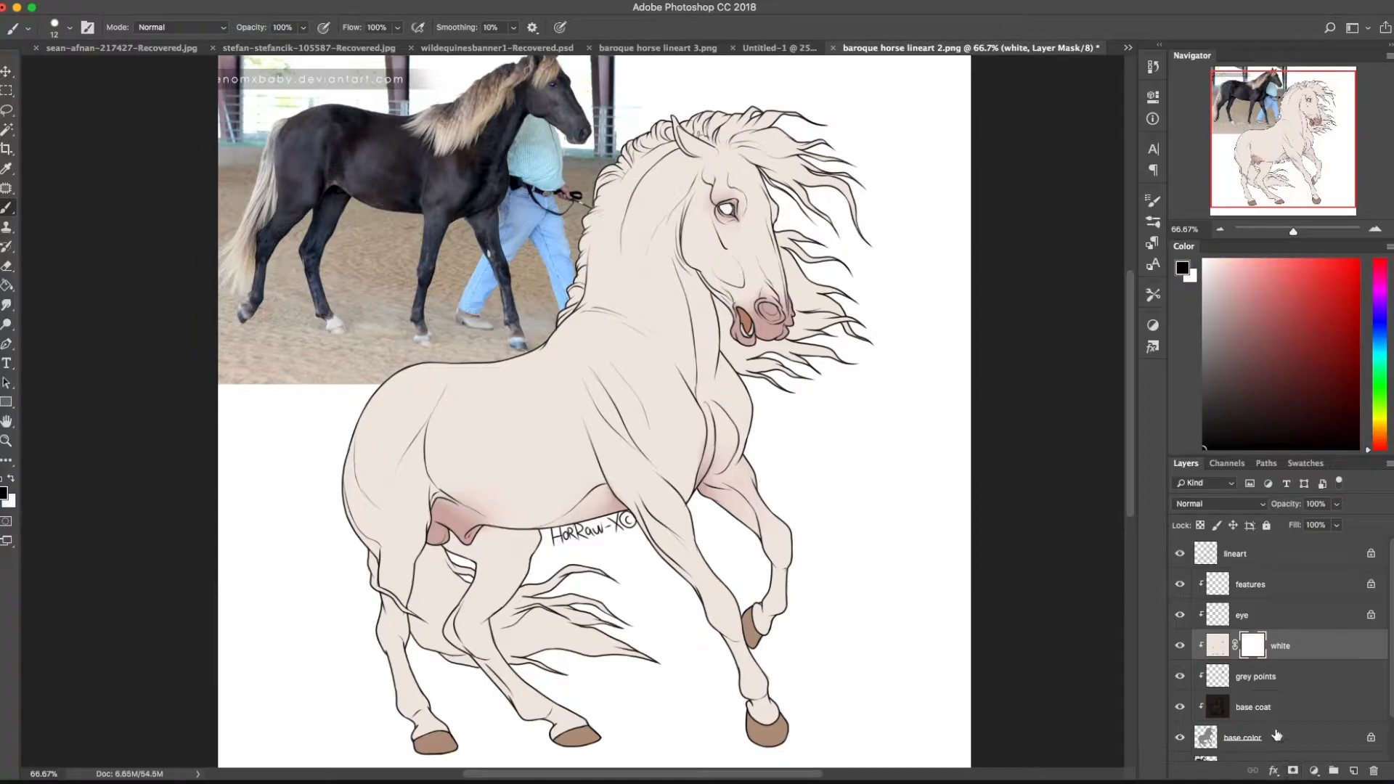
{"action": "left_click", "coordinate": [5, 289]}
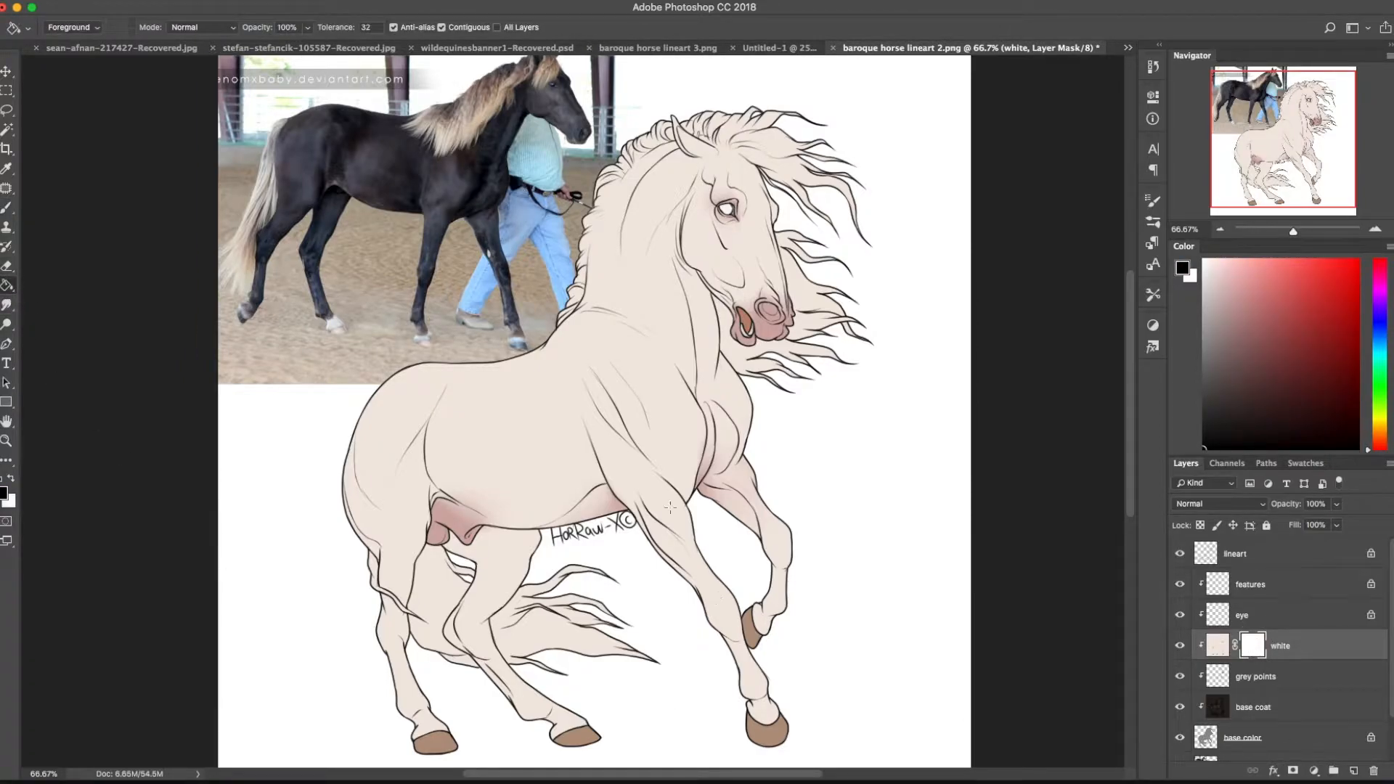
{"action": "left_click", "coordinate": [788, 757]}
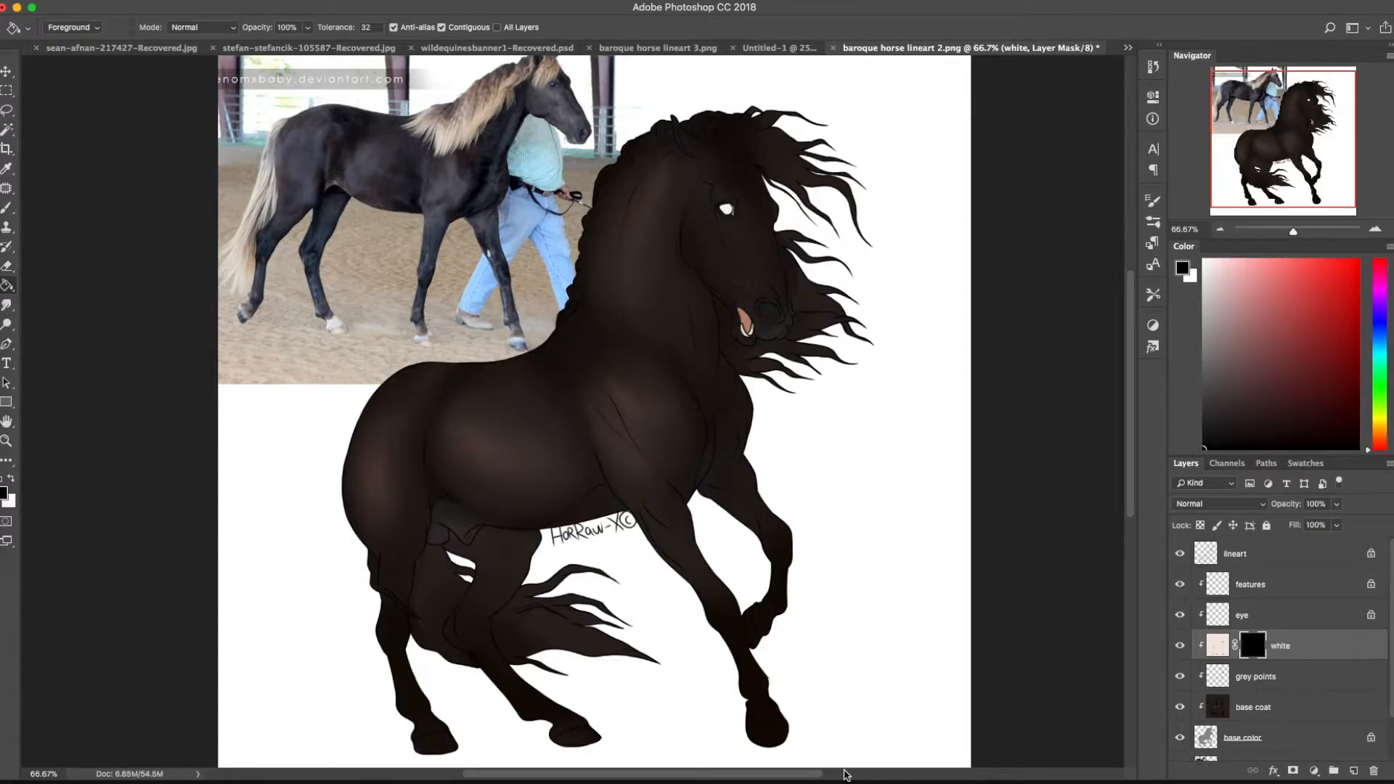
Try revealing white on the lower forelegs, shoulder and back with a 111 px brush on the mask, and paint it all out in black
{"action": "left_click", "coordinate": [7, 211]}
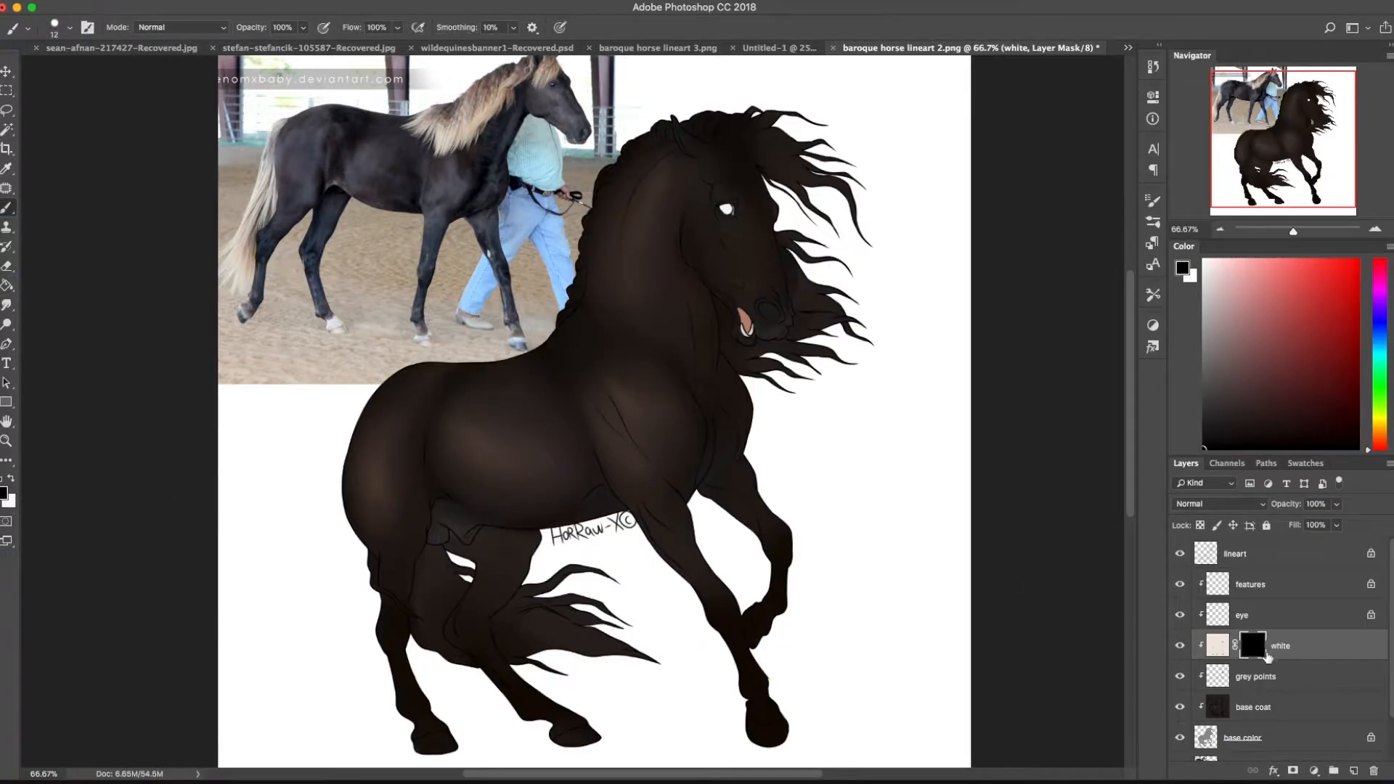
{"action": "right_click", "coordinate": [676, 628]}
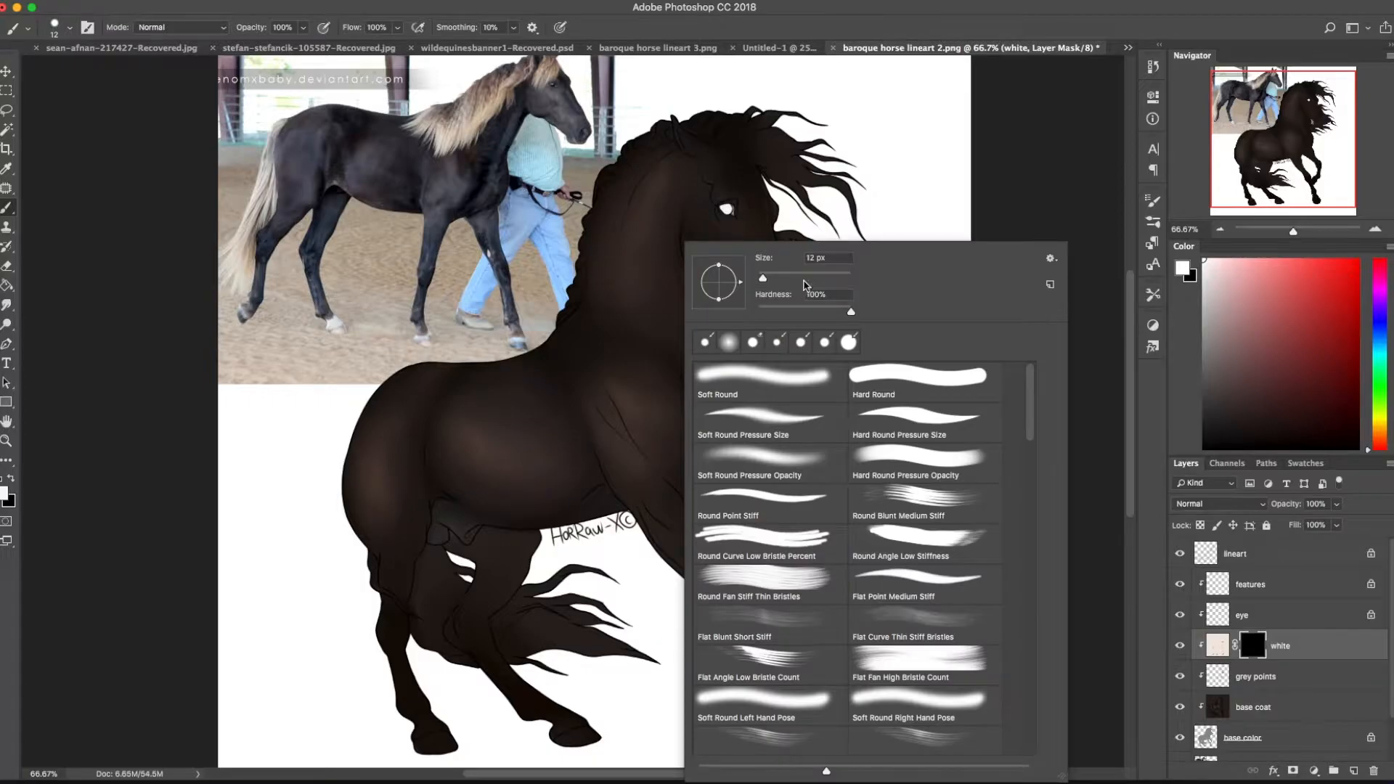
{"action": "key", "text": "Return"}
{"action": "mouse_move", "coordinate": [716, 618]}
{"action": "left_mouse_down"}
{"action": "mouse_move", "coordinate": [755, 706]}
{"action": "mouse_move", "coordinate": [789, 604]}
{"action": "mouse_move", "coordinate": [779, 596]}
{"action": "mouse_move", "coordinate": [801, 566]}
{"action": "left_mouse_up"}
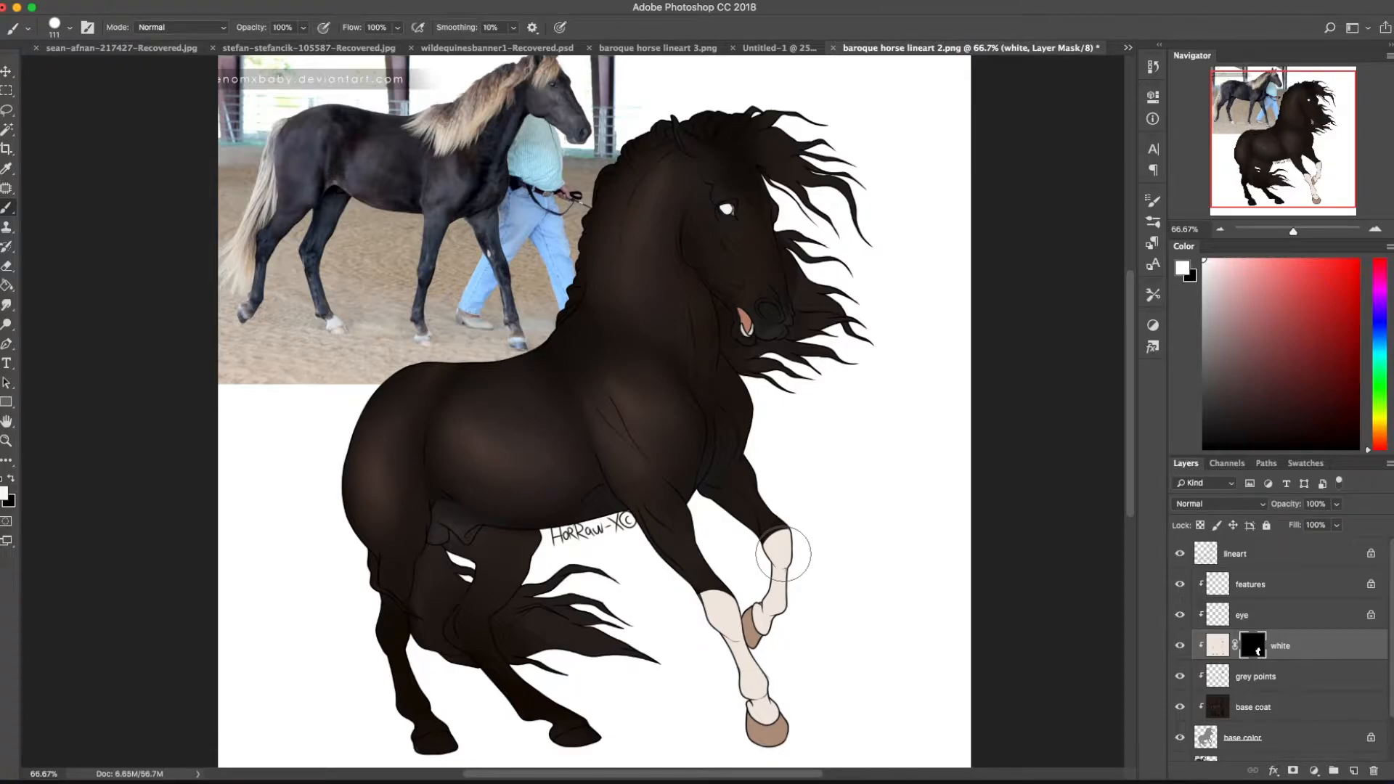
{"action": "left_click_drag", "start_coordinate": [626, 442], "coordinate": [644, 516]}
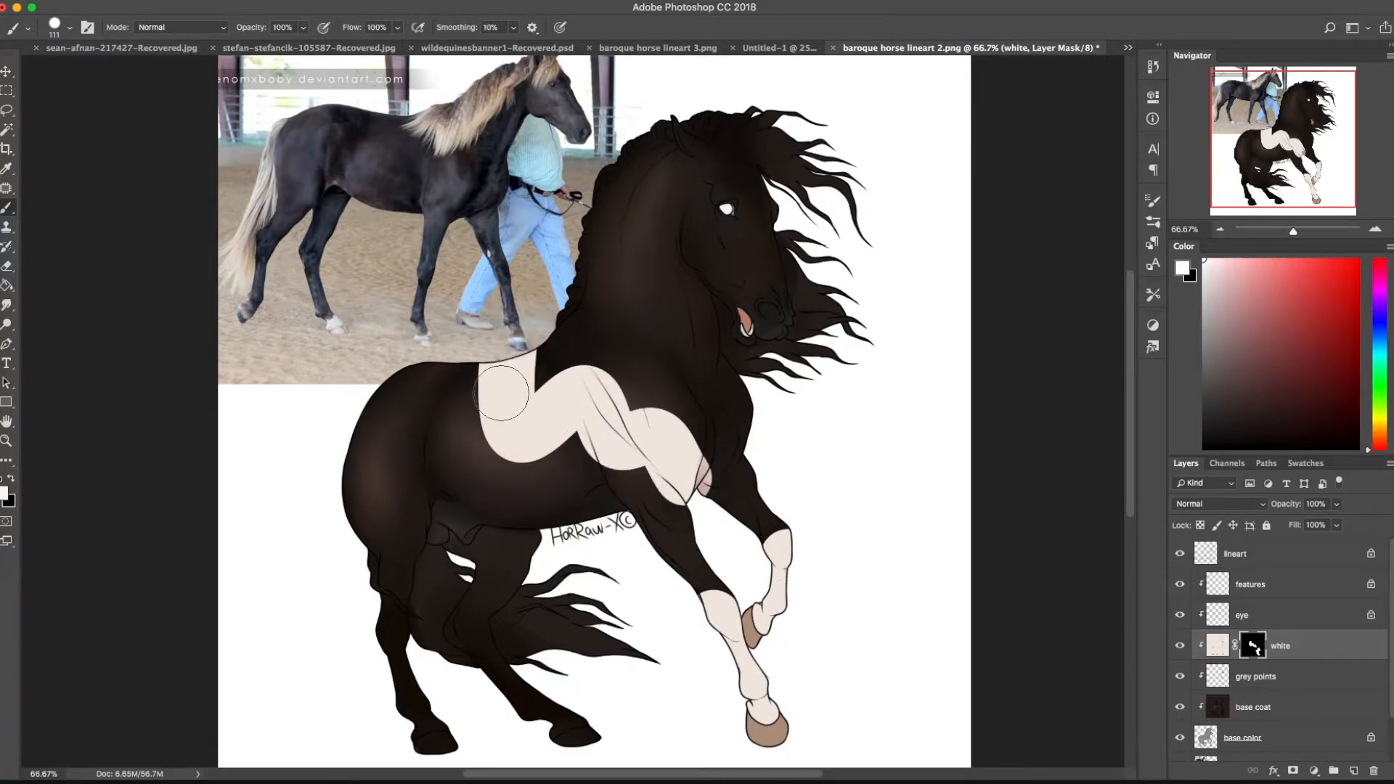
{"action": "mouse_move", "coordinate": [516, 401]}
{"action": "left_mouse_down"}
{"action": "mouse_move", "coordinate": [477, 435]}
{"action": "mouse_move", "coordinate": [567, 496]}
{"action": "mouse_move", "coordinate": [705, 503]}
{"action": "mouse_move", "coordinate": [720, 465]}
{"action": "mouse_move", "coordinate": [562, 428]}
{"action": "mouse_move", "coordinate": [782, 485]}
{"action": "left_mouse_up"}
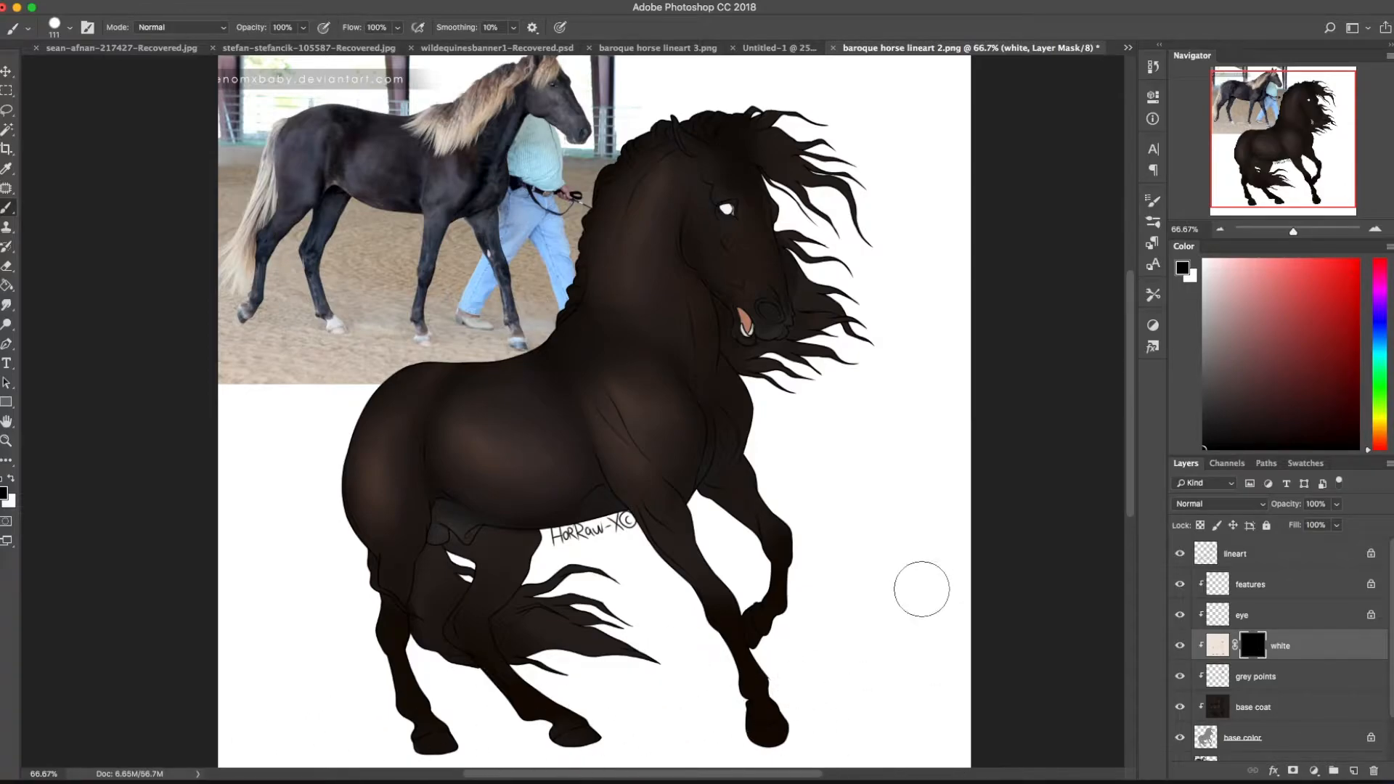
Set the brush size to 20 px and turn off Transfer in the brush settings
{"action": "mouse_move", "coordinate": [817, 635]}
{"action": "left_mouse_down"}
{"action": "mouse_move", "coordinate": [962, 392]}
{"action": "mouse_move", "coordinate": [837, 467]}
{"action": "mouse_move", "coordinate": [851, 428]}
{"action": "mouse_move", "coordinate": [879, 427]}
{"action": "left_mouse_up"}
{"action": "right_click", "coordinate": [809, 628]}
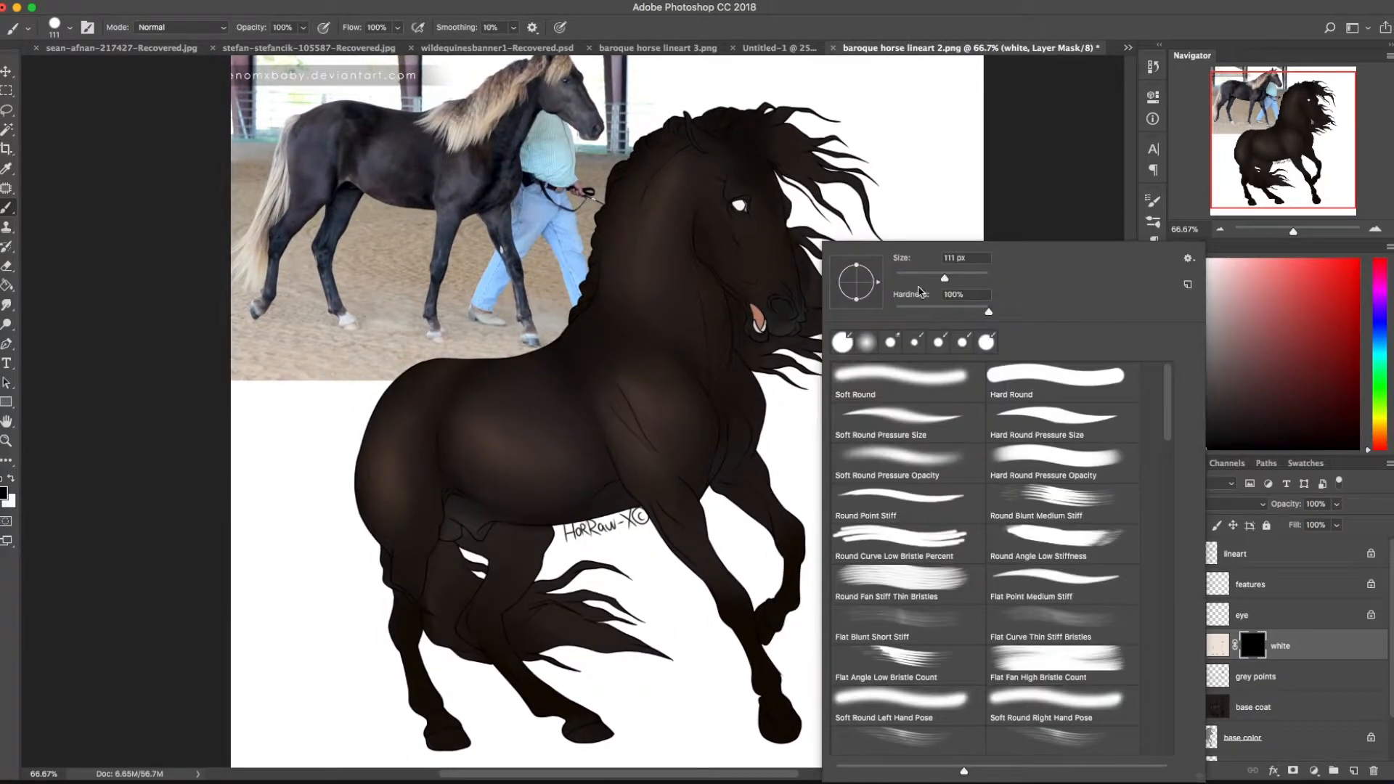
{"action": "left_click", "coordinate": [962, 183]}
{"action": "left_click", "coordinate": [1152, 201]}
{"action": "left_click", "coordinate": [857, 325]}
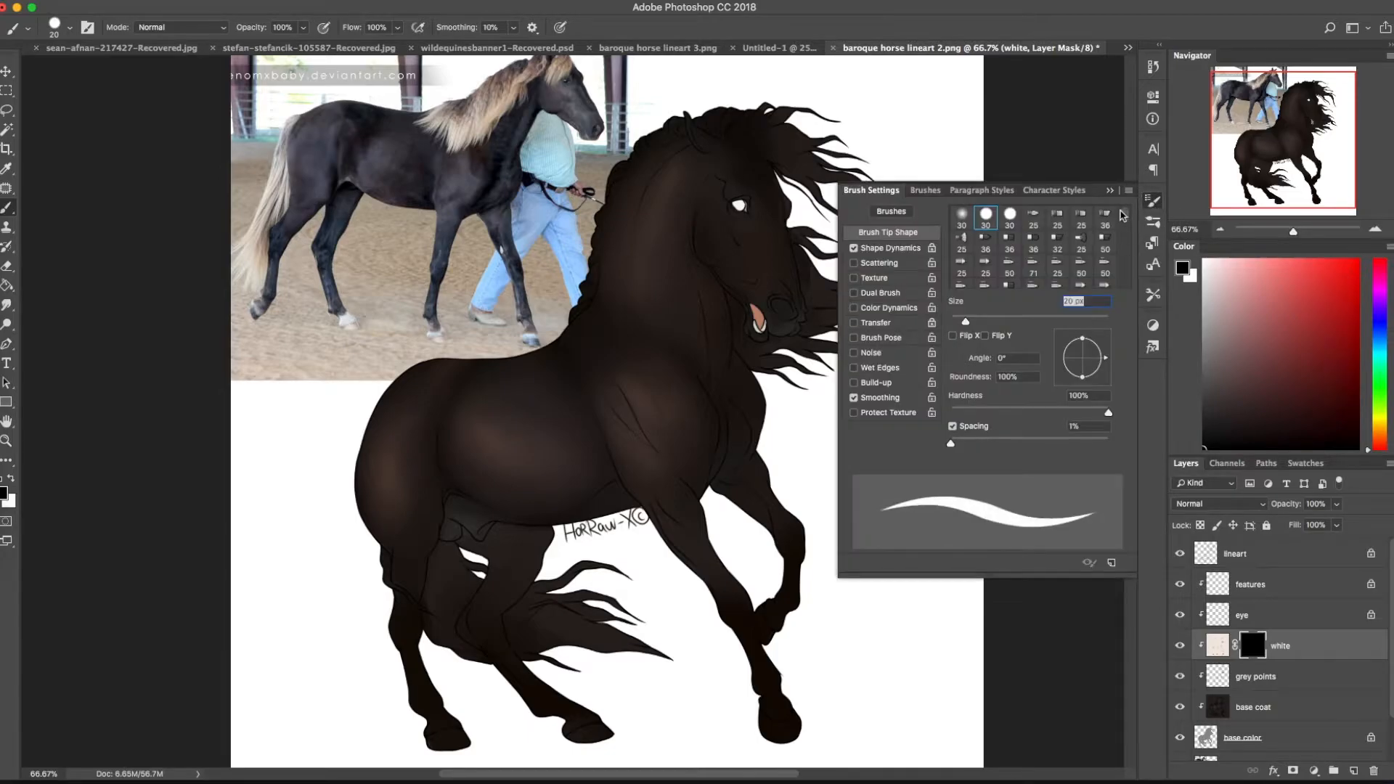
{"action": "left_click", "coordinate": [1116, 192]}
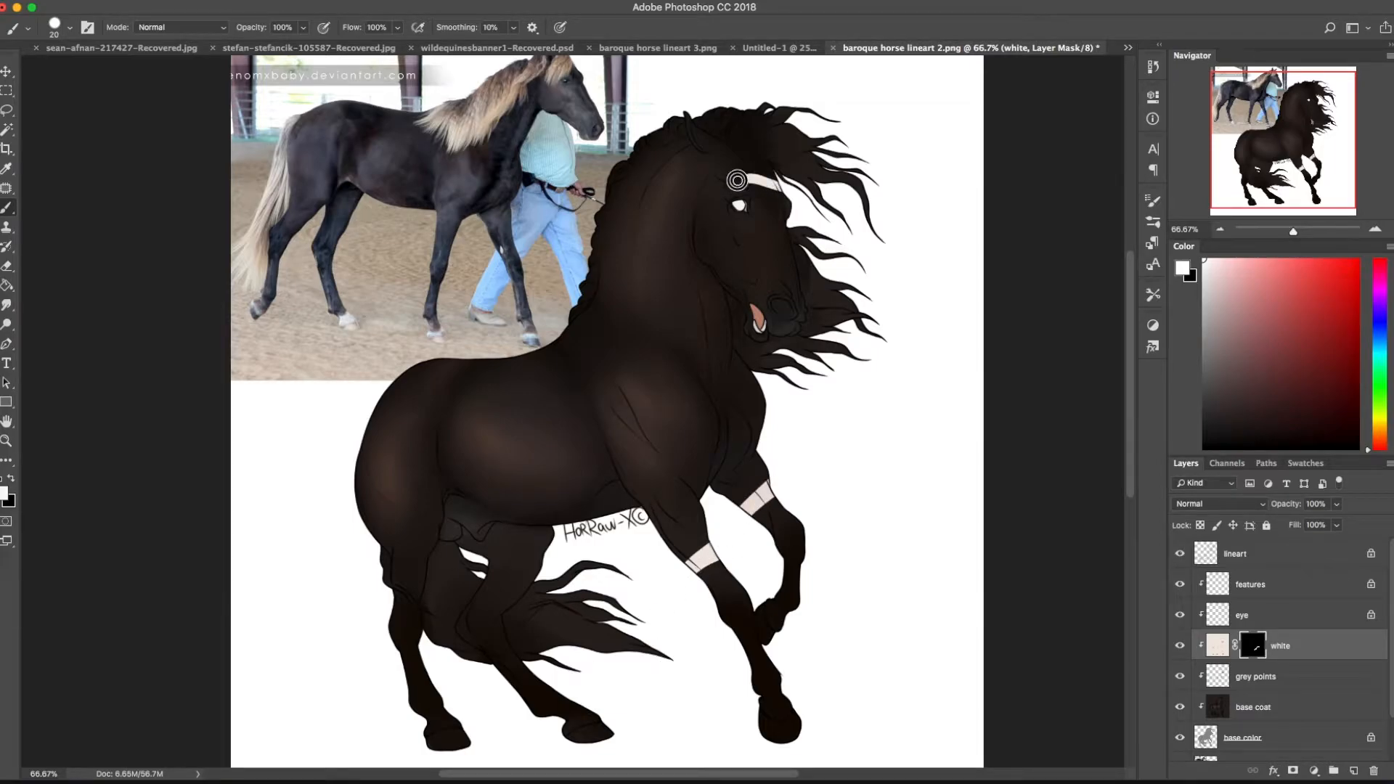
Try marking the white's limits on the forearms and face on the mask, and cover them in black at 175 px
{"action": "left_click_drag", "start_coordinate": [746, 177], "coordinate": [759, 339]}
{"action": "left_click", "coordinate": [11, 478]}
{"action": "right_click", "coordinate": [699, 419]}
{"action": "left_click", "coordinate": [847, 279]}
{"action": "left_click", "coordinate": [865, 218]}
{"action": "left_click_drag", "start_coordinate": [744, 202], "coordinate": [747, 356]}
{"action": "left_click_drag", "start_coordinate": [757, 498], "coordinate": [703, 558]}
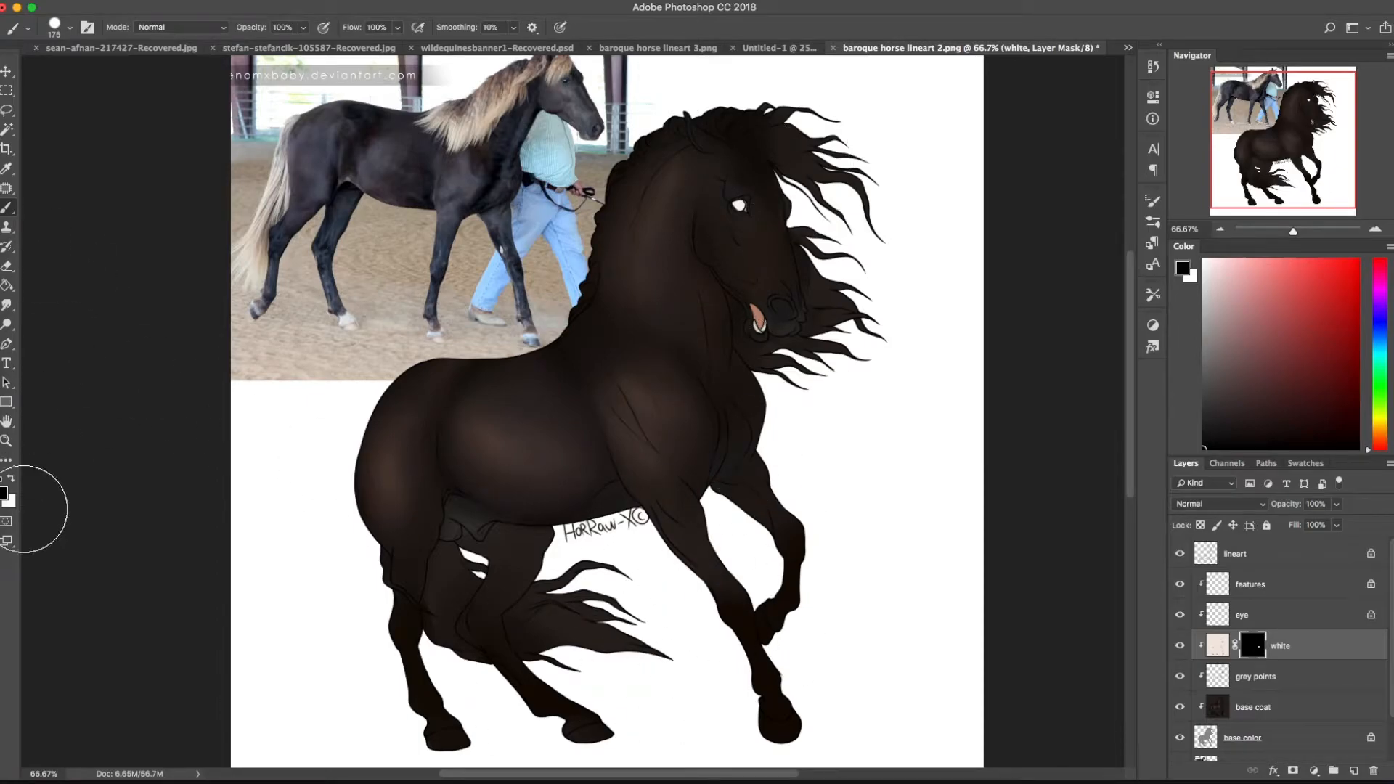
Paint white on the mask to reveal the cream layer on the legs, tail, belly, chest, front of the neck and face
{"action": "mouse_move", "coordinate": [752, 621]}
{"action": "left_mouse_down"}
{"action": "mouse_move", "coordinate": [679, 514]}
{"action": "mouse_move", "coordinate": [738, 709]}
{"action": "left_mouse_up"}
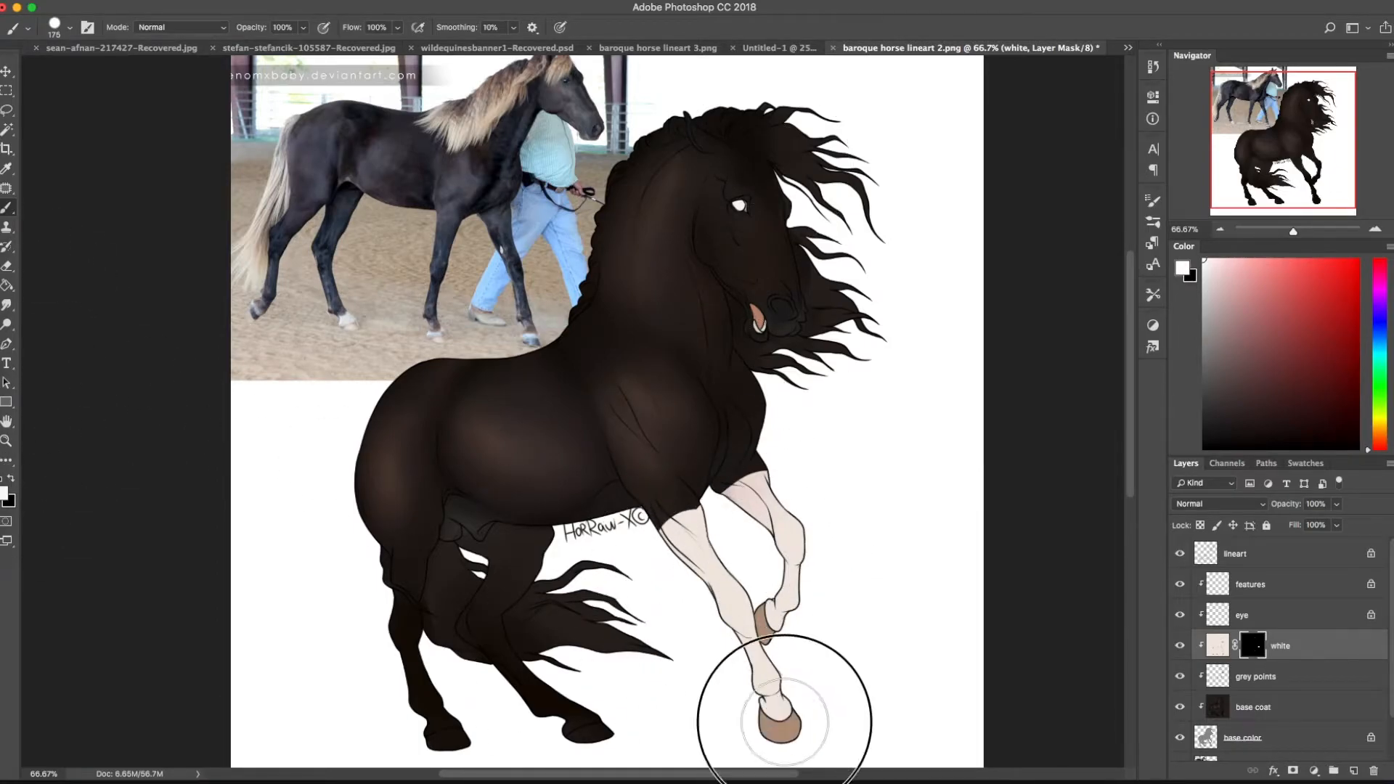
{"action": "mouse_move", "coordinate": [346, 585]}
{"action": "left_mouse_down"}
{"action": "mouse_move", "coordinate": [483, 630]}
{"action": "mouse_move", "coordinate": [467, 687]}
{"action": "mouse_move", "coordinate": [544, 735]}
{"action": "mouse_move", "coordinate": [336, 572]}
{"action": "mouse_move", "coordinate": [443, 510]}
{"action": "mouse_move", "coordinate": [338, 497]}
{"action": "mouse_move", "coordinate": [435, 491]}
{"action": "mouse_move", "coordinate": [538, 388]}
{"action": "mouse_move", "coordinate": [609, 396]}
{"action": "mouse_move", "coordinate": [646, 356]}
{"action": "mouse_move", "coordinate": [651, 231]}
{"action": "mouse_move", "coordinate": [714, 183]}
{"action": "mouse_move", "coordinate": [783, 192]}
{"action": "left_mouse_up"}
{"action": "mouse_move", "coordinate": [770, 367]}
{"action": "left_mouse_down"}
{"action": "mouse_move", "coordinate": [733, 355]}
{"action": "mouse_move", "coordinate": [560, 405]}
{"action": "mouse_move", "coordinate": [501, 496]}
{"action": "mouse_move", "coordinate": [617, 552]}
{"action": "mouse_move", "coordinate": [695, 363]}
{"action": "mouse_move", "coordinate": [689, 290]}
{"action": "mouse_move", "coordinate": [711, 243]}
{"action": "mouse_move", "coordinate": [762, 249]}
{"action": "mouse_move", "coordinate": [762, 551]}
{"action": "mouse_move", "coordinate": [699, 658]}
{"action": "left_mouse_up"}
With a 36 px brush, give the white a ragged edge across the hip and start a dark edge behind the shoulder
{"action": "right_click", "coordinate": [595, 486]}
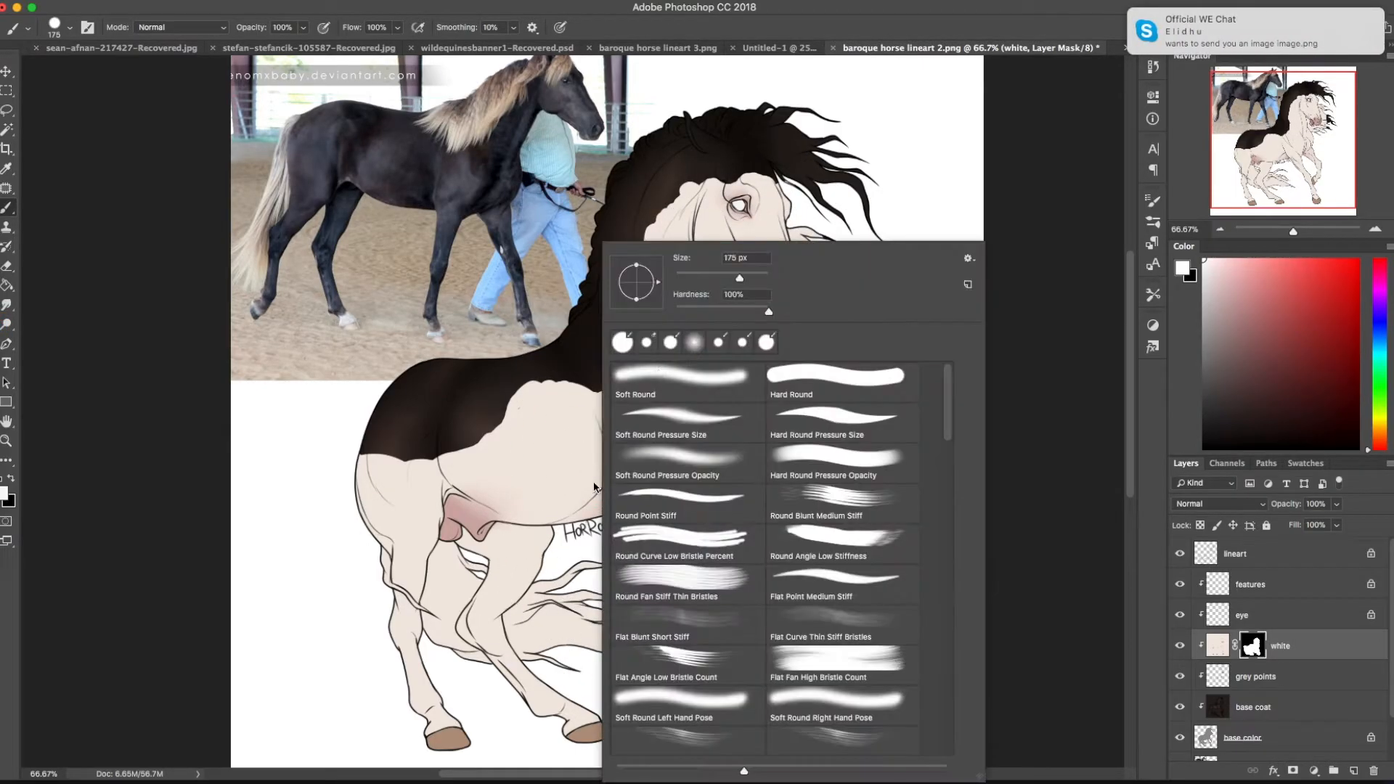
{"action": "key", "text": "Return"}
{"action": "left_click_drag", "start_coordinate": [361, 449], "coordinate": [420, 451]}
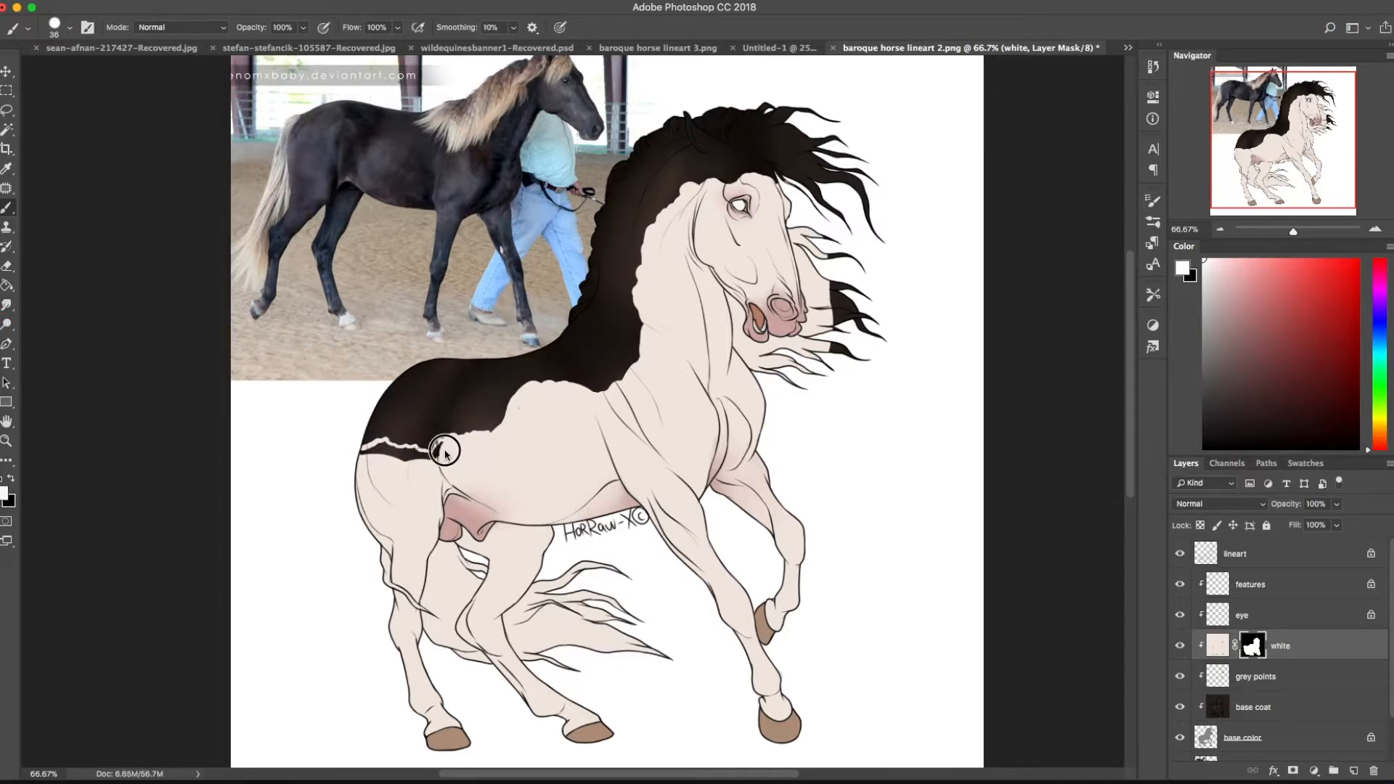
{"action": "left_click_drag", "start_coordinate": [385, 452], "coordinate": [367, 454]}
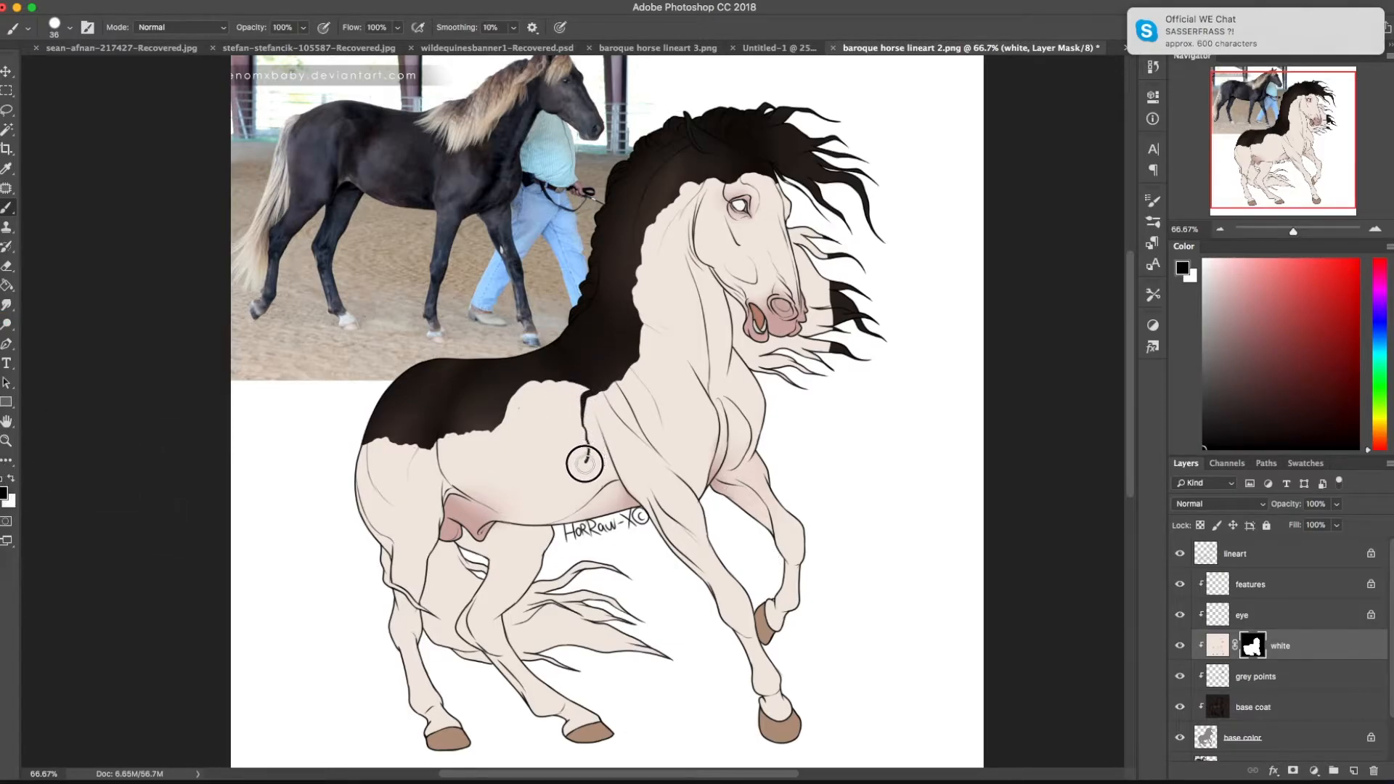
With a 94 px brush, mask out the white on the barrel, hindquarters and tail, and reveal it on both lower hind legs and hooves
{"action": "right_click", "coordinate": [456, 431]}
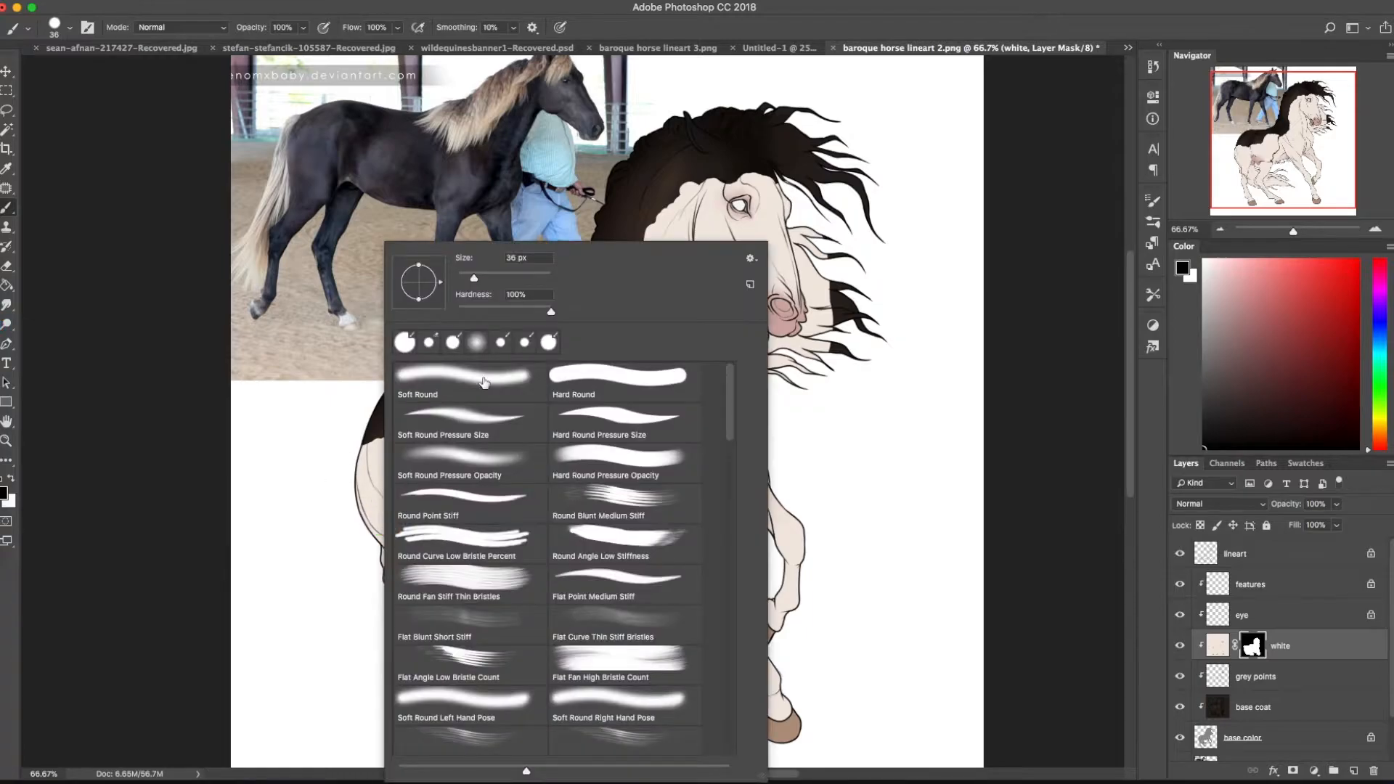
{"action": "key", "text": "Return"}
{"action": "mouse_move", "coordinate": [529, 373]}
{"action": "left_mouse_down"}
{"action": "mouse_move", "coordinate": [569, 369]}
{"action": "mouse_move", "coordinate": [556, 395]}
{"action": "mouse_move", "coordinate": [564, 452]}
{"action": "mouse_move", "coordinate": [516, 513]}
{"action": "mouse_move", "coordinate": [533, 496]}
{"action": "mouse_move", "coordinate": [521, 505]}
{"action": "mouse_move", "coordinate": [549, 567]}
{"action": "mouse_move", "coordinate": [500, 440]}
{"action": "mouse_move", "coordinate": [419, 583]}
{"action": "mouse_move", "coordinate": [459, 765]}
{"action": "mouse_move", "coordinate": [562, 740]}
{"action": "mouse_move", "coordinate": [521, 589]}
{"action": "mouse_move", "coordinate": [631, 622]}
{"action": "left_mouse_up"}
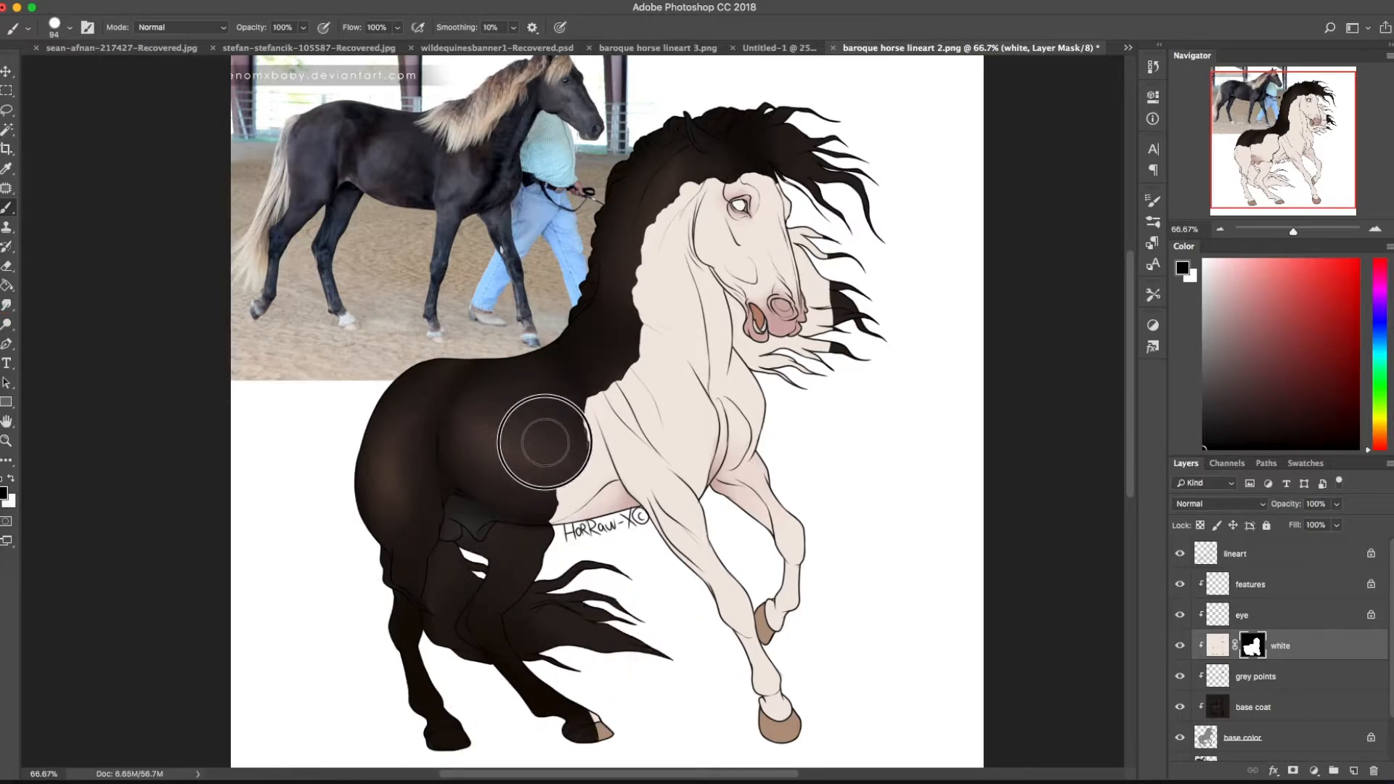
{"action": "left_click_drag", "start_coordinate": [563, 447], "coordinate": [483, 484]}
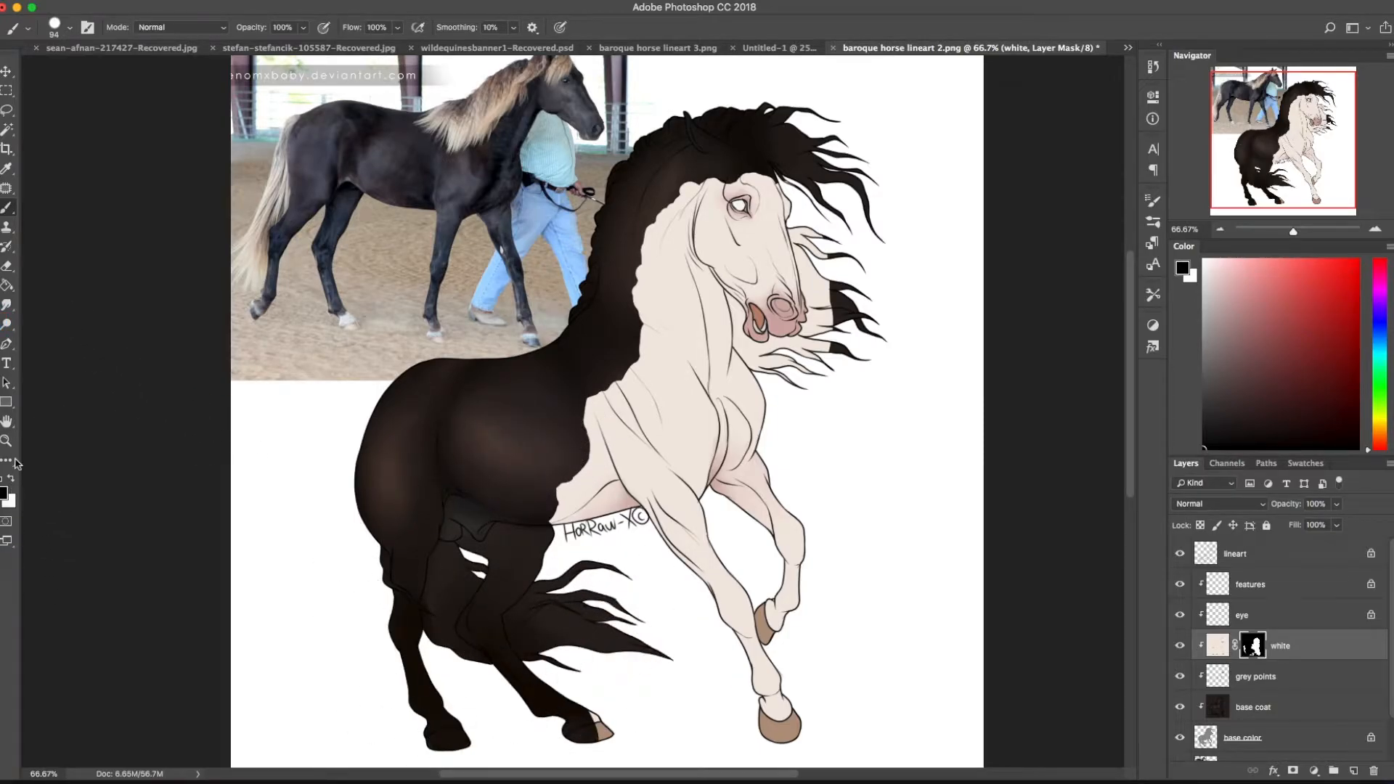
{"action": "mouse_move", "coordinate": [562, 718]}
{"action": "left_mouse_down"}
{"action": "mouse_move", "coordinate": [525, 695]}
{"action": "mouse_move", "coordinate": [555, 697]}
{"action": "mouse_move", "coordinate": [530, 715]}
{"action": "mouse_move", "coordinate": [610, 741]}
{"action": "left_mouse_up"}
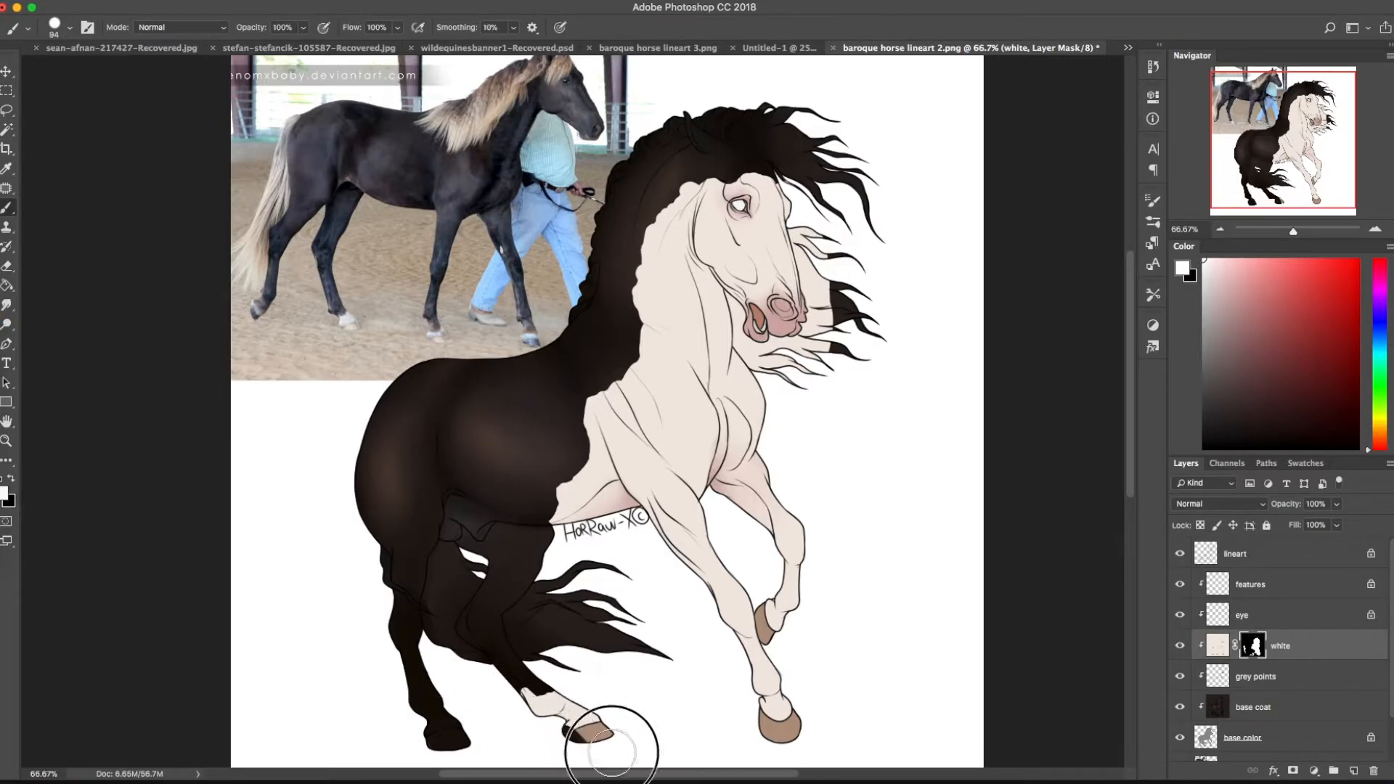
{"action": "mouse_move", "coordinate": [373, 601]}
{"action": "left_mouse_down"}
{"action": "mouse_move", "coordinate": [404, 578]}
{"action": "mouse_move", "coordinate": [438, 659]}
{"action": "mouse_move", "coordinate": [459, 638]}
{"action": "left_mouse_up"}
Mask out the white on the face edge, cheek stripe, muzzle, mane, neck, shoulder and front of the chest, leaving ragged edges
{"action": "mouse_move", "coordinate": [759, 170]}
{"action": "left_mouse_down"}
{"action": "mouse_move", "coordinate": [750, 146]}
{"action": "mouse_move", "coordinate": [786, 319]}
{"action": "mouse_move", "coordinate": [792, 246]}
{"action": "mouse_move", "coordinate": [770, 198]}
{"action": "mouse_move", "coordinate": [759, 330]}
{"action": "mouse_move", "coordinate": [715, 254]}
{"action": "mouse_move", "coordinate": [777, 317]}
{"action": "mouse_move", "coordinate": [803, 311]}
{"action": "mouse_move", "coordinate": [809, 232]}
{"action": "mouse_move", "coordinate": [828, 290]}
{"action": "left_mouse_up"}
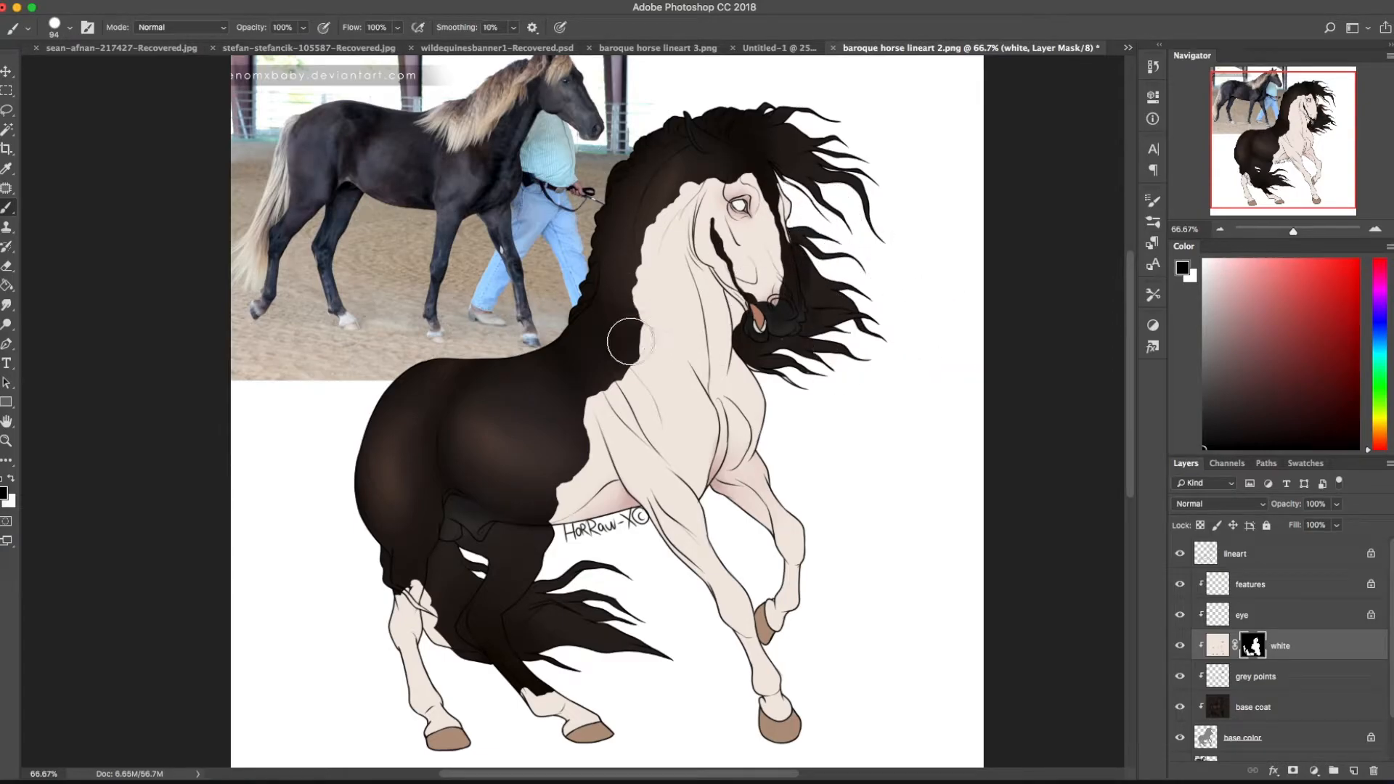
{"action": "mouse_move", "coordinate": [688, 169]}
{"action": "left_mouse_down"}
{"action": "mouse_move", "coordinate": [679, 241]}
{"action": "mouse_move", "coordinate": [712, 391]}
{"action": "mouse_move", "coordinate": [675, 444]}
{"action": "mouse_move", "coordinate": [634, 443]}
{"action": "mouse_move", "coordinate": [625, 470]}
{"action": "mouse_move", "coordinate": [605, 469]}
{"action": "mouse_move", "coordinate": [608, 493]}
{"action": "mouse_move", "coordinate": [556, 514]}
{"action": "mouse_move", "coordinate": [582, 482]}
{"action": "mouse_move", "coordinate": [594, 489]}
{"action": "mouse_move", "coordinate": [621, 456]}
{"action": "left_mouse_up"}
{"action": "mouse_move", "coordinate": [591, 396]}
{"action": "left_mouse_down"}
{"action": "mouse_move", "coordinate": [647, 427]}
{"action": "mouse_move", "coordinate": [678, 412]}
{"action": "mouse_move", "coordinate": [700, 339]}
{"action": "mouse_move", "coordinate": [665, 261]}
{"action": "mouse_move", "coordinate": [660, 204]}
{"action": "mouse_move", "coordinate": [660, 390]}
{"action": "mouse_move", "coordinate": [683, 443]}
{"action": "left_mouse_up"}
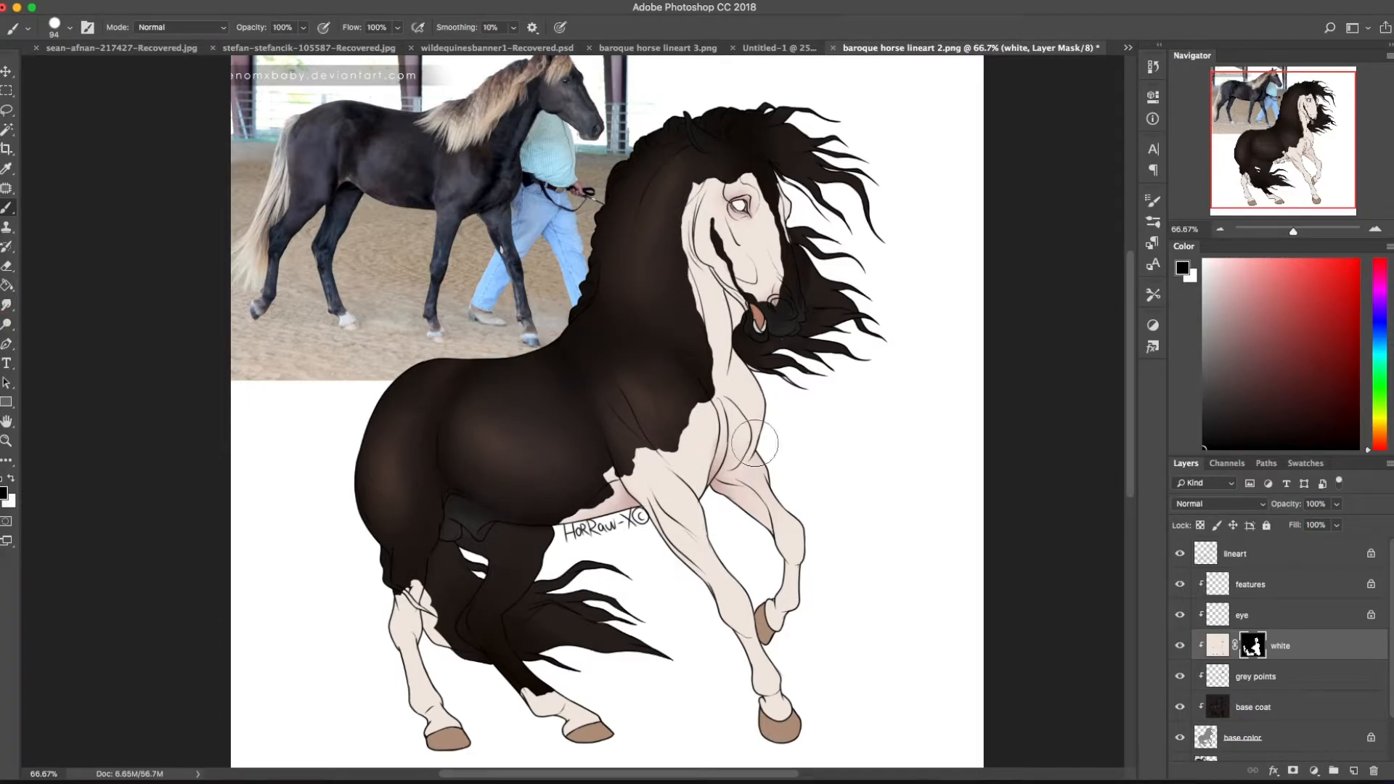
{"action": "mouse_move", "coordinate": [755, 376]}
{"action": "left_mouse_down"}
{"action": "mouse_move", "coordinate": [741, 361]}
{"action": "mouse_move", "coordinate": [750, 451]}
{"action": "mouse_move", "coordinate": [765, 404]}
{"action": "mouse_move", "coordinate": [748, 356]}
{"action": "mouse_move", "coordinate": [777, 418]}
{"action": "left_mouse_up"}
{"action": "left_click_drag", "start_coordinate": [729, 319], "coordinate": [732, 300]}
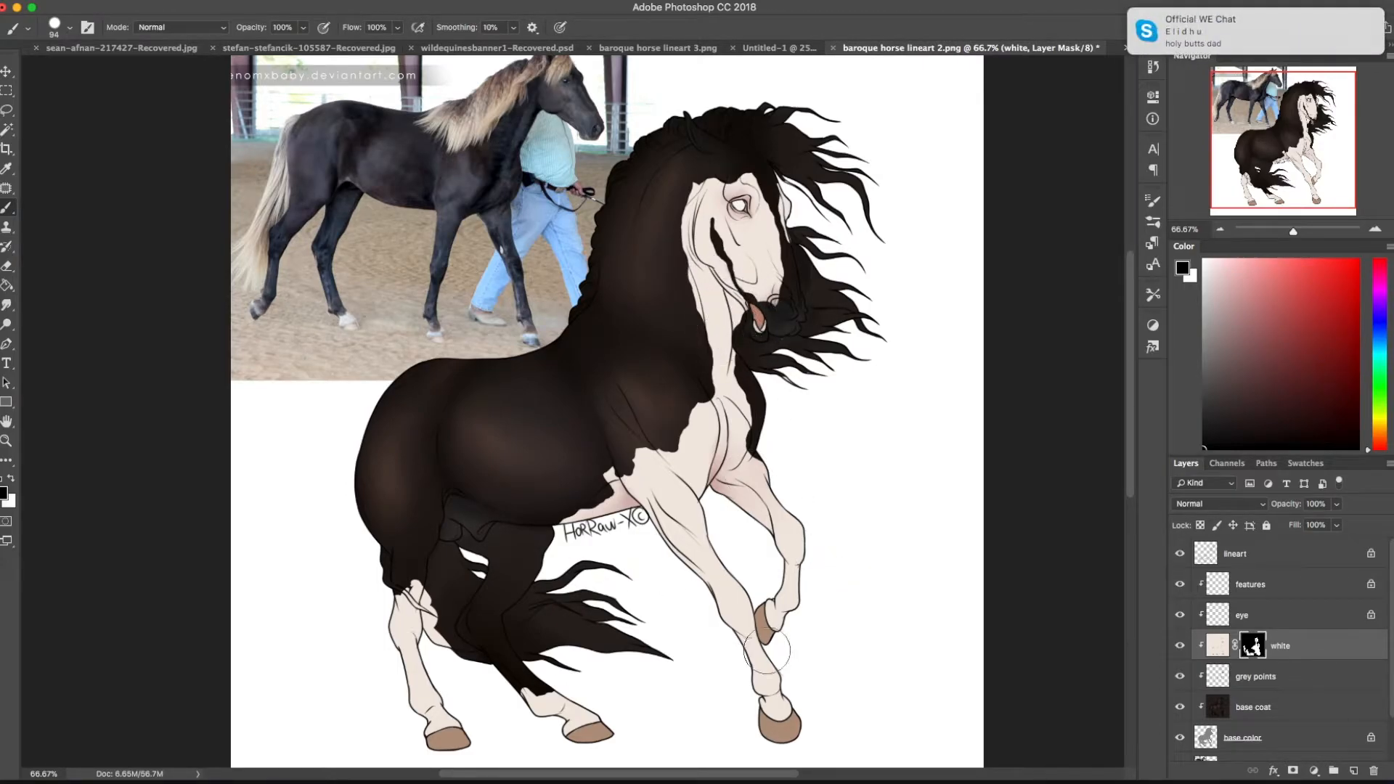
Turn Transfer back on in the brush settings
{"action": "left_click_drag", "start_coordinate": [614, 639], "coordinate": [664, 646]}
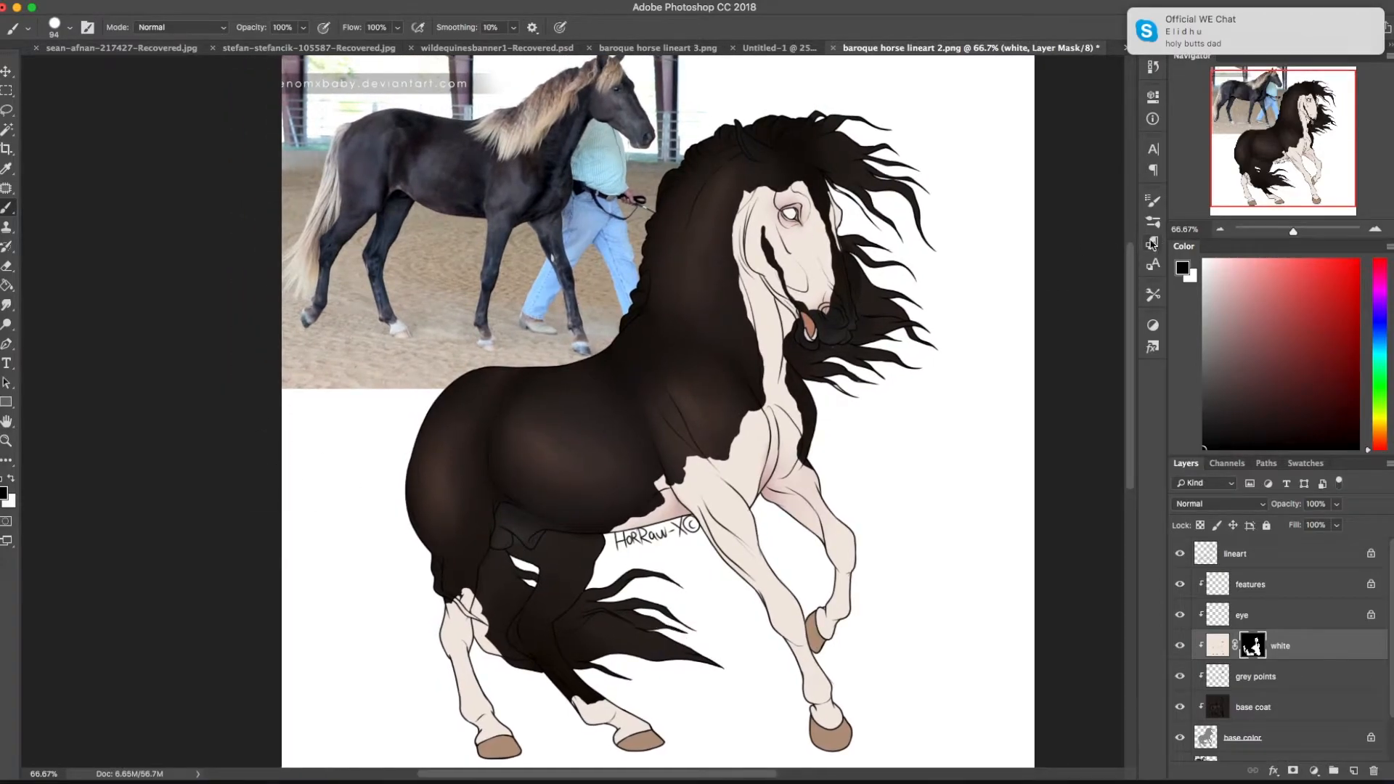
{"action": "left_click", "coordinate": [1152, 199]}
{"action": "left_click", "coordinate": [855, 322]}
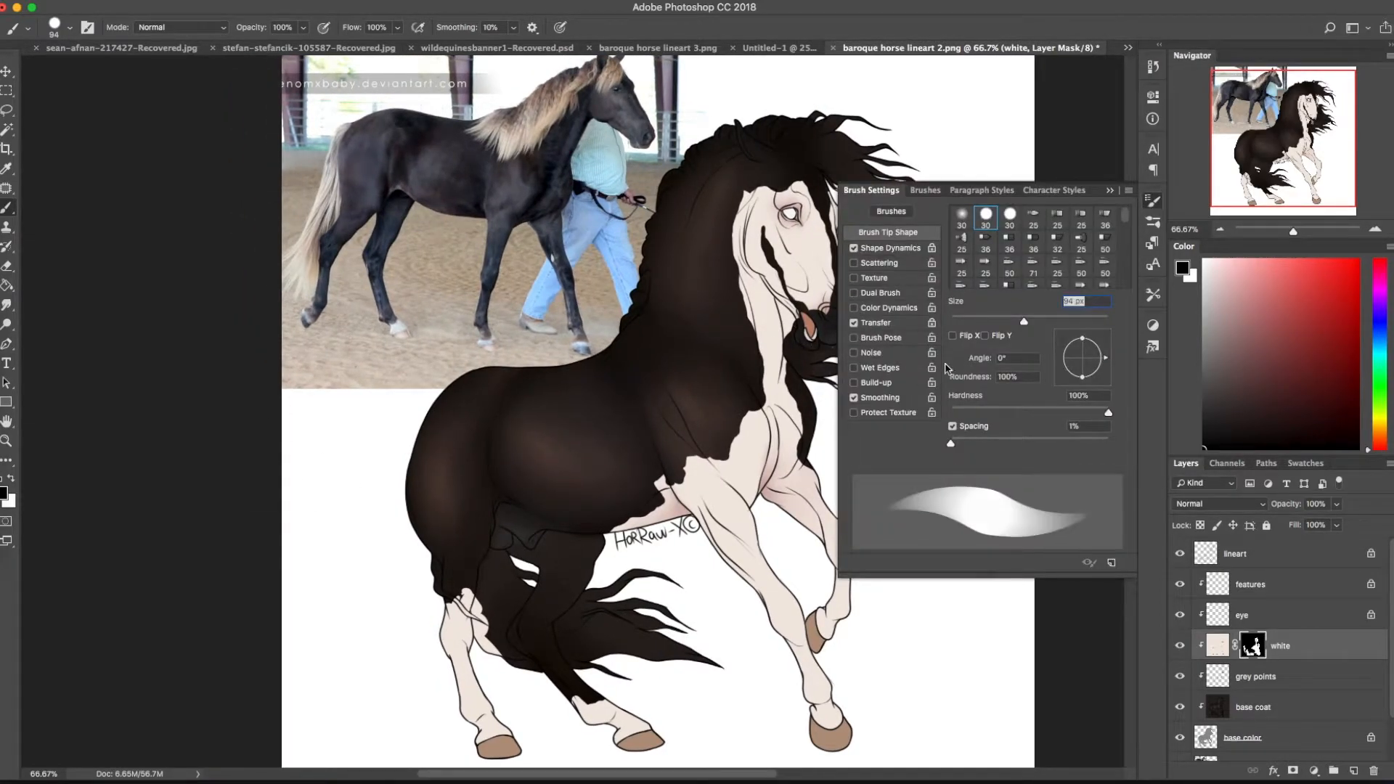
{"action": "left_click", "coordinate": [1112, 190]}
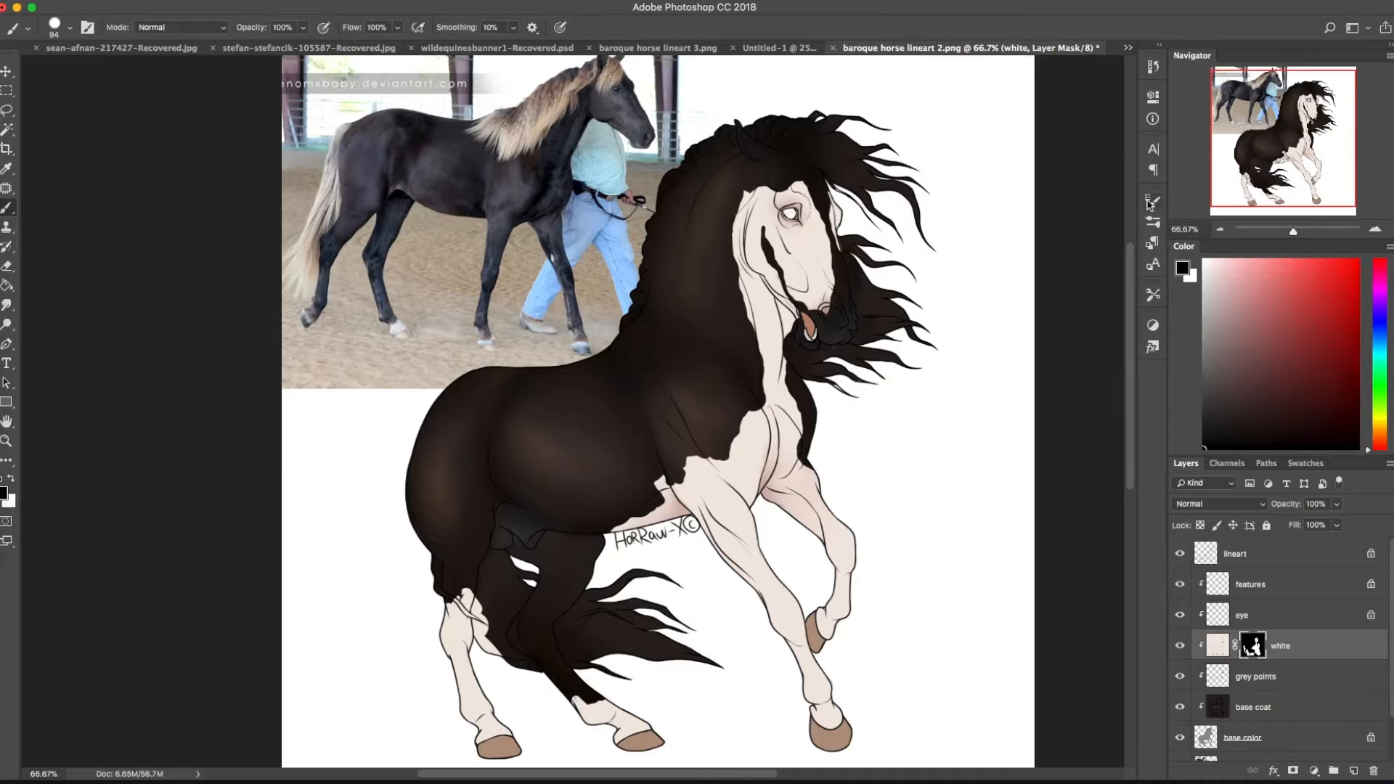
Soften the edges of the white markings on the hind legs using black at 11 px on the mask
{"action": "left_click", "coordinate": [1375, 232]}
{"action": "left_click", "coordinate": [1376, 232]}
{"action": "left_click", "coordinate": [1376, 231]}
{"action": "left_click_drag", "start_coordinate": [1273, 142], "coordinate": [1243, 168]}
{"action": "right_click", "coordinate": [572, 504]}
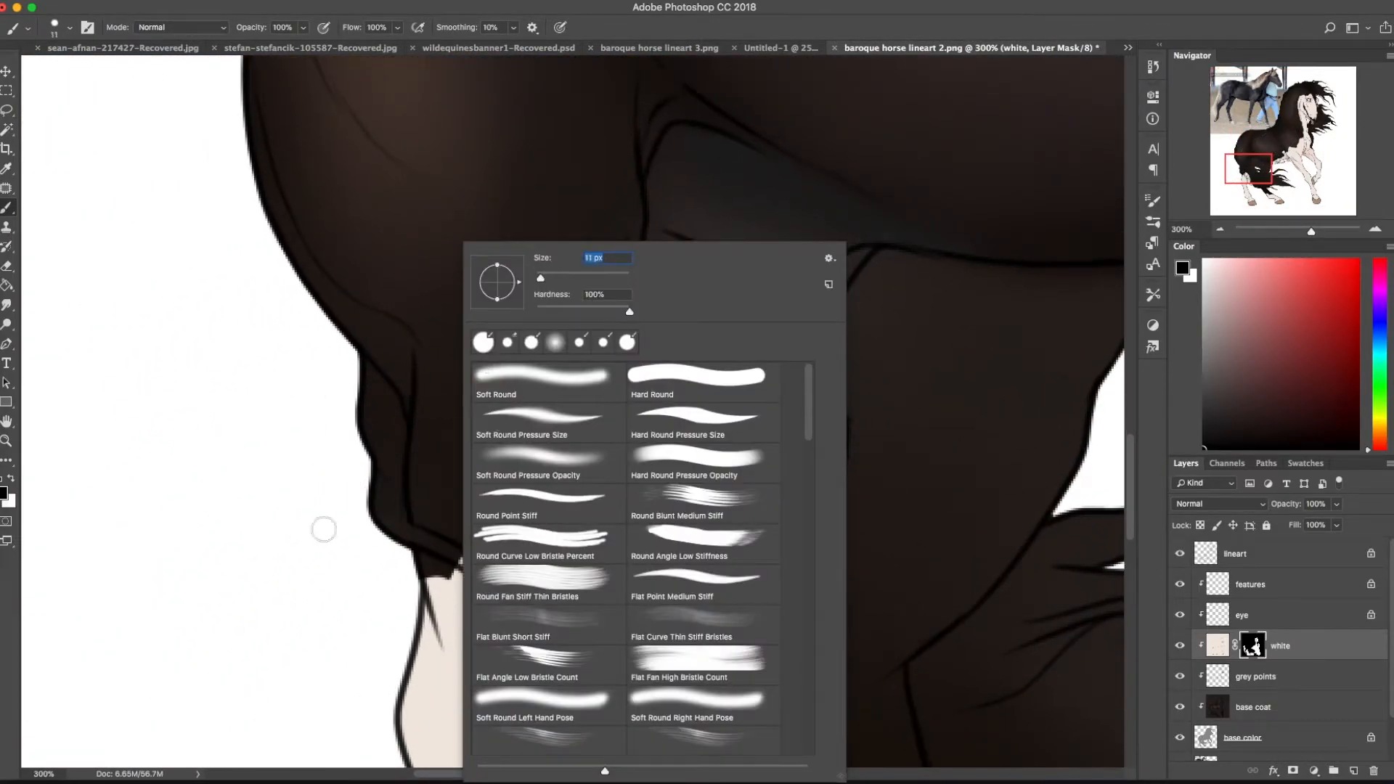
{"action": "left_click", "coordinate": [358, 500]}
{"action": "mouse_move", "coordinate": [431, 579]}
{"action": "left_mouse_down"}
{"action": "mouse_move", "coordinate": [464, 554]}
{"action": "mouse_move", "coordinate": [484, 549]}
{"action": "mouse_move", "coordinate": [490, 569]}
{"action": "mouse_move", "coordinate": [508, 537]}
{"action": "mouse_move", "coordinate": [496, 518]}
{"action": "mouse_move", "coordinate": [545, 526]}
{"action": "left_mouse_up"}
{"action": "mouse_move", "coordinate": [608, 596]}
{"action": "left_mouse_down"}
{"action": "mouse_move", "coordinate": [566, 554]}
{"action": "mouse_move", "coordinate": [563, 660]}
{"action": "mouse_move", "coordinate": [596, 630]}
{"action": "mouse_move", "coordinate": [566, 687]}
{"action": "left_mouse_up"}
{"action": "scroll", "coordinate": [451, 342], "scroll_direction": "down", "scroll_amount": 5}
{"action": "left_click_drag", "start_coordinate": [534, 452], "coordinate": [589, 528]}
{"action": "left_click_drag", "start_coordinate": [420, 302], "coordinate": [389, 420]}
{"action": "left_click_drag", "start_coordinate": [484, 286], "coordinate": [410, 454]}
Soften the edges of the white along the belly, shoulder, chest and neck on the mask
{"action": "left_click_drag", "start_coordinate": [870, 141], "coordinate": [617, 281]}
{"action": "mouse_move", "coordinate": [471, 522]}
{"action": "left_mouse_down"}
{"action": "mouse_move", "coordinate": [675, 413]}
{"action": "mouse_move", "coordinate": [709, 365]}
{"action": "mouse_move", "coordinate": [675, 299]}
{"action": "mouse_move", "coordinate": [714, 267]}
{"action": "mouse_move", "coordinate": [734, 314]}
{"action": "mouse_move", "coordinate": [798, 287]}
{"action": "mouse_move", "coordinate": [809, 211]}
{"action": "mouse_move", "coordinate": [946, 196]}
{"action": "mouse_move", "coordinate": [971, 140]}
{"action": "mouse_move", "coordinate": [590, 543]}
{"action": "mouse_move", "coordinate": [688, 392]}
{"action": "mouse_move", "coordinate": [756, 349]}
{"action": "mouse_move", "coordinate": [764, 210]}
{"action": "left_mouse_up"}
{"action": "mouse_move", "coordinate": [851, 139]}
{"action": "left_mouse_down"}
{"action": "mouse_move", "coordinate": [843, 229]}
{"action": "mouse_move", "coordinate": [911, 384]}
{"action": "mouse_move", "coordinate": [924, 484]}
{"action": "mouse_move", "coordinate": [907, 541]}
{"action": "mouse_move", "coordinate": [913, 593]}
{"action": "mouse_move", "coordinate": [902, 562]}
{"action": "mouse_move", "coordinate": [938, 647]}
{"action": "left_mouse_up"}
{"action": "scroll", "coordinate": [622, 383], "scroll_direction": "up", "scroll_amount": 10}
{"action": "left_click_drag", "start_coordinate": [512, 157], "coordinate": [671, 667]}
{"action": "scroll", "coordinate": [407, 421], "scroll_direction": "up", "scroll_amount": 8}
{"action": "mouse_move", "coordinate": [482, 576]}
{"action": "left_mouse_down"}
{"action": "mouse_move", "coordinate": [458, 351]}
{"action": "mouse_move", "coordinate": [530, 198]}
{"action": "mouse_move", "coordinate": [636, 202]}
{"action": "mouse_move", "coordinate": [772, 162]}
{"action": "mouse_move", "coordinate": [900, 472]}
{"action": "mouse_move", "coordinate": [891, 333]}
{"action": "left_mouse_up"}
{"action": "scroll", "coordinate": [891, 332], "scroll_direction": "down", "scroll_amount": 5}
{"action": "mouse_move", "coordinate": [745, 117]}
{"action": "left_mouse_down"}
{"action": "mouse_move", "coordinate": [756, 317]}
{"action": "mouse_move", "coordinate": [656, 414]}
{"action": "mouse_move", "coordinate": [564, 385]}
{"action": "mouse_move", "coordinate": [476, 229]}
{"action": "left_mouse_up"}
{"action": "scroll", "coordinate": [476, 228], "scroll_direction": "up", "scroll_amount": 5}
{"action": "mouse_move", "coordinate": [524, 336]}
{"action": "left_mouse_down"}
{"action": "mouse_move", "coordinate": [522, 445]}
{"action": "mouse_move", "coordinate": [569, 520]}
{"action": "mouse_move", "coordinate": [569, 426]}
{"action": "mouse_move", "coordinate": [630, 596]}
{"action": "left_mouse_up"}
Darken the rim around the eye and the far brow by painting black on the white layer's mask
{"action": "scroll", "coordinate": [595, 366], "scroll_direction": "right", "scroll_amount": 5}
{"action": "scroll", "coordinate": [595, 367], "scroll_direction": "down", "scroll_amount": 3}
{"action": "scroll", "coordinate": [395, 537], "scroll_direction": "up", "scroll_amount": 5}
{"action": "scroll", "coordinate": [396, 537], "scroll_direction": "right", "scroll_amount": 1}
{"action": "mouse_move", "coordinate": [415, 389]}
{"action": "left_mouse_down"}
{"action": "mouse_move", "coordinate": [488, 451]}
{"action": "mouse_move", "coordinate": [465, 372]}
{"action": "left_mouse_up"}
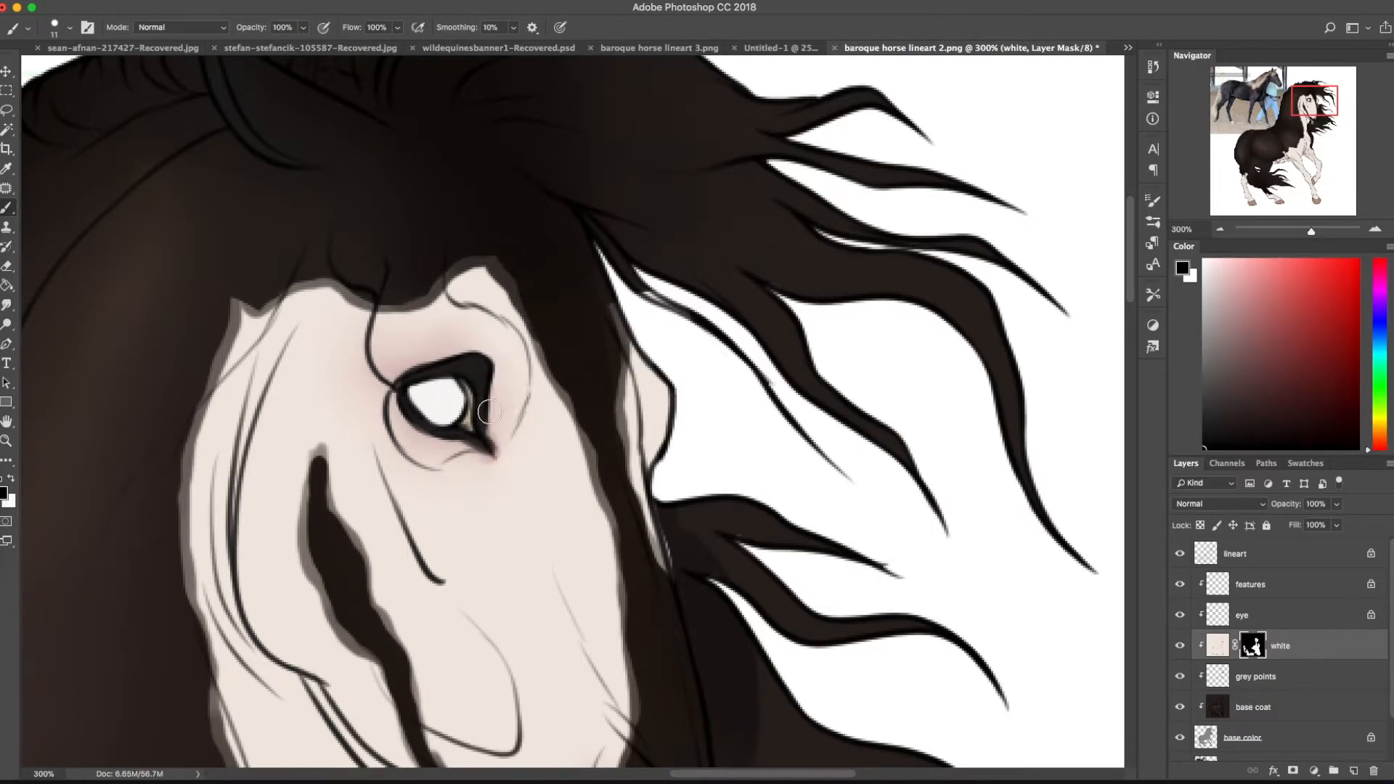
{"action": "left_click_drag", "start_coordinate": [673, 436], "coordinate": [662, 469]}
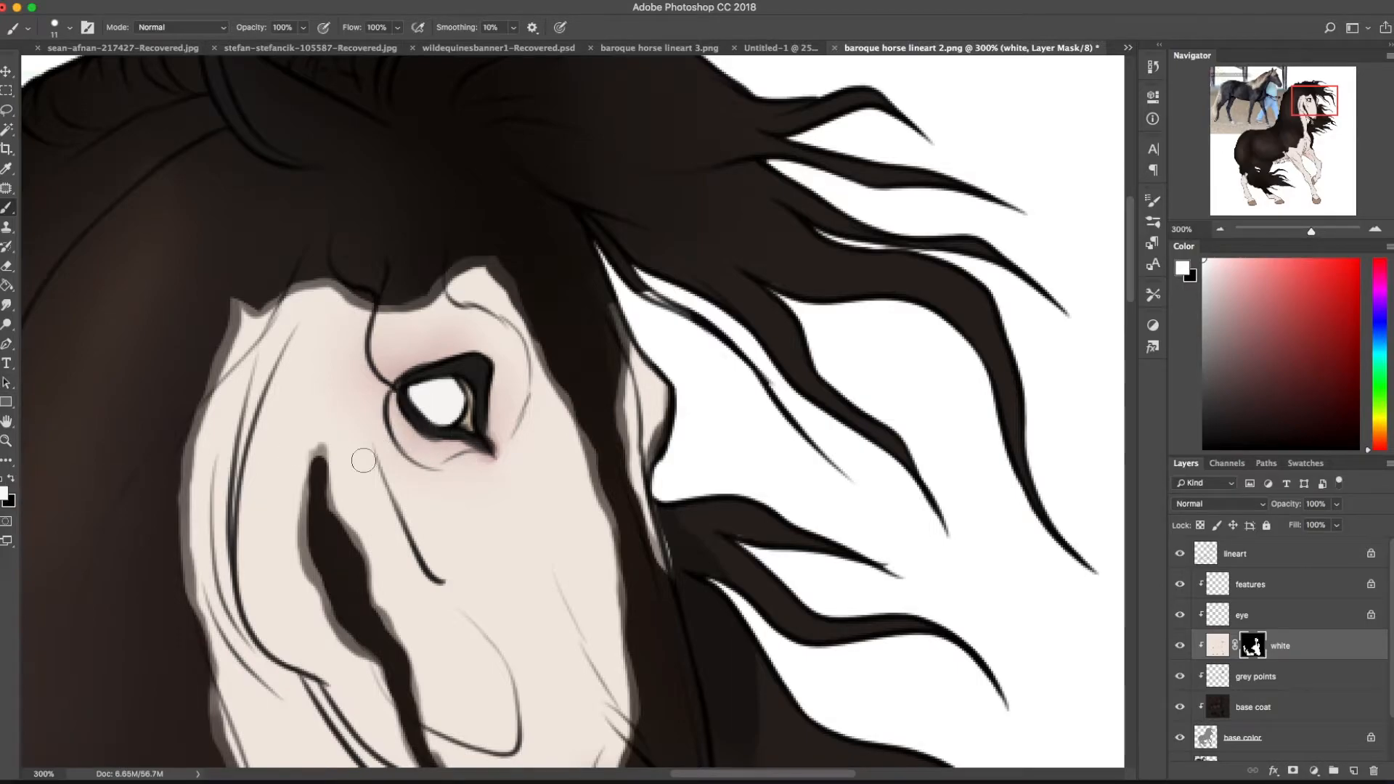
Paint white on the mask to narrow and taper the dark cheek stripe below the eye and soften its edges
{"action": "left_click_drag", "start_coordinate": [329, 498], "coordinate": [355, 530]}
{"action": "left_click_drag", "start_coordinate": [314, 437], "coordinate": [291, 535]}
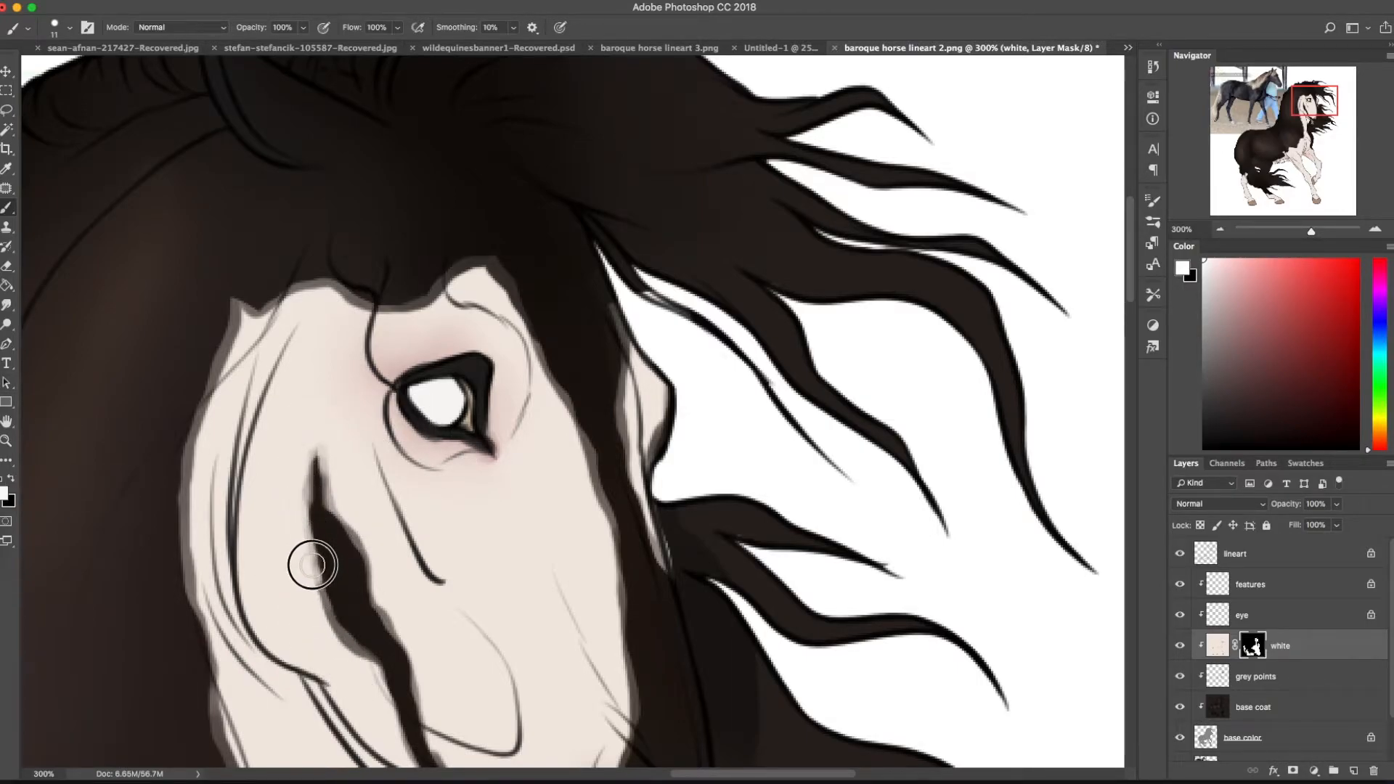
{"action": "left_click_drag", "start_coordinate": [311, 560], "coordinate": [349, 647]}
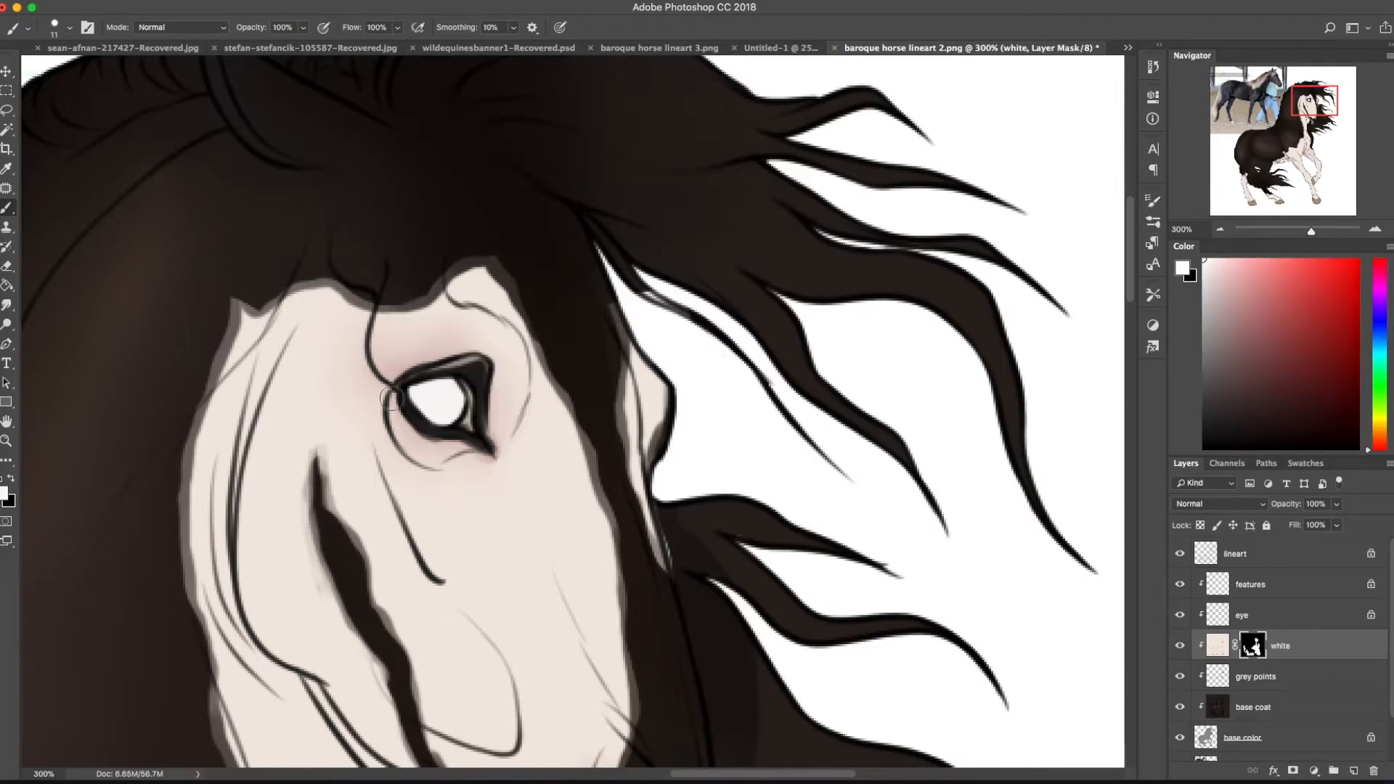
Try three white stripes across the neck by painting white on the white layer's mask with a 28 px brush
{"action": "left_click", "coordinate": [1220, 229]}
{"action": "left_click", "coordinate": [1221, 229]}
{"action": "left_click", "coordinate": [1220, 229]}
{"action": "mouse_move", "coordinate": [642, 718]}
{"action": "left_mouse_down"}
{"action": "mouse_move", "coordinate": [753, 445]}
{"action": "mouse_move", "coordinate": [703, 523]}
{"action": "mouse_move", "coordinate": [728, 535]}
{"action": "mouse_move", "coordinate": [722, 546]}
{"action": "left_mouse_up"}
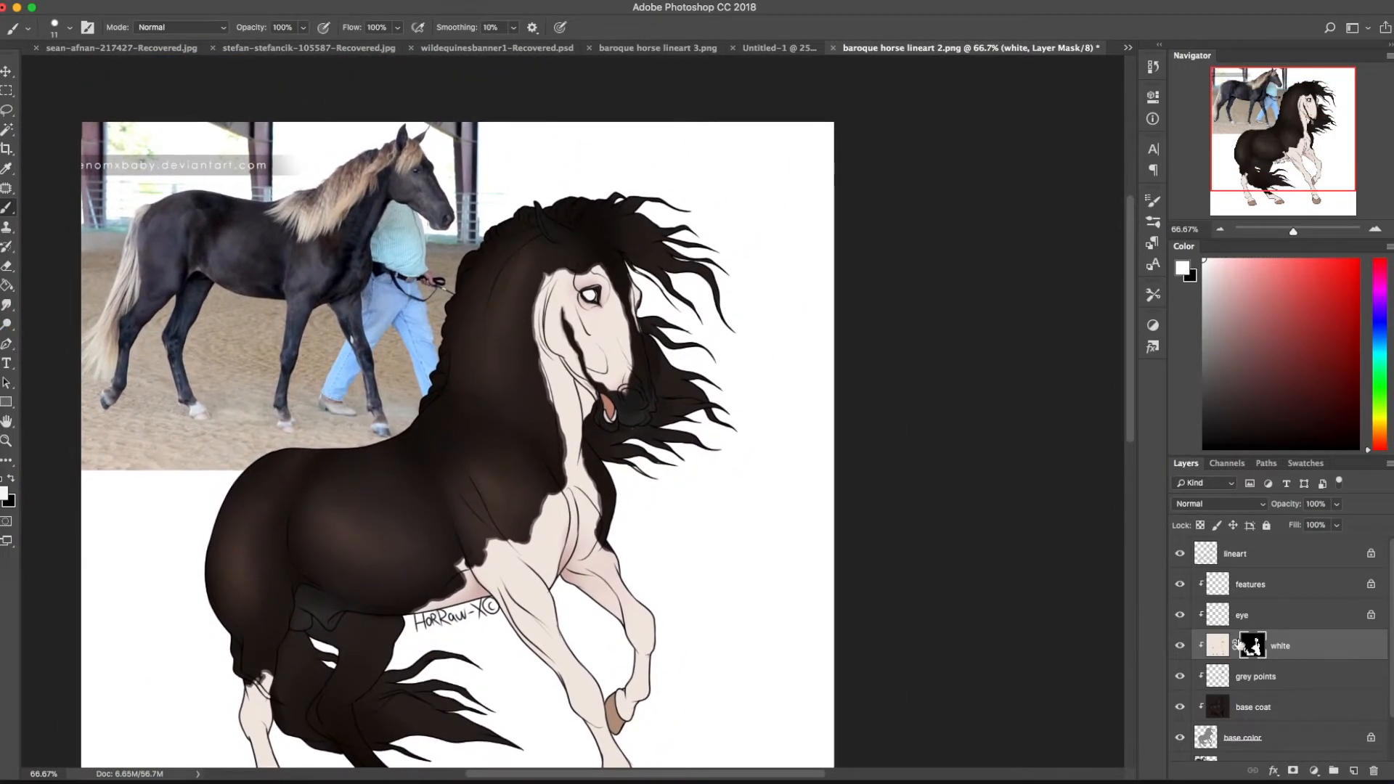
{"action": "right_click", "coordinate": [514, 427]}
{"action": "left_click_drag", "start_coordinate": [607, 280], "coordinate": [613, 282]}
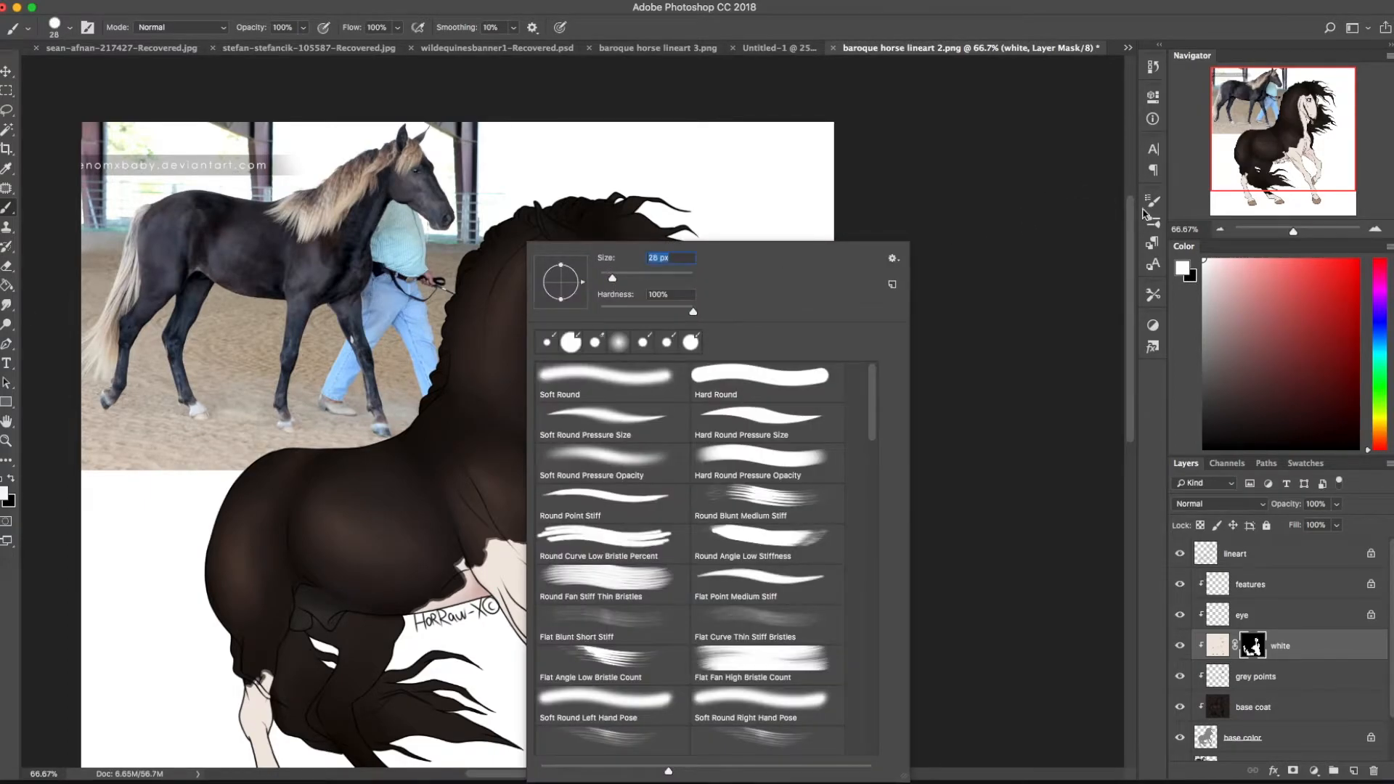
{"action": "left_click", "coordinate": [1051, 183]}
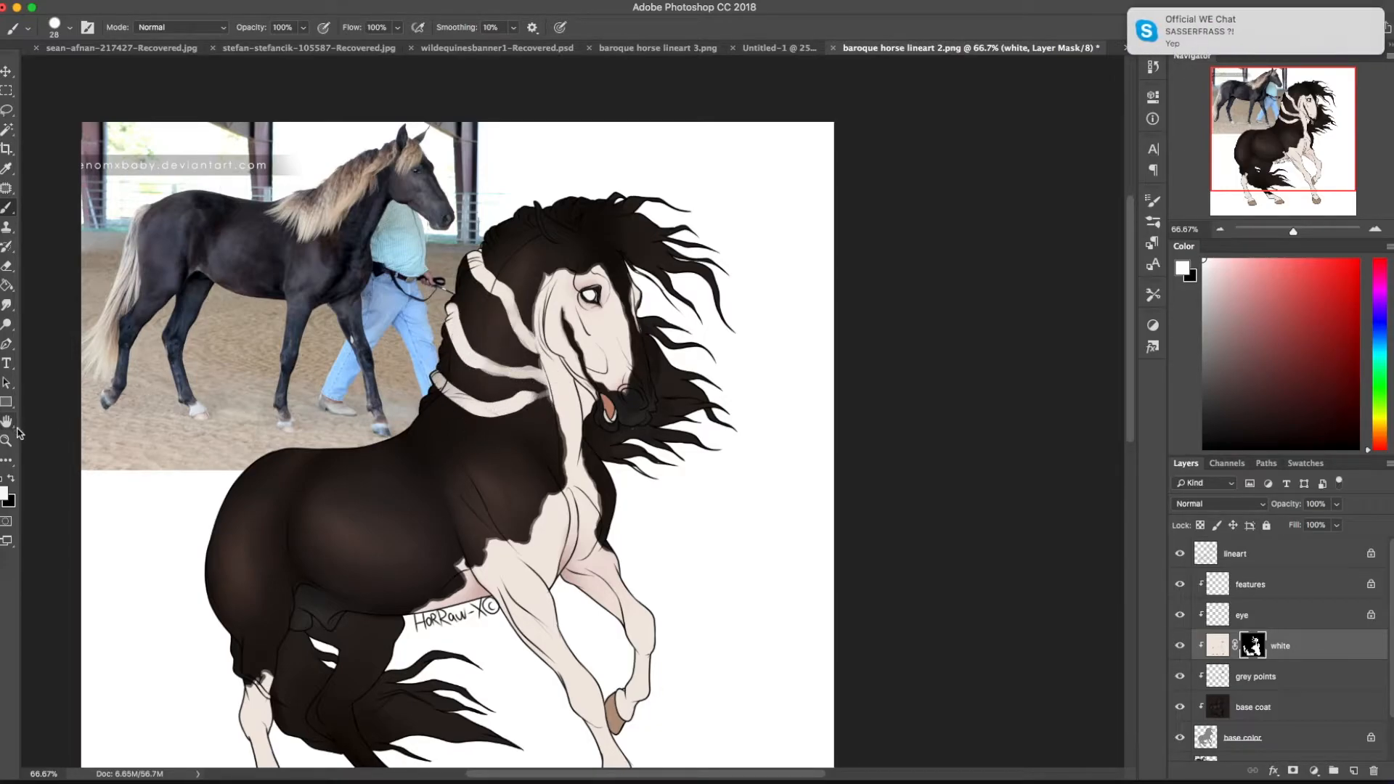
Thin the white neck stripes and soften their edges by painting black on the mask
{"action": "left_click", "coordinate": [1376, 232]}
{"action": "left_click", "coordinate": [1376, 232]}
{"action": "left_click", "coordinate": [1376, 231]}
{"action": "left_click_drag", "start_coordinate": [320, 457], "coordinate": [684, 582]}
{"action": "mouse_move", "coordinate": [296, 416]}
{"action": "left_mouse_down"}
{"action": "mouse_move", "coordinate": [327, 465]}
{"action": "mouse_move", "coordinate": [404, 498]}
{"action": "left_mouse_up"}
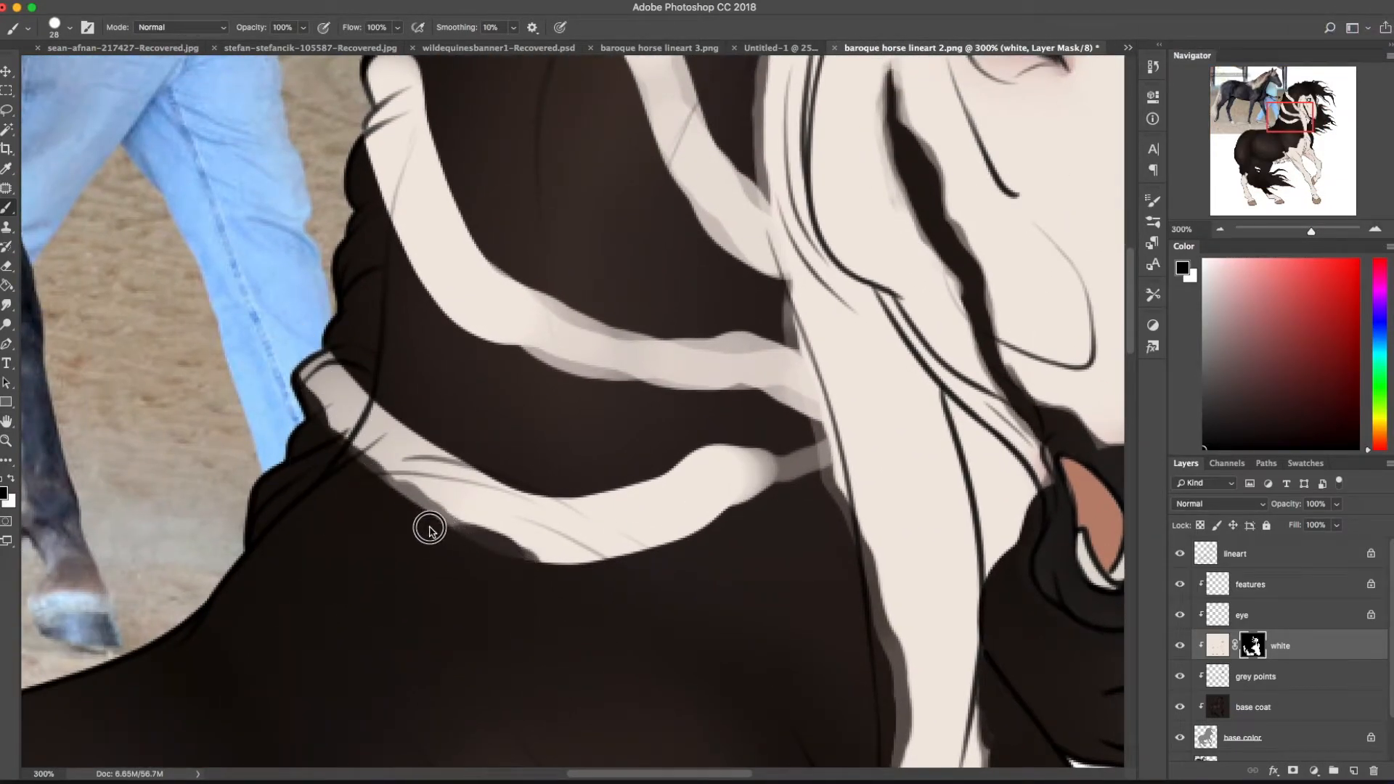
{"action": "mouse_move", "coordinate": [348, 348]}
{"action": "left_mouse_down"}
{"action": "mouse_move", "coordinate": [445, 438]}
{"action": "mouse_move", "coordinate": [553, 492]}
{"action": "mouse_move", "coordinate": [729, 443]}
{"action": "mouse_move", "coordinate": [777, 449]}
{"action": "mouse_move", "coordinate": [667, 476]}
{"action": "mouse_move", "coordinate": [549, 479]}
{"action": "mouse_move", "coordinate": [544, 580]}
{"action": "mouse_move", "coordinate": [711, 547]}
{"action": "mouse_move", "coordinate": [803, 499]}
{"action": "mouse_move", "coordinate": [554, 574]}
{"action": "mouse_move", "coordinate": [397, 537]}
{"action": "mouse_move", "coordinate": [357, 163]}
{"action": "mouse_move", "coordinate": [446, 319]}
{"action": "mouse_move", "coordinate": [555, 372]}
{"action": "mouse_move", "coordinate": [795, 419]}
{"action": "mouse_move", "coordinate": [694, 372]}
{"action": "mouse_move", "coordinate": [549, 388]}
{"action": "mouse_move", "coordinate": [636, 405]}
{"action": "left_mouse_up"}
{"action": "mouse_move", "coordinate": [426, 107]}
{"action": "left_mouse_down"}
{"action": "mouse_move", "coordinate": [376, 223]}
{"action": "mouse_move", "coordinate": [433, 345]}
{"action": "mouse_move", "coordinate": [546, 416]}
{"action": "mouse_move", "coordinate": [681, 435]}
{"action": "left_mouse_up"}
{"action": "left_click_drag", "start_coordinate": [390, 311], "coordinate": [348, 585]}
{"action": "mouse_move", "coordinate": [362, 194]}
{"action": "left_mouse_down"}
{"action": "mouse_move", "coordinate": [418, 287]}
{"action": "mouse_move", "coordinate": [536, 408]}
{"action": "mouse_move", "coordinate": [653, 621]}
{"action": "mouse_move", "coordinate": [463, 371]}
{"action": "mouse_move", "coordinate": [613, 606]}
{"action": "left_mouse_up"}
{"action": "left_click_drag", "start_coordinate": [451, 371], "coordinate": [314, 192]}
{"action": "mouse_move", "coordinate": [458, 129]}
{"action": "left_mouse_down"}
{"action": "mouse_move", "coordinate": [450, 176]}
{"action": "mouse_move", "coordinate": [484, 232]}
{"action": "mouse_move", "coordinate": [573, 317]}
{"action": "mouse_move", "coordinate": [651, 513]}
{"action": "left_mouse_up"}
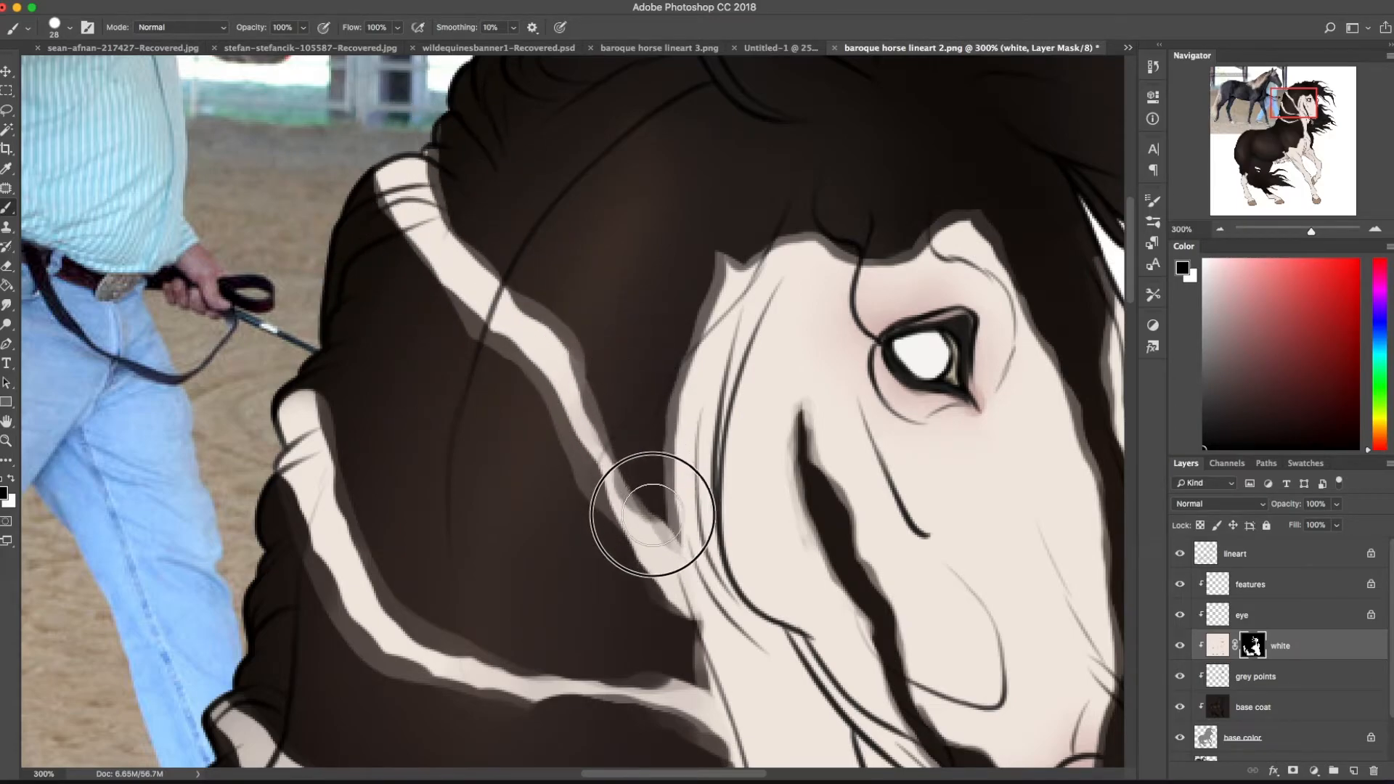
Step back and forth through the history to compare the neck with and without the white stripes
{"action": "left_click", "coordinate": [1220, 230]}
{"action": "left_click", "coordinate": [1220, 230]}
{"action": "left_click", "coordinate": [1220, 230]}
{"action": "left_click", "coordinate": [1220, 230]}
{"action": "left_click", "coordinate": [1219, 229]}
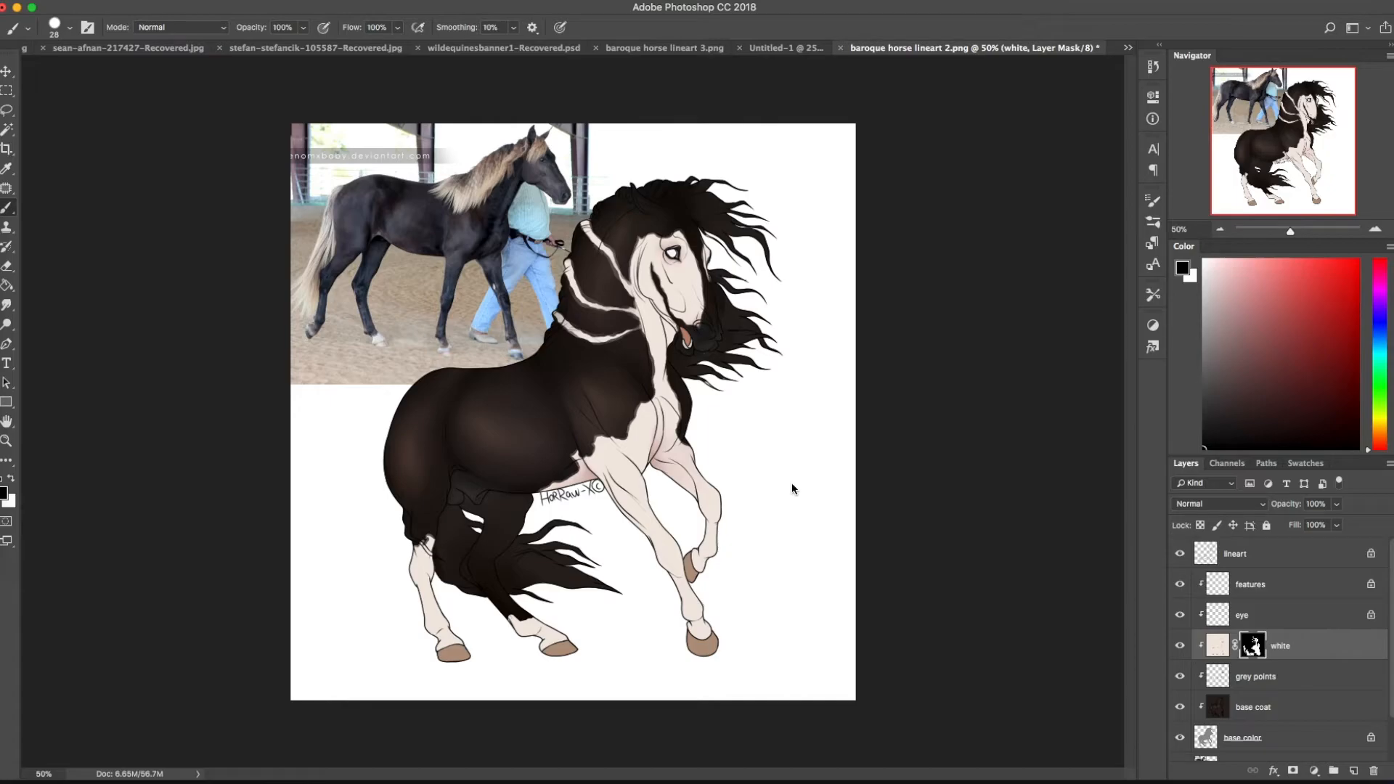
{"action": "key", "text": "alt+super+z"}
{"action": "key", "text": "alt+super+z"}
{"action": "key", "text": "alt+super+z"}
{"action": "key", "text": "alt+super+z"}
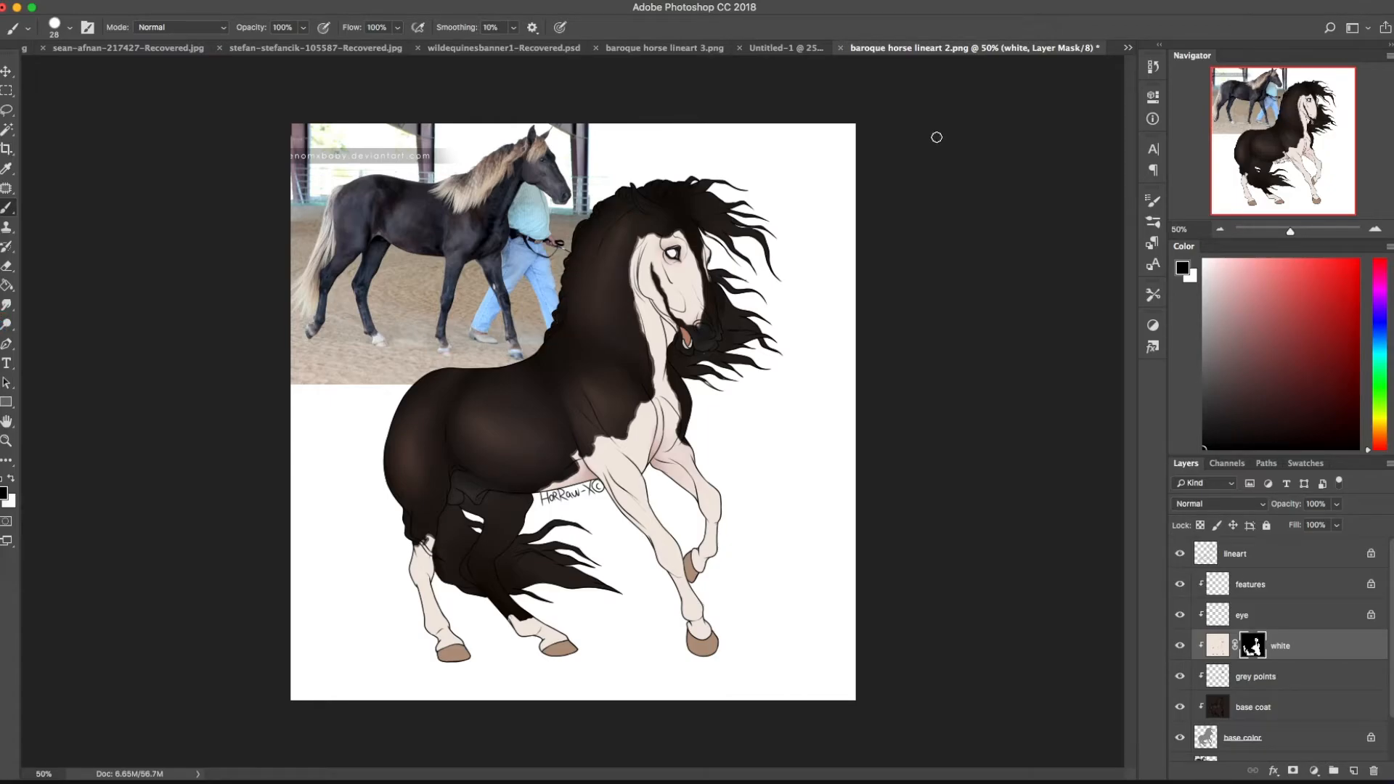
{"action": "key", "text": "shift+super+z"}
{"action": "key", "text": "shift+super+z"}
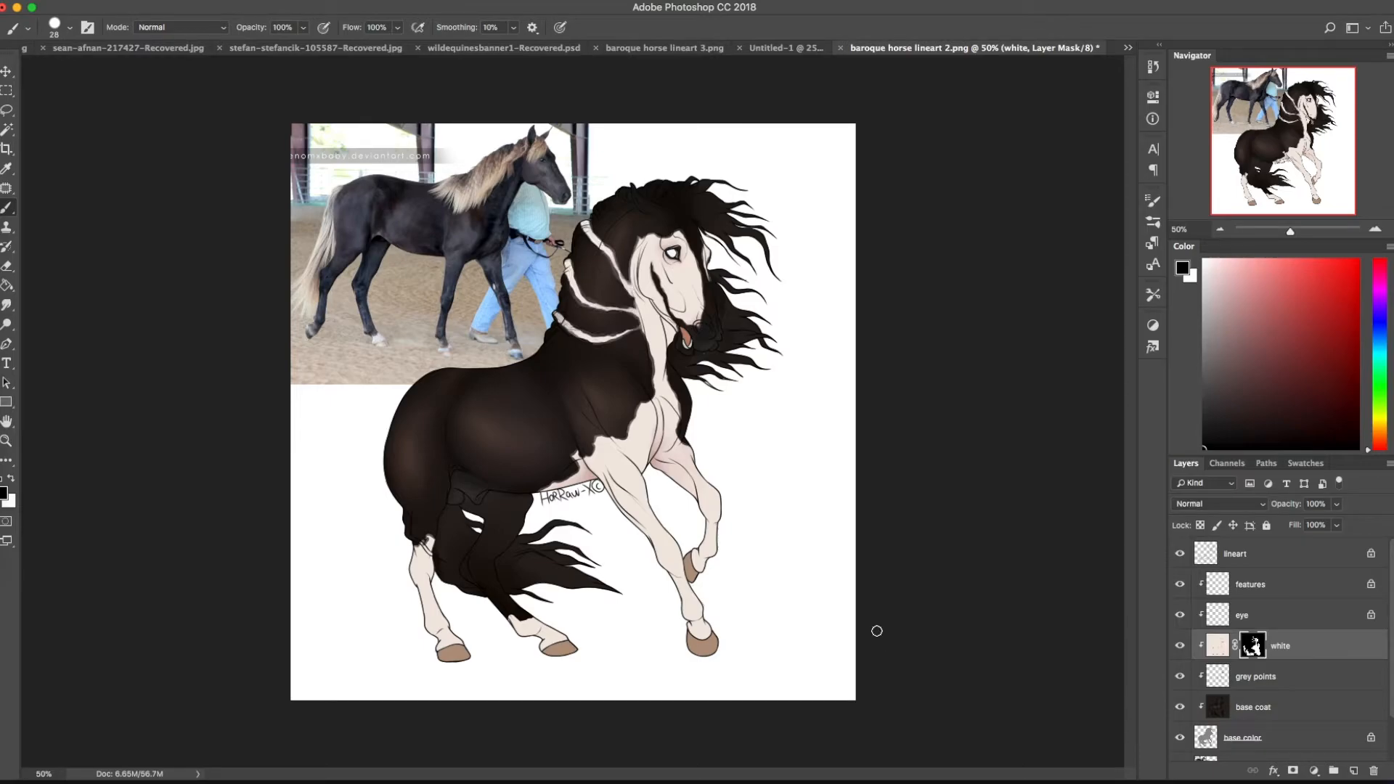
{"action": "key", "text": "alt+super+z"}
{"action": "key", "text": "alt+super+z"}
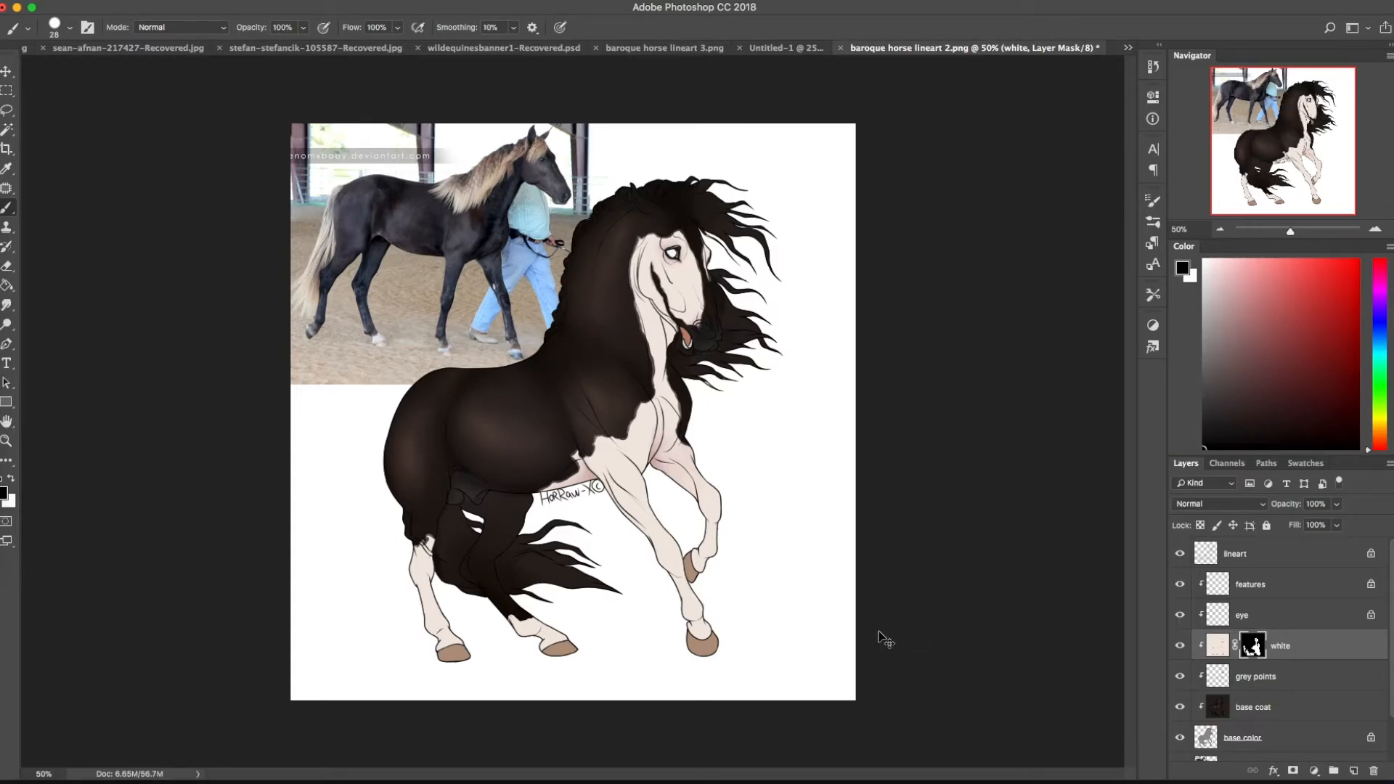
Undo the white stripes painted across the neck
{"action": "key", "text": "super+z"}
{"action": "key", "text": "super+z"}
{"action": "key", "text": "super+z"}
{"action": "key", "text": "super+z"}
{"action": "key", "text": "super+z"}
{"action": "key", "text": "super+z"}
{"action": "key", "text": "super+z"}
{"action": "key", "text": "super+z"}
Create a clipped layer above the white layer and sample the pale beige of the reference horse's mane for a 97 px brush
{"action": "left_click", "coordinate": [1352, 771]}
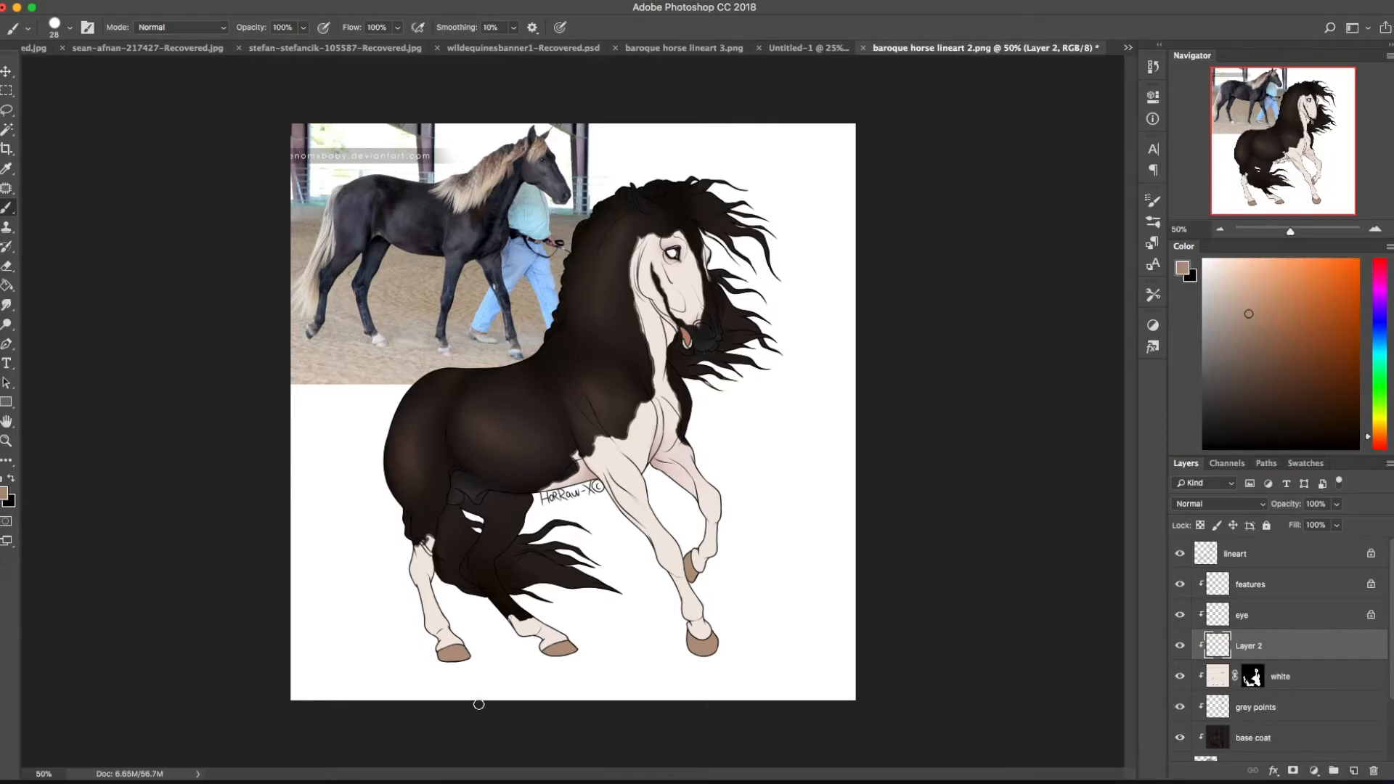
{"action": "left_click", "coordinate": [469, 201], "text": "alt"}
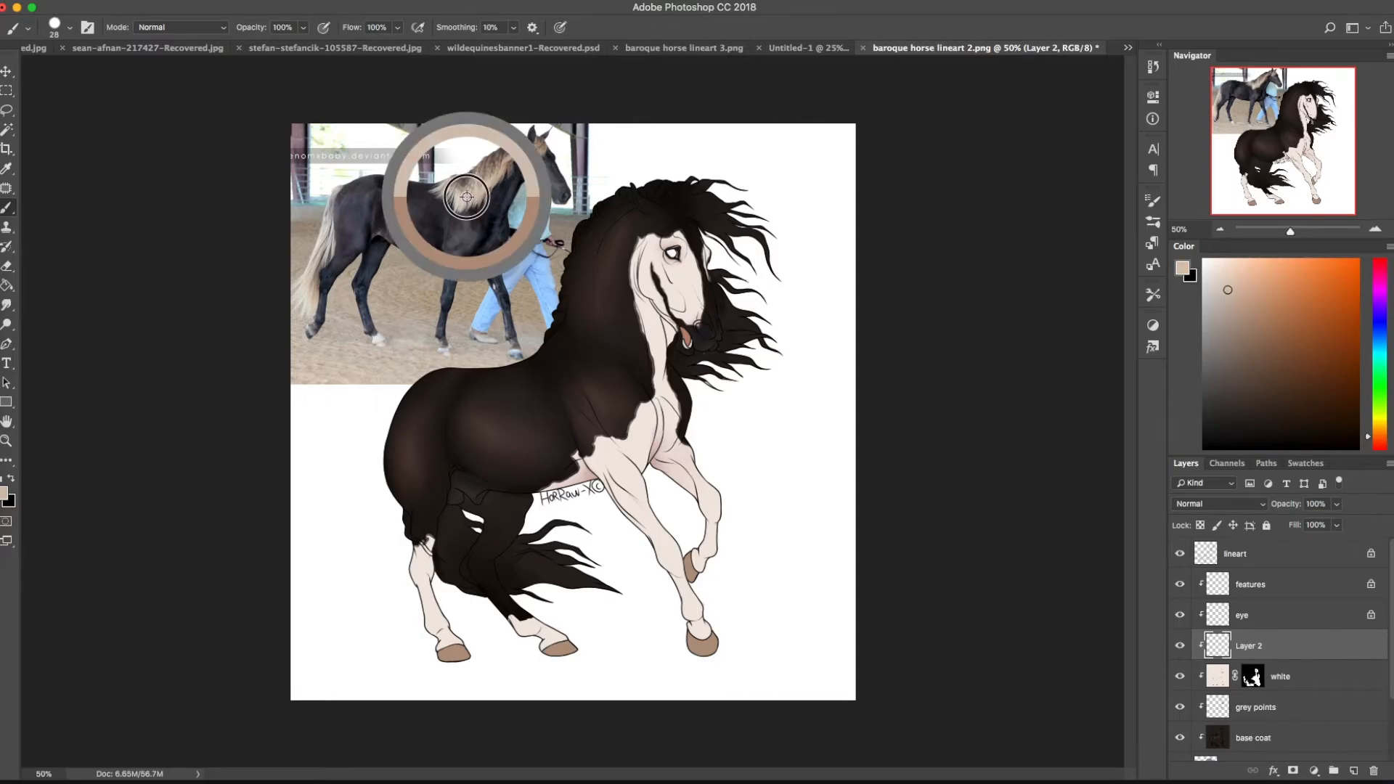
{"action": "right_click", "coordinate": [592, 592]}
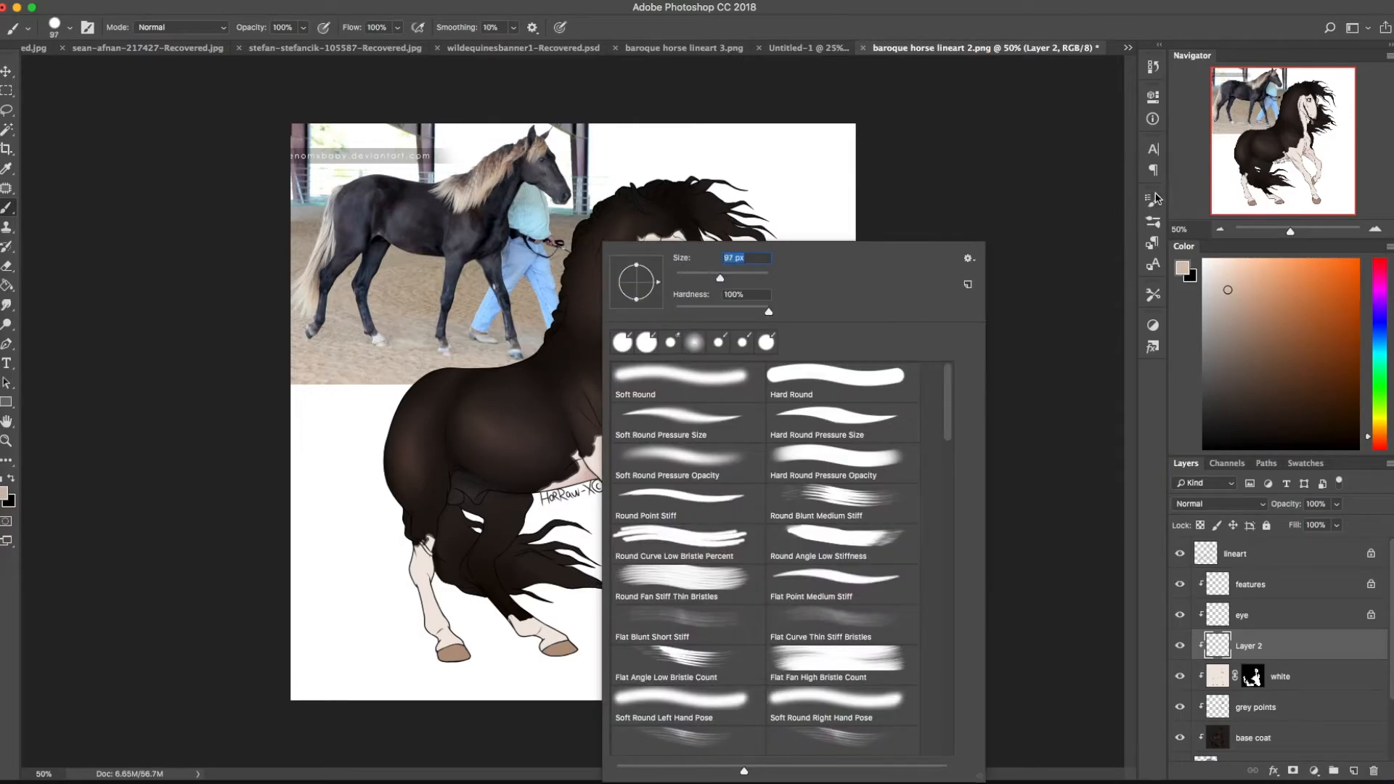
{"action": "left_click", "coordinate": [1154, 196]}
{"action": "left_click", "coordinate": [1154, 196]}
Fill the flowing tail strands and the strip beside the hind leg with beige, reducing the brush to 38 px
{"action": "key", "text": "super+equal"}
{"action": "key", "text": "super+equal"}
{"action": "key", "text": "super+equal"}
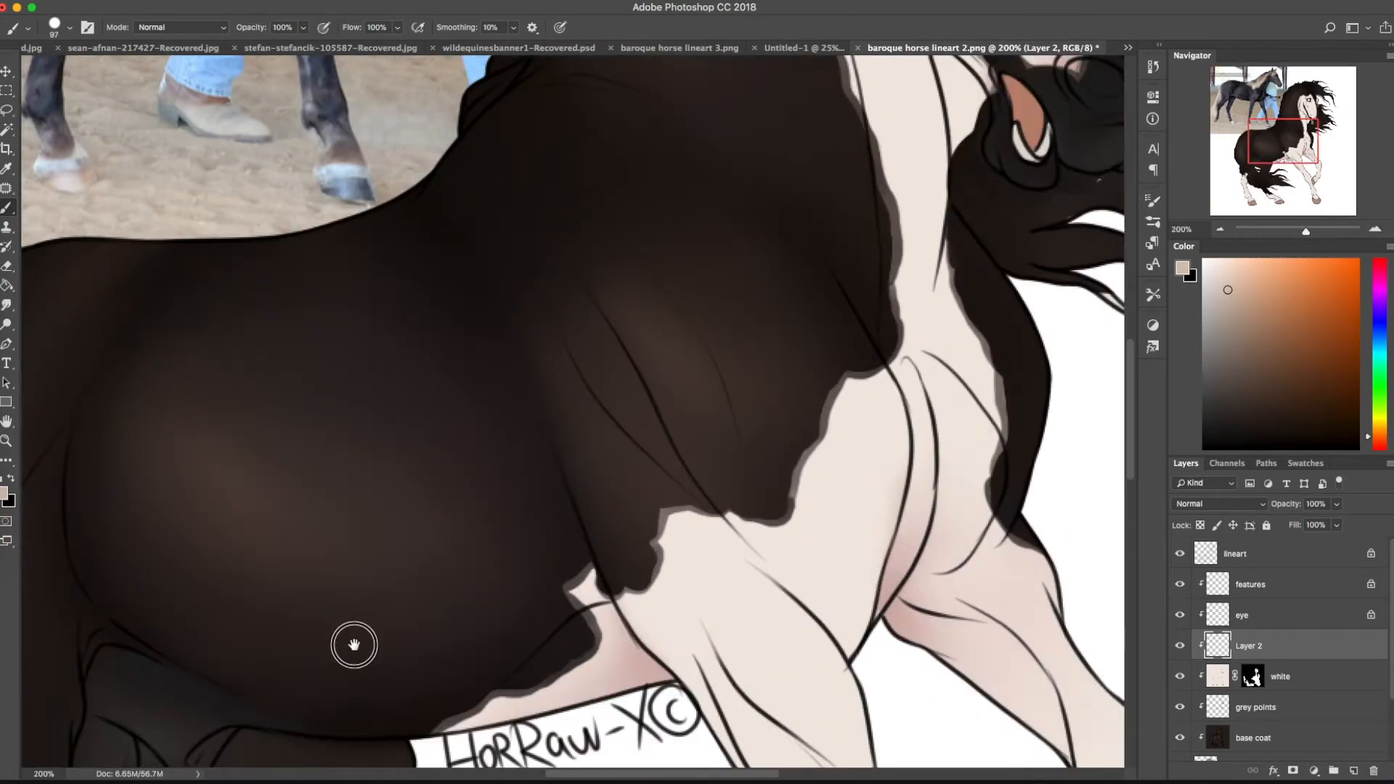
{"action": "left_click_drag", "start_coordinate": [372, 666], "coordinate": [589, 26]}
{"action": "mouse_move", "coordinate": [825, 193]}
{"action": "left_mouse_down"}
{"action": "mouse_move", "coordinate": [662, 293]}
{"action": "mouse_move", "coordinate": [670, 390]}
{"action": "mouse_move", "coordinate": [635, 355]}
{"action": "mouse_move", "coordinate": [633, 275]}
{"action": "mouse_move", "coordinate": [639, 323]}
{"action": "mouse_move", "coordinate": [632, 309]}
{"action": "mouse_move", "coordinate": [690, 418]}
{"action": "mouse_move", "coordinate": [938, 466]}
{"action": "left_mouse_up"}
{"action": "right_click", "coordinate": [758, 353]}
{"action": "left_click_drag", "start_coordinate": [864, 278], "coordinate": [855, 279]}
{"action": "mouse_move", "coordinate": [579, 328]}
{"action": "left_mouse_down"}
{"action": "mouse_move", "coordinate": [588, 291]}
{"action": "mouse_move", "coordinate": [509, 382]}
{"action": "mouse_move", "coordinate": [513, 420]}
{"action": "mouse_move", "coordinate": [566, 500]}
{"action": "mouse_move", "coordinate": [509, 426]}
{"action": "mouse_move", "coordinate": [560, 496]}
{"action": "mouse_move", "coordinate": [569, 476]}
{"action": "mouse_move", "coordinate": [545, 405]}
{"action": "mouse_move", "coordinate": [492, 377]}
{"action": "mouse_move", "coordinate": [553, 321]}
{"action": "left_mouse_up"}
{"action": "left_click_drag", "start_coordinate": [388, 379], "coordinate": [709, 392]}
{"action": "mouse_move", "coordinate": [479, 269]}
{"action": "left_mouse_down"}
{"action": "mouse_move", "coordinate": [423, 186]}
{"action": "mouse_move", "coordinate": [445, 201]}
{"action": "mouse_move", "coordinate": [450, 288]}
{"action": "mouse_move", "coordinate": [445, 256]}
{"action": "mouse_move", "coordinate": [484, 301]}
{"action": "left_mouse_up"}
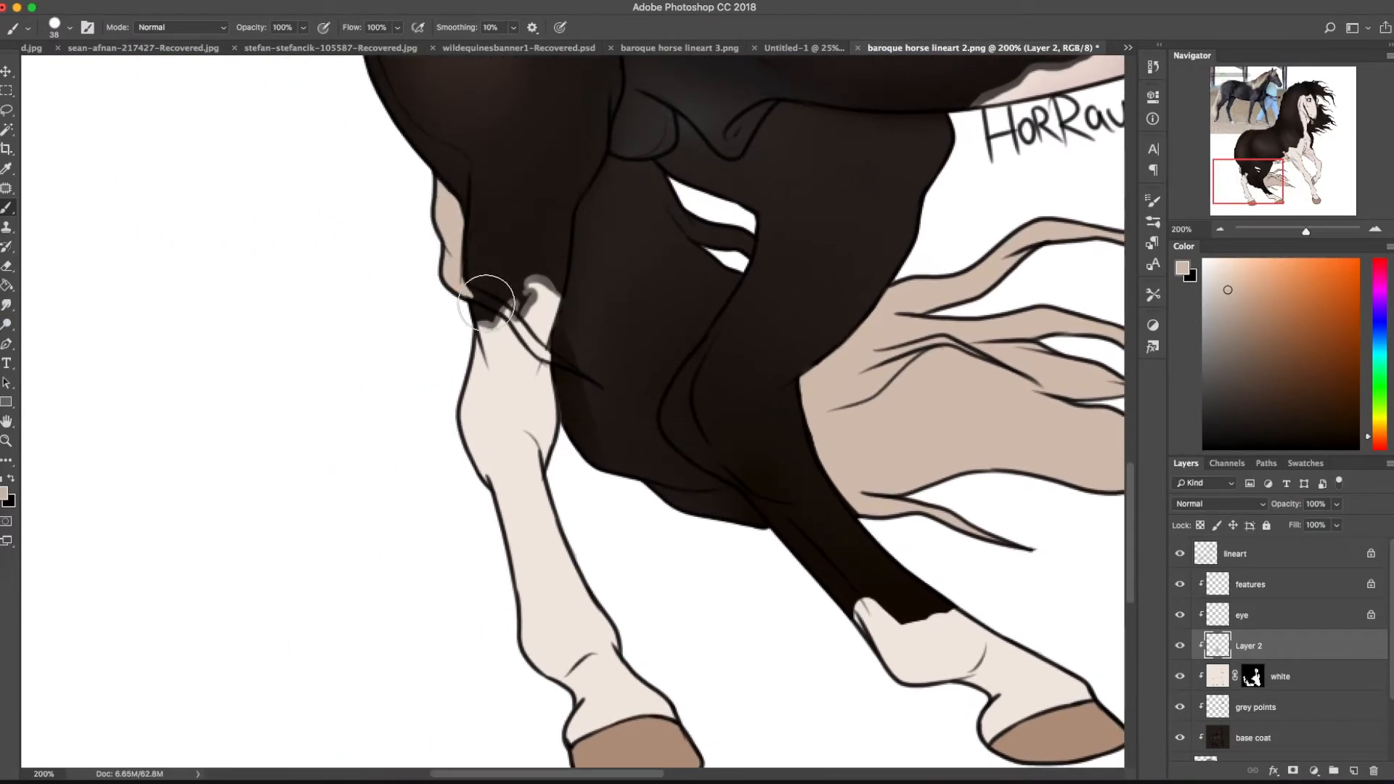
Fill the rest of the tail between and behind the hind legs with beige
{"action": "mouse_move", "coordinate": [585, 342]}
{"action": "left_mouse_down"}
{"action": "mouse_move", "coordinate": [594, 423]}
{"action": "mouse_move", "coordinate": [660, 503]}
{"action": "mouse_move", "coordinate": [701, 533]}
{"action": "mouse_move", "coordinate": [663, 483]}
{"action": "mouse_move", "coordinate": [731, 527]}
{"action": "mouse_move", "coordinate": [636, 446]}
{"action": "mouse_move", "coordinate": [629, 377]}
{"action": "mouse_move", "coordinate": [646, 352]}
{"action": "mouse_move", "coordinate": [624, 418]}
{"action": "mouse_move", "coordinate": [655, 342]}
{"action": "mouse_move", "coordinate": [719, 253]}
{"action": "mouse_move", "coordinate": [649, 222]}
{"action": "left_mouse_up"}
{"action": "mouse_move", "coordinate": [585, 278]}
{"action": "left_mouse_down"}
{"action": "mouse_move", "coordinate": [554, 380]}
{"action": "mouse_move", "coordinate": [582, 271]}
{"action": "mouse_move", "coordinate": [560, 389]}
{"action": "mouse_move", "coordinate": [596, 432]}
{"action": "mouse_move", "coordinate": [600, 290]}
{"action": "mouse_move", "coordinate": [622, 312]}
{"action": "mouse_move", "coordinate": [585, 273]}
{"action": "mouse_move", "coordinate": [591, 316]}
{"action": "left_mouse_up"}
{"action": "left_click_drag", "start_coordinate": [855, 565], "coordinate": [573, 486]}
{"action": "left_click_drag", "start_coordinate": [425, 572], "coordinate": [432, 563]}
Paint the mane tufts along the lower back edge of the neck beige
{"action": "left_click_drag", "start_coordinate": [722, 333], "coordinate": [94, 572]}
{"action": "left_click_drag", "start_coordinate": [587, 377], "coordinate": [395, 693]}
{"action": "left_click_drag", "start_coordinate": [641, 250], "coordinate": [899, 628]}
{"action": "left_click_drag", "start_coordinate": [669, 301], "coordinate": [884, 431]}
{"action": "mouse_move", "coordinate": [401, 507]}
{"action": "left_mouse_down"}
{"action": "mouse_move", "coordinate": [395, 529]}
{"action": "mouse_move", "coordinate": [438, 489]}
{"action": "mouse_move", "coordinate": [463, 423]}
{"action": "mouse_move", "coordinate": [465, 267]}
{"action": "left_mouse_up"}
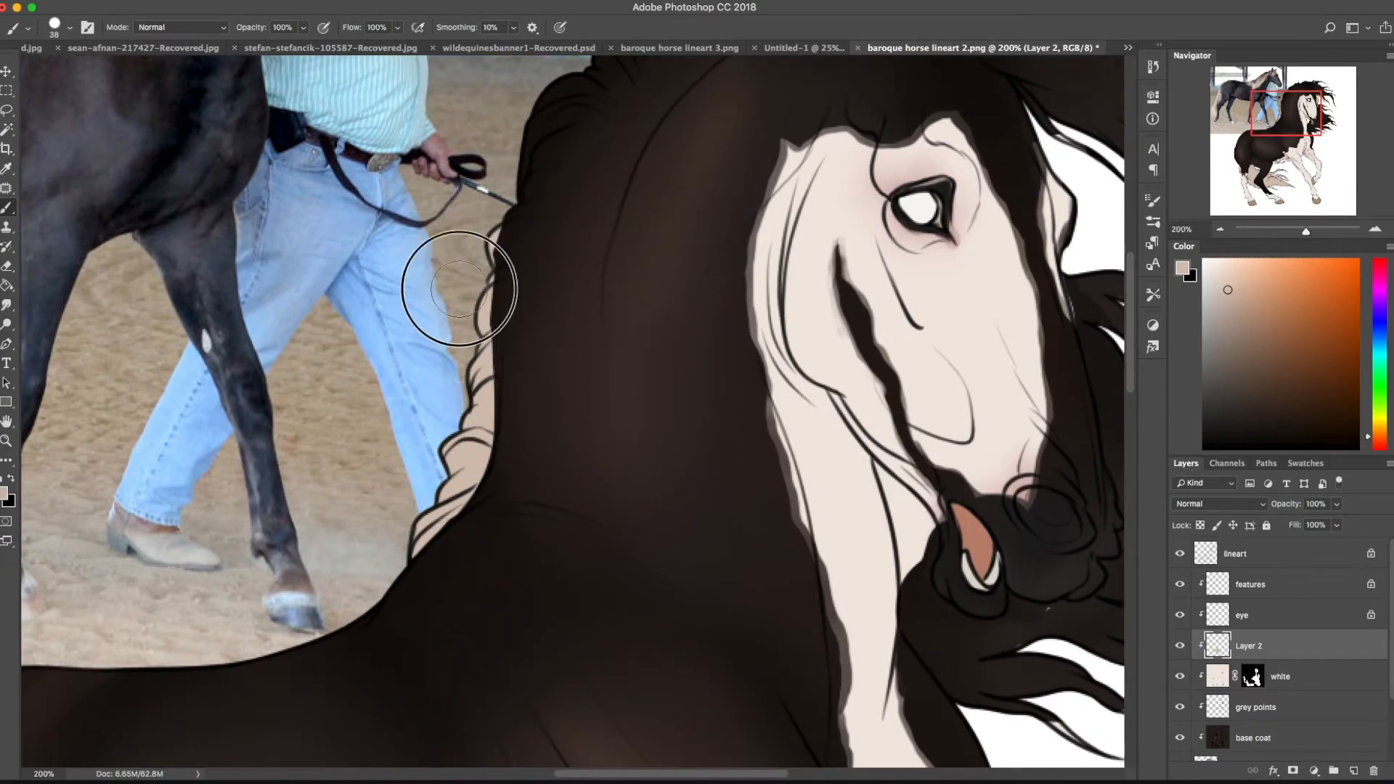
{"action": "left_click_drag", "start_coordinate": [577, 476], "coordinate": [656, 662]}
{"action": "left_click_drag", "start_coordinate": [392, 501], "coordinate": [690, 577]}
Extend the beige mane onto the neck crest with a smaller brush, using short, ragged hair strokes along its edge
{"action": "scroll", "coordinate": [747, 373], "scroll_direction": "up", "scroll_amount": 2}
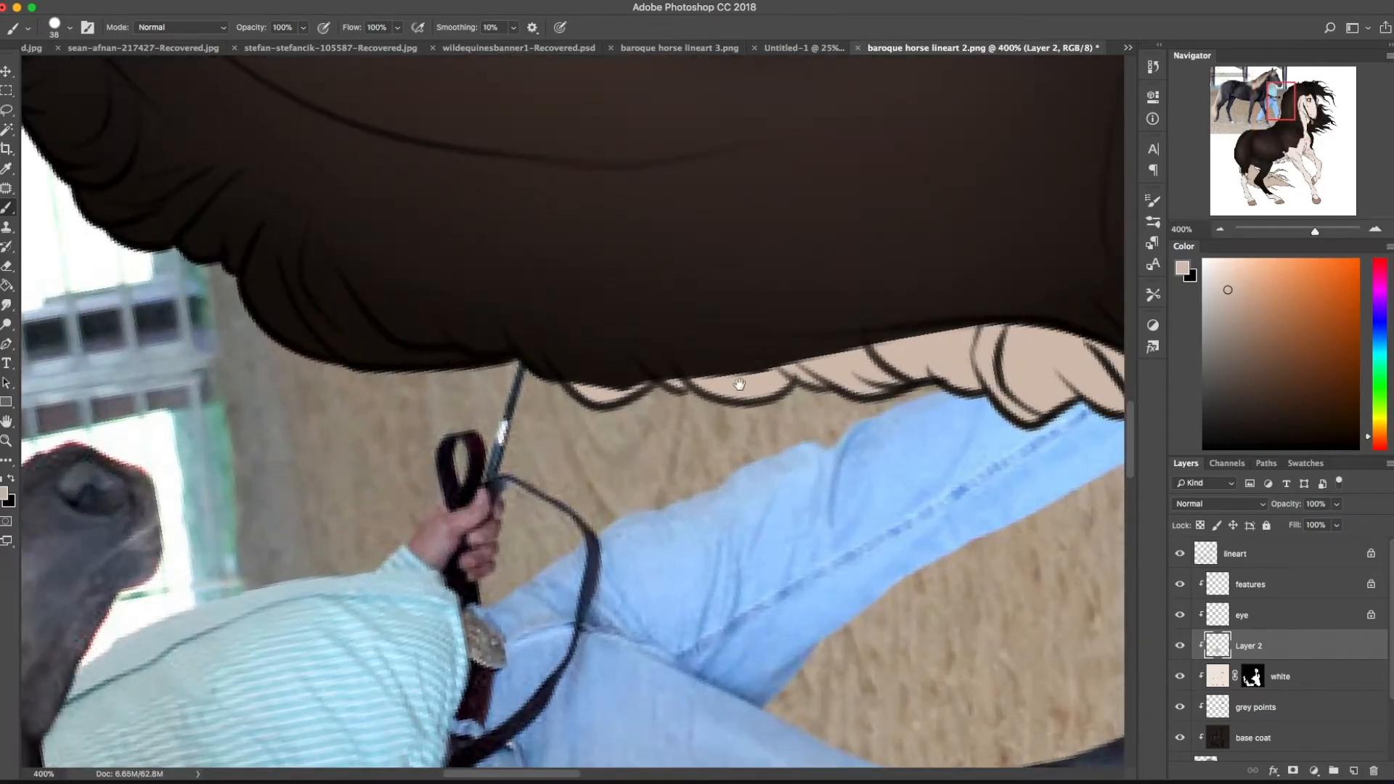
{"action": "right_click", "coordinate": [583, 432]}
{"action": "left_click_drag", "start_coordinate": [450, 396], "coordinate": [476, 423]}
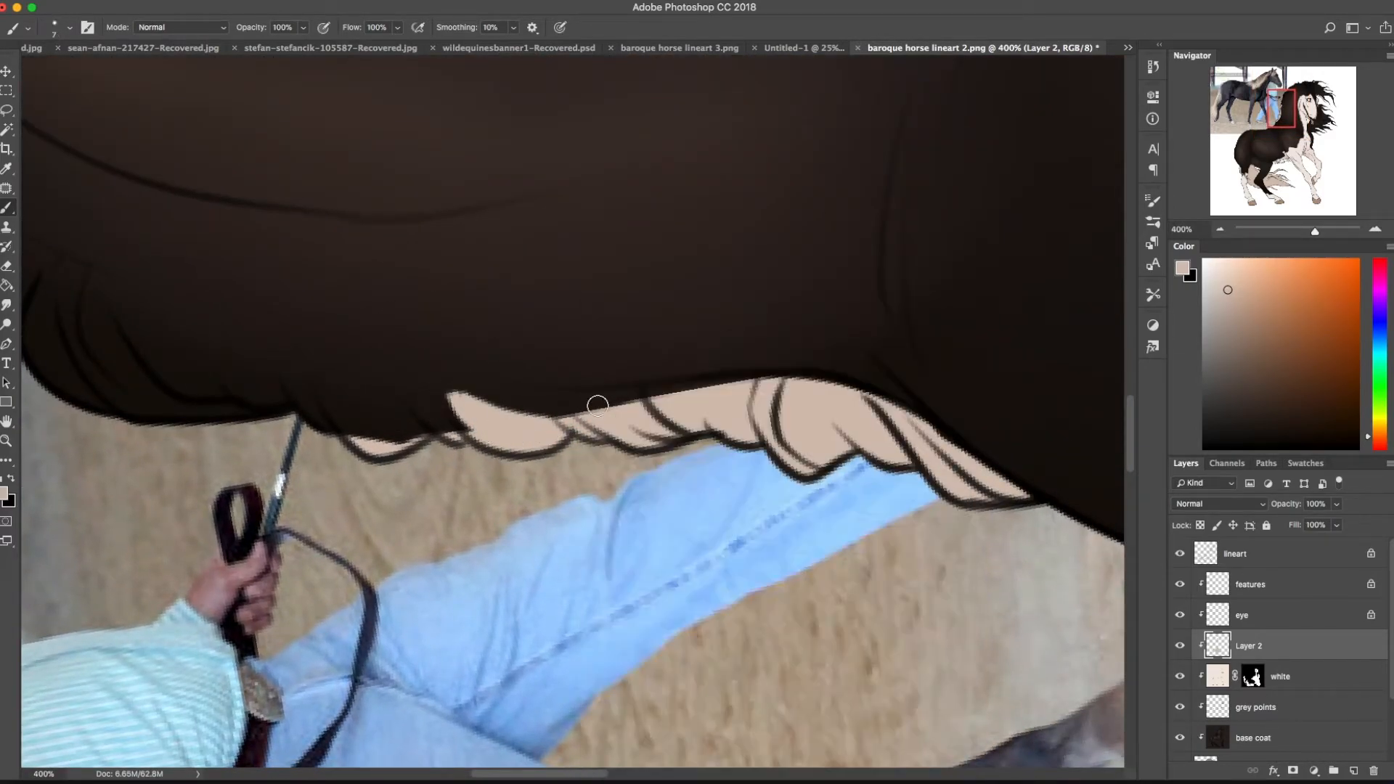
{"action": "left_click_drag", "start_coordinate": [577, 394], "coordinate": [812, 393]}
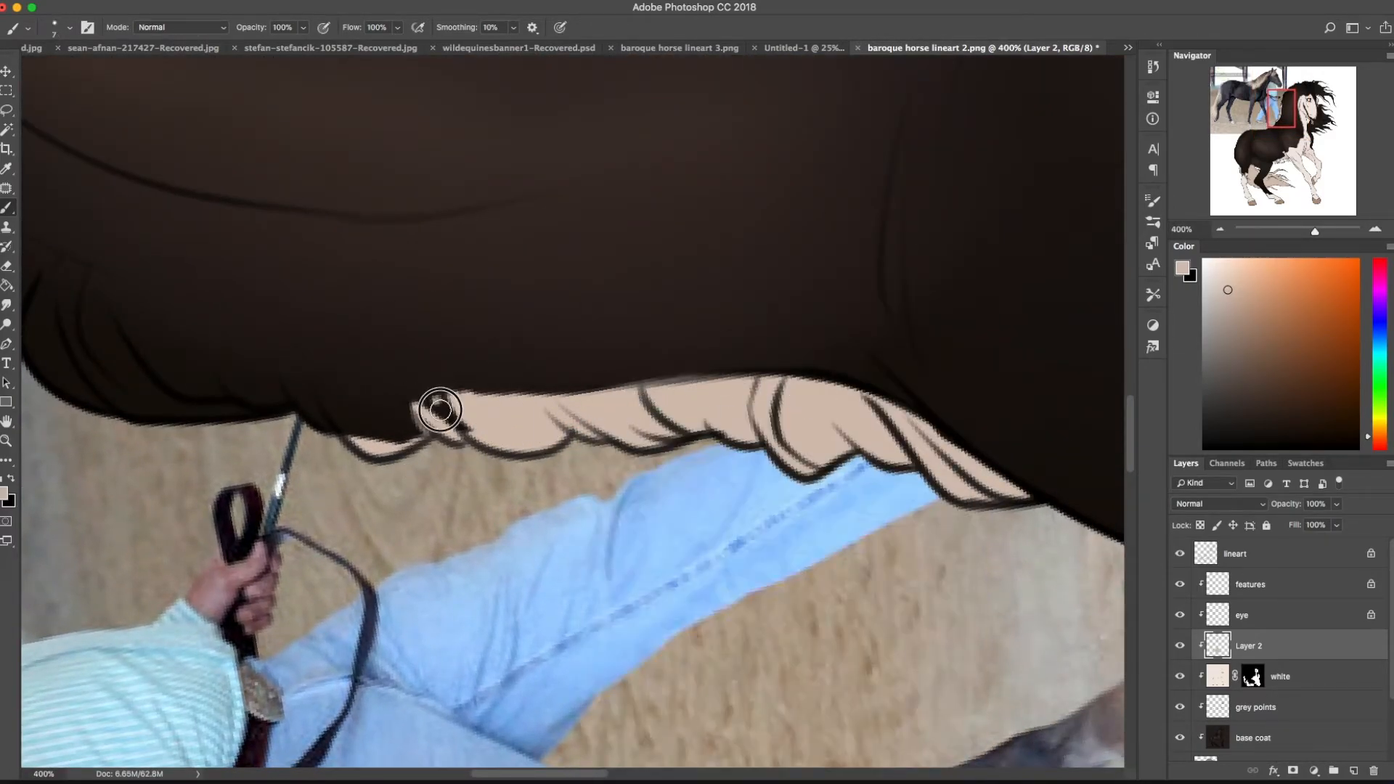
{"action": "mouse_move", "coordinate": [377, 411]}
{"action": "left_mouse_down"}
{"action": "mouse_move", "coordinate": [314, 382]}
{"action": "mouse_move", "coordinate": [326, 415]}
{"action": "left_mouse_up"}
{"action": "left_click_drag", "start_coordinate": [357, 506], "coordinate": [594, 603]}
{"action": "left_click_drag", "start_coordinate": [285, 353], "coordinate": [472, 407]}
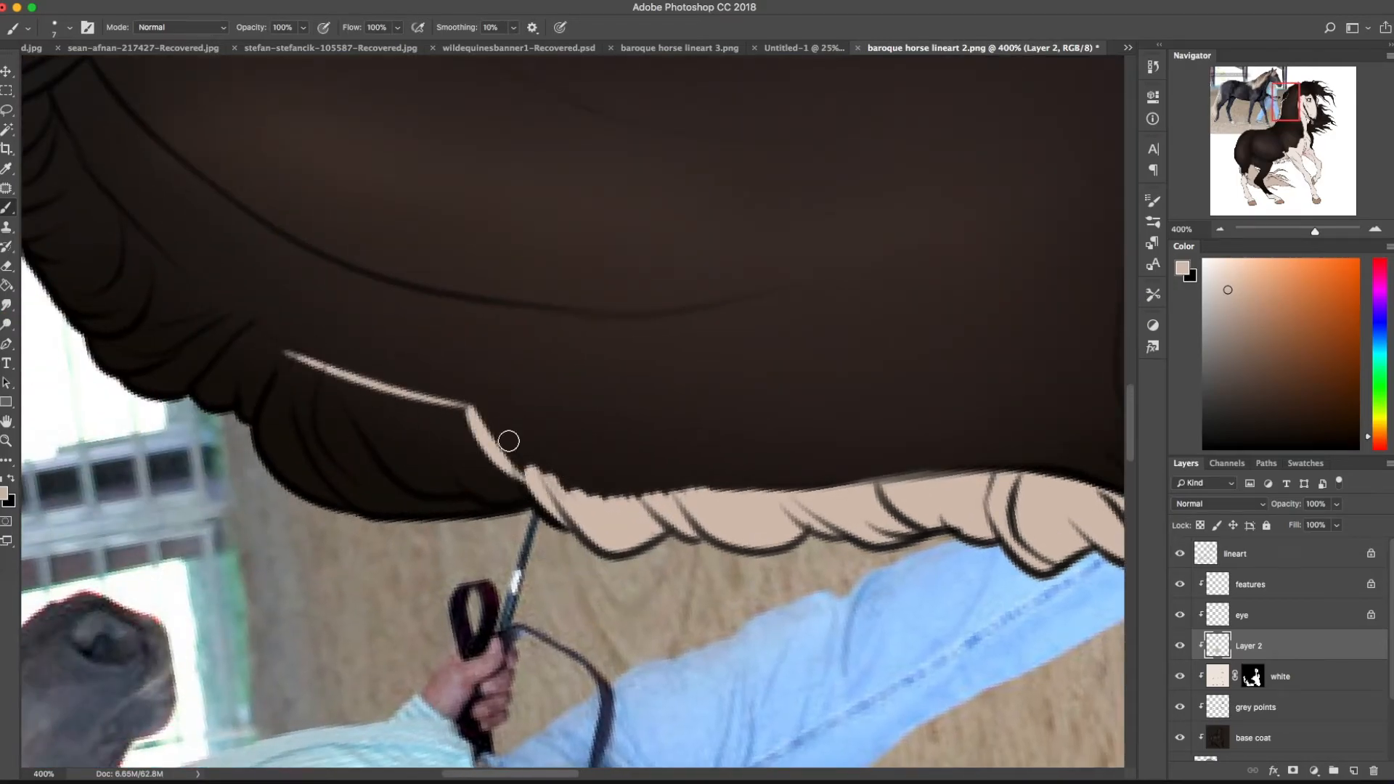
{"action": "left_click_drag", "start_coordinate": [561, 447], "coordinate": [618, 467]}
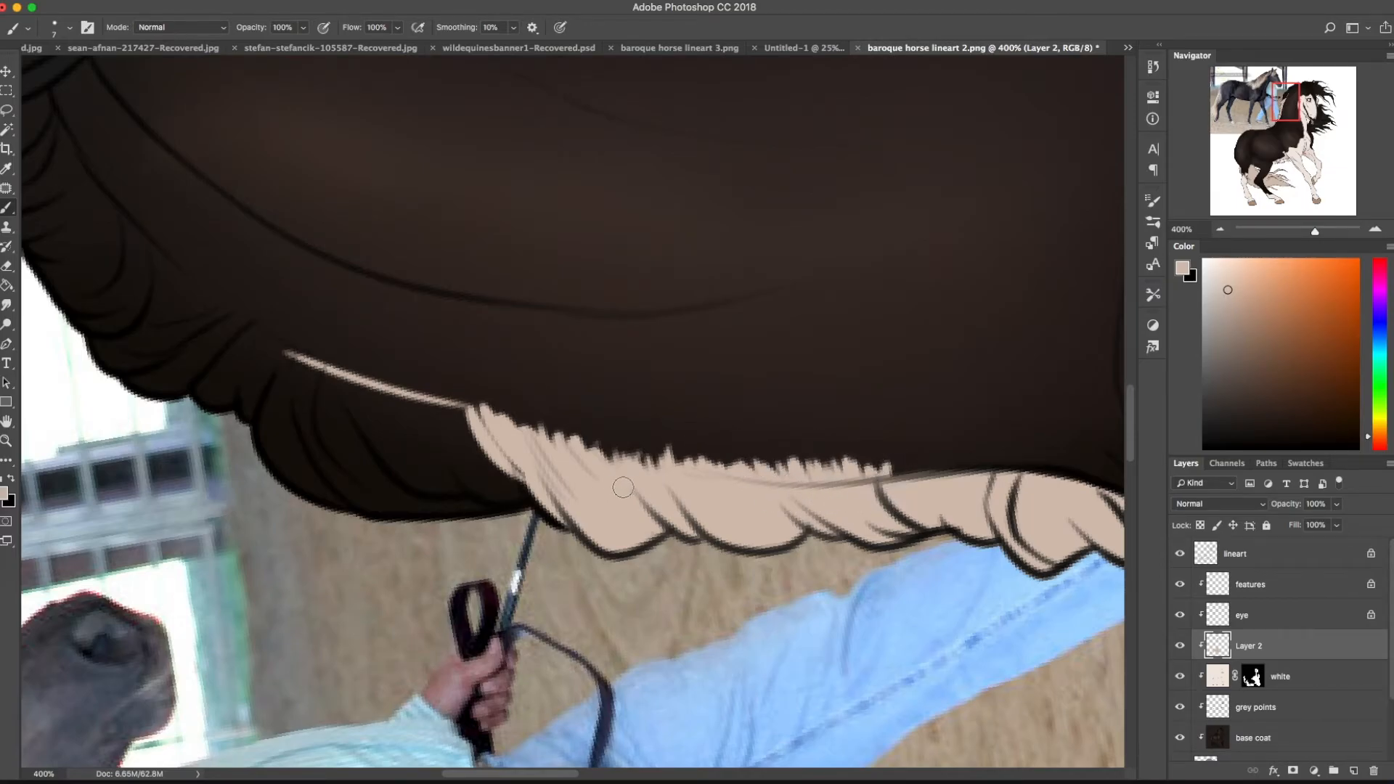
Erase parts of the ragged mane edge on the crest and paint more beige hair further up the neck
{"action": "left_click", "coordinate": [7, 267]}
{"action": "mouse_move", "coordinate": [705, 429]}
{"action": "left_mouse_down"}
{"action": "mouse_move", "coordinate": [791, 460]}
{"action": "mouse_move", "coordinate": [863, 461]}
{"action": "left_mouse_up"}
{"action": "key", "text": "b"}
{"action": "scroll", "coordinate": [676, 355], "scroll_direction": "left", "scroll_amount": 5}
{"action": "mouse_move", "coordinate": [694, 387]}
{"action": "left_mouse_down"}
{"action": "mouse_move", "coordinate": [737, 423]}
{"action": "mouse_move", "coordinate": [739, 375]}
{"action": "mouse_move", "coordinate": [791, 444]}
{"action": "left_mouse_up"}
{"action": "left_click_drag", "start_coordinate": [659, 429], "coordinate": [770, 470]}
Fill the upper mane tufts around the ear and poll with beige, joining them to the mane along the crest
{"action": "left_click_drag", "start_coordinate": [465, 240], "coordinate": [524, 385]}
{"action": "mouse_move", "coordinate": [395, 221]}
{"action": "left_mouse_down"}
{"action": "mouse_move", "coordinate": [536, 410]}
{"action": "mouse_move", "coordinate": [285, 281]}
{"action": "mouse_move", "coordinate": [327, 259]}
{"action": "mouse_move", "coordinate": [401, 395]}
{"action": "left_mouse_up"}
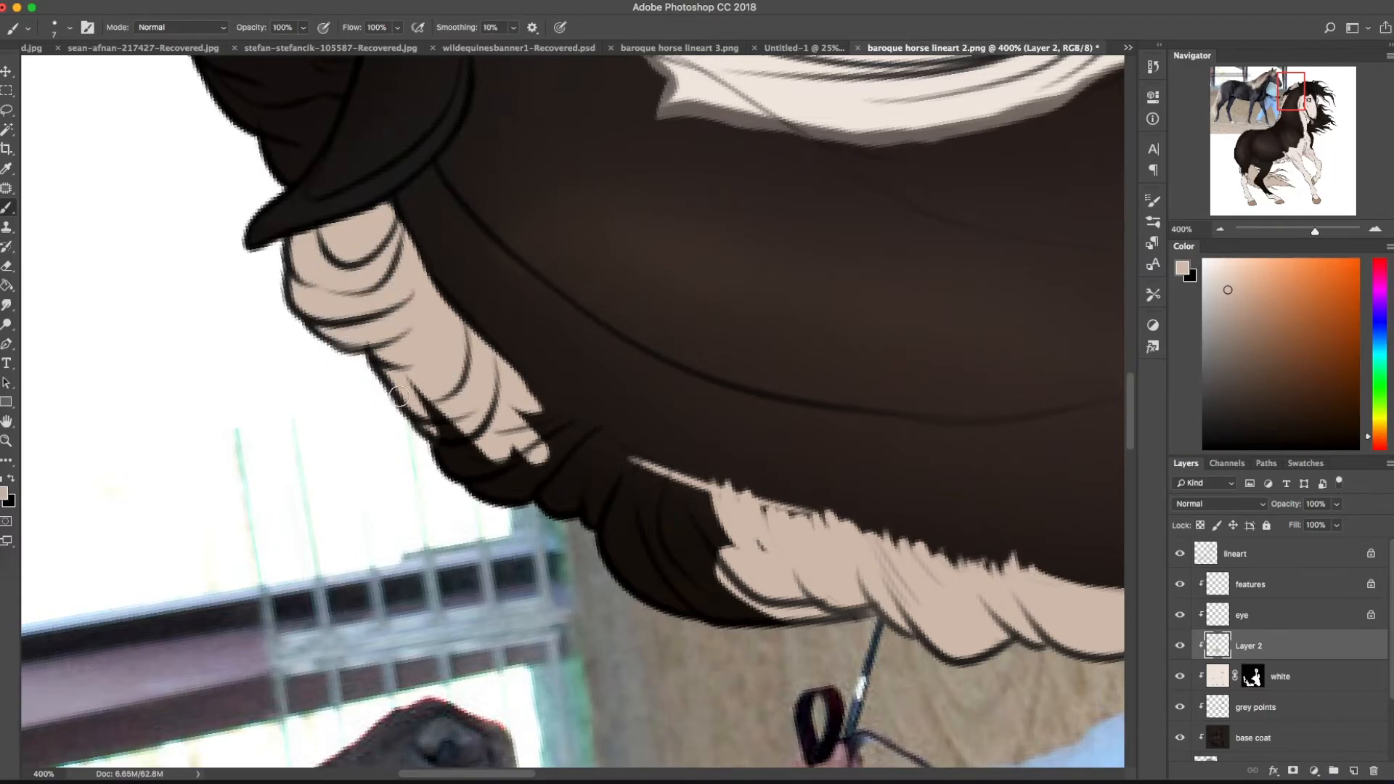
{"action": "mouse_move", "coordinate": [428, 534]}
{"action": "left_mouse_down"}
{"action": "mouse_move", "coordinate": [518, 464]}
{"action": "mouse_move", "coordinate": [573, 460]}
{"action": "mouse_move", "coordinate": [547, 445]}
{"action": "mouse_move", "coordinate": [710, 567]}
{"action": "mouse_move", "coordinate": [645, 483]}
{"action": "mouse_move", "coordinate": [768, 550]}
{"action": "left_mouse_up"}
{"action": "left_click_drag", "start_coordinate": [385, 218], "coordinate": [595, 632]}
{"action": "mouse_move", "coordinate": [508, 349]}
{"action": "left_mouse_down"}
{"action": "mouse_move", "coordinate": [607, 488]}
{"action": "mouse_move", "coordinate": [654, 433]}
{"action": "left_mouse_up"}
{"action": "mouse_move", "coordinate": [442, 291]}
{"action": "left_mouse_down"}
{"action": "mouse_move", "coordinate": [407, 215]}
{"action": "mouse_move", "coordinate": [432, 283]}
{"action": "left_mouse_up"}
{"action": "mouse_move", "coordinate": [432, 283]}
{"action": "left_mouse_down"}
{"action": "mouse_move", "coordinate": [531, 322]}
{"action": "mouse_move", "coordinate": [442, 247]}
{"action": "mouse_move", "coordinate": [407, 188]}
{"action": "mouse_move", "coordinate": [433, 140]}
{"action": "mouse_move", "coordinate": [529, 212]}
{"action": "mouse_move", "coordinate": [616, 442]}
{"action": "mouse_move", "coordinate": [547, 326]}
{"action": "mouse_move", "coordinate": [732, 530]}
{"action": "left_mouse_up"}
{"action": "mouse_move", "coordinate": [494, 399]}
{"action": "left_mouse_down"}
{"action": "mouse_move", "coordinate": [642, 235]}
{"action": "mouse_move", "coordinate": [725, 479]}
{"action": "mouse_move", "coordinate": [717, 614]}
{"action": "left_mouse_up"}
{"action": "left_click_drag", "start_coordinate": [585, 226], "coordinate": [615, 631]}
{"action": "left_click_drag", "start_coordinate": [522, 617], "coordinate": [648, 524]}
{"action": "mouse_move", "coordinate": [631, 555]}
{"action": "left_mouse_down"}
{"action": "mouse_move", "coordinate": [730, 407]}
{"action": "mouse_move", "coordinate": [541, 355]}
{"action": "mouse_move", "coordinate": [968, 557]}
{"action": "mouse_move", "coordinate": [612, 320]}
{"action": "mouse_move", "coordinate": [639, 463]}
{"action": "left_mouse_up"}
{"action": "mouse_move", "coordinate": [578, 426]}
{"action": "left_mouse_down"}
{"action": "mouse_move", "coordinate": [414, 370]}
{"action": "mouse_move", "coordinate": [748, 443]}
{"action": "left_mouse_up"}
Fill the forelock and the windblown mane strands behind the face and muzzle with beige, using a 39 px brush
{"action": "right_click", "coordinate": [633, 349]}
{"action": "left_click", "coordinate": [731, 281]}
{"action": "mouse_move", "coordinate": [459, 345]}
{"action": "left_mouse_down"}
{"action": "mouse_move", "coordinate": [576, 264]}
{"action": "mouse_move", "coordinate": [274, 275]}
{"action": "mouse_move", "coordinate": [1128, 596]}
{"action": "mouse_move", "coordinate": [857, 553]}
{"action": "left_mouse_up"}
{"action": "mouse_move", "coordinate": [895, 510]}
{"action": "left_mouse_down"}
{"action": "mouse_move", "coordinate": [702, 232]}
{"action": "mouse_move", "coordinate": [727, 37]}
{"action": "left_mouse_up"}
{"action": "mouse_move", "coordinate": [873, 339]}
{"action": "left_mouse_down"}
{"action": "mouse_move", "coordinate": [570, 242]}
{"action": "mouse_move", "coordinate": [594, 361]}
{"action": "mouse_move", "coordinate": [657, 485]}
{"action": "mouse_move", "coordinate": [677, 576]}
{"action": "mouse_move", "coordinate": [970, 675]}
{"action": "left_mouse_up"}
{"action": "mouse_move", "coordinate": [690, 527]}
{"action": "left_mouse_down"}
{"action": "mouse_move", "coordinate": [671, 181]}
{"action": "mouse_move", "coordinate": [688, 280]}
{"action": "mouse_move", "coordinate": [1079, 377]}
{"action": "left_mouse_up"}
{"action": "left_click", "coordinate": [849, 563]}
{"action": "left_click_drag", "start_coordinate": [493, 606], "coordinate": [651, 440]}
{"action": "mouse_move", "coordinate": [321, 203]}
{"action": "left_mouse_down"}
{"action": "mouse_move", "coordinate": [424, 309]}
{"action": "mouse_move", "coordinate": [436, 330]}
{"action": "mouse_move", "coordinate": [414, 336]}
{"action": "mouse_move", "coordinate": [489, 498]}
{"action": "mouse_move", "coordinate": [436, 399]}
{"action": "mouse_move", "coordinate": [548, 488]}
{"action": "mouse_move", "coordinate": [653, 482]}
{"action": "mouse_move", "coordinate": [632, 404]}
{"action": "mouse_move", "coordinate": [622, 410]}
{"action": "mouse_move", "coordinate": [751, 408]}
{"action": "mouse_move", "coordinate": [859, 208]}
{"action": "mouse_move", "coordinate": [829, 557]}
{"action": "left_mouse_up"}
{"action": "mouse_move", "coordinate": [909, 461]}
{"action": "left_mouse_down"}
{"action": "mouse_move", "coordinate": [833, 682]}
{"action": "mouse_move", "coordinate": [797, 591]}
{"action": "left_mouse_up"}
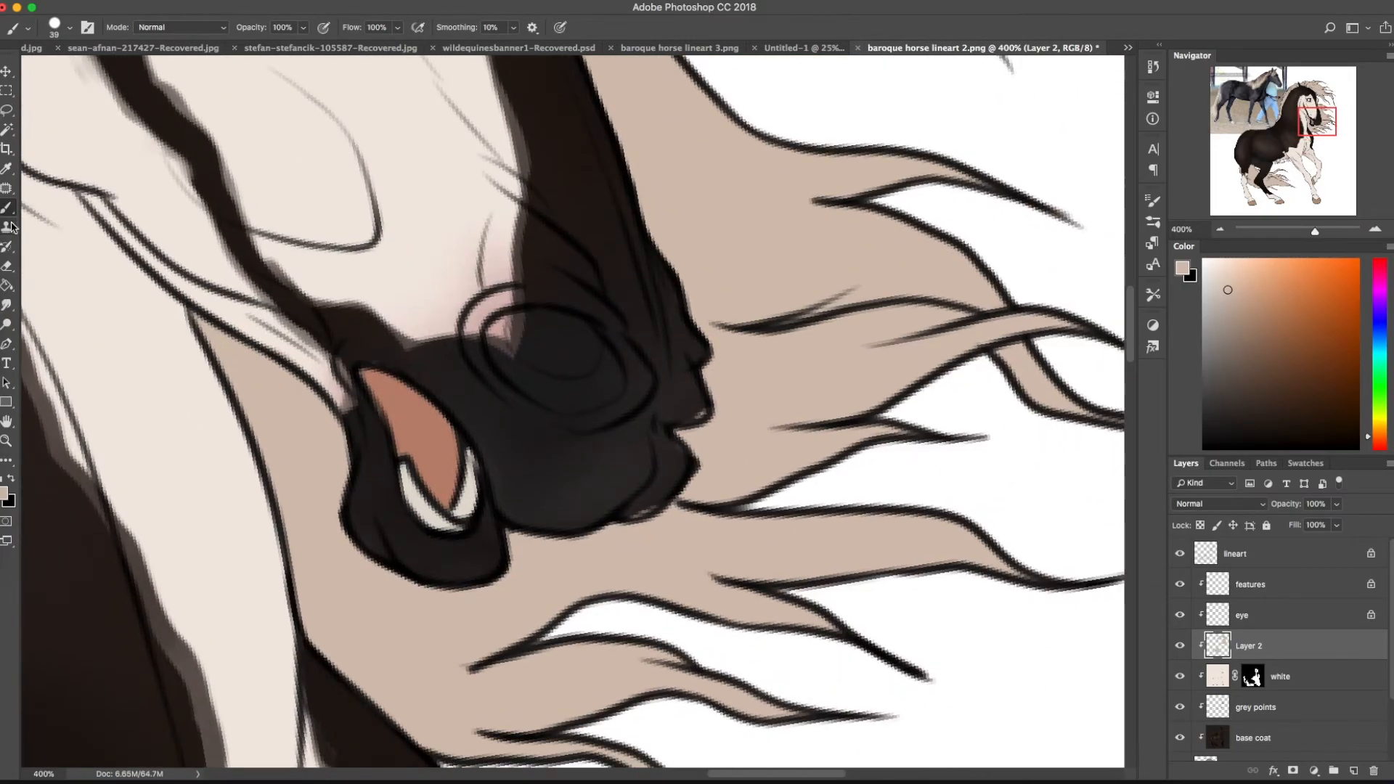
Erase the beige overspill from the edges of the muzzle with a 15 px eraser
{"action": "key", "text": "e"}
{"action": "left_click_drag", "start_coordinate": [791, 748], "coordinate": [813, 290]}
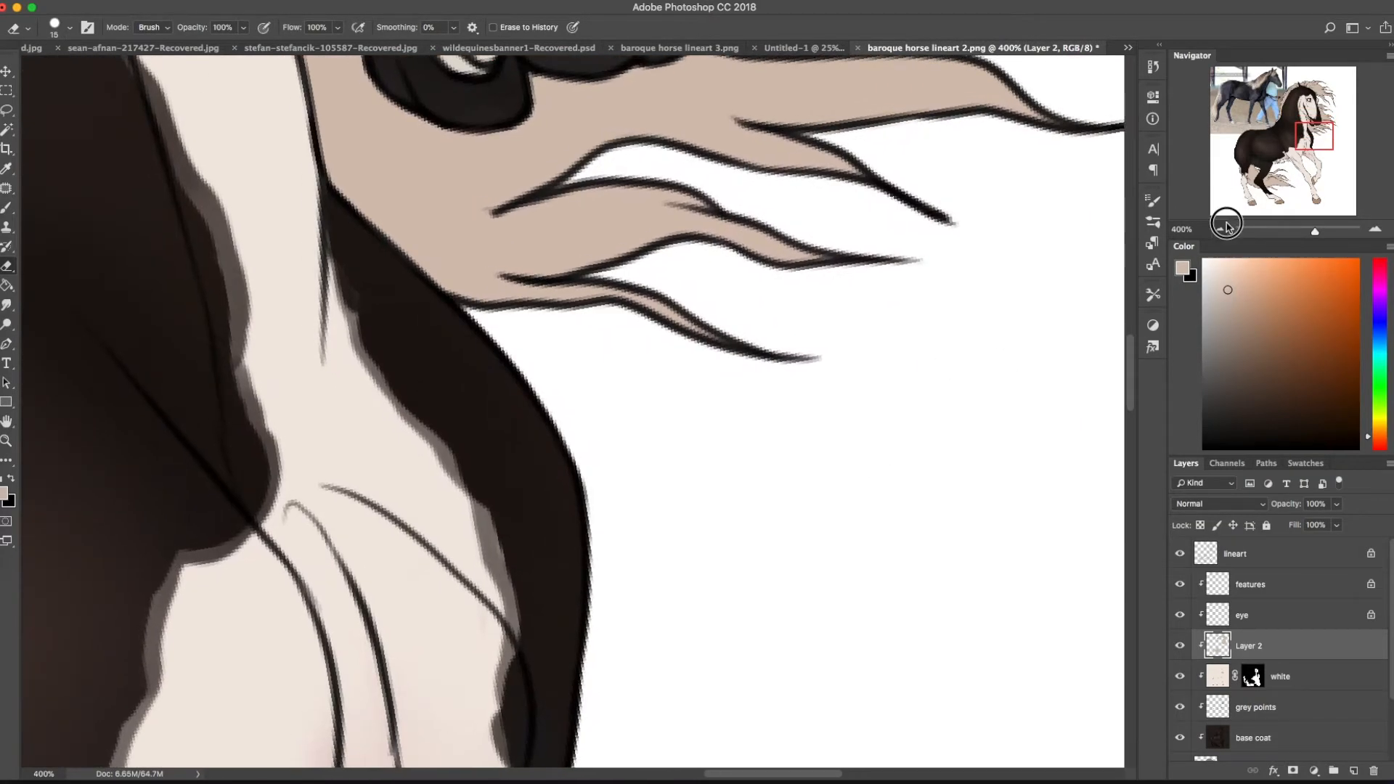
{"action": "left_click", "coordinate": [1220, 229]}
{"action": "left_click", "coordinate": [1220, 230]}
{"action": "left_click", "coordinate": [1221, 229]}
{"action": "left_click", "coordinate": [1220, 229]}
{"action": "left_click", "coordinate": [1220, 230]}
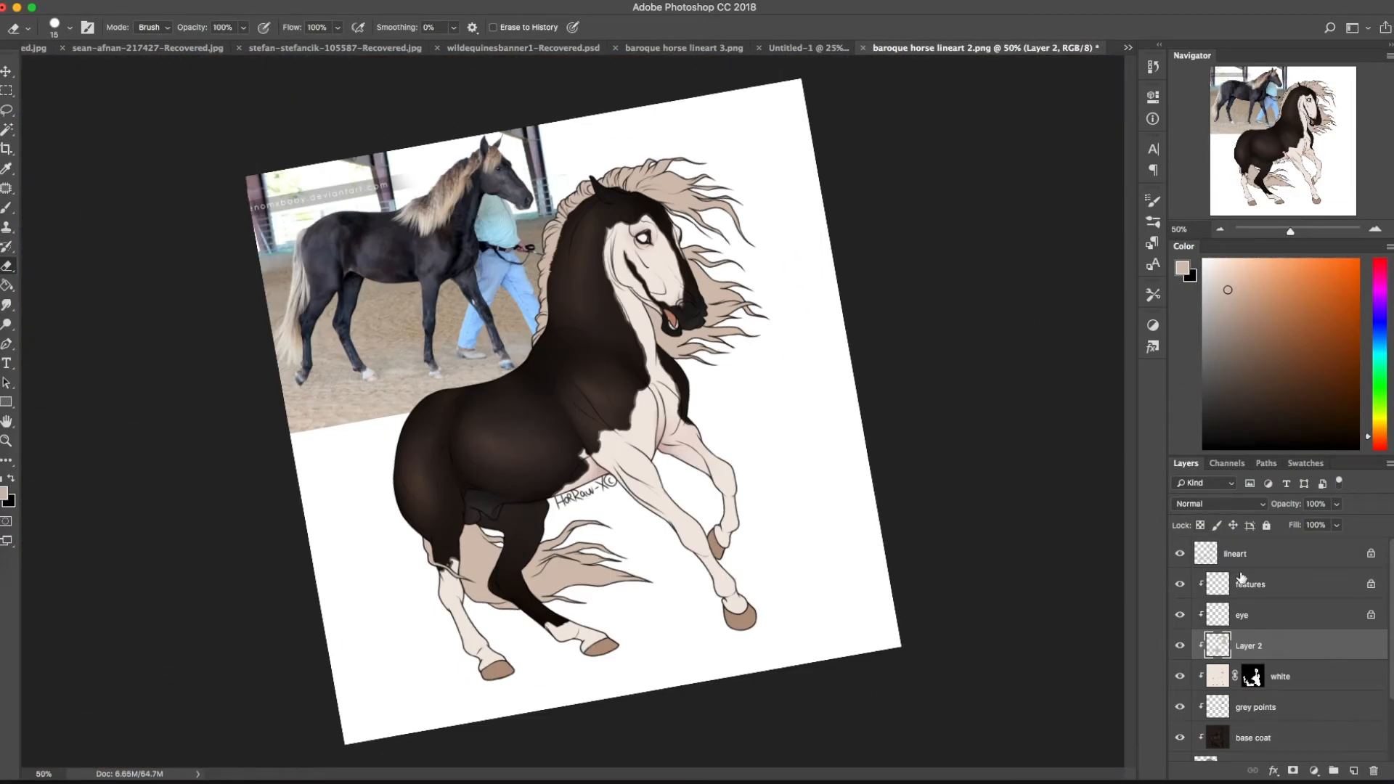
Lock the mane layer's transparent pixels and sample a dark grey-brown from the reference horse's mane for a 25 px brush
{"action": "key", "text": "b"}
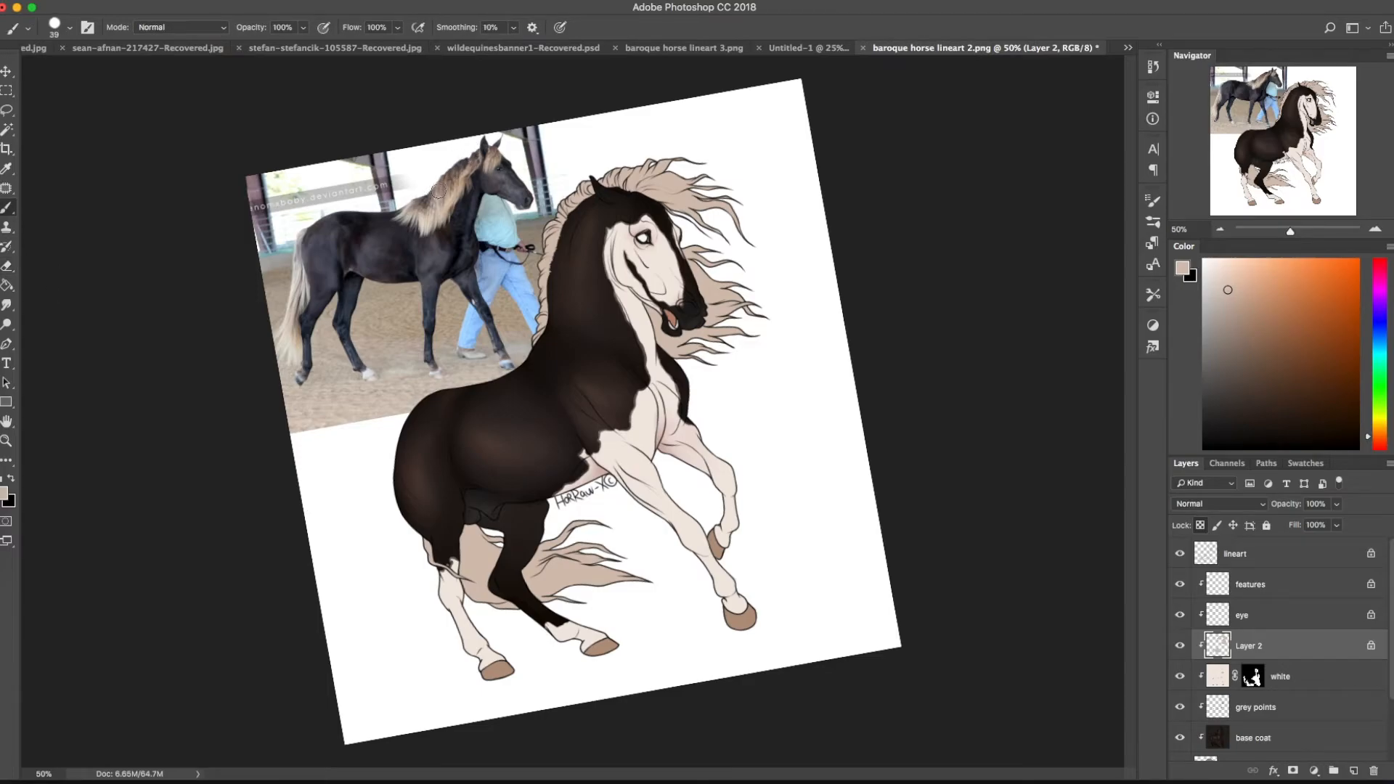
{"action": "left_click", "coordinate": [459, 167], "text": "alt"}
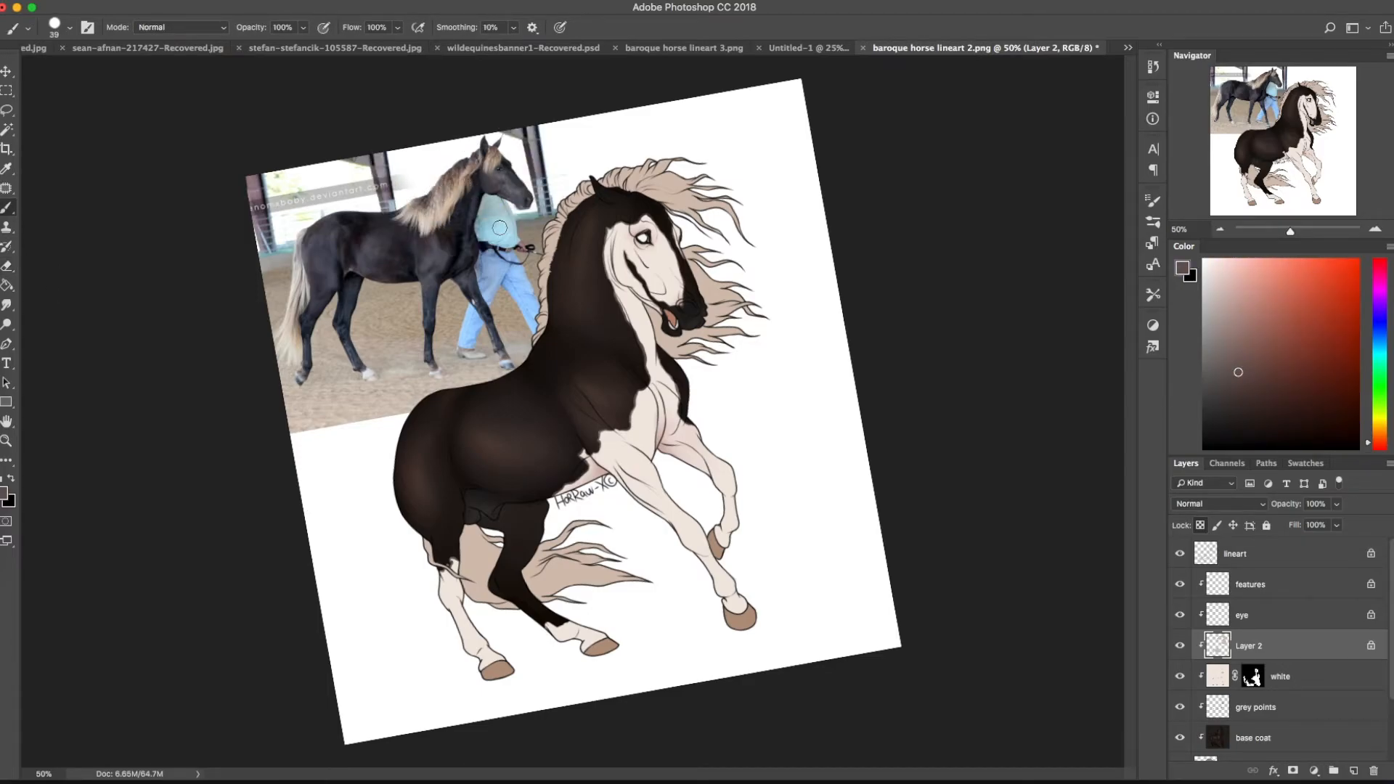
{"action": "left_click", "coordinate": [1375, 229]}
{"action": "left_click", "coordinate": [1375, 229]}
{"action": "left_click", "coordinate": [1375, 229]}
{"action": "left_click", "coordinate": [1375, 230]}
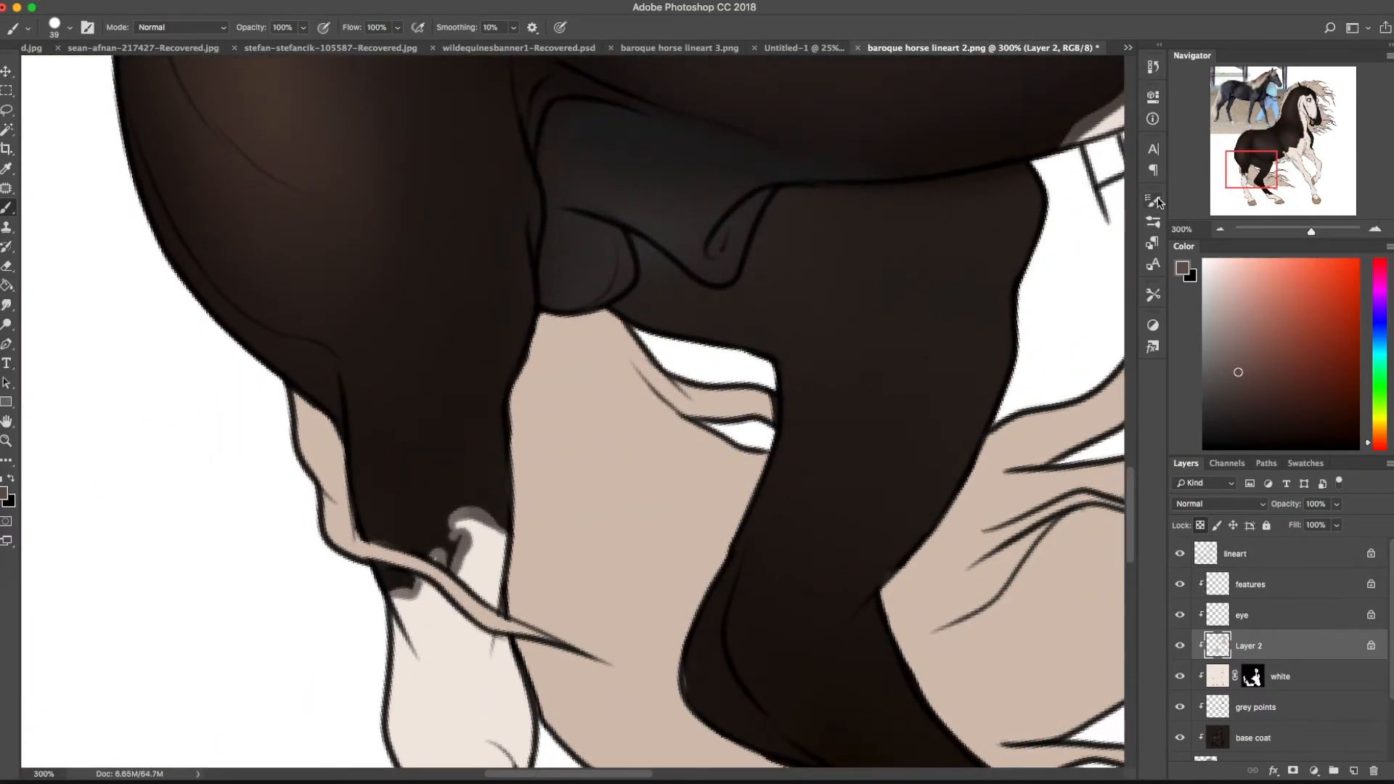
{"action": "left_click", "coordinate": [1157, 204]}
{"action": "left_click", "coordinate": [1157, 204]}
{"action": "right_click", "coordinate": [534, 342]}
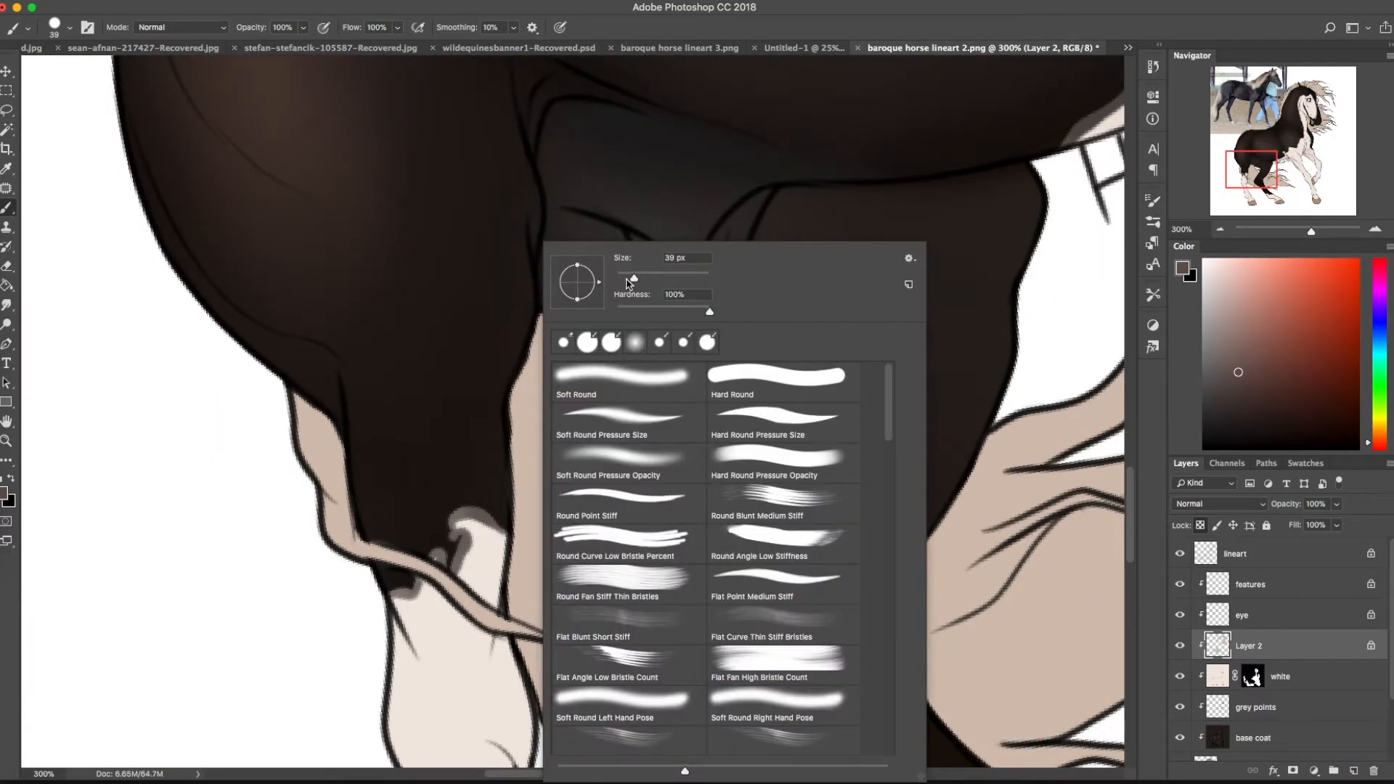
{"action": "left_click", "coordinate": [209, 422]}
Shade the tail from its root downward with tapering grey-brown hair strokes, including the section between the hind legs
{"action": "scroll", "coordinate": [209, 422], "scroll_direction": "right", "scroll_amount": 1}
{"action": "mouse_move", "coordinate": [483, 396]}
{"action": "left_mouse_down"}
{"action": "mouse_move", "coordinate": [466, 414]}
{"action": "mouse_move", "coordinate": [581, 574]}
{"action": "left_mouse_up"}
{"action": "mouse_move", "coordinate": [555, 307]}
{"action": "left_mouse_down"}
{"action": "mouse_move", "coordinate": [710, 423]}
{"action": "mouse_move", "coordinate": [734, 416]}
{"action": "mouse_move", "coordinate": [701, 471]}
{"action": "mouse_move", "coordinate": [649, 432]}
{"action": "mouse_move", "coordinate": [563, 454]}
{"action": "left_mouse_up"}
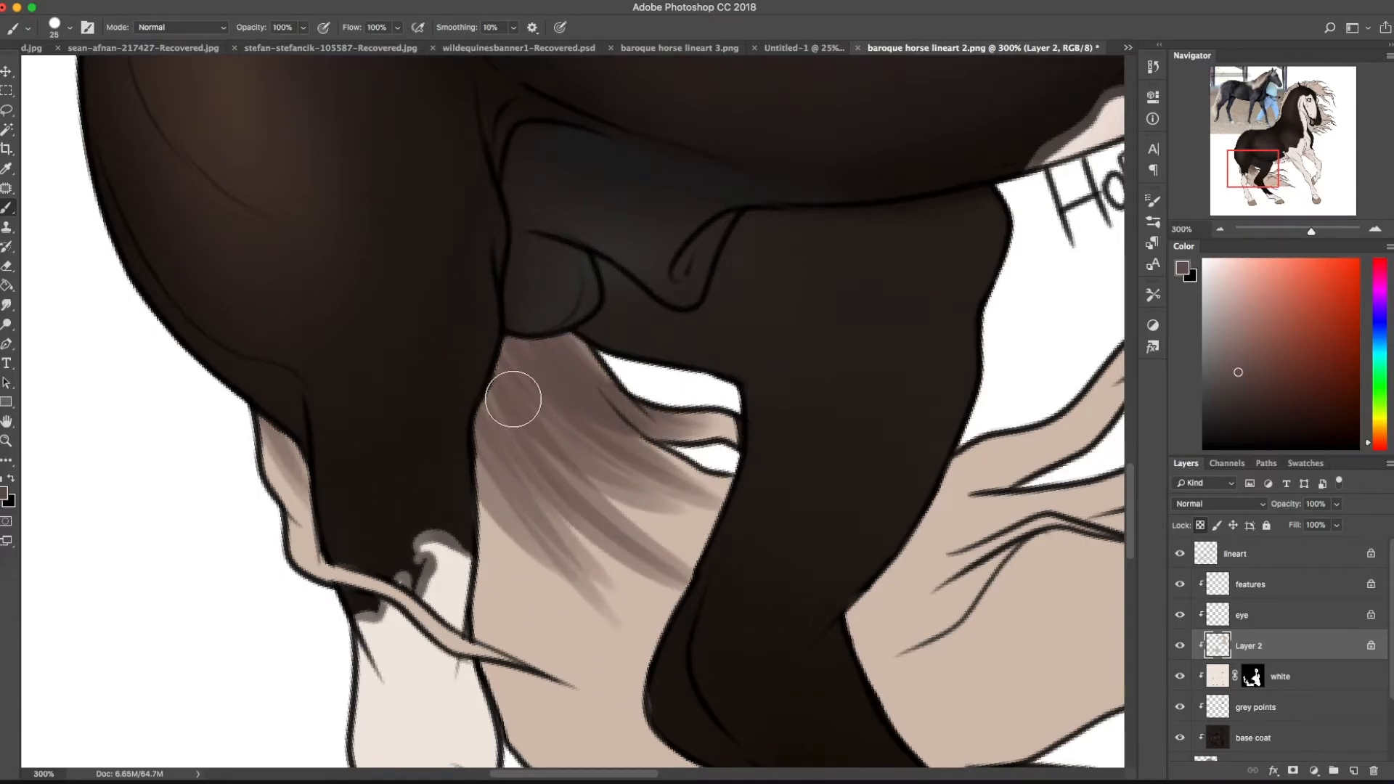
{"action": "scroll", "coordinate": [564, 454], "scroll_direction": "down", "scroll_amount": 5}
{"action": "left_click_drag", "start_coordinate": [465, 239], "coordinate": [610, 407]}
{"action": "mouse_move", "coordinate": [460, 209]}
{"action": "left_mouse_down"}
{"action": "mouse_move", "coordinate": [426, 254]}
{"action": "mouse_move", "coordinate": [526, 405]}
{"action": "mouse_move", "coordinate": [707, 466]}
{"action": "mouse_move", "coordinate": [681, 501]}
{"action": "mouse_move", "coordinate": [474, 440]}
{"action": "mouse_move", "coordinate": [651, 559]}
{"action": "mouse_move", "coordinate": [739, 538]}
{"action": "mouse_move", "coordinate": [580, 344]}
{"action": "mouse_move", "coordinate": [495, 414]}
{"action": "mouse_move", "coordinate": [373, 249]}
{"action": "mouse_move", "coordinate": [501, 422]}
{"action": "mouse_move", "coordinate": [424, 358]}
{"action": "mouse_move", "coordinate": [391, 205]}
{"action": "mouse_move", "coordinate": [436, 170]}
{"action": "mouse_move", "coordinate": [636, 350]}
{"action": "mouse_move", "coordinate": [495, 424]}
{"action": "mouse_move", "coordinate": [494, 538]}
{"action": "mouse_move", "coordinate": [459, 558]}
{"action": "mouse_move", "coordinate": [393, 552]}
{"action": "mouse_move", "coordinate": [433, 506]}
{"action": "mouse_move", "coordinate": [390, 364]}
{"action": "left_mouse_up"}
{"action": "scroll", "coordinate": [477, 457], "scroll_direction": "up", "scroll_amount": 3}
{"action": "scroll", "coordinate": [477, 458], "scroll_direction": "right", "scroll_amount": 2}
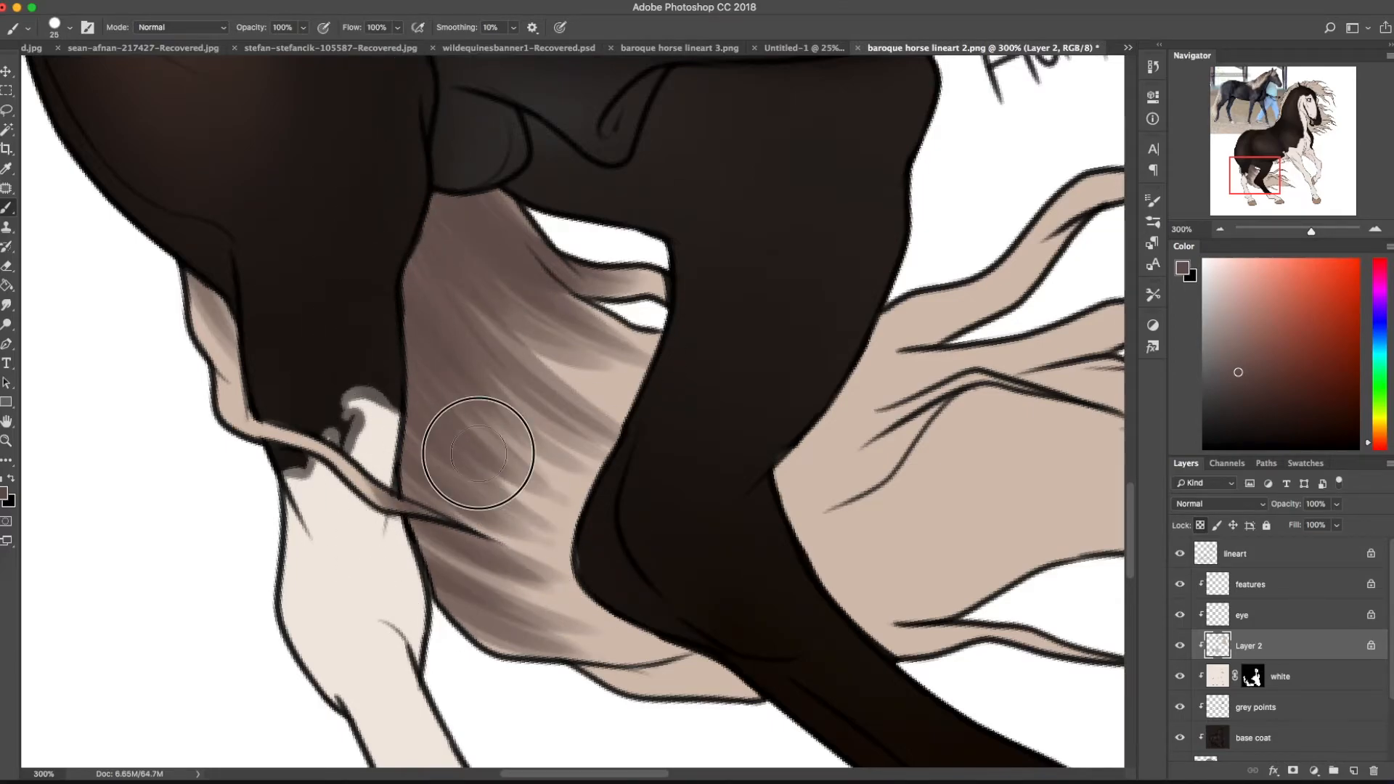
Shade the mane roots along the neck crest with short grey-brown strokes
{"action": "scroll", "coordinate": [390, 365], "scroll_direction": "up", "scroll_amount": 20}
{"action": "scroll", "coordinate": [390, 365], "scroll_direction": "right", "scroll_amount": 10}
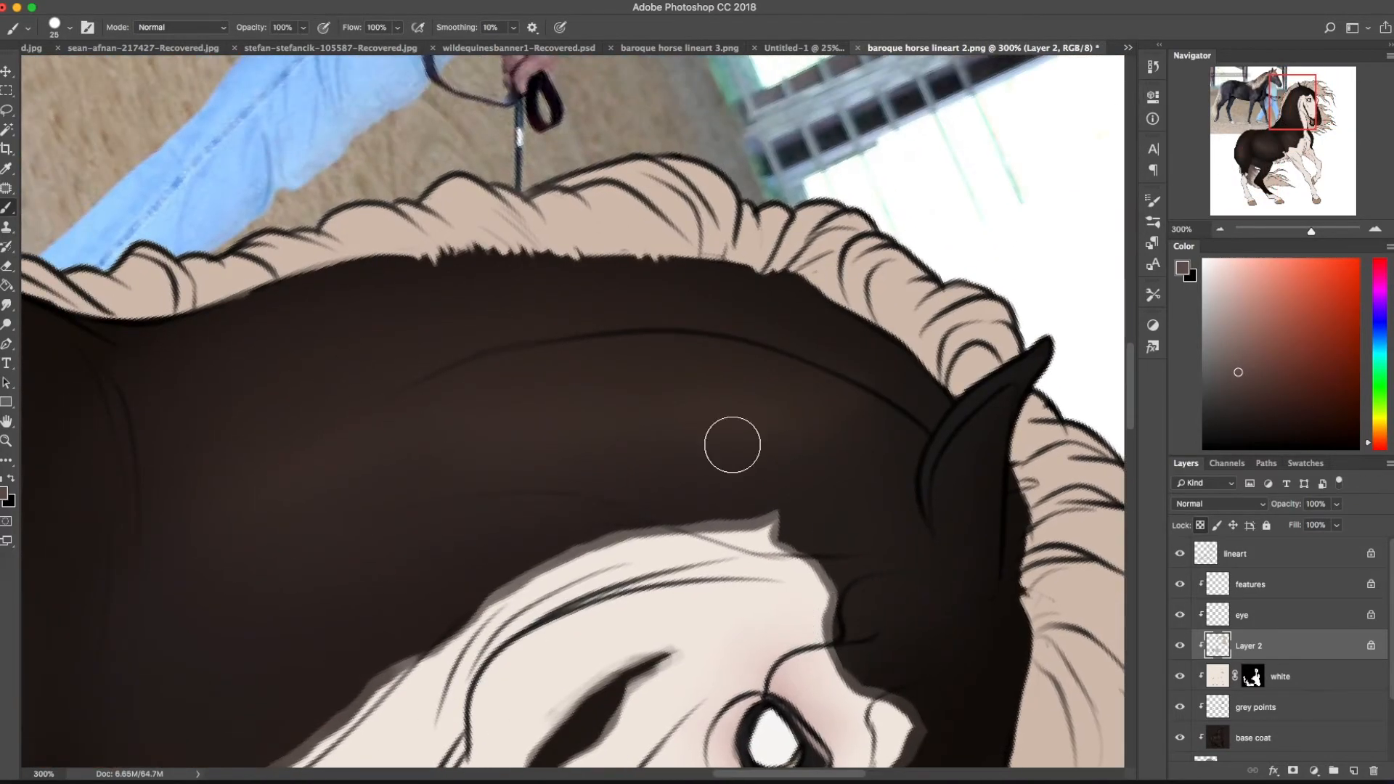
{"action": "key", "text": "r"}
{"action": "mouse_move", "coordinate": [732, 445]}
{"action": "left_mouse_down"}
{"action": "mouse_move", "coordinate": [623, 367]}
{"action": "mouse_move", "coordinate": [438, 438]}
{"action": "mouse_move", "coordinate": [653, 348]}
{"action": "mouse_move", "coordinate": [656, 386]}
{"action": "mouse_move", "coordinate": [511, 284]}
{"action": "left_mouse_up"}
{"action": "left_click_drag", "start_coordinate": [784, 346], "coordinate": [821, 385]}
{"action": "left_click_drag", "start_coordinate": [818, 312], "coordinate": [883, 368]}
{"action": "left_click_drag", "start_coordinate": [534, 350], "coordinate": [567, 389]}
{"action": "left_click_drag", "start_coordinate": [494, 335], "coordinate": [534, 376]}
{"action": "mouse_move", "coordinate": [406, 354]}
{"action": "left_mouse_down"}
{"action": "mouse_move", "coordinate": [529, 374]}
{"action": "mouse_move", "coordinate": [541, 396]}
{"action": "left_mouse_up"}
{"action": "left_click_drag", "start_coordinate": [553, 349], "coordinate": [580, 392]}
{"action": "left_click_drag", "start_coordinate": [501, 326], "coordinate": [533, 389]}
{"action": "left_click_drag", "start_coordinate": [437, 331], "coordinate": [462, 383]}
Continue the grey-brown root shading through the mane tufts toward the base of the neck
{"action": "mouse_move", "coordinate": [356, 281]}
{"action": "left_mouse_down"}
{"action": "mouse_move", "coordinate": [405, 344]}
{"action": "mouse_move", "coordinate": [732, 493]}
{"action": "left_mouse_up"}
{"action": "left_click_drag", "start_coordinate": [579, 428], "coordinate": [601, 562]}
{"action": "left_click_drag", "start_coordinate": [533, 453], "coordinate": [518, 510]}
{"action": "key", "text": "r"}
{"action": "mouse_move", "coordinate": [498, 429]}
{"action": "left_mouse_down"}
{"action": "mouse_move", "coordinate": [535, 484]}
{"action": "mouse_move", "coordinate": [555, 489]}
{"action": "mouse_move", "coordinate": [566, 532]}
{"action": "left_mouse_up"}
{"action": "left_click_drag", "start_coordinate": [492, 485], "coordinate": [569, 558]}
{"action": "mouse_move", "coordinate": [454, 501]}
{"action": "left_mouse_down"}
{"action": "mouse_move", "coordinate": [535, 557]}
{"action": "mouse_move", "coordinate": [473, 552]}
{"action": "mouse_move", "coordinate": [450, 570]}
{"action": "mouse_move", "coordinate": [451, 626]}
{"action": "left_mouse_up"}
{"action": "mouse_move", "coordinate": [367, 552]}
{"action": "left_mouse_down"}
{"action": "mouse_move", "coordinate": [404, 618]}
{"action": "mouse_move", "coordinate": [457, 630]}
{"action": "left_mouse_up"}
Shade the roots of the mane tufts around the ear and poll grey-brown
{"action": "left_click_drag", "start_coordinate": [875, 610], "coordinate": [243, 385]}
{"action": "left_click_drag", "start_coordinate": [945, 391], "coordinate": [520, 324]}
{"action": "mouse_move", "coordinate": [603, 311]}
{"action": "left_mouse_down"}
{"action": "mouse_move", "coordinate": [631, 333]}
{"action": "mouse_move", "coordinate": [1017, 305]}
{"action": "left_mouse_up"}
{"action": "mouse_move", "coordinate": [131, 297]}
{"action": "left_mouse_down"}
{"action": "mouse_move", "coordinate": [414, 249]}
{"action": "mouse_move", "coordinate": [675, 450]}
{"action": "left_mouse_up"}
{"action": "mouse_move", "coordinate": [370, 263]}
{"action": "left_mouse_down"}
{"action": "mouse_move", "coordinate": [509, 454]}
{"action": "mouse_move", "coordinate": [514, 411]}
{"action": "left_mouse_up"}
Shade the forelock roots with grey-brown strokes fanning out from the forehead
{"action": "key", "text": "r"}
{"action": "mouse_move", "coordinate": [793, 420]}
{"action": "left_mouse_down"}
{"action": "mouse_move", "coordinate": [582, 385]}
{"action": "mouse_move", "coordinate": [738, 361]}
{"action": "mouse_move", "coordinate": [715, 329]}
{"action": "mouse_move", "coordinate": [694, 376]}
{"action": "left_mouse_up"}
{"action": "mouse_move", "coordinate": [714, 313]}
{"action": "left_mouse_down"}
{"action": "mouse_move", "coordinate": [715, 399]}
{"action": "mouse_move", "coordinate": [631, 312]}
{"action": "mouse_move", "coordinate": [617, 472]}
{"action": "left_mouse_up"}
{"action": "mouse_move", "coordinate": [697, 283]}
{"action": "left_mouse_down"}
{"action": "mouse_move", "coordinate": [763, 358]}
{"action": "mouse_move", "coordinate": [730, 396]}
{"action": "left_mouse_up"}
{"action": "mouse_move", "coordinate": [587, 512]}
{"action": "left_mouse_down"}
{"action": "mouse_move", "coordinate": [794, 445]}
{"action": "mouse_move", "coordinate": [535, 203]}
{"action": "mouse_move", "coordinate": [581, 311]}
{"action": "mouse_move", "coordinate": [553, 360]}
{"action": "mouse_move", "coordinate": [501, 392]}
{"action": "mouse_move", "coordinate": [538, 225]}
{"action": "mouse_move", "coordinate": [610, 249]}
{"action": "mouse_move", "coordinate": [555, 218]}
{"action": "mouse_move", "coordinate": [558, 421]}
{"action": "left_mouse_up"}
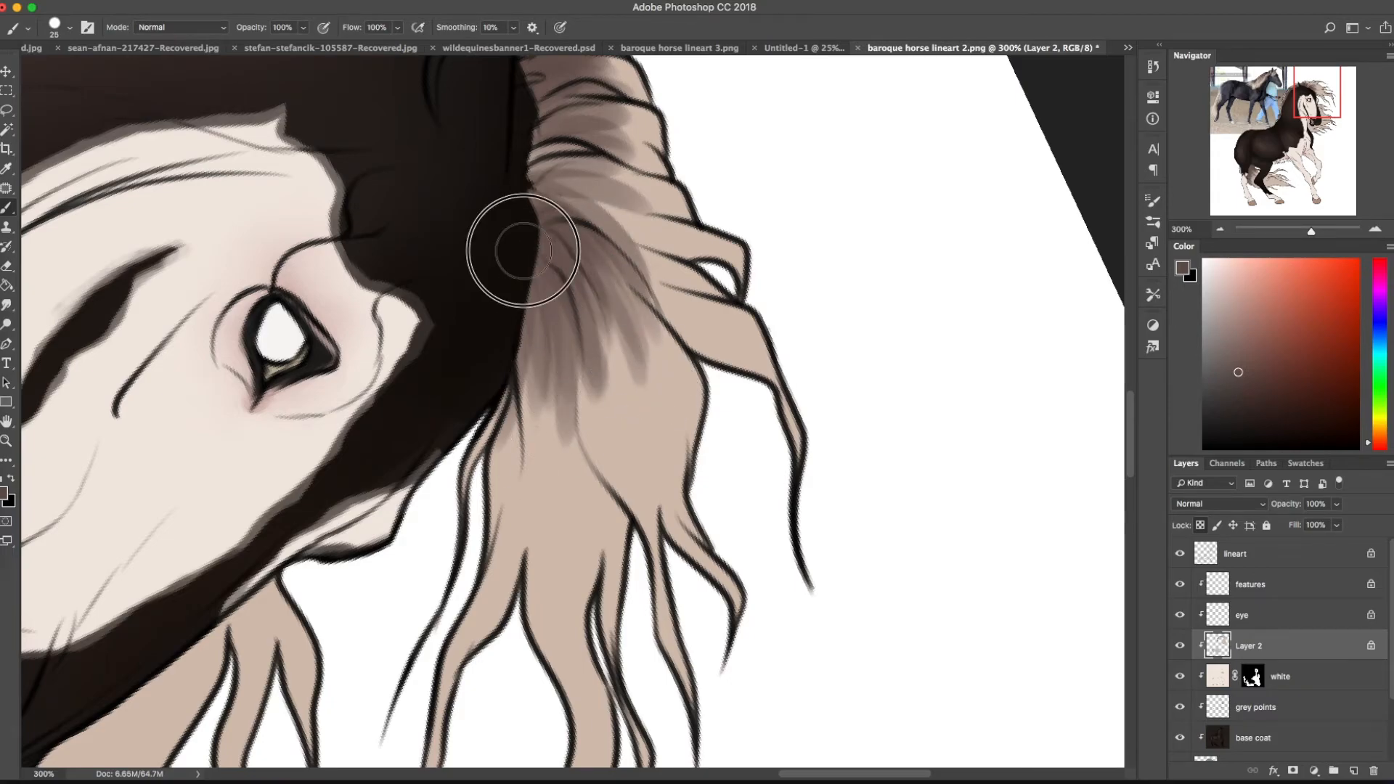
{"action": "left_click_drag", "start_coordinate": [523, 239], "coordinate": [528, 393]}
Shade the roots of the mane strands showing beneath the throat and behind the muzzle with grey-brown strokes
{"action": "left_click_drag", "start_coordinate": [386, 608], "coordinate": [956, 399]}
{"action": "mouse_move", "coordinate": [729, 325]}
{"action": "left_mouse_down"}
{"action": "mouse_move", "coordinate": [638, 570]}
{"action": "mouse_move", "coordinate": [854, 485]}
{"action": "left_mouse_up"}
{"action": "mouse_move", "coordinate": [849, 421]}
{"action": "left_mouse_down"}
{"action": "mouse_move", "coordinate": [591, 358]}
{"action": "mouse_move", "coordinate": [585, 255]}
{"action": "mouse_move", "coordinate": [567, 411]}
{"action": "mouse_move", "coordinate": [596, 695]}
{"action": "left_mouse_up"}
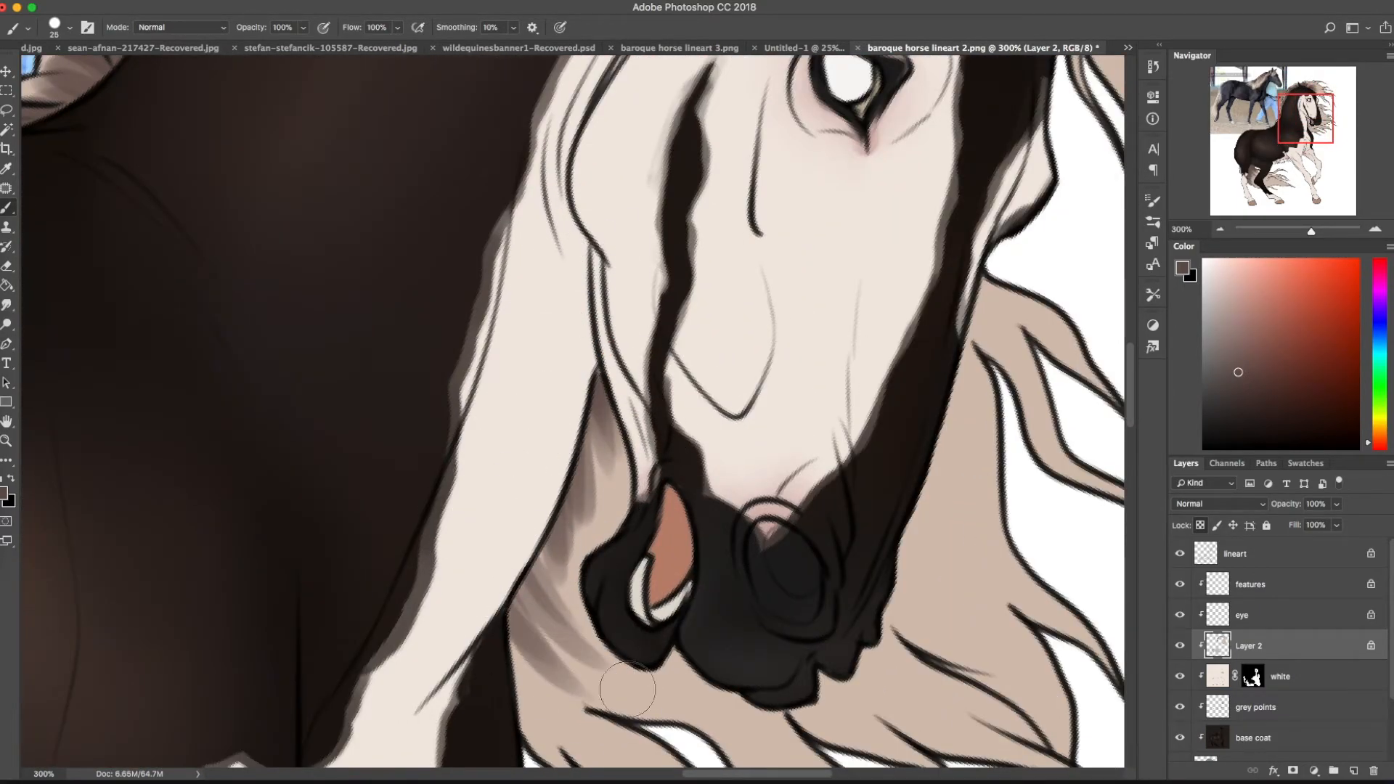
{"action": "left_click_drag", "start_coordinate": [590, 273], "coordinate": [648, 483]}
{"action": "left_click_drag", "start_coordinate": [547, 326], "coordinate": [598, 561]}
Darken the mane roots along the neck crest with near-black strokes sampled from the artwork, using an 11 px brush
{"action": "mouse_move", "coordinate": [376, 348]}
{"action": "left_mouse_down"}
{"action": "mouse_move", "coordinate": [383, 377]}
{"action": "mouse_move", "coordinate": [777, 549]}
{"action": "left_mouse_up"}
{"action": "mouse_move", "coordinate": [671, 283]}
{"action": "left_mouse_down"}
{"action": "mouse_move", "coordinate": [651, 265]}
{"action": "mouse_move", "coordinate": [525, 369]}
{"action": "mouse_move", "coordinate": [590, 472]}
{"action": "left_mouse_up"}
{"action": "left_click", "coordinate": [604, 436], "text": "alt"}
{"action": "left_click_drag", "start_coordinate": [553, 401], "coordinate": [586, 470]}
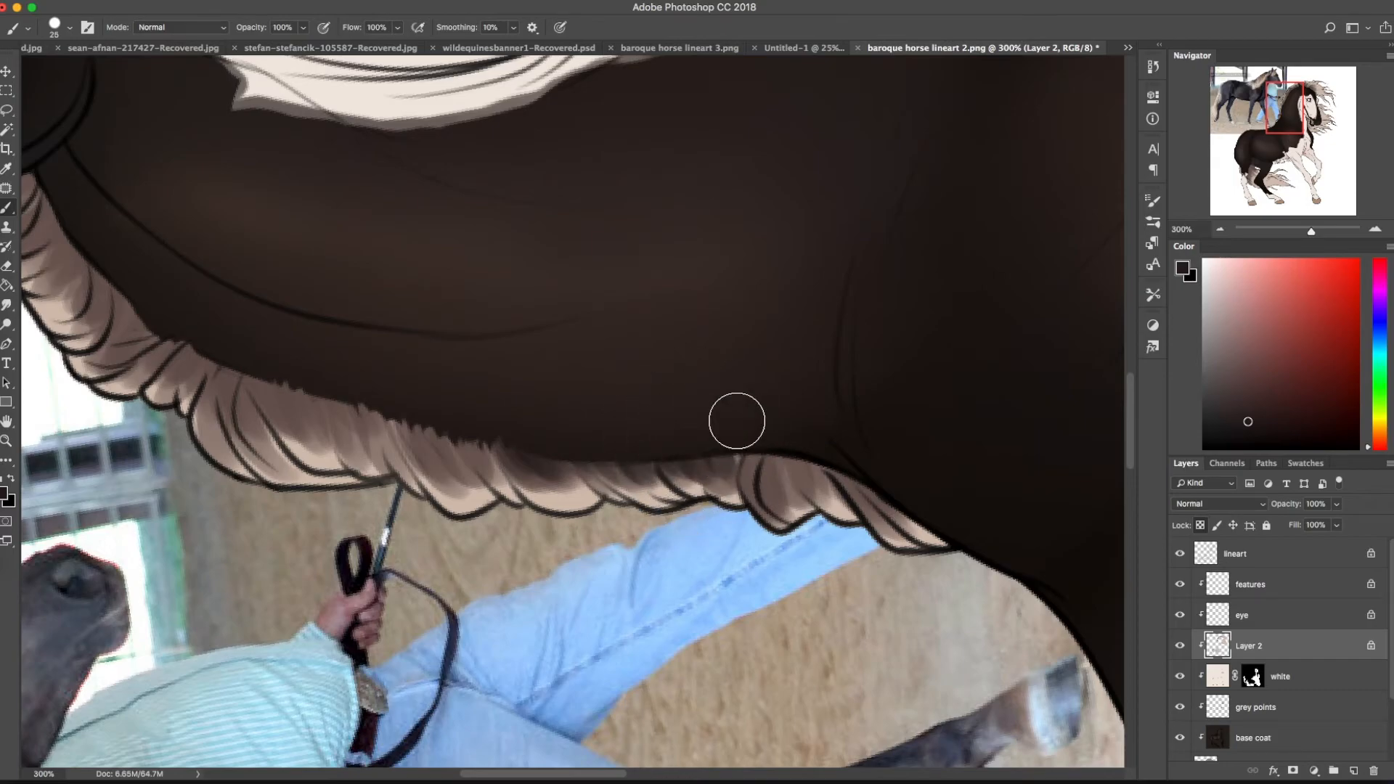
{"action": "right_click", "coordinate": [755, 451]}
{"action": "key", "text": "Return"}
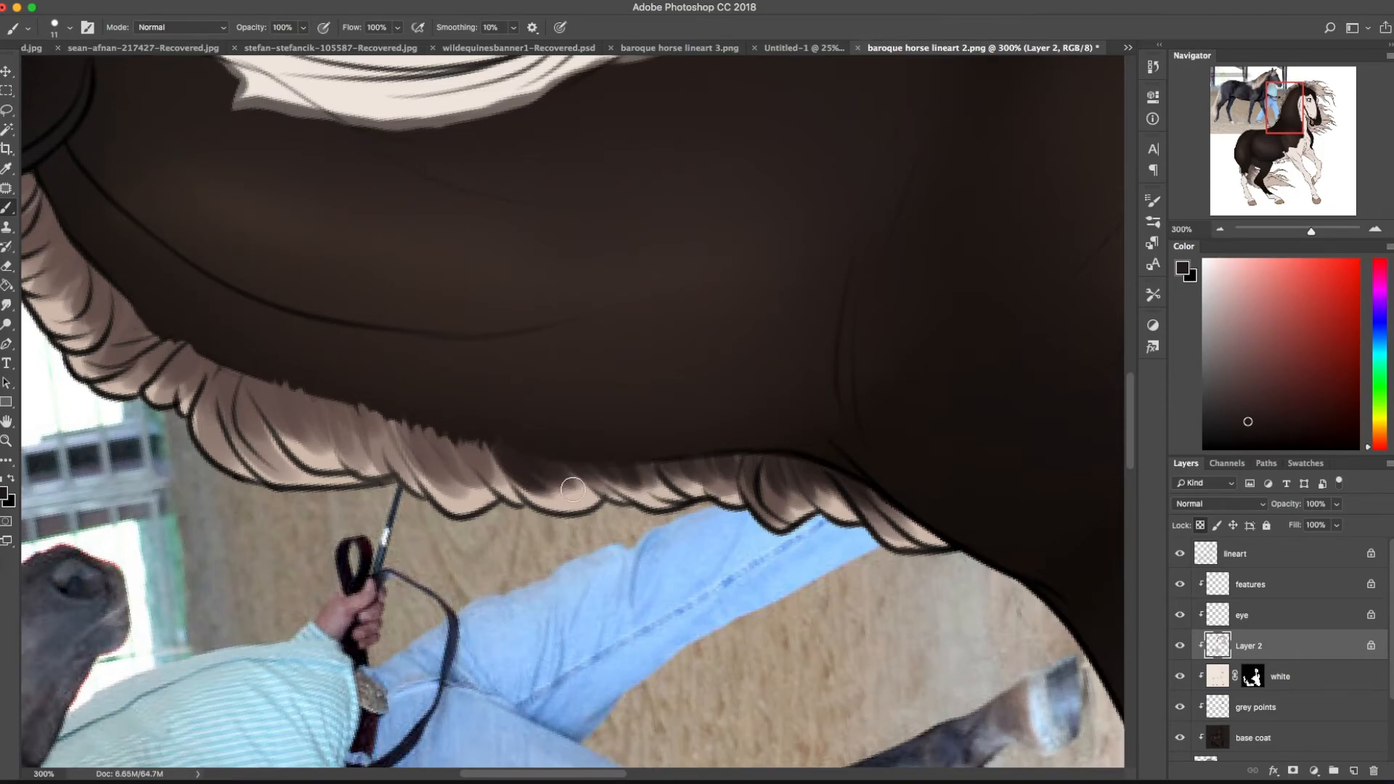
{"action": "left_click_drag", "start_coordinate": [427, 426], "coordinate": [464, 481]}
{"action": "mouse_move", "coordinate": [455, 440]}
{"action": "left_mouse_down"}
{"action": "mouse_move", "coordinate": [486, 473]}
{"action": "mouse_move", "coordinate": [635, 553]}
{"action": "mouse_move", "coordinate": [729, 529]}
{"action": "left_mouse_up"}
{"action": "left_click_drag", "start_coordinate": [597, 453], "coordinate": [614, 514]}
{"action": "mouse_move", "coordinate": [614, 452]}
{"action": "left_mouse_down"}
{"action": "mouse_move", "coordinate": [638, 517]}
{"action": "mouse_move", "coordinate": [681, 450]}
{"action": "mouse_move", "coordinate": [715, 519]}
{"action": "left_mouse_up"}
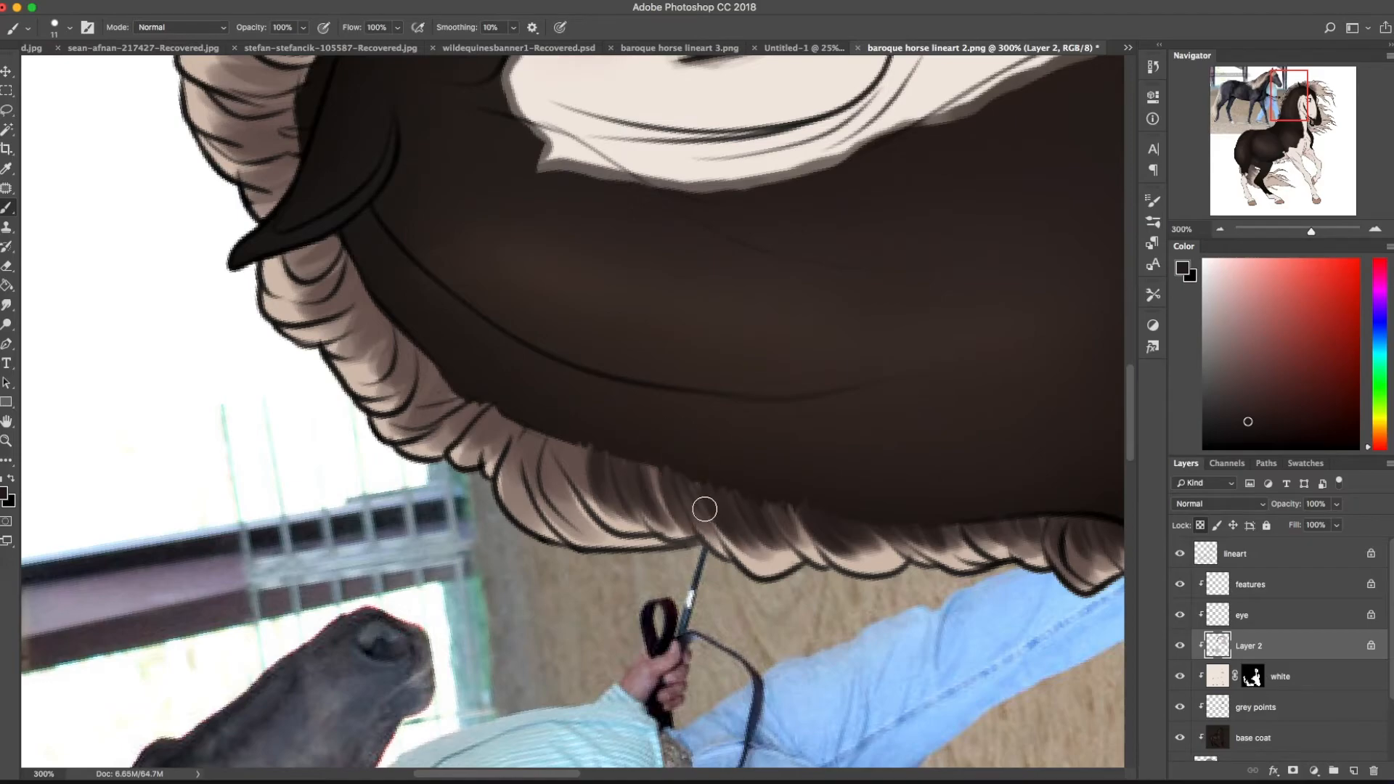
{"action": "left_click_drag", "start_coordinate": [592, 507], "coordinate": [549, 468]}
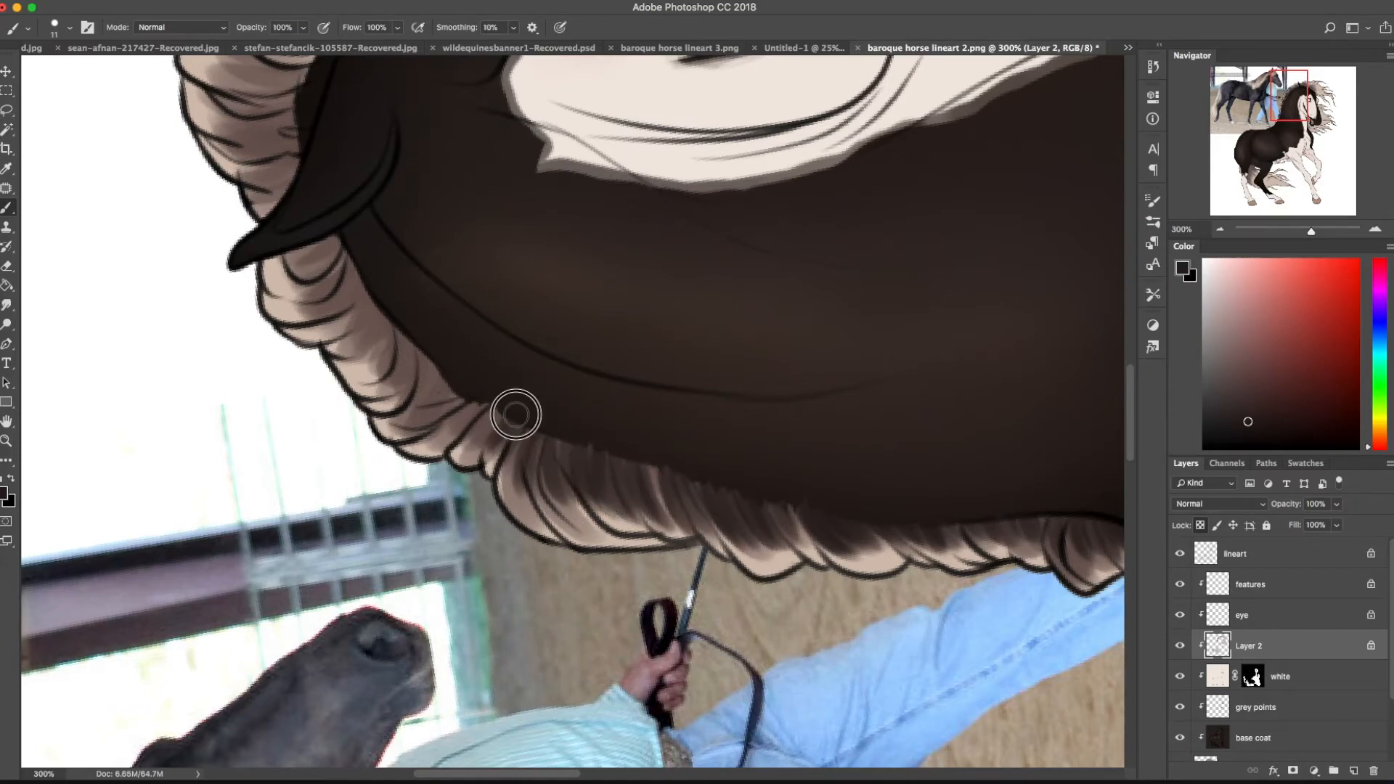
Continue the near-black root strokes through the mane tufts up the crest toward the ear
{"action": "key", "text": "r"}
{"action": "left_click_drag", "start_coordinate": [441, 481], "coordinate": [503, 461]}
{"action": "mouse_move", "coordinate": [451, 522]}
{"action": "left_mouse_down"}
{"action": "mouse_move", "coordinate": [602, 449]}
{"action": "mouse_move", "coordinate": [660, 498]}
{"action": "mouse_move", "coordinate": [668, 442]}
{"action": "left_mouse_up"}
{"action": "left_click_drag", "start_coordinate": [575, 457], "coordinate": [638, 499]}
{"action": "mouse_move", "coordinate": [524, 485]}
{"action": "left_mouse_down"}
{"action": "mouse_move", "coordinate": [504, 532]}
{"action": "mouse_move", "coordinate": [472, 533]}
{"action": "mouse_move", "coordinate": [697, 487]}
{"action": "left_mouse_up"}
{"action": "key", "text": "r"}
{"action": "left_click_drag", "start_coordinate": [755, 580], "coordinate": [552, 426]}
{"action": "mouse_move", "coordinate": [552, 336]}
{"action": "left_mouse_down"}
{"action": "mouse_move", "coordinate": [498, 436]}
{"action": "mouse_move", "coordinate": [535, 358]}
{"action": "mouse_move", "coordinate": [607, 491]}
{"action": "mouse_move", "coordinate": [519, 521]}
{"action": "mouse_move", "coordinate": [596, 566]}
{"action": "left_mouse_up"}
{"action": "mouse_move", "coordinate": [492, 578]}
{"action": "left_mouse_down"}
{"action": "mouse_move", "coordinate": [669, 386]}
{"action": "mouse_move", "coordinate": [622, 323]}
{"action": "left_mouse_up"}
Darken the poll and forelock roots with fine near-black strokes, resampling the dark coat colour
{"action": "key", "text": "r"}
{"action": "mouse_move", "coordinate": [616, 320]}
{"action": "left_mouse_down"}
{"action": "mouse_move", "coordinate": [715, 403]}
{"action": "mouse_move", "coordinate": [726, 464]}
{"action": "left_mouse_up"}
{"action": "left_click_drag", "start_coordinate": [657, 377], "coordinate": [741, 497]}
{"action": "left_click_drag", "start_coordinate": [572, 210], "coordinate": [655, 246]}
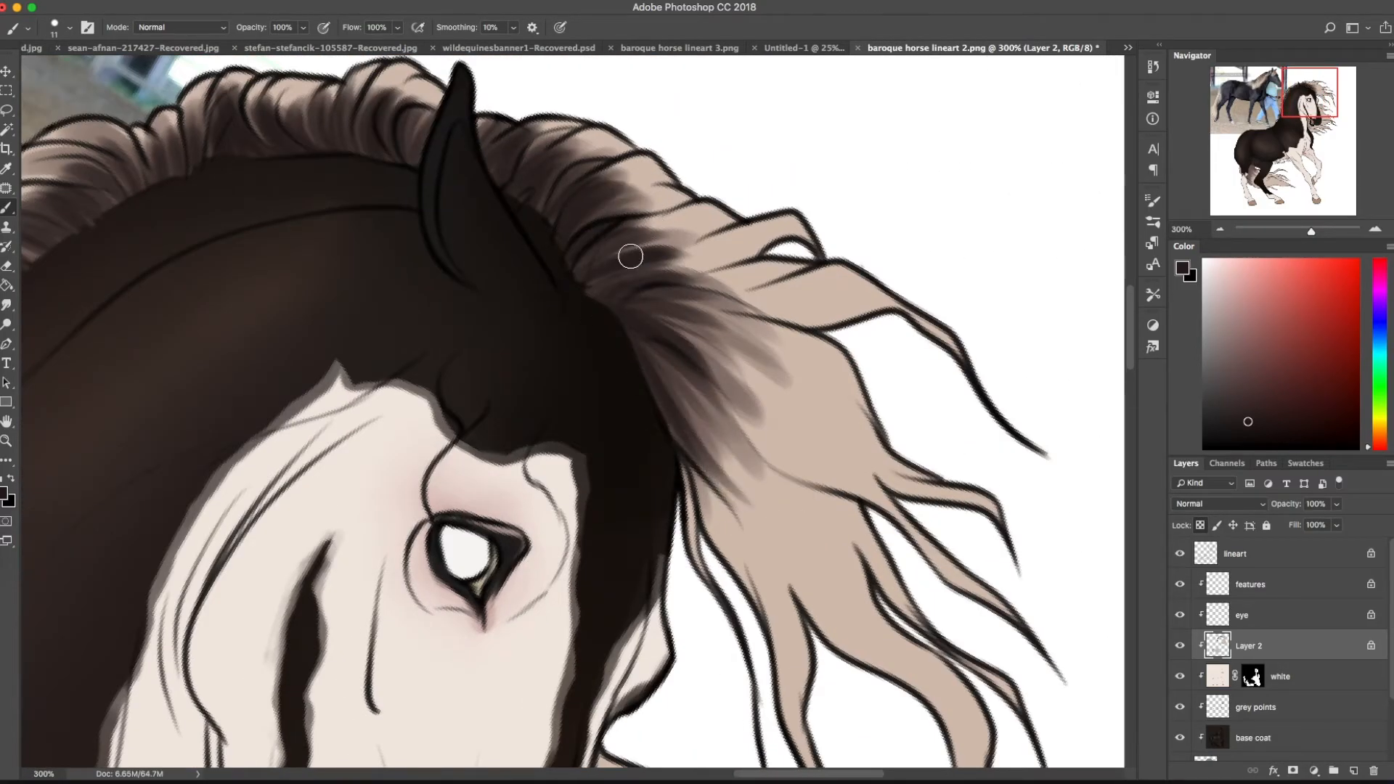
{"action": "left_click", "coordinate": [653, 328], "text": "alt"}
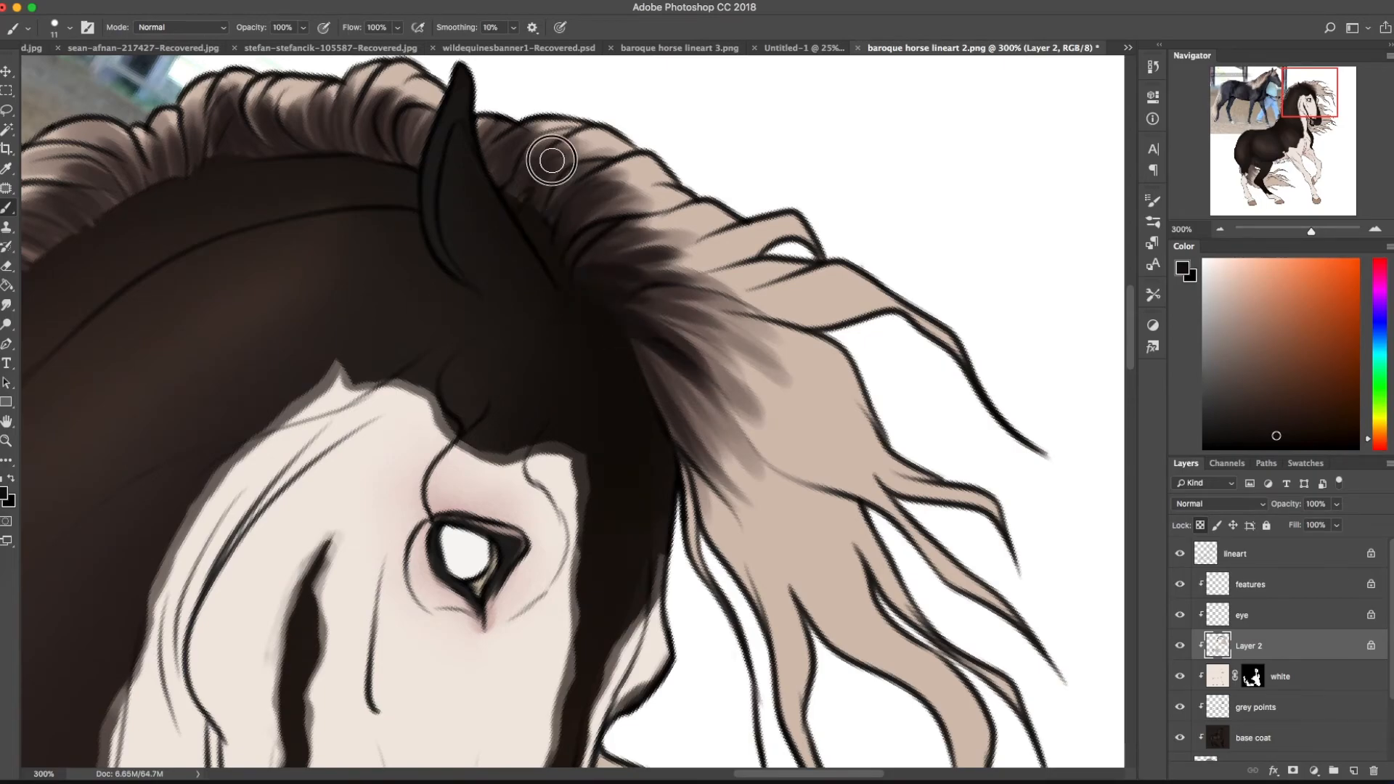
{"action": "left_click_drag", "start_coordinate": [577, 249], "coordinate": [607, 240]}
{"action": "left_click_drag", "start_coordinate": [633, 308], "coordinate": [730, 374]}
{"action": "left_click_drag", "start_coordinate": [638, 345], "coordinate": [696, 439]}
Darken the tail roots between and behind the hind legs with fine near-black strokes
{"action": "key", "text": "super+minus"}
{"action": "key", "text": "super+minus"}
{"action": "key", "text": "super+minus"}
{"action": "left_click_drag", "start_coordinate": [436, 530], "coordinate": [737, 226]}
{"action": "key", "text": "super+equal"}
{"action": "key", "text": "super+equal"}
{"action": "mouse_move", "coordinate": [579, 336]}
{"action": "left_mouse_down"}
{"action": "mouse_move", "coordinate": [530, 352]}
{"action": "mouse_move", "coordinate": [508, 676]}
{"action": "left_mouse_up"}
{"action": "key", "text": "r"}
{"action": "mouse_move", "coordinate": [624, 450]}
{"action": "left_mouse_down"}
{"action": "mouse_move", "coordinate": [631, 381]}
{"action": "mouse_move", "coordinate": [588, 384]}
{"action": "left_mouse_up"}
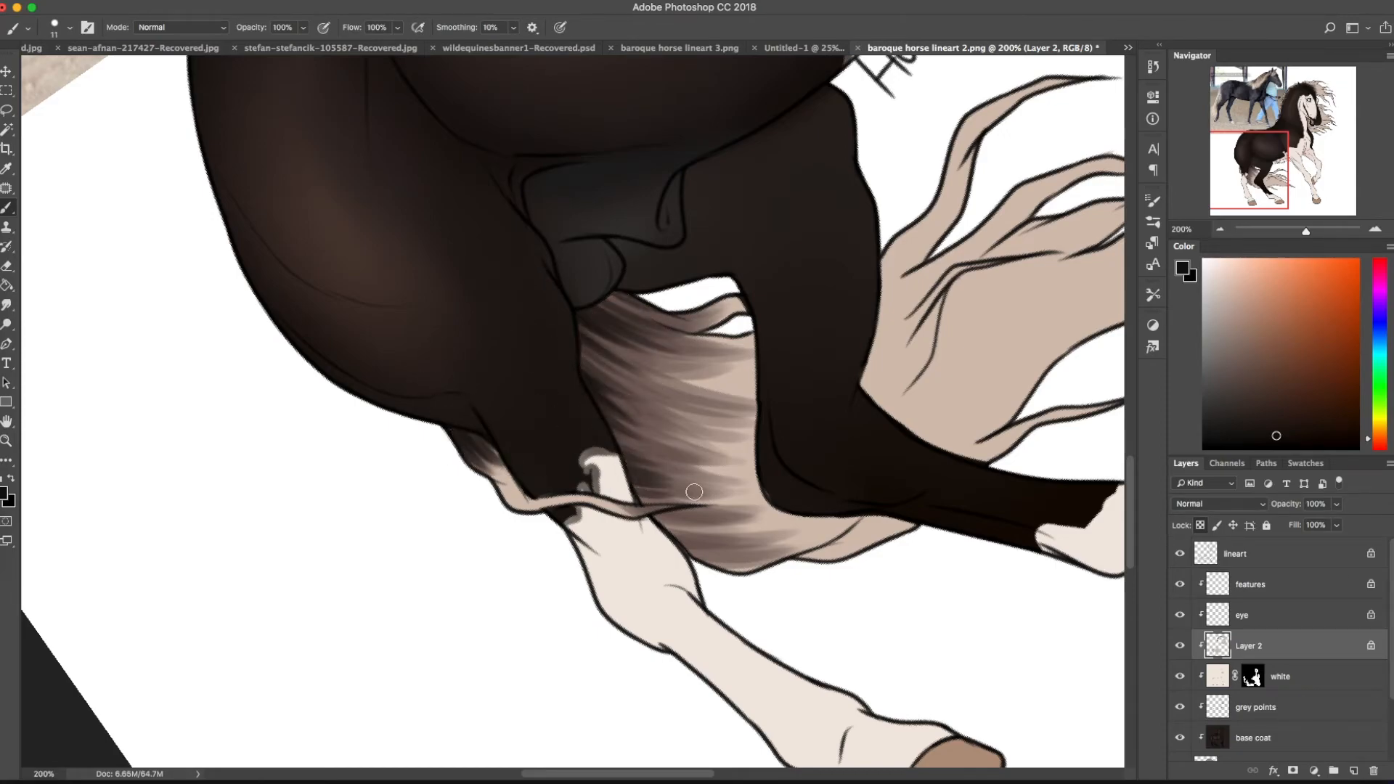
{"action": "key", "text": "r"}
{"action": "left_click_drag", "start_coordinate": [668, 496], "coordinate": [603, 536]}
{"action": "left_click_drag", "start_coordinate": [908, 508], "coordinate": [603, 527]}
Blend light beige strokes sampled from the tail up into its dark roots with a 20 px brush
{"action": "left_click", "coordinate": [704, 569], "text": "alt"}
{"action": "key", "text": "r"}
{"action": "left_click_drag", "start_coordinate": [703, 569], "coordinate": [519, 298]}
{"action": "right_click", "coordinate": [644, 373]}
{"action": "left_click_drag", "start_coordinate": [786, 281], "coordinate": [790, 281]}
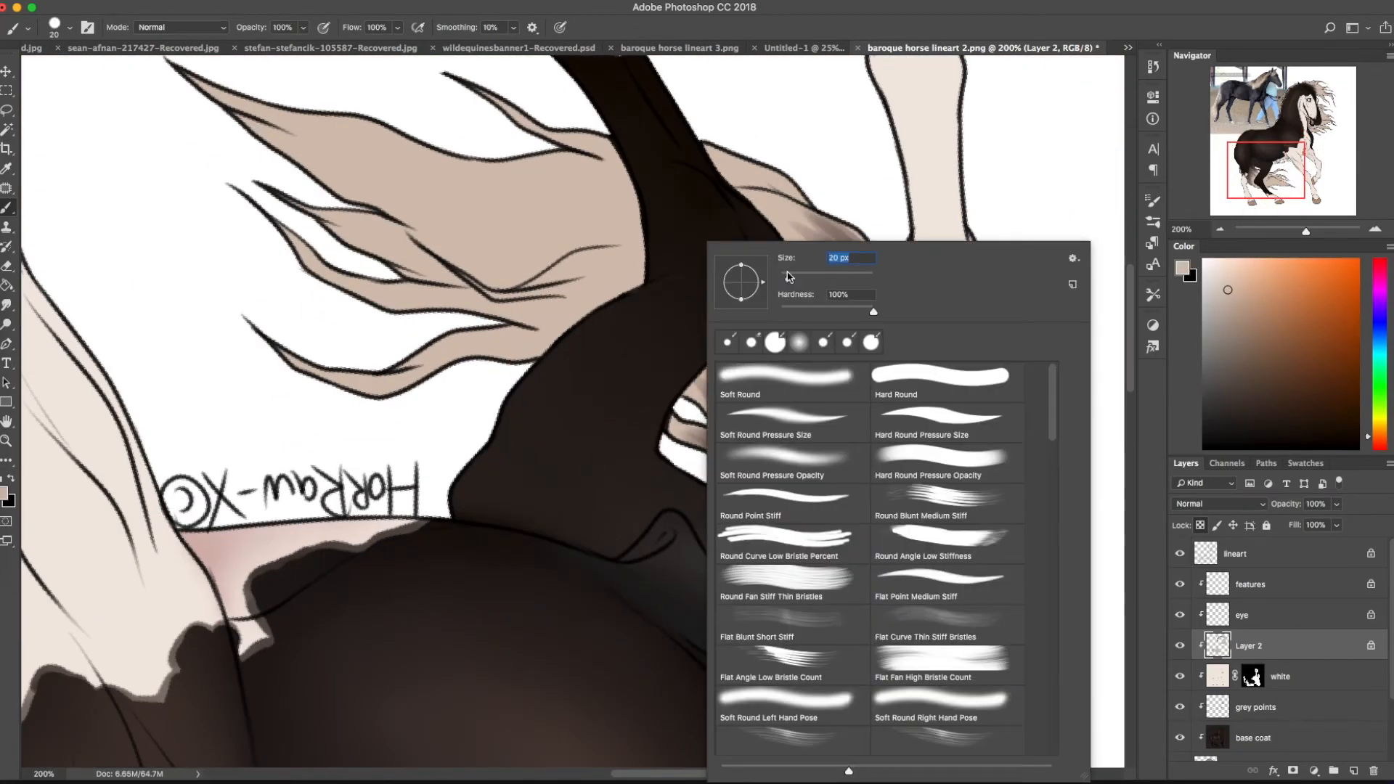
{"action": "key", "text": "Return"}
{"action": "left_click_drag", "start_coordinate": [790, 406], "coordinate": [677, 319]}
{"action": "left_click_drag", "start_coordinate": [632, 269], "coordinate": [671, 331]}
{"action": "left_click_drag", "start_coordinate": [660, 247], "coordinate": [689, 305]}
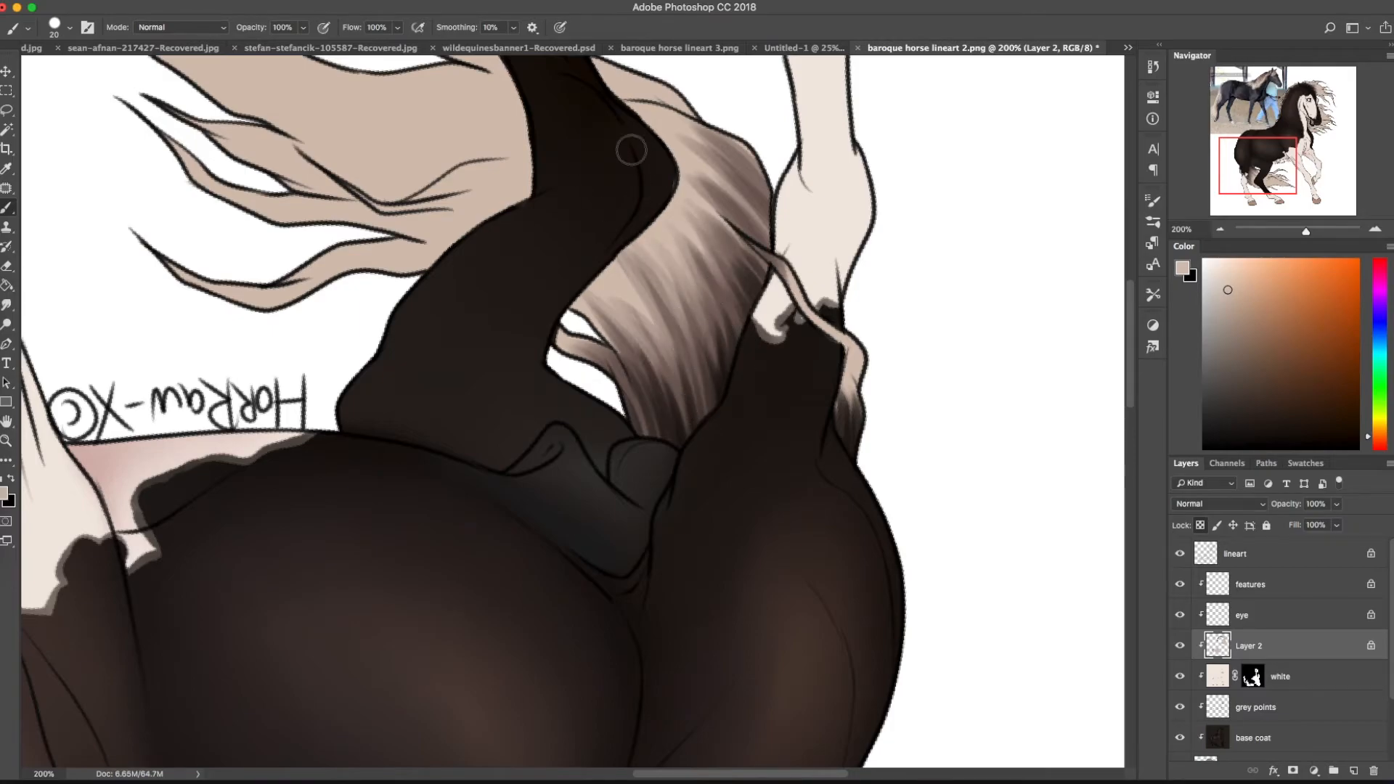
{"action": "left_click_drag", "start_coordinate": [661, 157], "coordinate": [764, 205]}
{"action": "left_click_drag", "start_coordinate": [710, 142], "coordinate": [777, 186]}
{"action": "left_click_drag", "start_coordinate": [548, 294], "coordinate": [669, 406]}
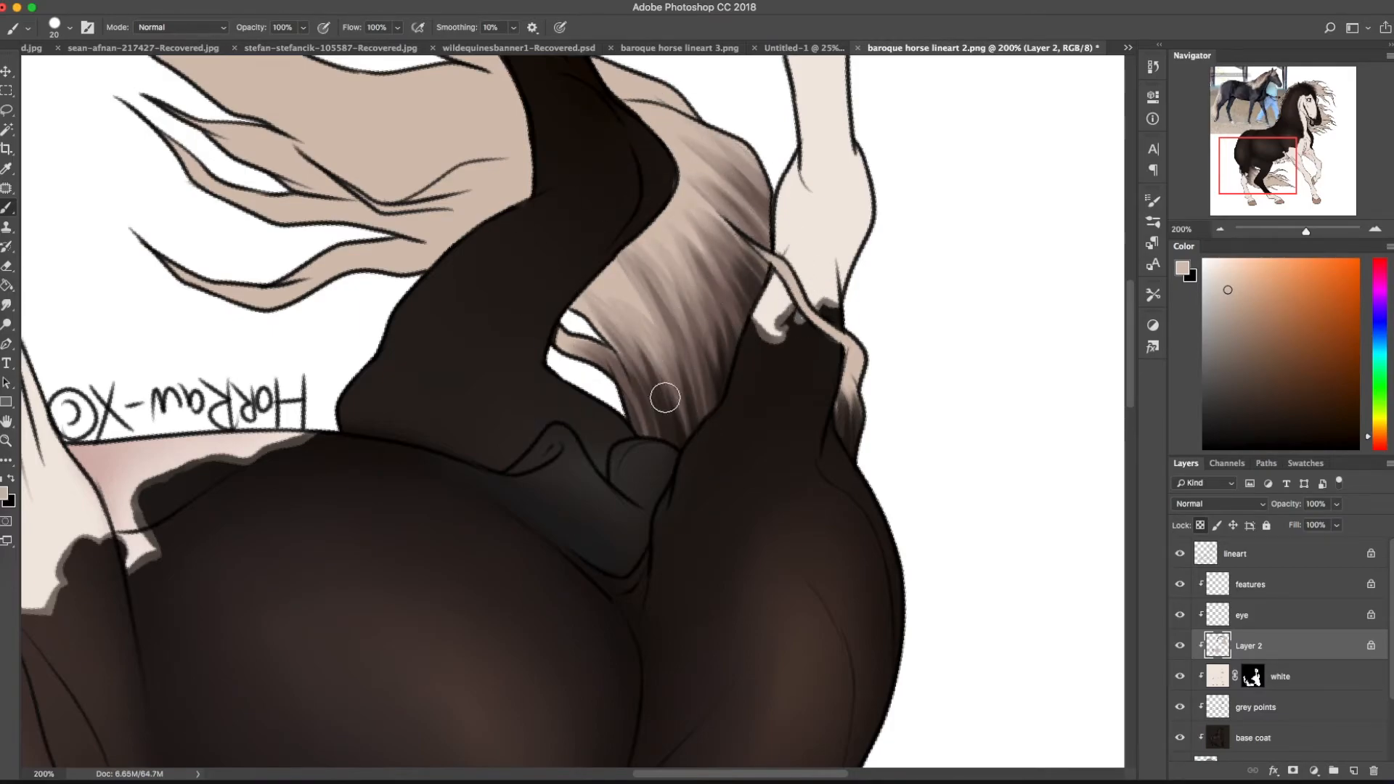
{"action": "left_click_drag", "start_coordinate": [847, 355], "coordinate": [848, 424]}
Work light beige strokes into the dark mane roots along the neck crest and around the poll
{"action": "left_click_drag", "start_coordinate": [138, 762], "coordinate": [740, 585]}
{"action": "mouse_move", "coordinate": [482, 526]}
{"action": "left_mouse_down"}
{"action": "mouse_move", "coordinate": [716, 380]}
{"action": "mouse_move", "coordinate": [661, 304]}
{"action": "left_mouse_up"}
{"action": "left_click_drag", "start_coordinate": [581, 204], "coordinate": [690, 595]}
{"action": "left_click_drag", "start_coordinate": [663, 411], "coordinate": [555, 319]}
{"action": "left_click_drag", "start_coordinate": [410, 315], "coordinate": [439, 409]}
{"action": "left_click_drag", "start_coordinate": [631, 484], "coordinate": [756, 274]}
{"action": "mouse_move", "coordinate": [406, 479]}
{"action": "left_mouse_down"}
{"action": "mouse_move", "coordinate": [555, 581]}
{"action": "mouse_move", "coordinate": [756, 346]}
{"action": "left_mouse_up"}
{"action": "left_click_drag", "start_coordinate": [551, 595], "coordinate": [767, 377]}
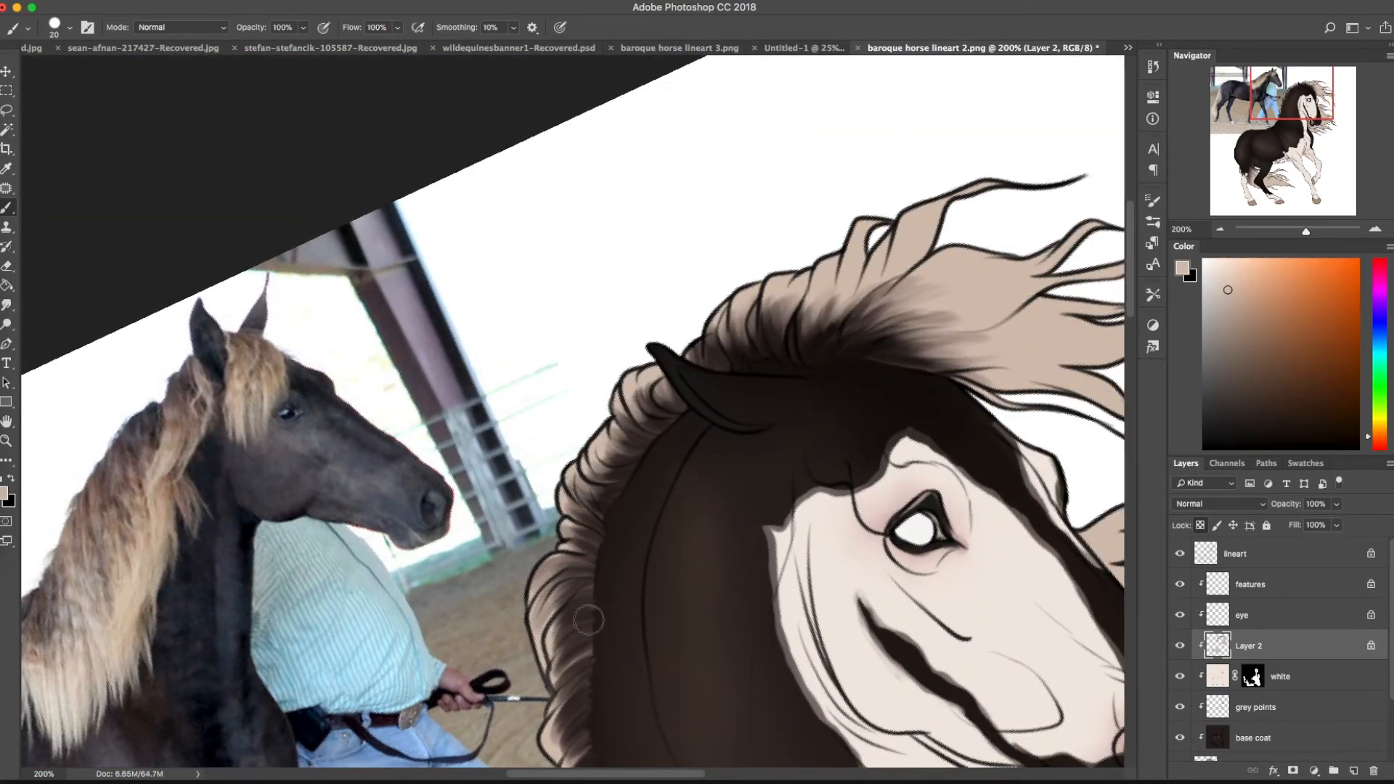
{"action": "left_click_drag", "start_coordinate": [594, 675], "coordinate": [633, 387]}
{"action": "left_click_drag", "start_coordinate": [611, 490], "coordinate": [635, 371]}
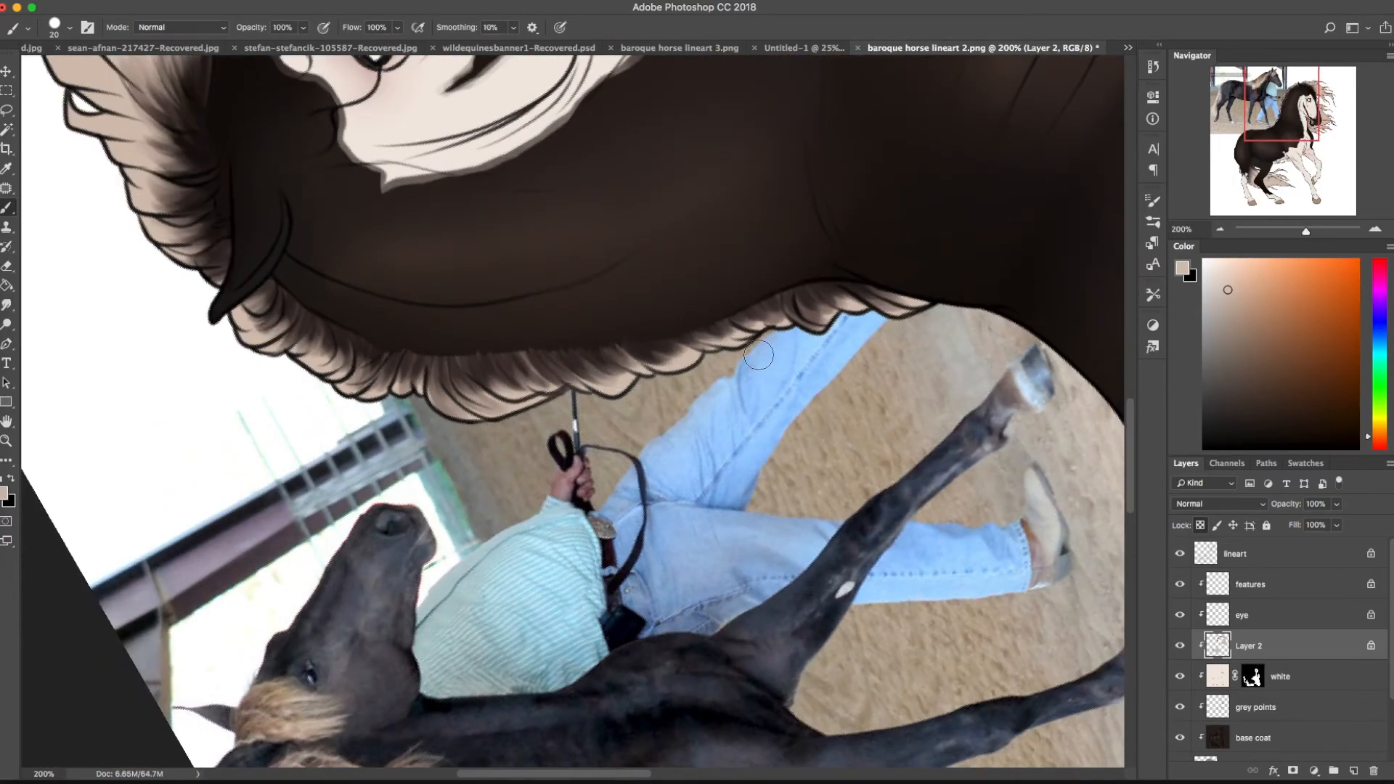
{"action": "left_click_drag", "start_coordinate": [469, 198], "coordinate": [564, 393]}
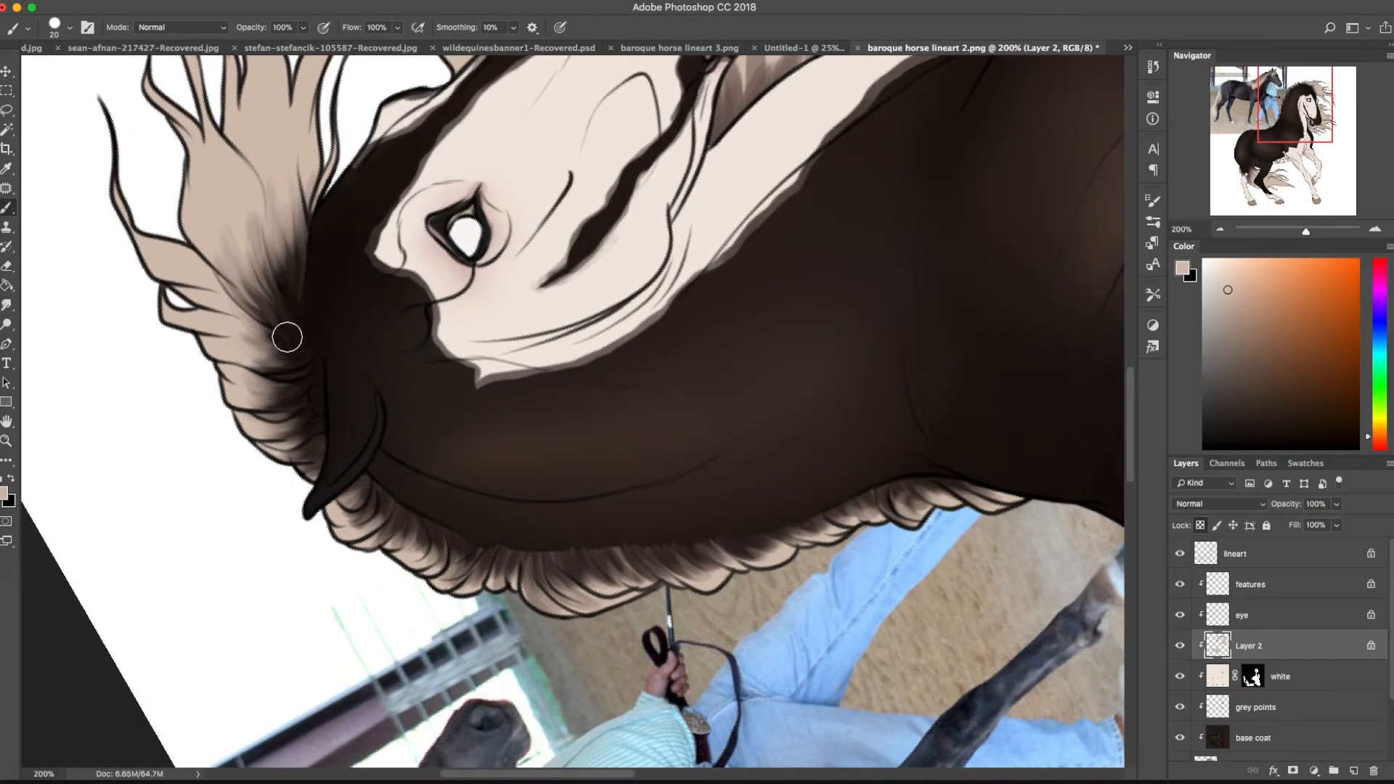
{"action": "key", "text": "Escape"}
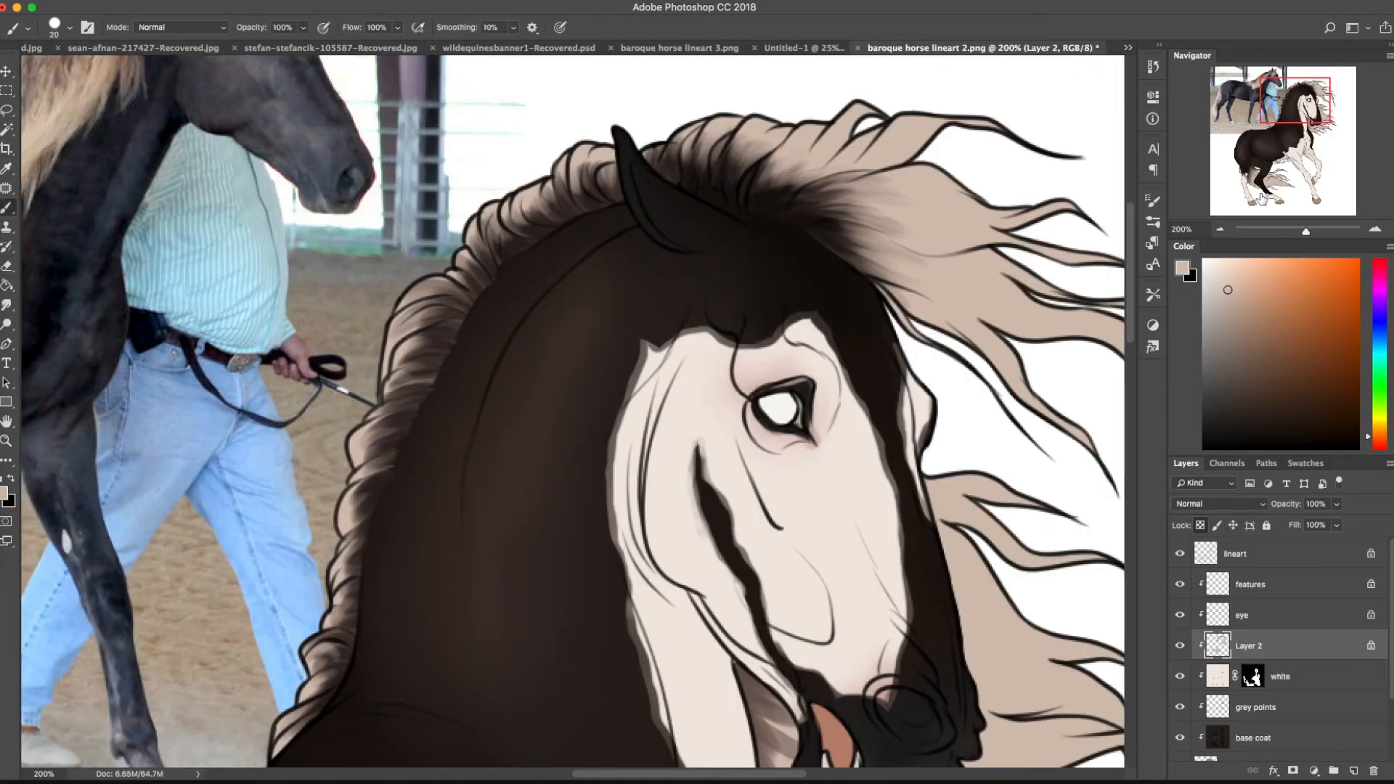
Lighten the mane strands beneath the throat and touch up the neck crest with beige strokes
{"action": "left_click", "coordinate": [1220, 230]}
{"action": "left_click", "coordinate": [1374, 229]}
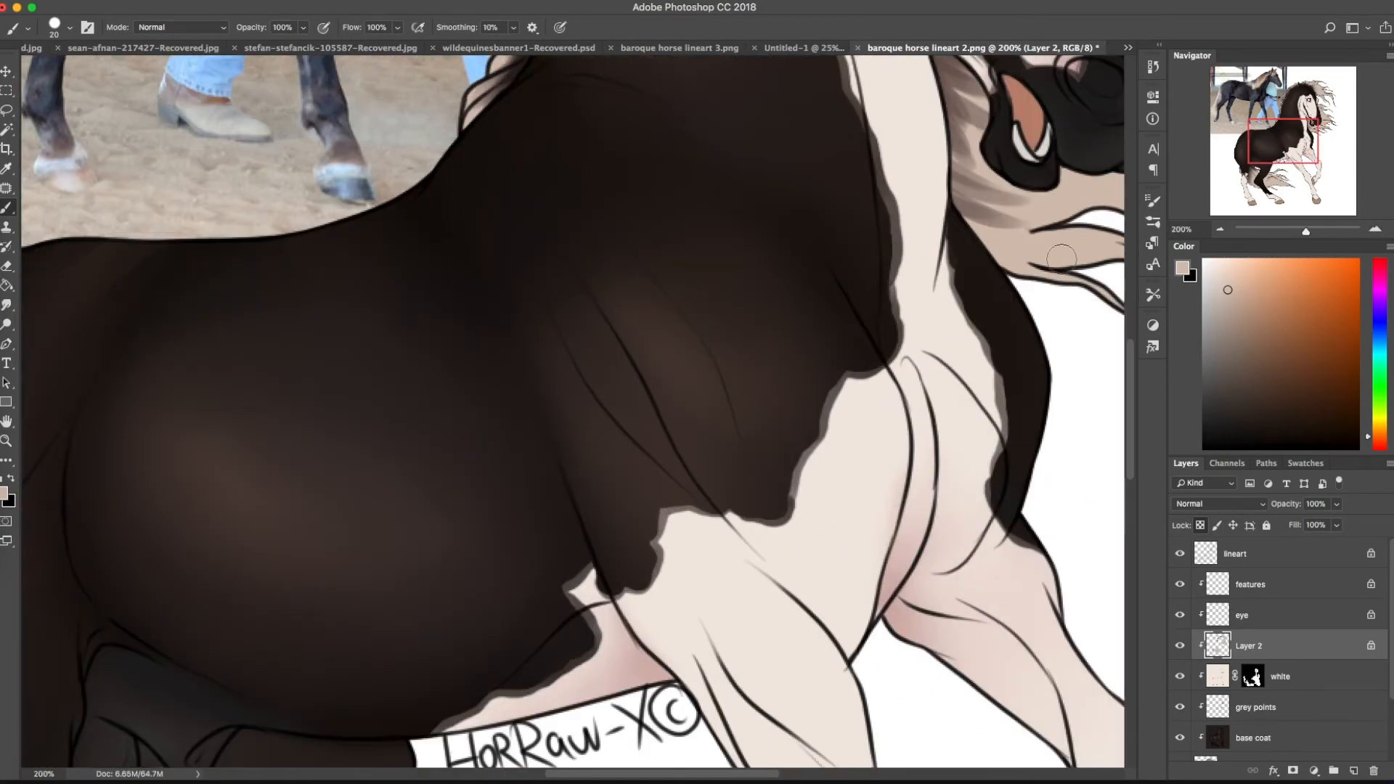
{"action": "left_click_drag", "start_coordinate": [626, 369], "coordinate": [662, 391]}
{"action": "left_click_drag", "start_coordinate": [623, 309], "coordinate": [649, 348]}
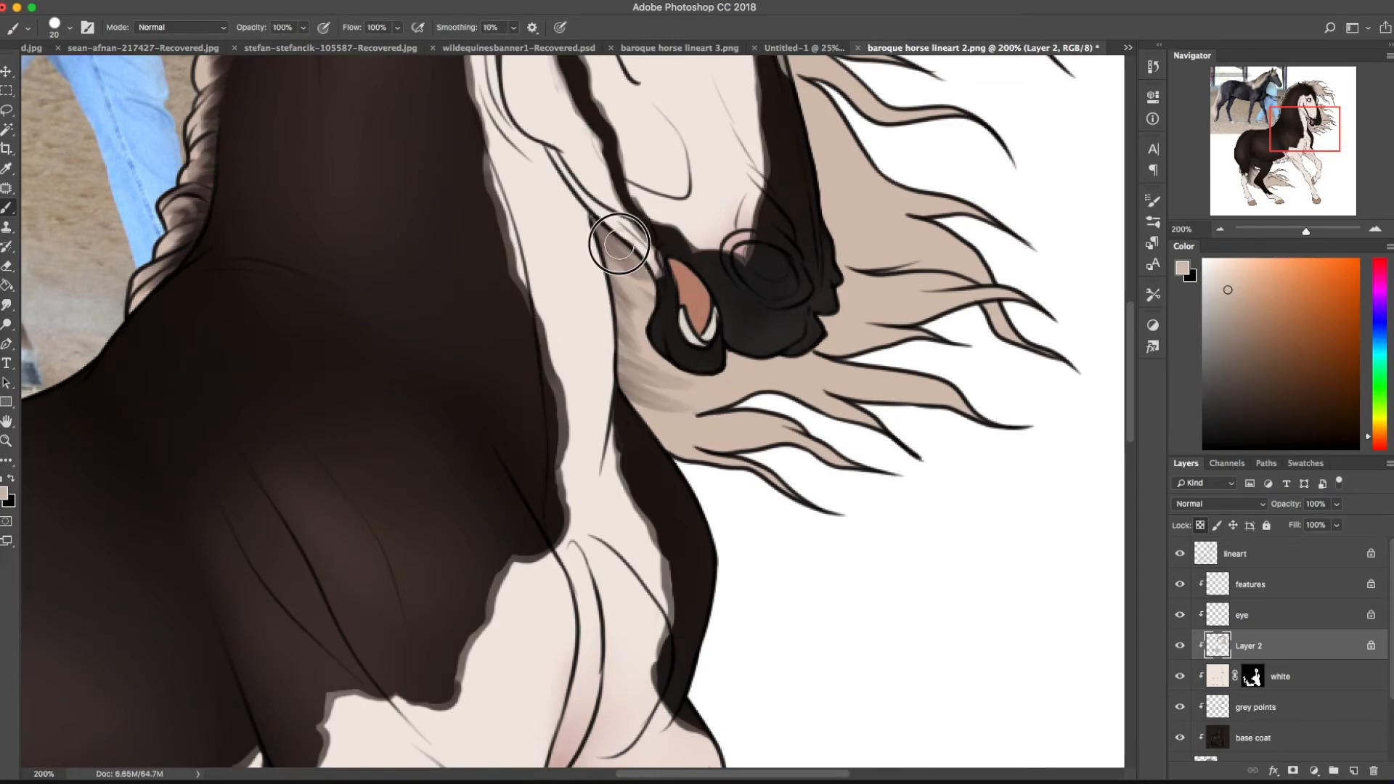
{"action": "scroll", "coordinate": [581, 378], "scroll_direction": "up", "scroll_amount": 5}
{"action": "scroll", "coordinate": [581, 378], "scroll_direction": "left", "scroll_amount": 5}
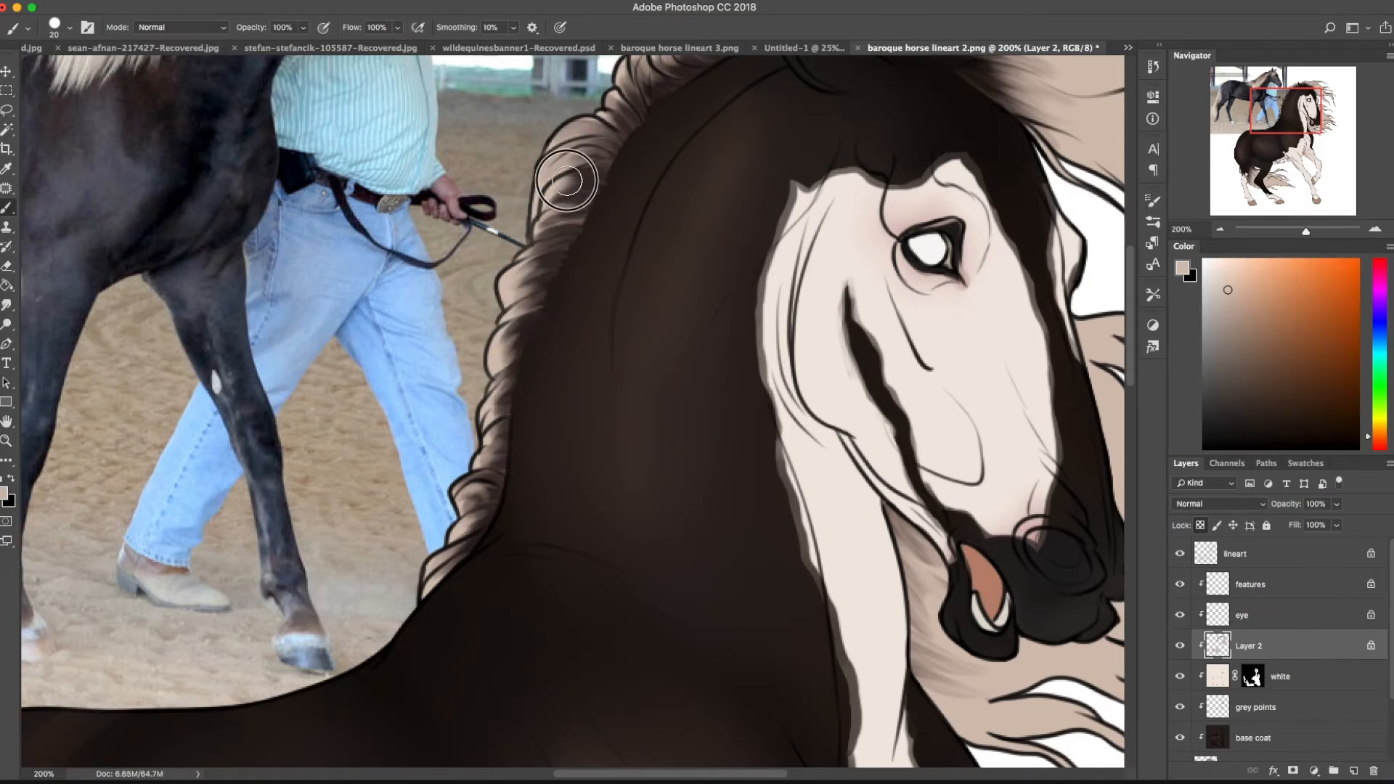
{"action": "key", "text": "super+minus"}
{"action": "key", "text": "super+minus"}
{"action": "key", "text": "super+minus"}
{"action": "key", "text": "super+minus"}
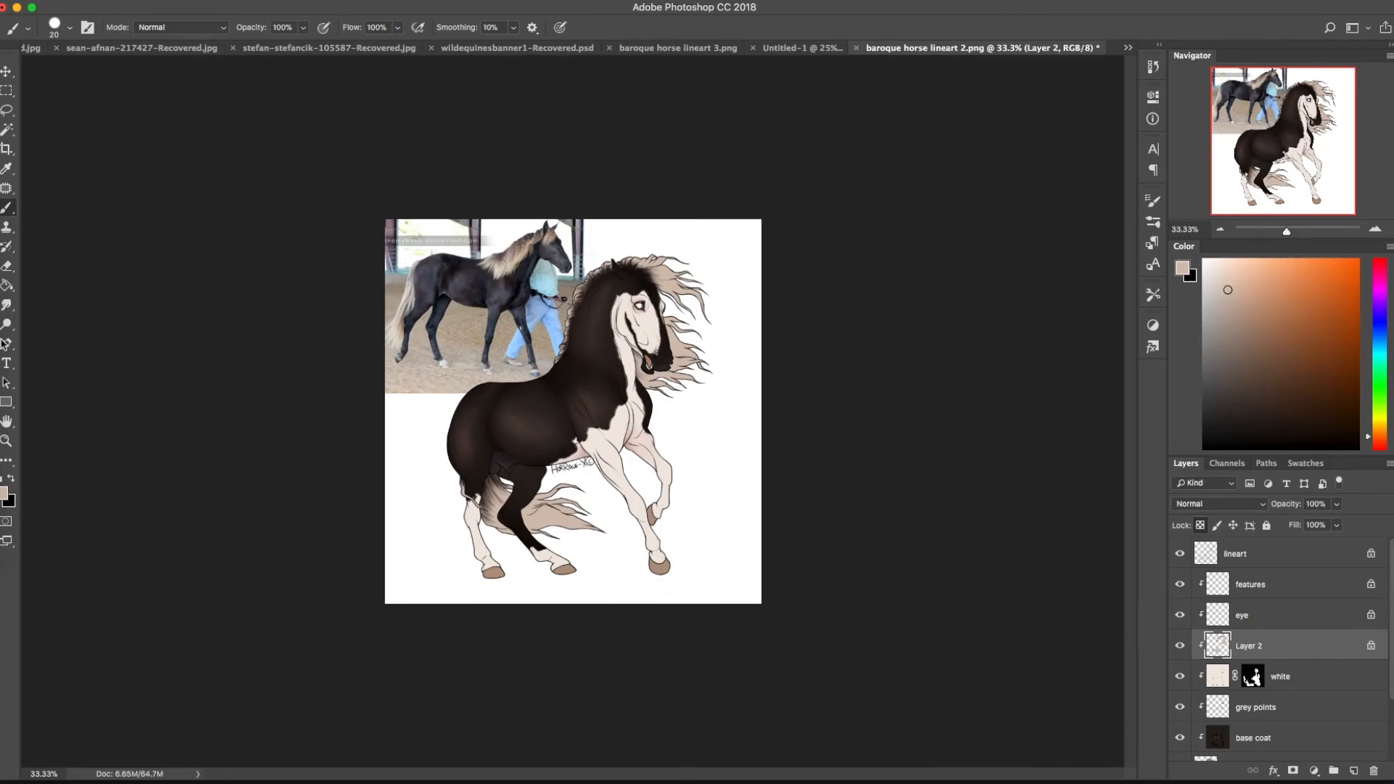
Paint pale cream highlights along the trailing tail strands and soften them with the Smudge tool at 12% strength
{"action": "left_click", "coordinate": [1375, 229]}
{"action": "left_click", "coordinate": [1375, 229]}
{"action": "left_click_drag", "start_coordinate": [463, 578], "coordinate": [462, 380]}
{"action": "key", "text": "r"}
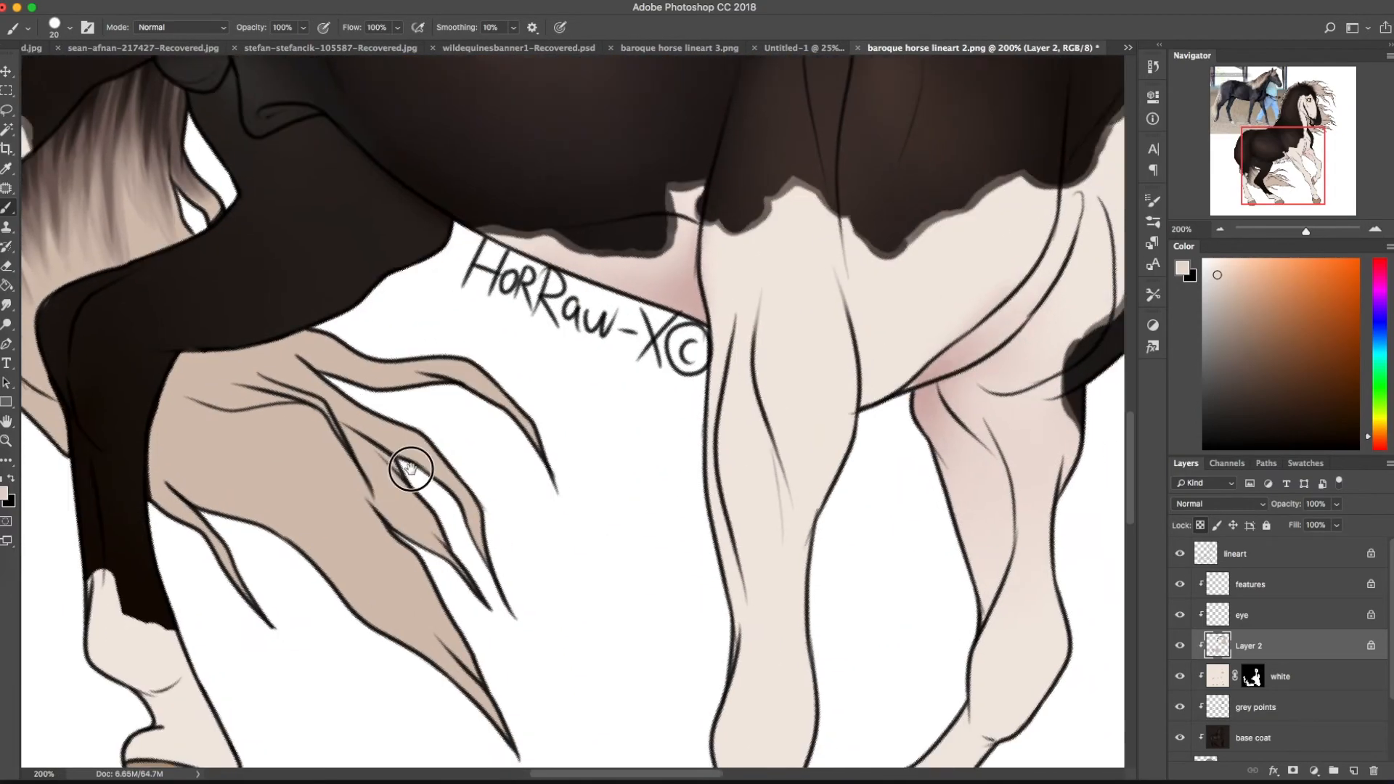
{"action": "scroll", "coordinate": [378, 436], "scroll_direction": "down", "scroll_amount": 3}
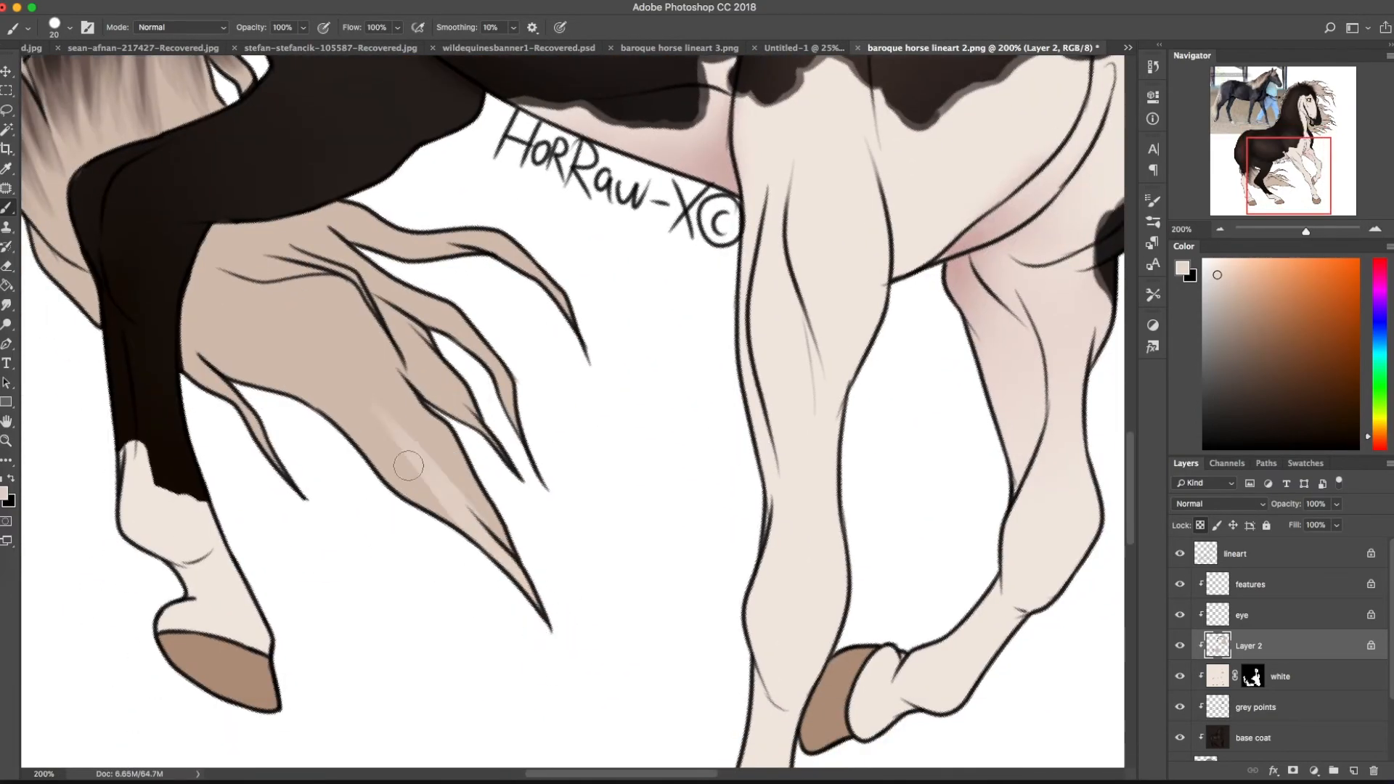
{"action": "mouse_move", "coordinate": [501, 518]}
{"action": "left_mouse_down"}
{"action": "mouse_move", "coordinate": [377, 326]}
{"action": "mouse_move", "coordinate": [426, 261]}
{"action": "mouse_move", "coordinate": [569, 349]}
{"action": "mouse_move", "coordinate": [372, 223]}
{"action": "left_mouse_up"}
{"action": "mouse_move", "coordinate": [234, 415]}
{"action": "left_mouse_down"}
{"action": "mouse_move", "coordinate": [203, 342]}
{"action": "mouse_move", "coordinate": [429, 439]}
{"action": "mouse_move", "coordinate": [384, 334]}
{"action": "left_mouse_up"}
{"action": "left_click", "coordinate": [7, 305]}
{"action": "mouse_move", "coordinate": [348, 392]}
{"action": "left_mouse_down"}
{"action": "mouse_move", "coordinate": [224, 346]}
{"action": "mouse_move", "coordinate": [420, 233]}
{"action": "left_mouse_up"}
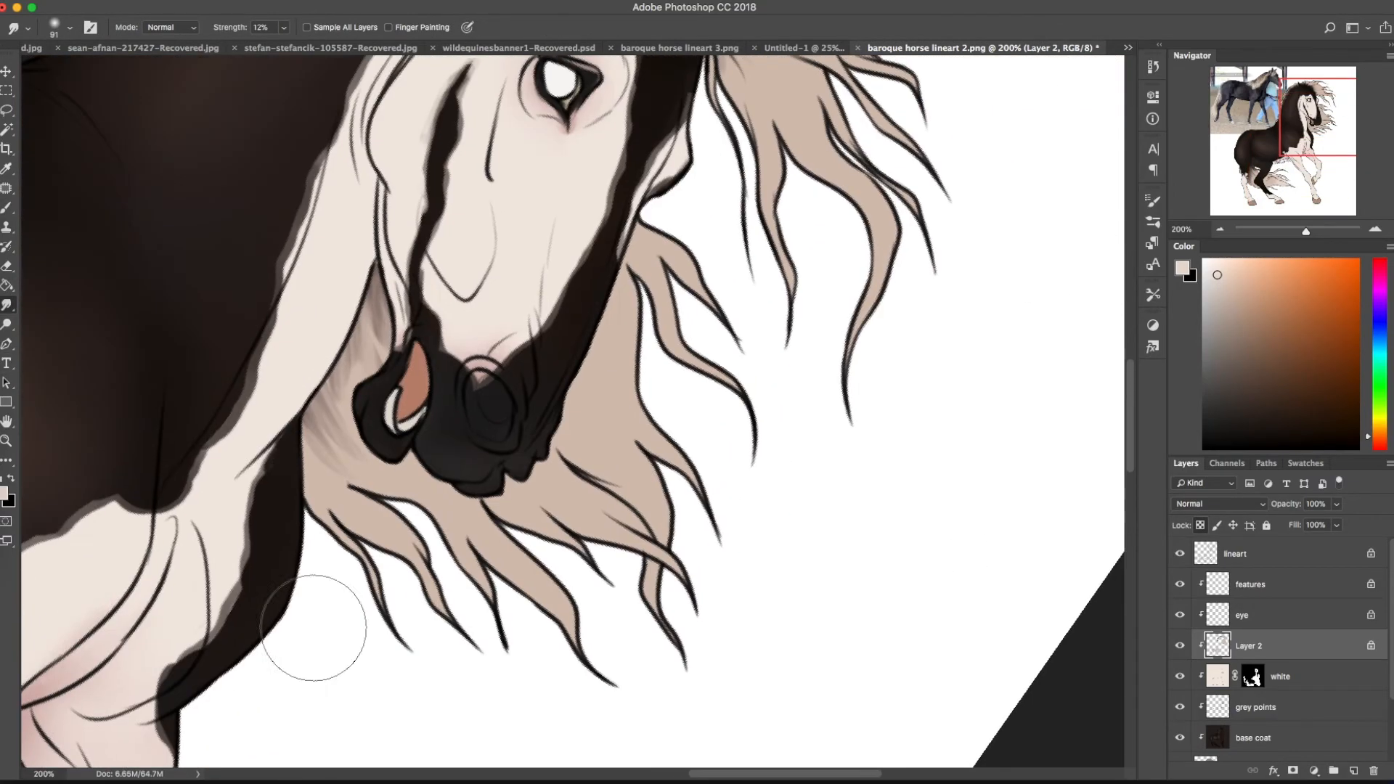
Add pale cream highlights to the flowing mane and forelock strands and smudge them smooth at 12% strength
{"action": "mouse_move", "coordinate": [392, 612]}
{"action": "left_mouse_down"}
{"action": "mouse_move", "coordinate": [457, 520]}
{"action": "mouse_move", "coordinate": [595, 501]}
{"action": "mouse_move", "coordinate": [591, 404]}
{"action": "mouse_move", "coordinate": [636, 413]}
{"action": "mouse_move", "coordinate": [722, 315]}
{"action": "mouse_move", "coordinate": [861, 298]}
{"action": "left_mouse_up"}
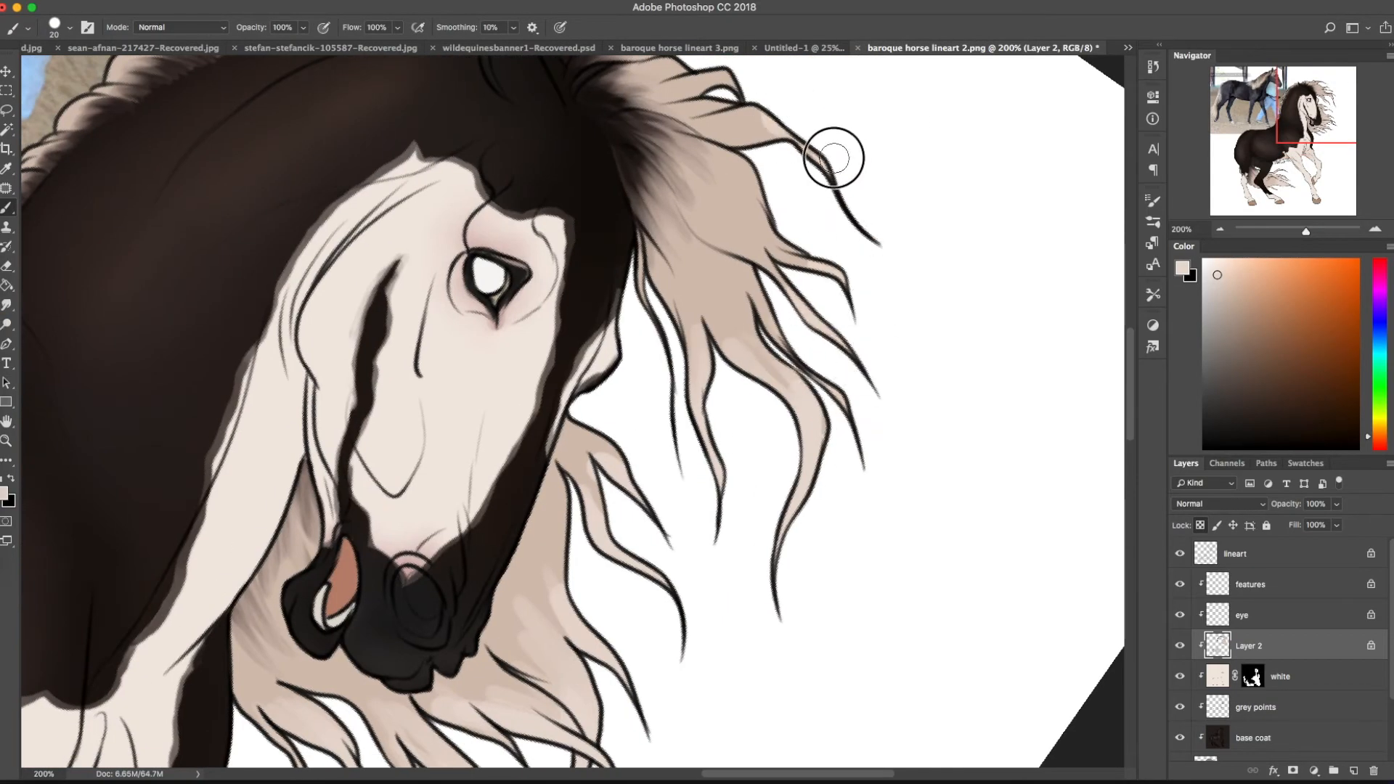
{"action": "left_click", "coordinate": [7, 305]}
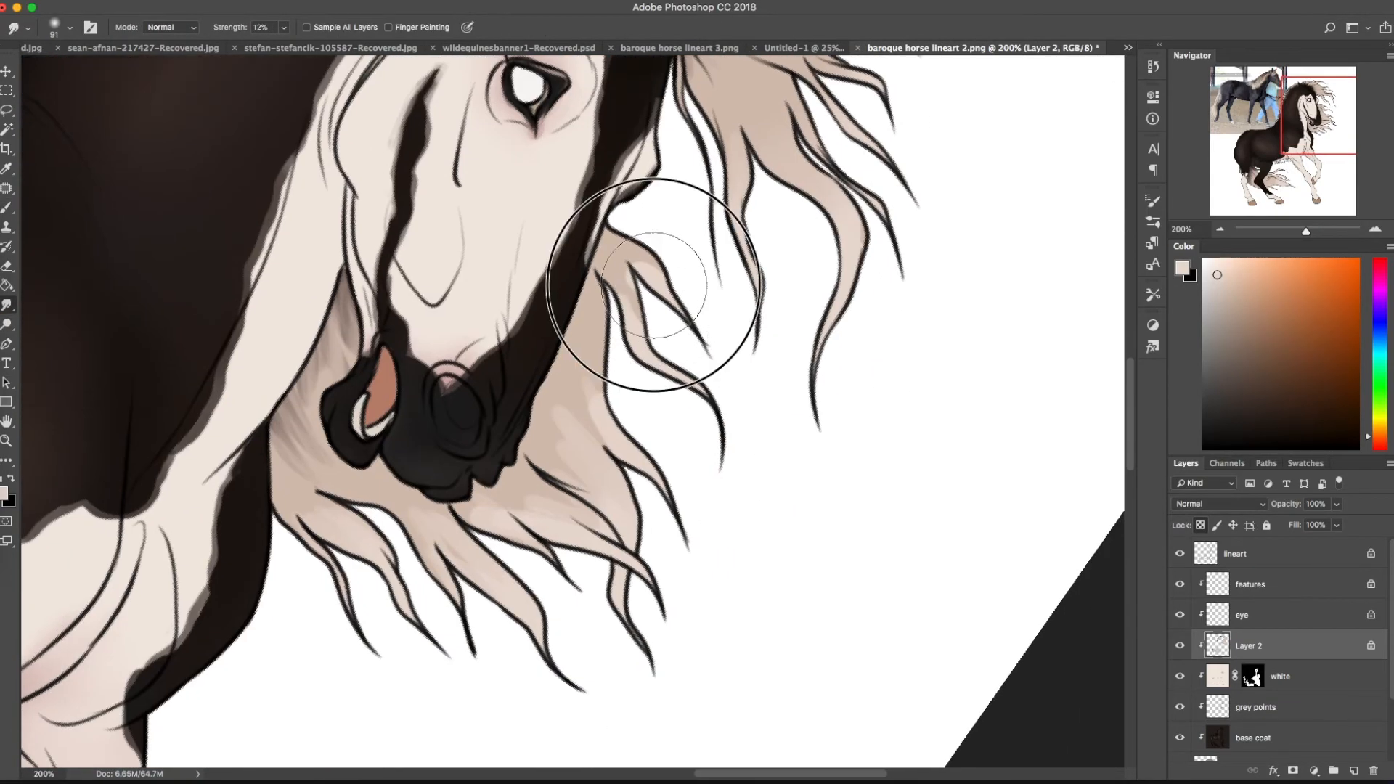
{"action": "left_click_drag", "start_coordinate": [653, 285], "coordinate": [646, 389]}
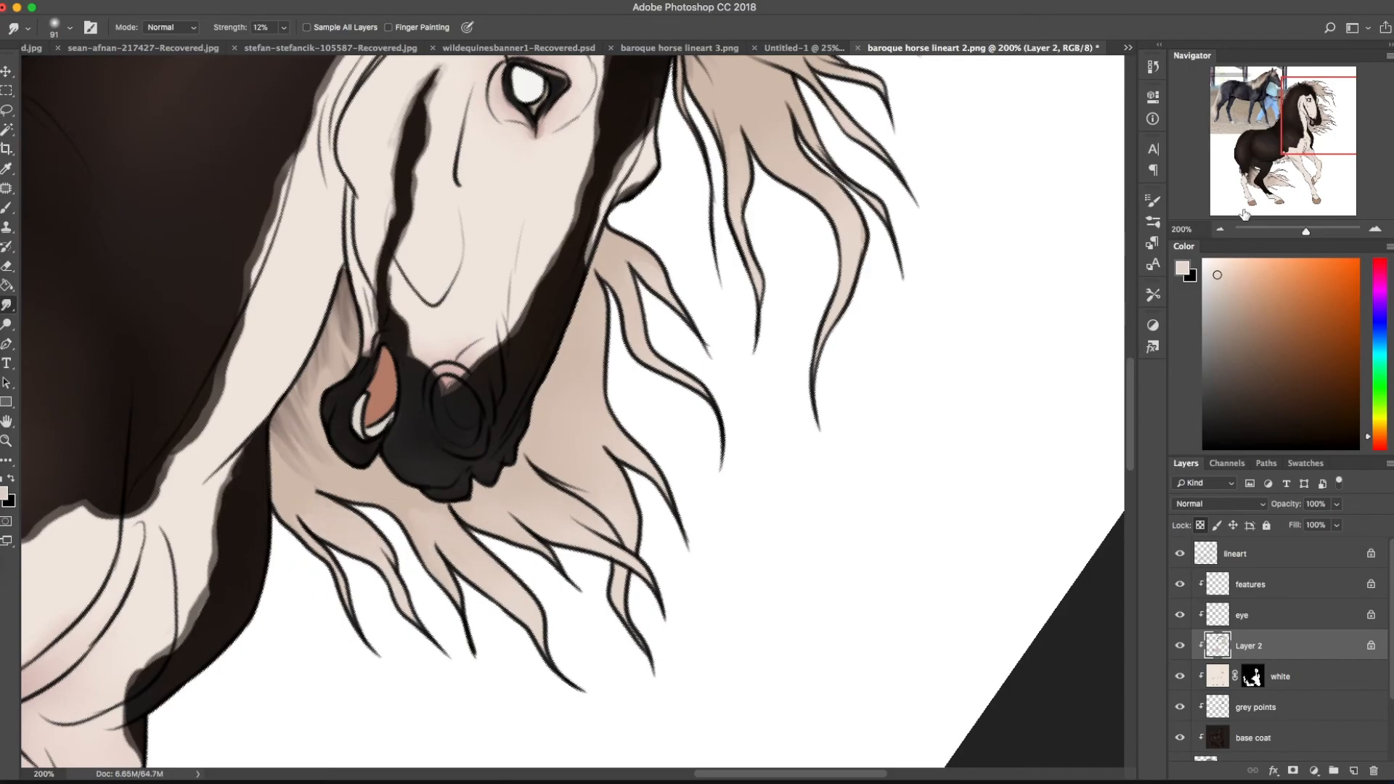
{"action": "left_click", "coordinate": [1220, 230]}
{"action": "left_click", "coordinate": [1219, 229]}
{"action": "left_click", "coordinate": [1219, 230]}
{"action": "left_click", "coordinate": [1219, 230]}
Return to the Brush tool and add a new layer directly above the base coat layer
{"action": "key", "text": "c"}
{"action": "key", "text": "b"}
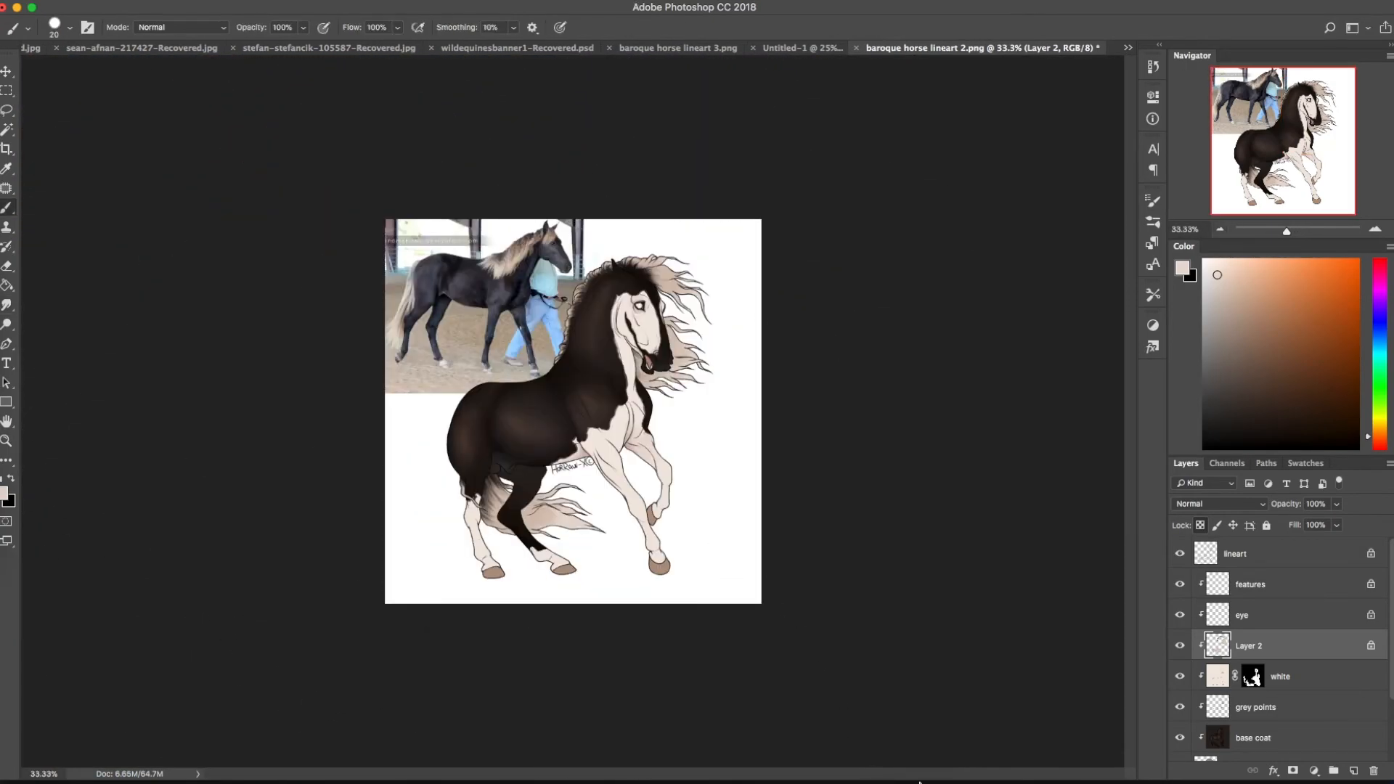
{"action": "left_click", "coordinate": [1298, 717]}
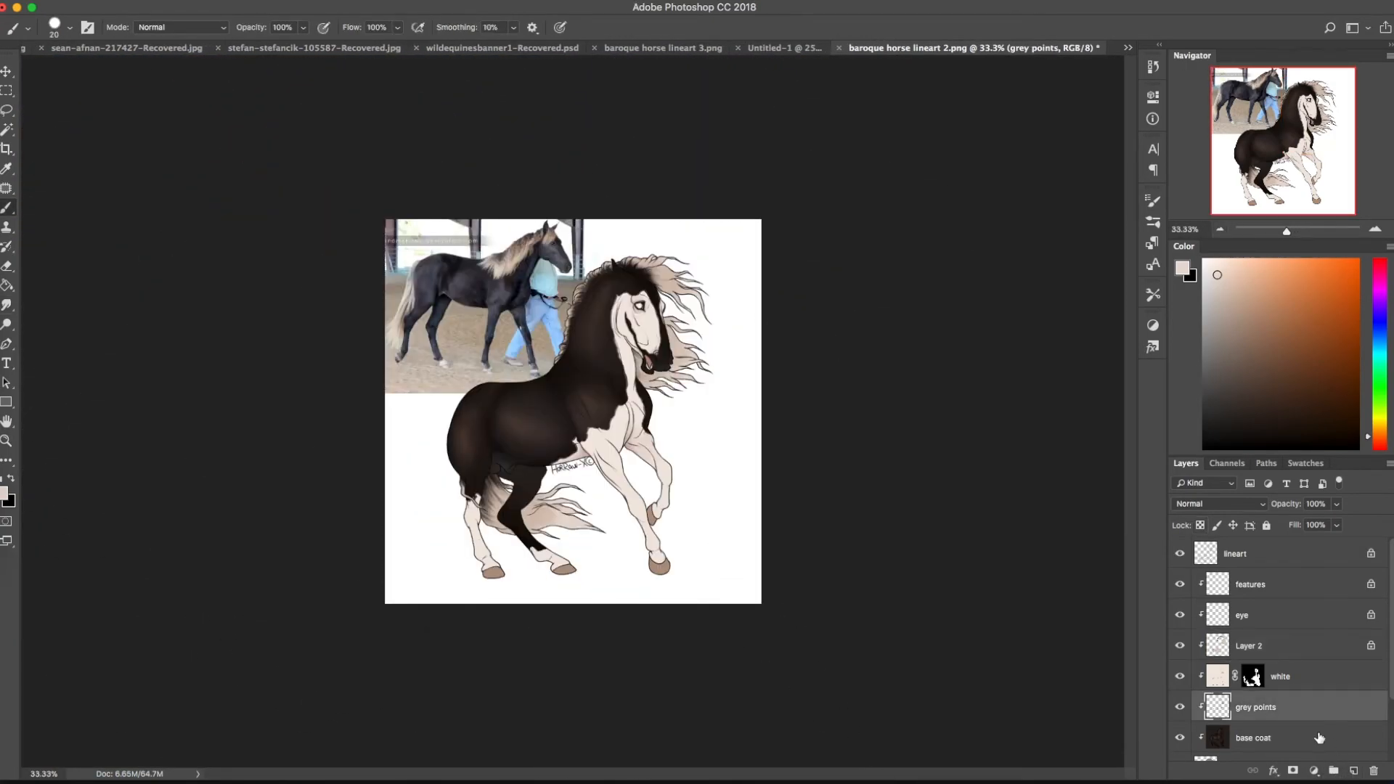
{"action": "left_click", "coordinate": [1322, 739]}
{"action": "left_click", "coordinate": [1353, 770]}
Import the free_horse_brushes .abr file from the Brushes folder into the brush presets
{"action": "left_click", "coordinate": [56, 28]}
{"action": "left_click_drag", "start_coordinate": [343, 207], "coordinate": [351, 540]}
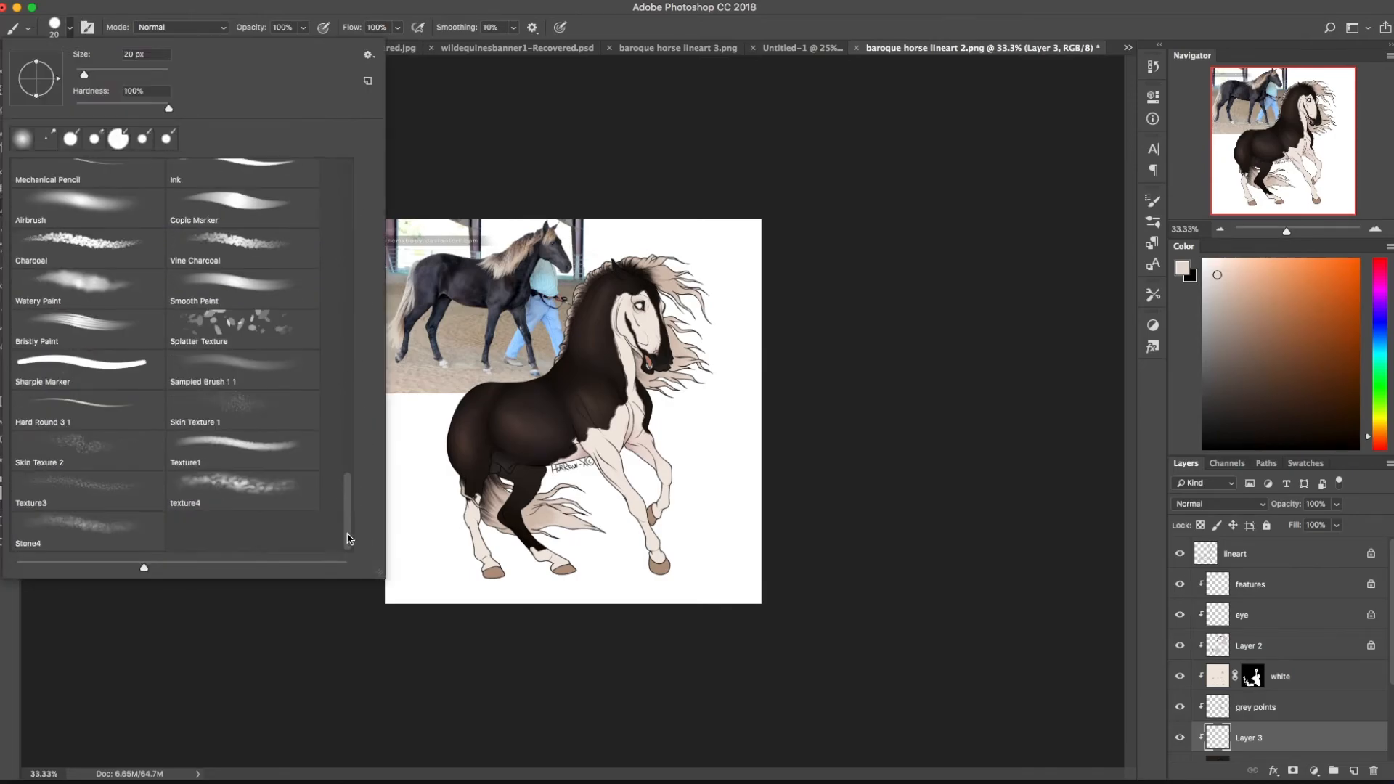
{"action": "right_click", "coordinate": [253, 329]}
{"action": "left_click", "coordinate": [297, 407]}
{"action": "left_click", "coordinate": [326, 295]}
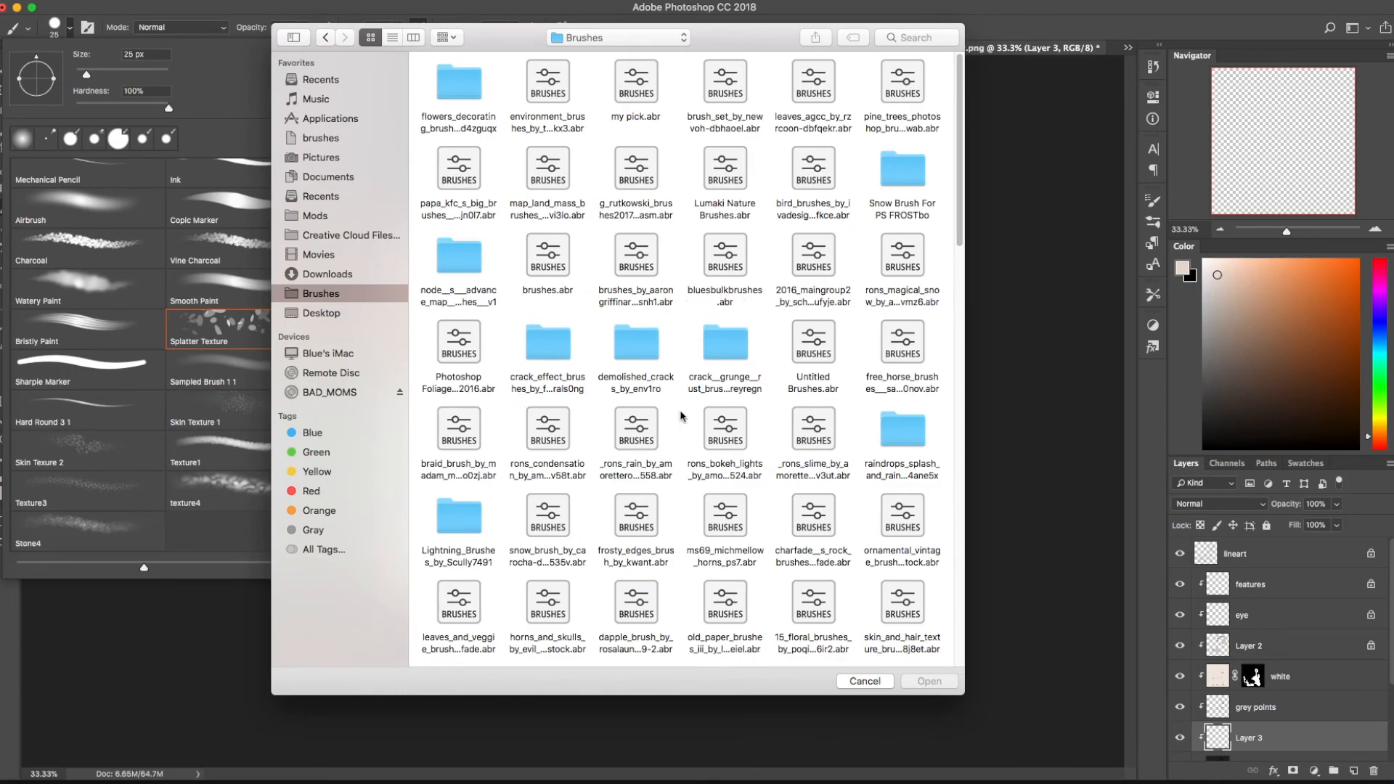
{"action": "left_click", "coordinate": [901, 346]}
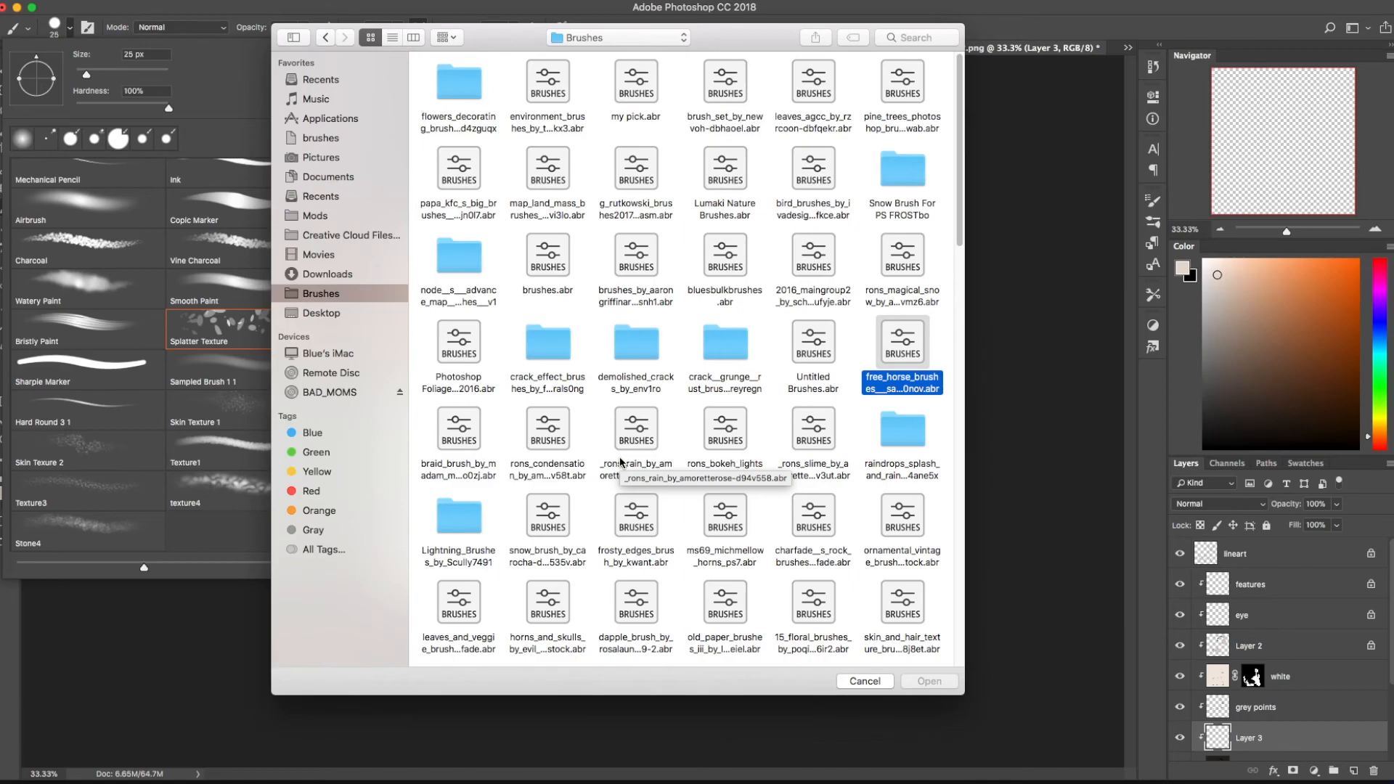
{"action": "left_click", "coordinate": [929, 682]}
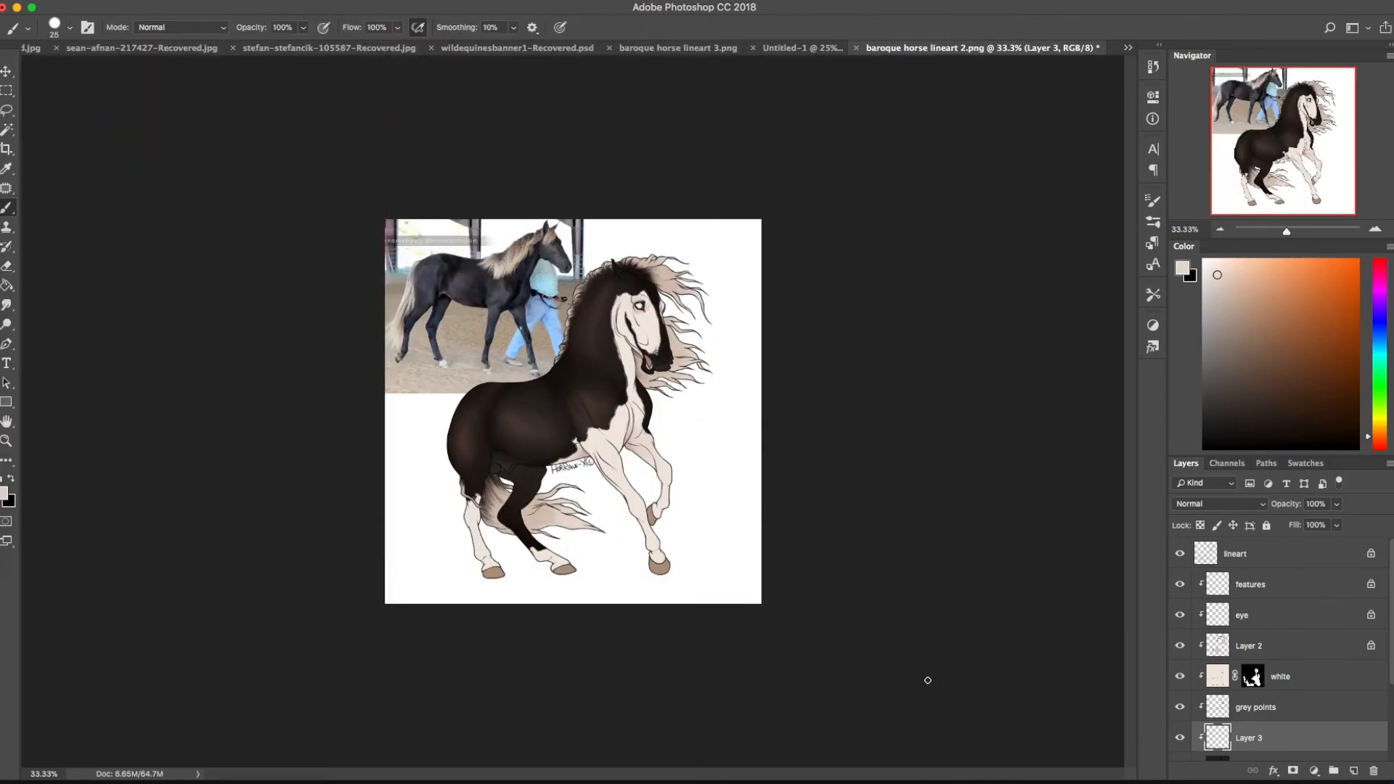
Browse the imported free horse brushes set and choose the Sabino 4 brush
{"action": "left_click", "coordinate": [76, 29]}
{"action": "scroll", "coordinate": [232, 370], "scroll_direction": "down", "scroll_amount": 1}
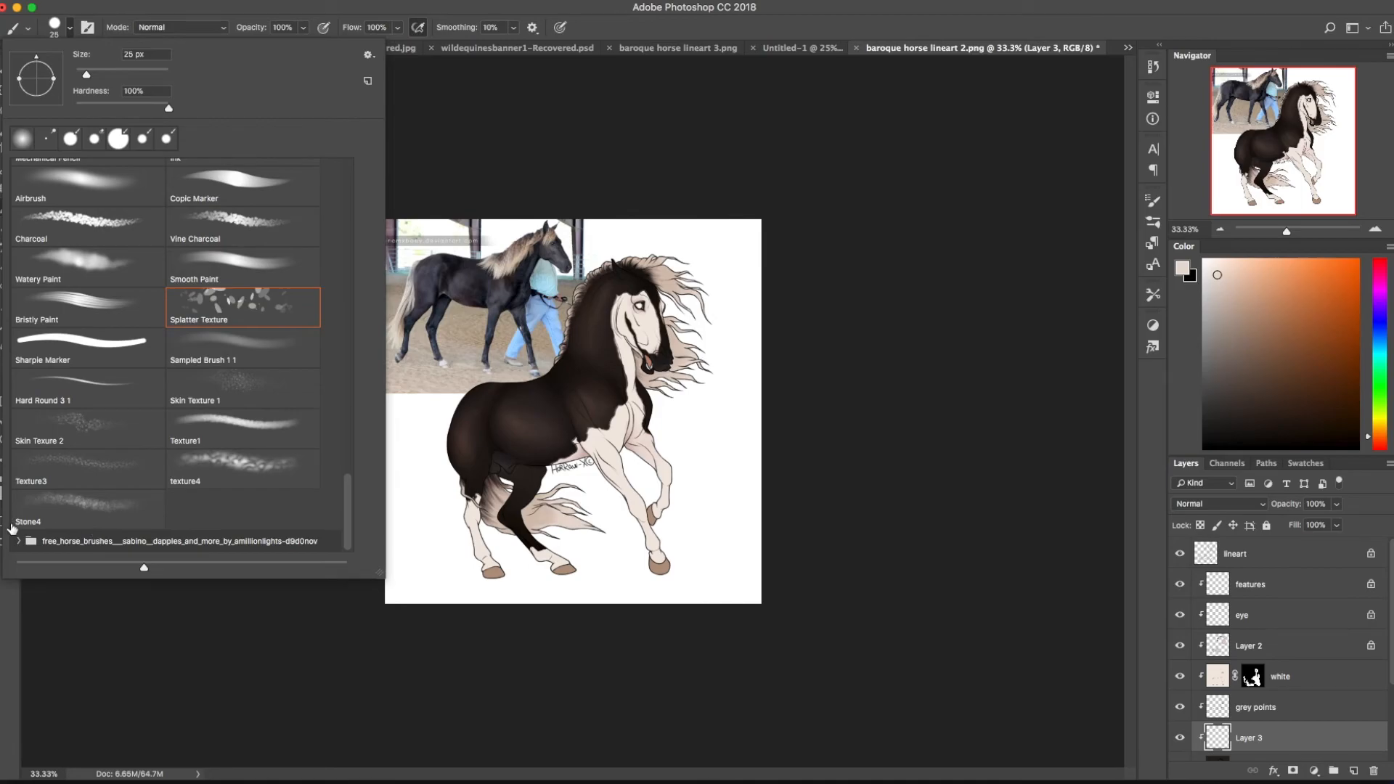
{"action": "scroll", "coordinate": [161, 518], "scroll_direction": "down", "scroll_amount": 6}
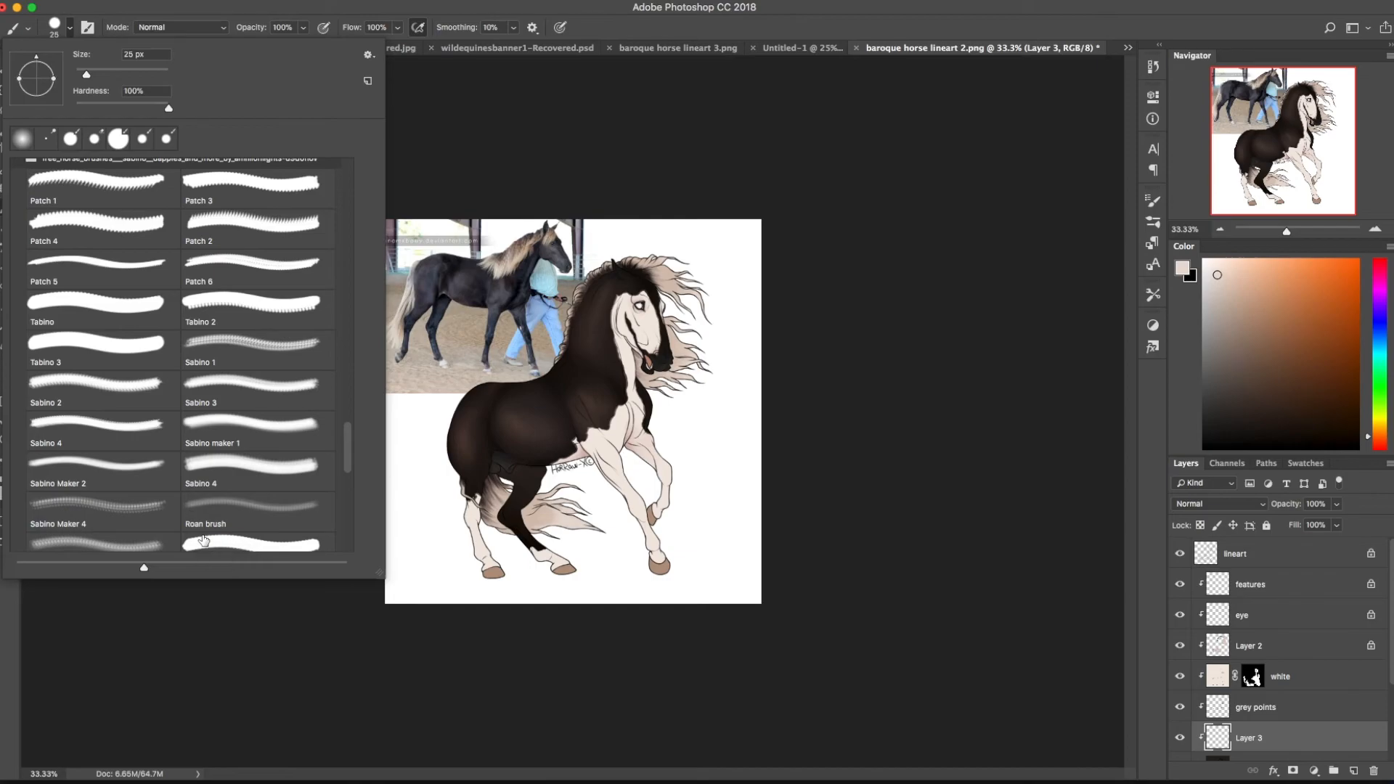
{"action": "left_click", "coordinate": [290, 479]}
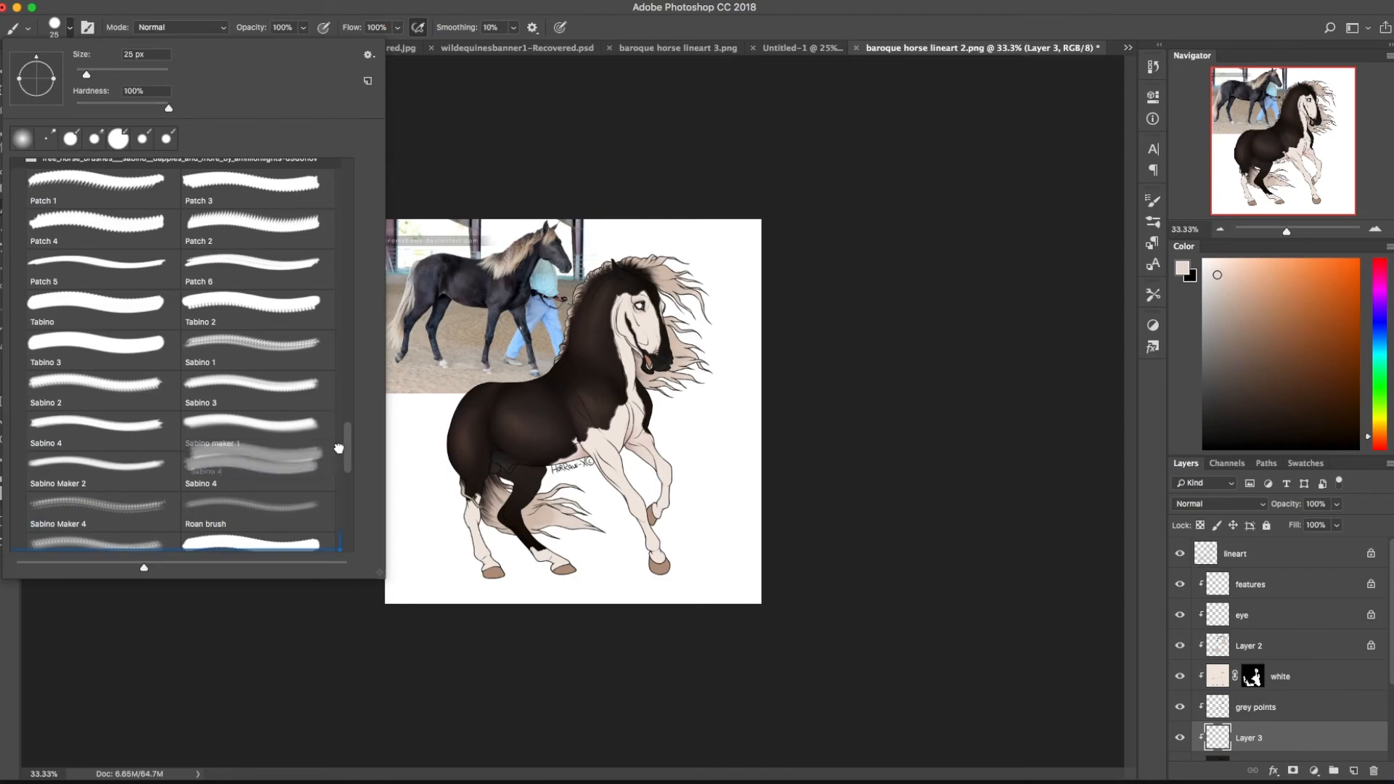
{"action": "scroll", "coordinate": [331, 486], "scroll_direction": "down", "scroll_amount": 5}
{"action": "mouse_move", "coordinate": [351, 537]}
{"action": "left_mouse_down"}
{"action": "mouse_move", "coordinate": [336, 336]}
{"action": "mouse_move", "coordinate": [343, 555]}
{"action": "mouse_move", "coordinate": [342, 427]}
{"action": "mouse_move", "coordinate": [338, 531]}
{"action": "left_mouse_up"}
Import the dapple_brush_by_rosalaun brush file and locate its set among the brush presets
{"action": "left_click", "coordinate": [368, 55]}
{"action": "left_click", "coordinate": [1052, 667]}
{"action": "scroll", "coordinate": [271, 419], "scroll_direction": "down", "scroll_amount": 2}
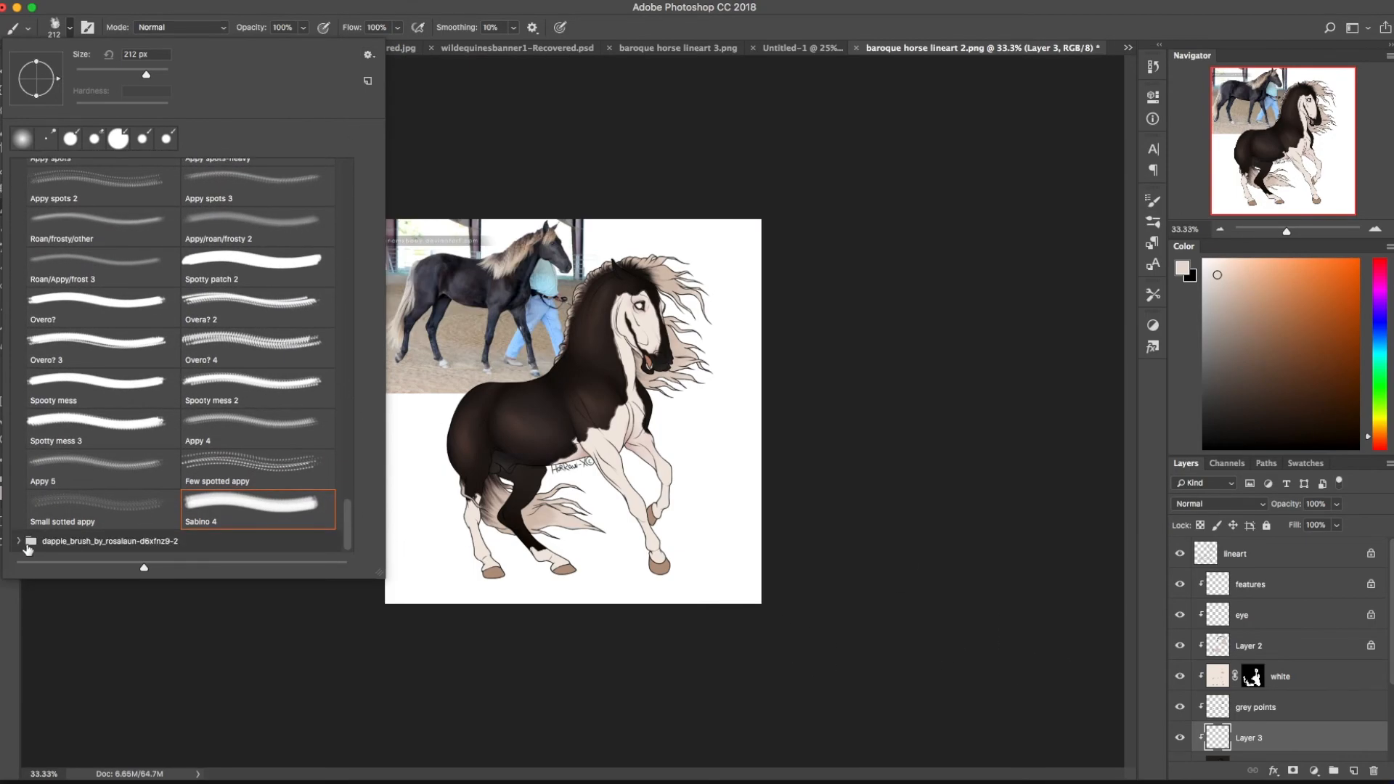
Choose the dapple brush from the imported dapple_brush_by_rosalaun set
{"action": "scroll", "coordinate": [22, 548], "scroll_direction": "down", "scroll_amount": 2}
{"action": "left_click", "coordinate": [102, 536]}
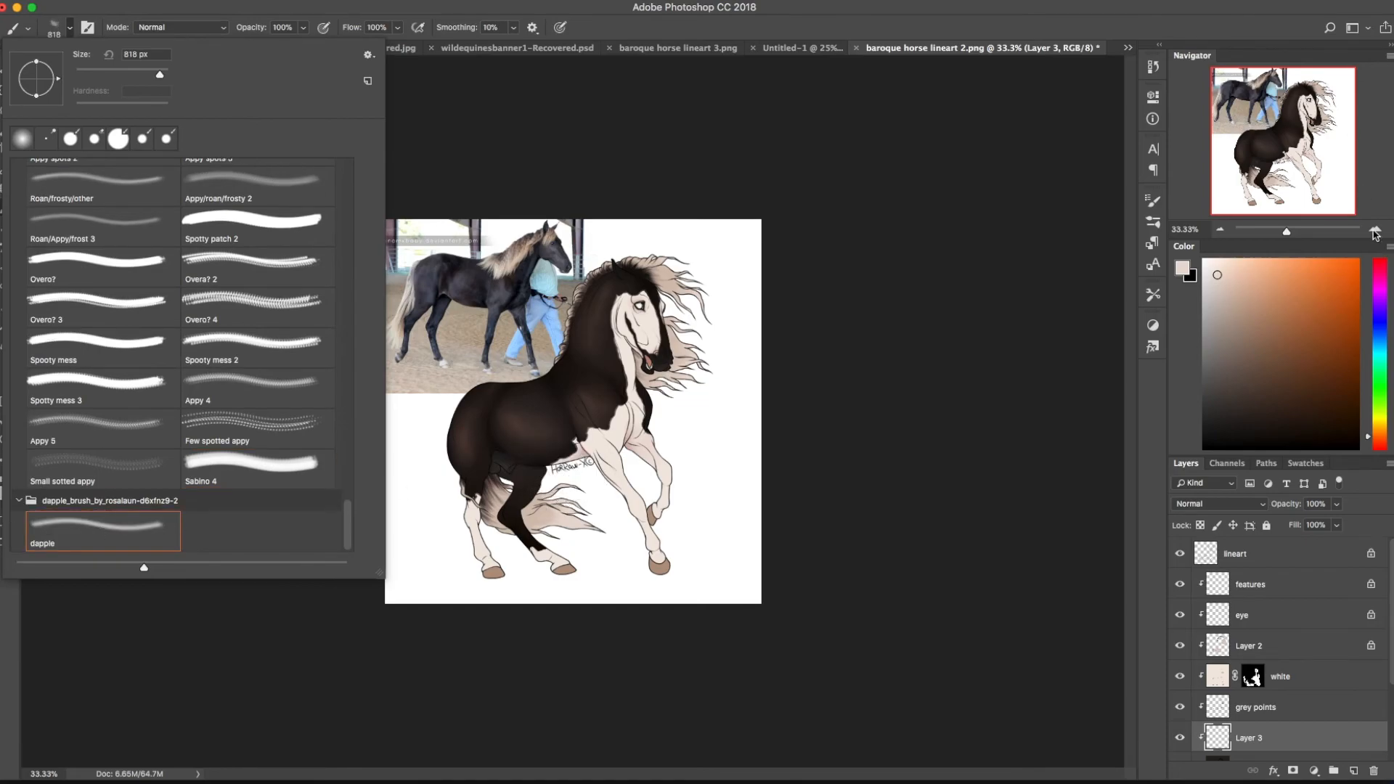
{"action": "left_click", "coordinate": [1376, 232]}
{"action": "right_click", "coordinate": [496, 359]}
{"action": "left_click", "coordinate": [706, 10]}
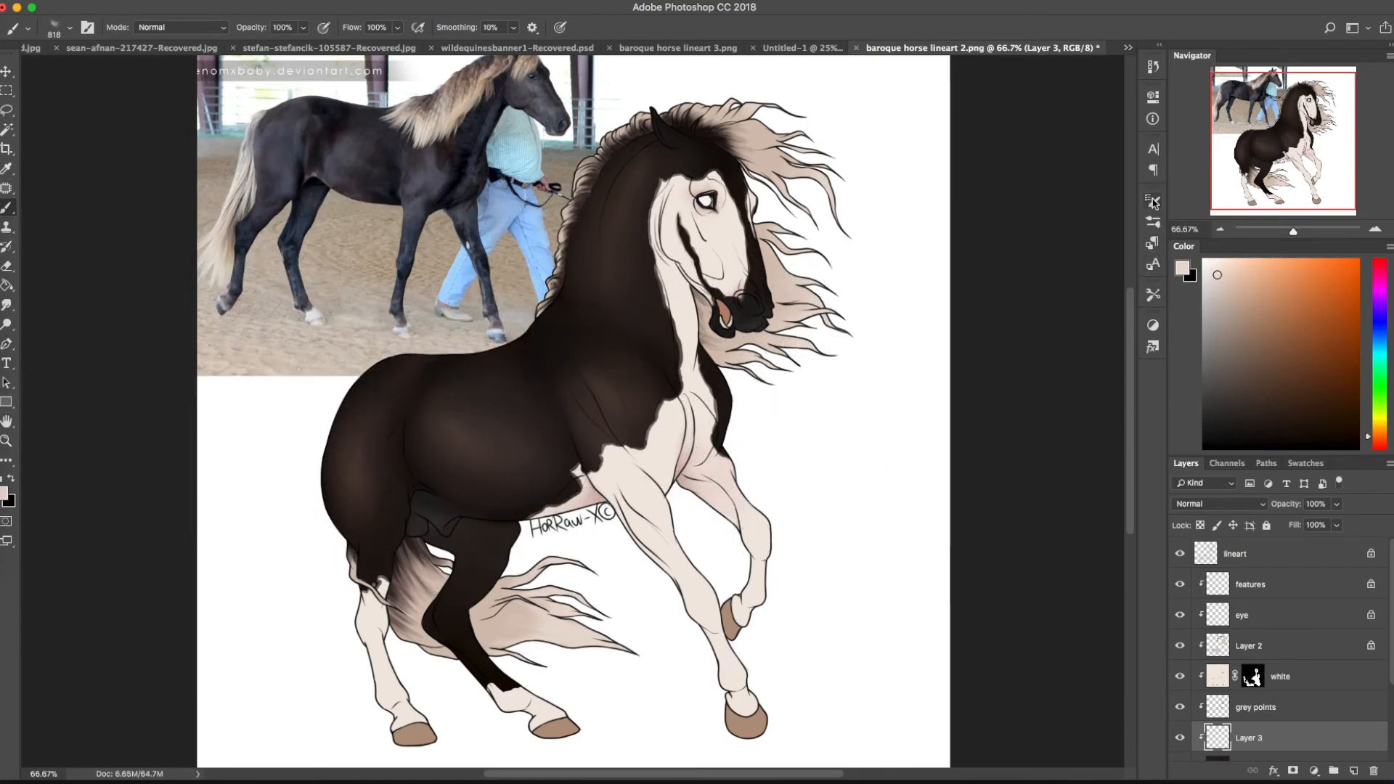
Set the dapple brush tip angle to 39° and turn off Shape Dynamics and Transfer
{"action": "left_click", "coordinate": [1154, 203]}
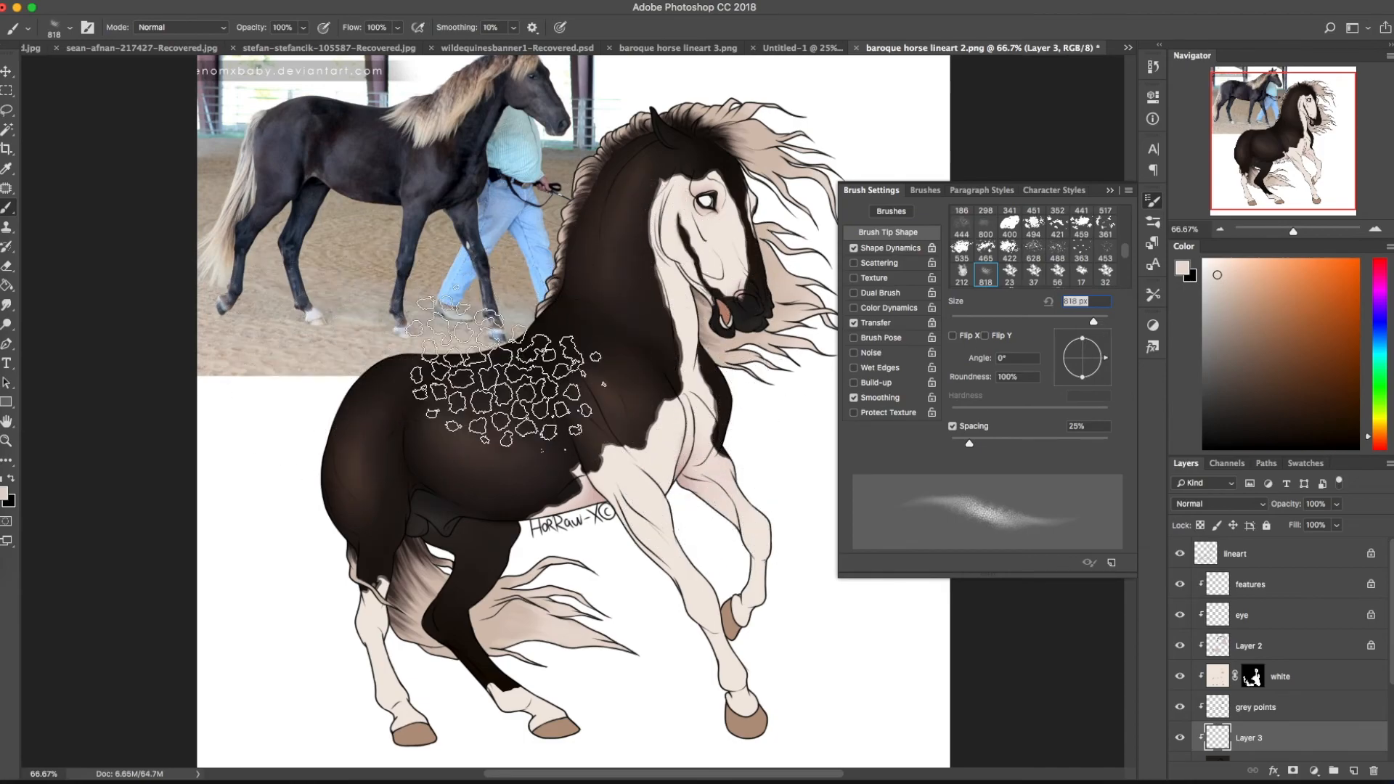
{"action": "mouse_move", "coordinate": [1109, 365]}
{"action": "left_mouse_down"}
{"action": "mouse_move", "coordinate": [1110, 338]}
{"action": "mouse_move", "coordinate": [1082, 325]}
{"action": "left_mouse_up"}
{"action": "left_click", "coordinate": [854, 249]}
{"action": "left_click", "coordinate": [855, 322]}
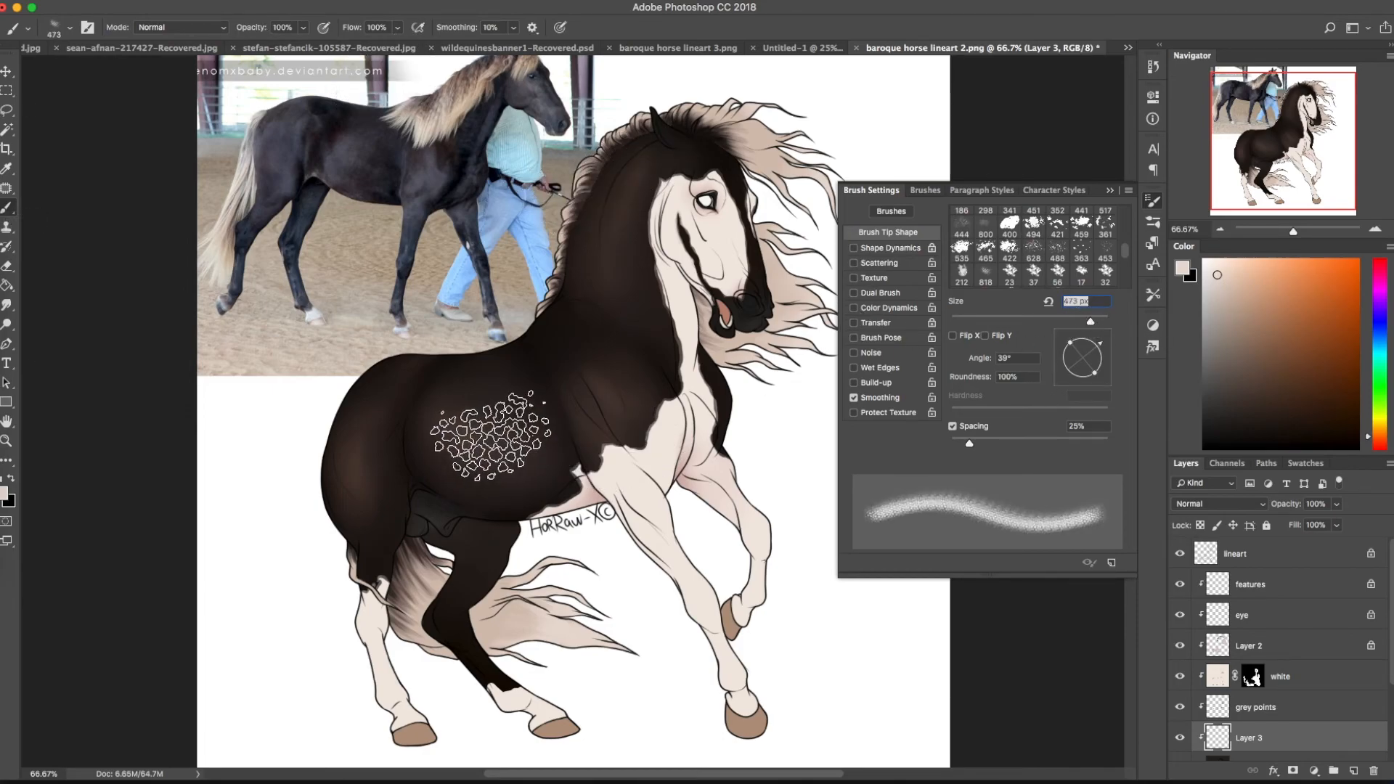
Enlarge the dapple brush to about 600 px and stamp a patch of pale dapples on the horse's barrel
{"action": "left_click_drag", "start_coordinate": [1092, 323], "coordinate": [1094, 322]}
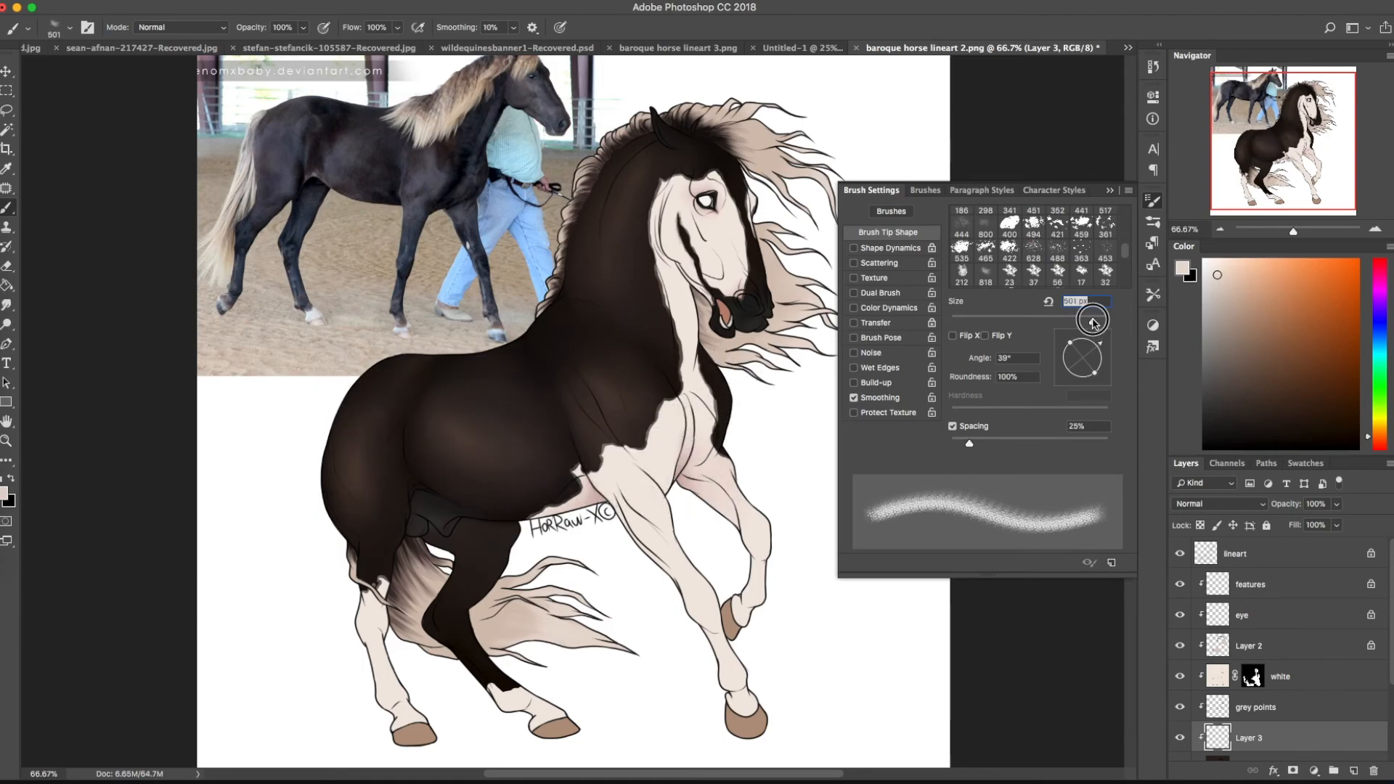
{"action": "key", "text": "bracketright"}
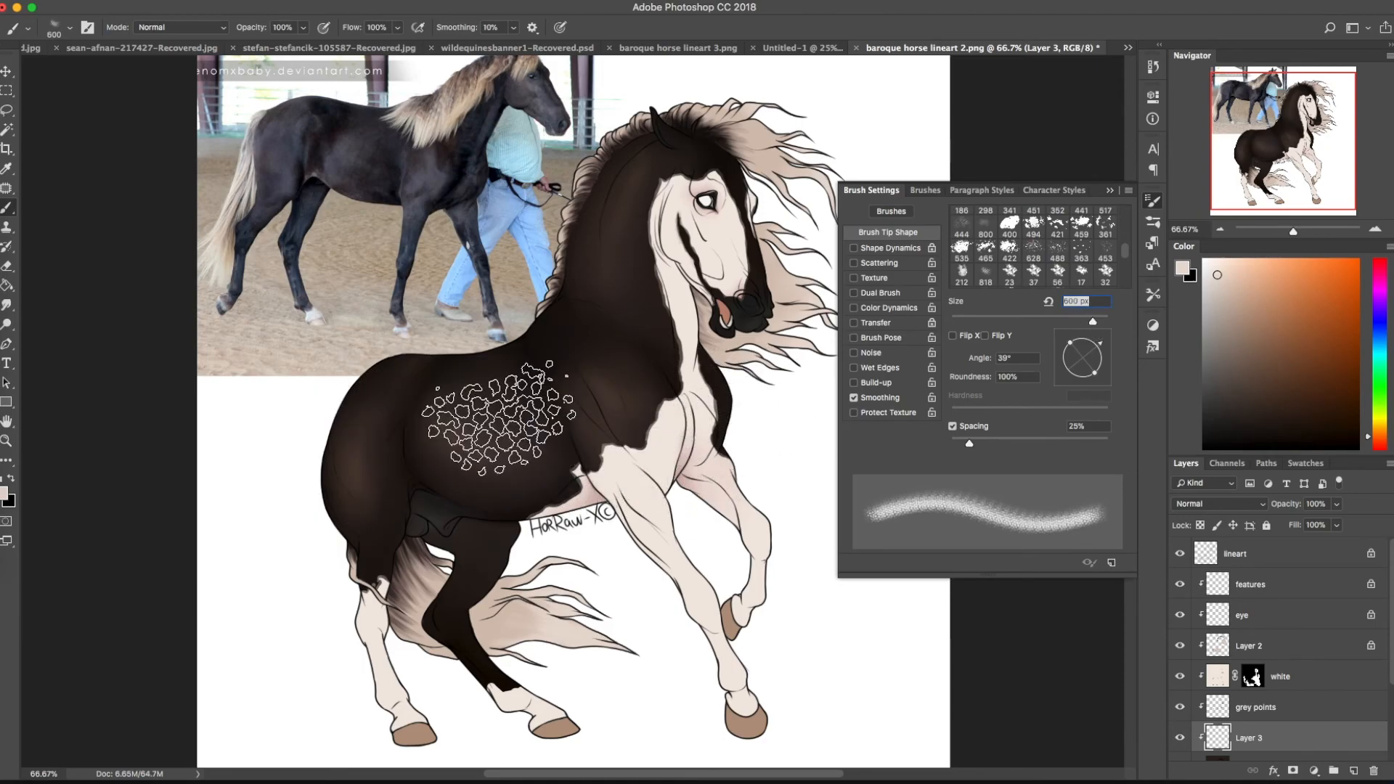
{"action": "left_click_drag", "start_coordinate": [1102, 342], "coordinate": [1089, 321]}
{"action": "left_click", "coordinate": [482, 414]}
Rotate the dapple brush tip to near vertical, reduce it to about 454 px and stamp dapples on the neck
{"action": "left_click", "coordinate": [1095, 338]}
{"action": "left_click", "coordinate": [1091, 334]}
{"action": "left_click", "coordinate": [1085, 336]}
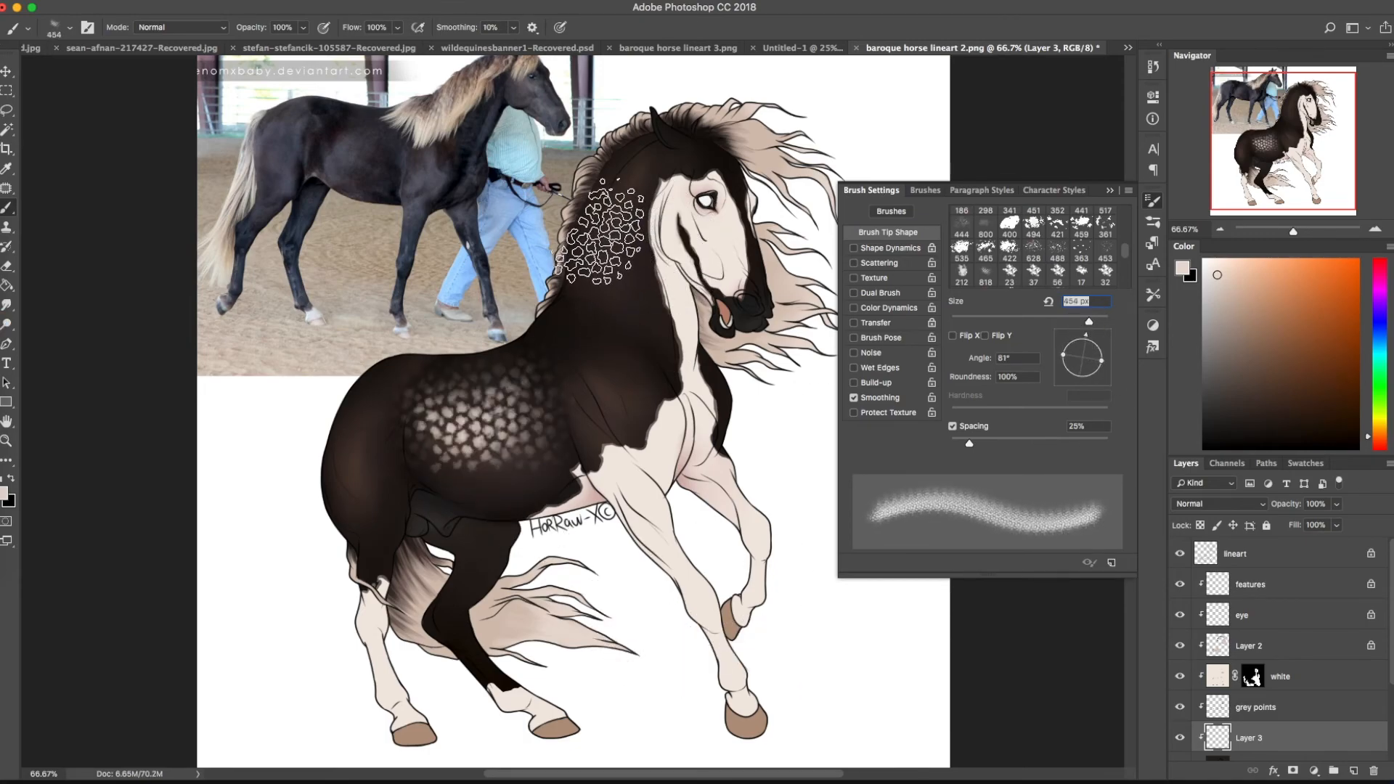
{"action": "left_click", "coordinate": [604, 246]}
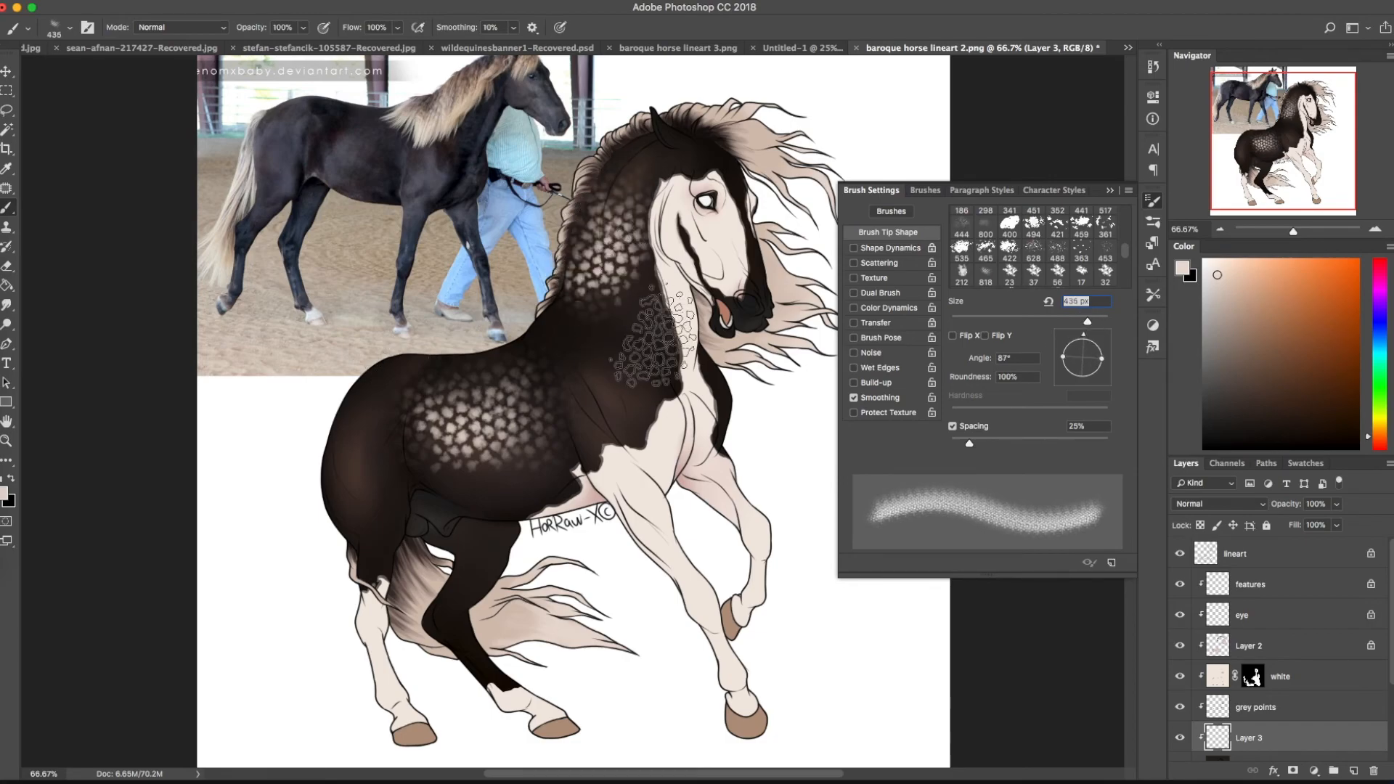
Stamp dapples on the shoulder and hindquarters at 435 px, rotating the brush tip to follow each area
{"action": "left_click", "coordinate": [1091, 338]}
{"action": "left_click", "coordinate": [1106, 365]}
{"action": "left_click", "coordinate": [615, 398]}
{"action": "left_click", "coordinate": [1085, 378]}
{"action": "left_click", "coordinate": [346, 450]}
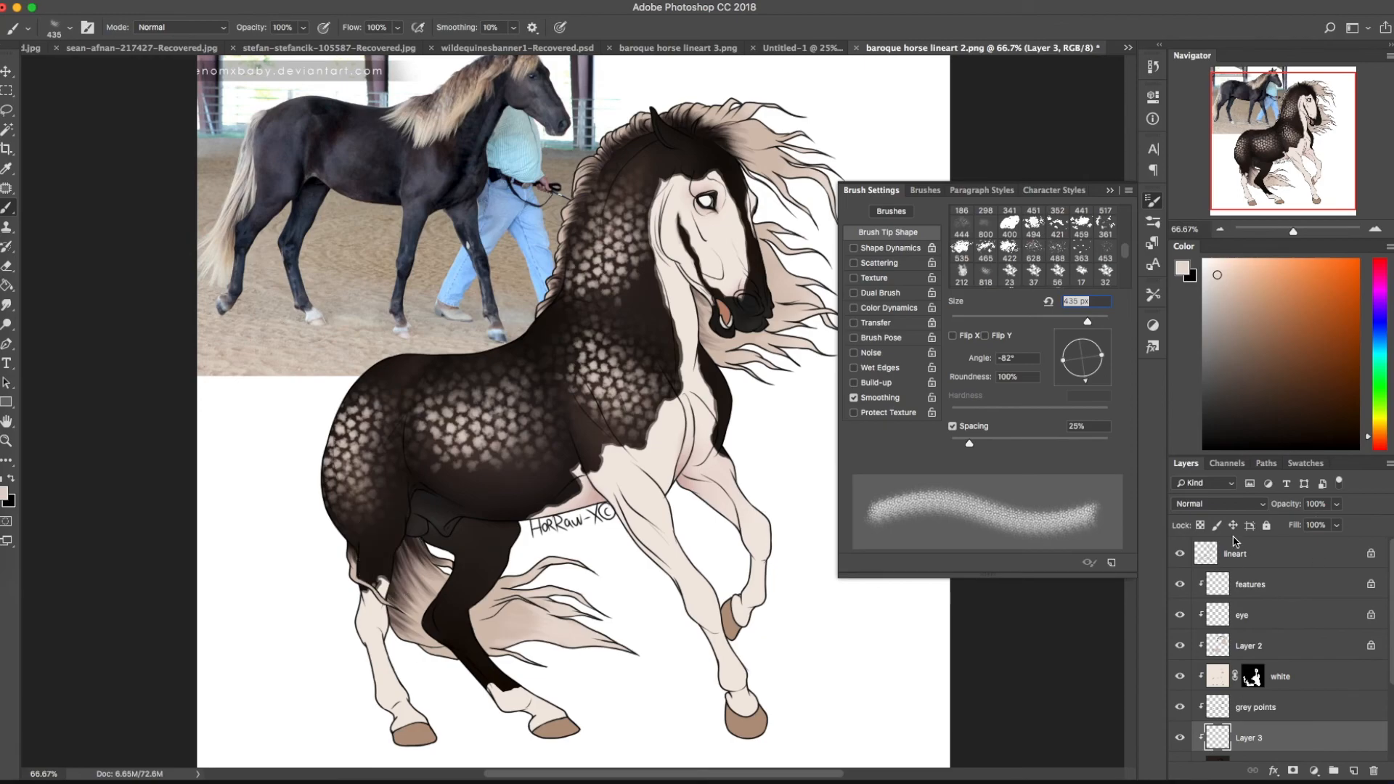
Lock the transparent pixels of the dapple layer and lower its opacity to 4%
{"action": "left_click", "coordinate": [1337, 504]}
{"action": "left_click_drag", "start_coordinate": [1339, 520], "coordinate": [1271, 518]}
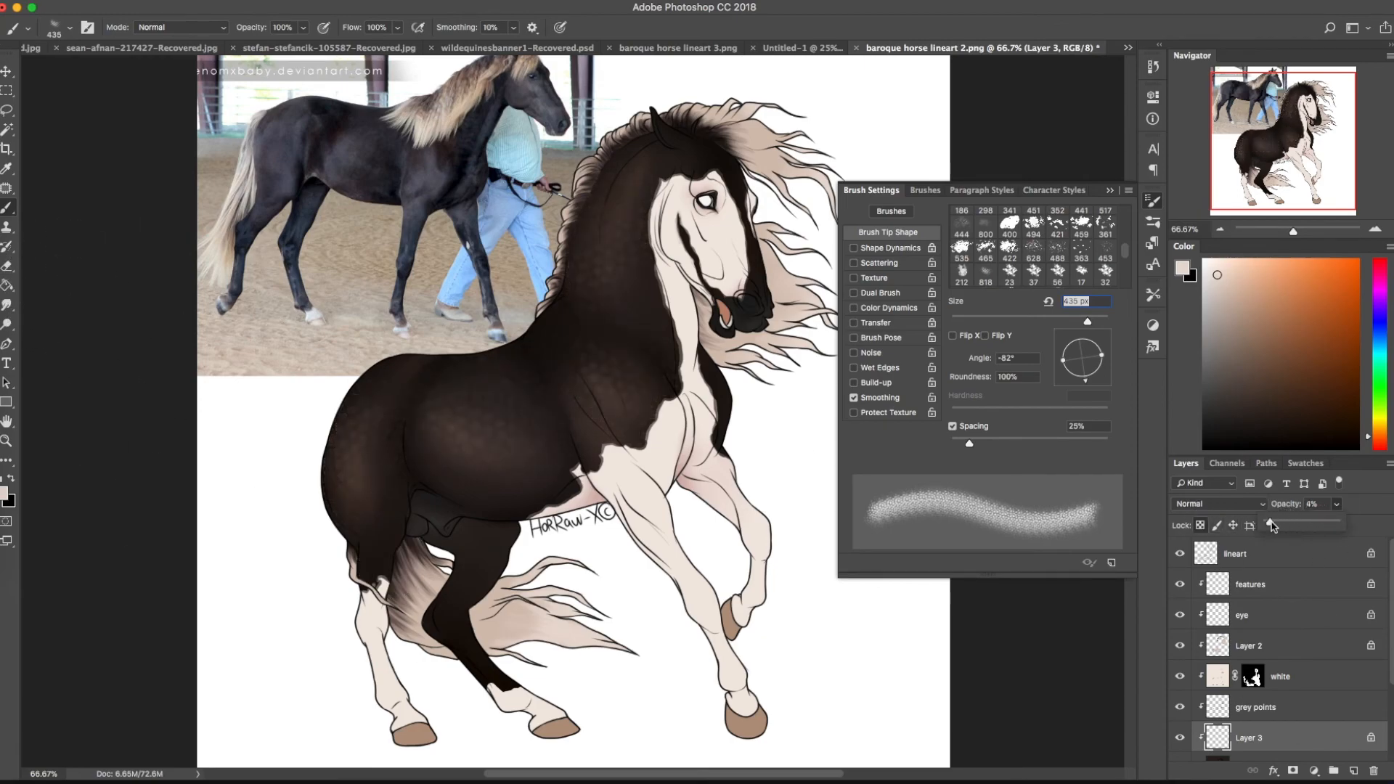
{"action": "left_click", "coordinate": [1219, 228]}
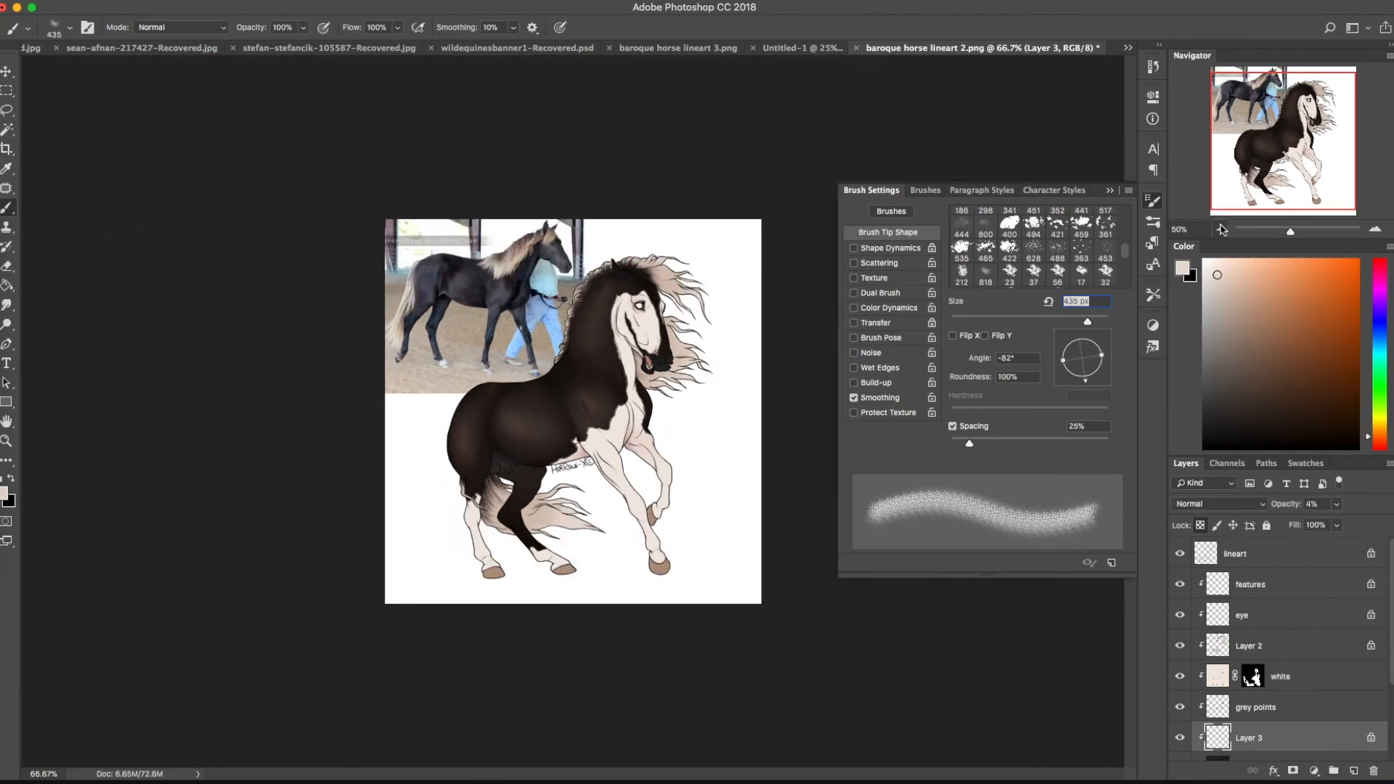
Select the eye layer and set up a 14 px round brush for painting the horse's eye
{"action": "left_click", "coordinate": [1285, 615]}
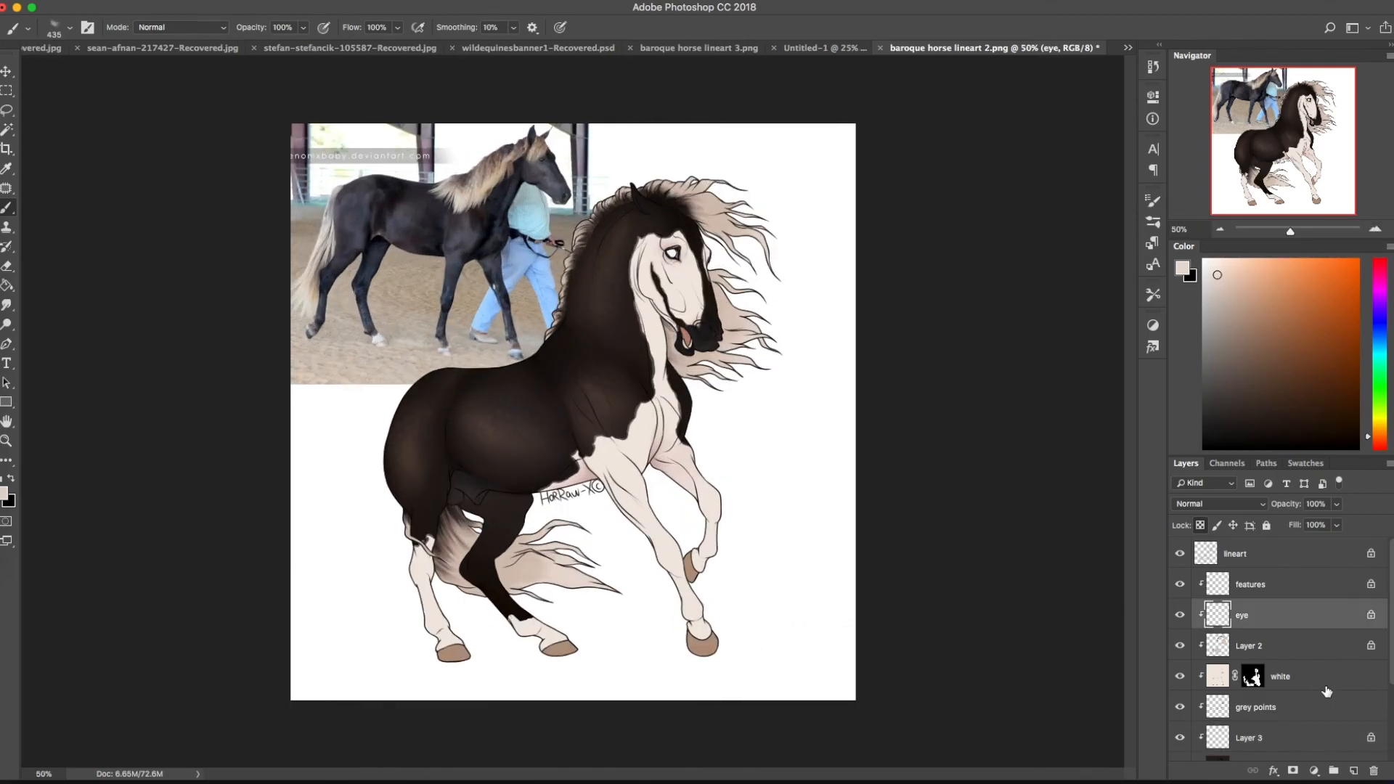
{"action": "right_click", "coordinate": [570, 443]}
{"action": "left_click_drag", "start_coordinate": [916, 618], "coordinate": [918, 370]}
{"action": "left_click", "coordinate": [791, 420]}
{"action": "left_click", "coordinate": [1375, 229]}
{"action": "left_click", "coordinate": [1375, 229]}
{"action": "left_click", "coordinate": [1375, 230]}
{"action": "left_click", "coordinate": [1375, 230]}
{"action": "left_click", "coordinate": [1375, 230]}
{"action": "left_click_drag", "start_coordinate": [1016, 109], "coordinate": [522, 741]}
{"action": "left_click_drag", "start_coordinate": [834, 283], "coordinate": [617, 755]}
{"action": "right_click", "coordinate": [706, 365]}
{"action": "left_click", "coordinate": [784, 276]}
{"action": "left_click", "coordinate": [878, 85]}
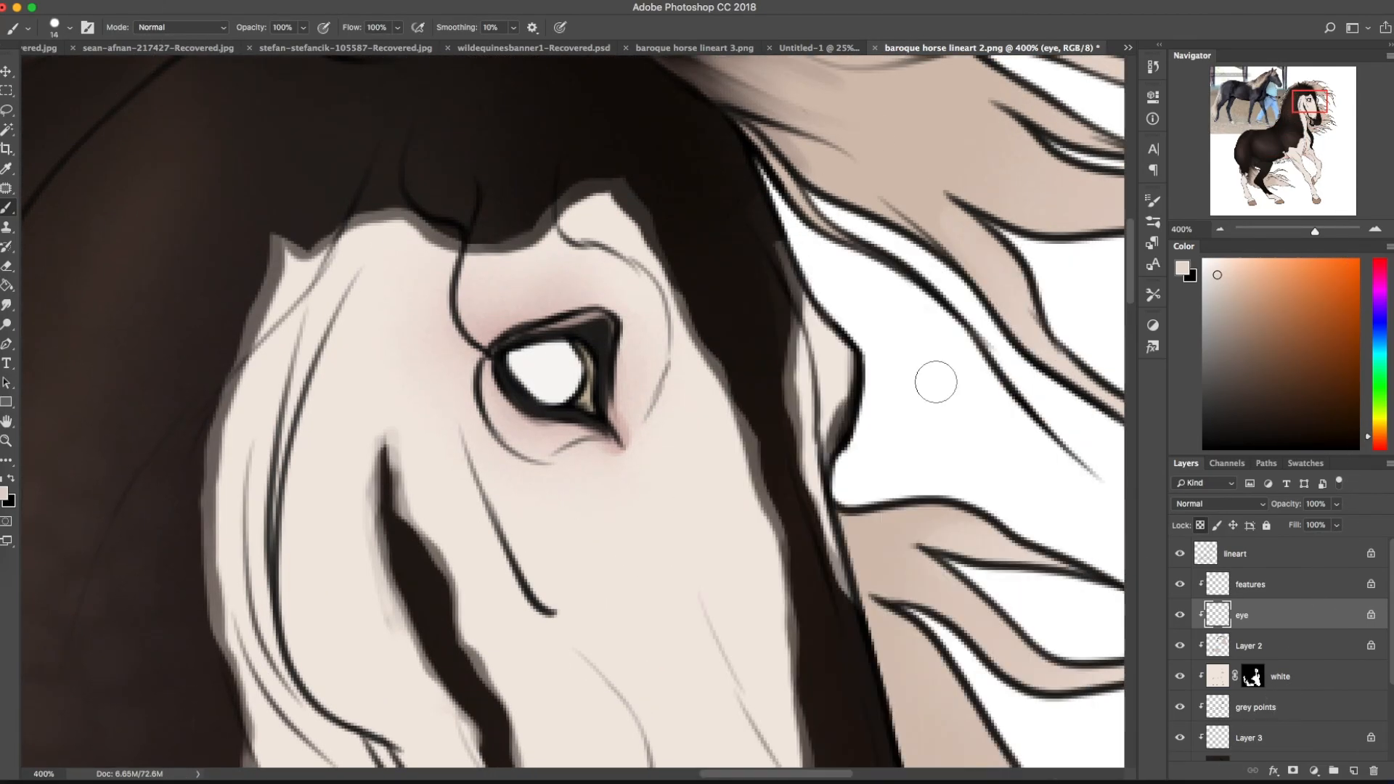
Pick a medium teal and fill the iris of the horse's eye with it
{"action": "left_click_drag", "start_coordinate": [534, 377], "coordinate": [564, 332]}
{"action": "left_click", "coordinate": [1382, 355]}
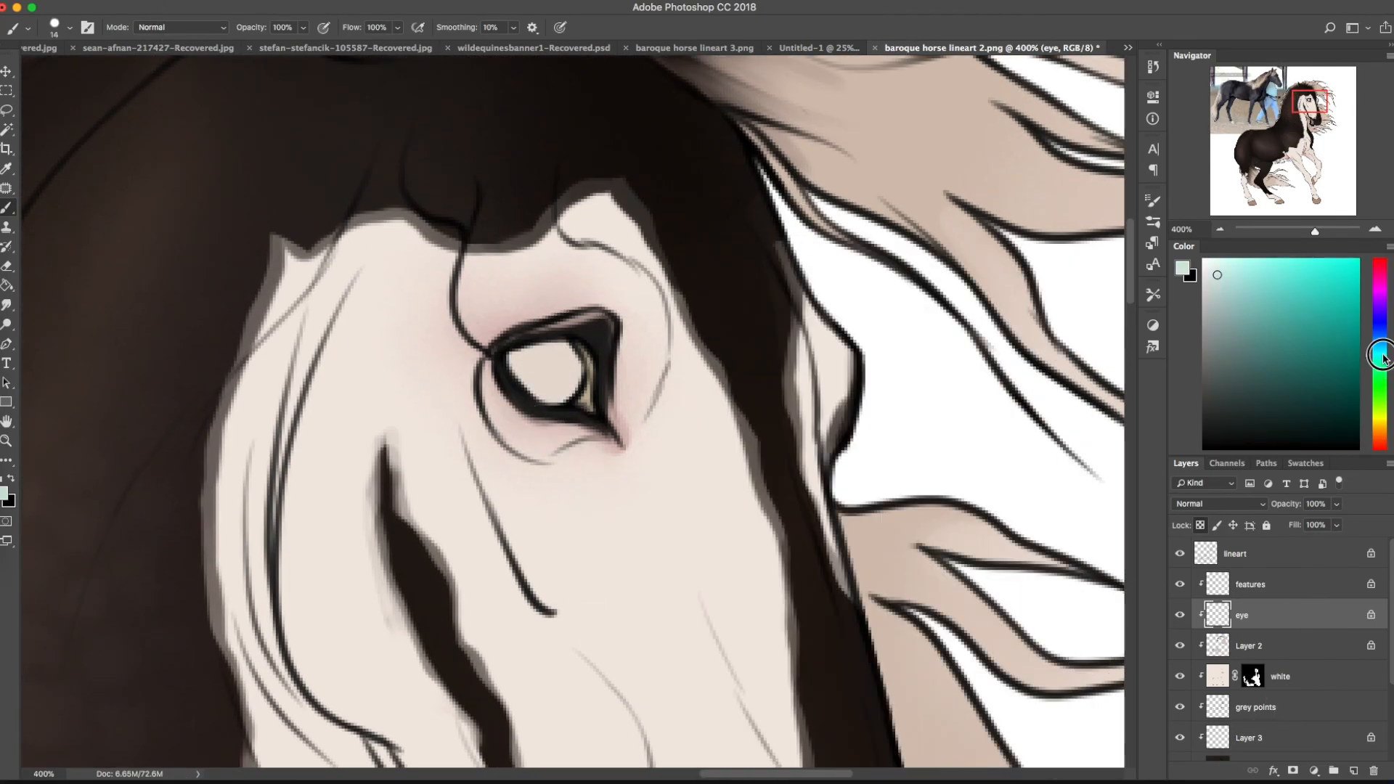
{"action": "left_click_drag", "start_coordinate": [1270, 337], "coordinate": [1288, 342]}
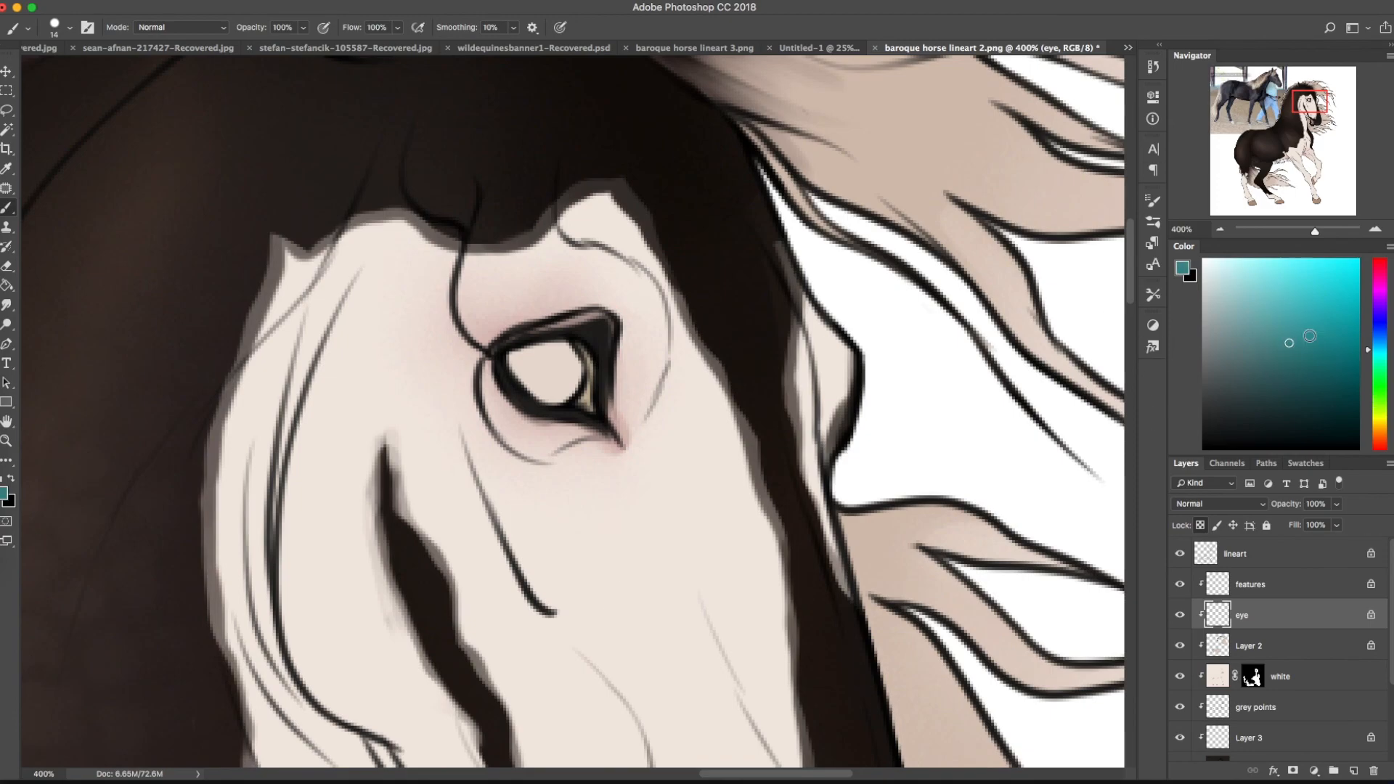
{"action": "key", "text": "super+plus"}
{"action": "left_click_drag", "start_coordinate": [508, 345], "coordinate": [546, 406]}
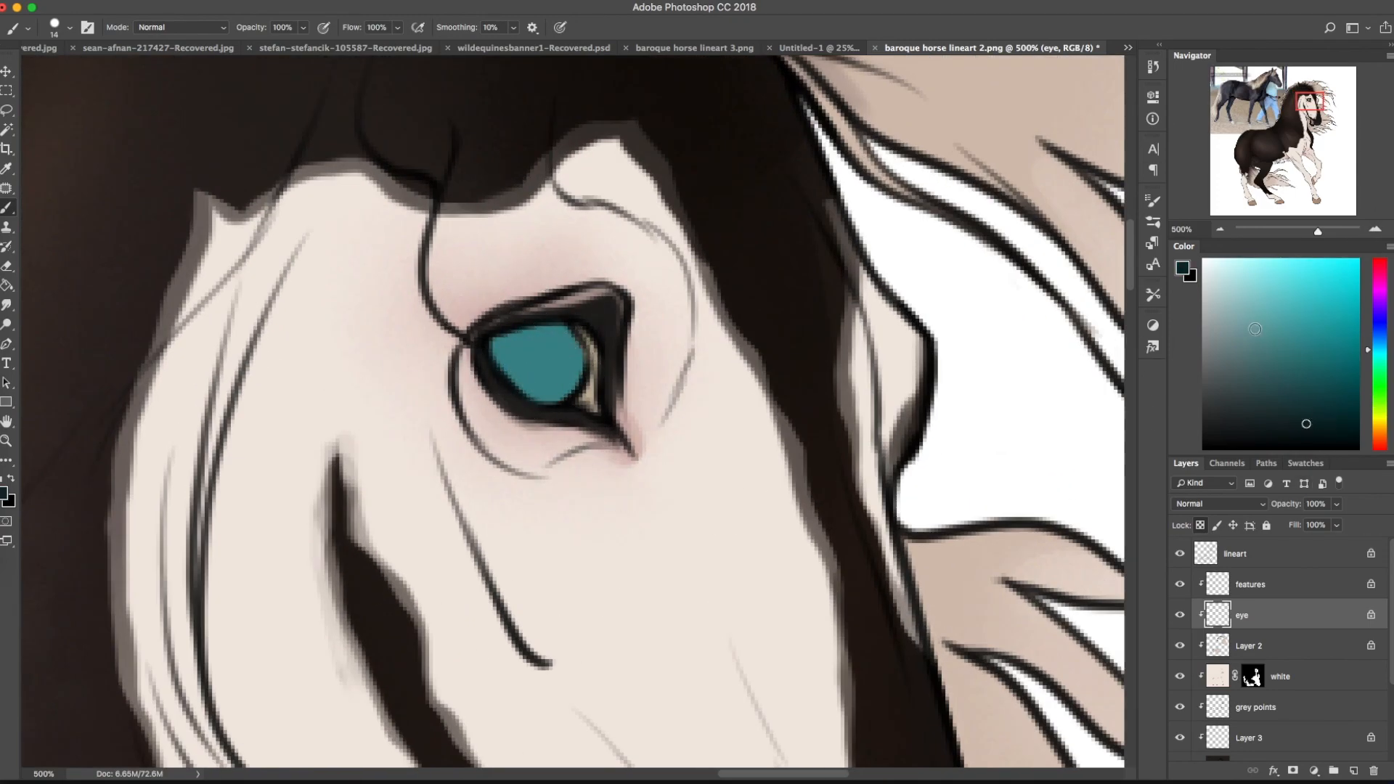
Turn on Transfer for the round brush and reduce its size to 6 px
{"action": "key", "text": "F5"}
{"action": "left_click", "coordinate": [901, 324]}
{"action": "left_click", "coordinate": [1152, 201]}
{"action": "right_click", "coordinate": [531, 333]}
{"action": "left_click", "coordinate": [421, 434]}
{"action": "left_click_drag", "start_coordinate": [613, 280], "coordinate": [605, 281]}
{"action": "right_click", "coordinate": [528, 349]}
{"action": "left_click", "coordinate": [418, 327]}
Shade the iris edges with very dark teal and paint a dark oval pupil in its centre
{"action": "left_click_drag", "start_coordinate": [482, 346], "coordinate": [591, 368]}
{"action": "mouse_move", "coordinate": [495, 324]}
{"action": "left_mouse_down"}
{"action": "mouse_move", "coordinate": [512, 376]}
{"action": "mouse_move", "coordinate": [589, 378]}
{"action": "mouse_move", "coordinate": [566, 397]}
{"action": "left_mouse_up"}
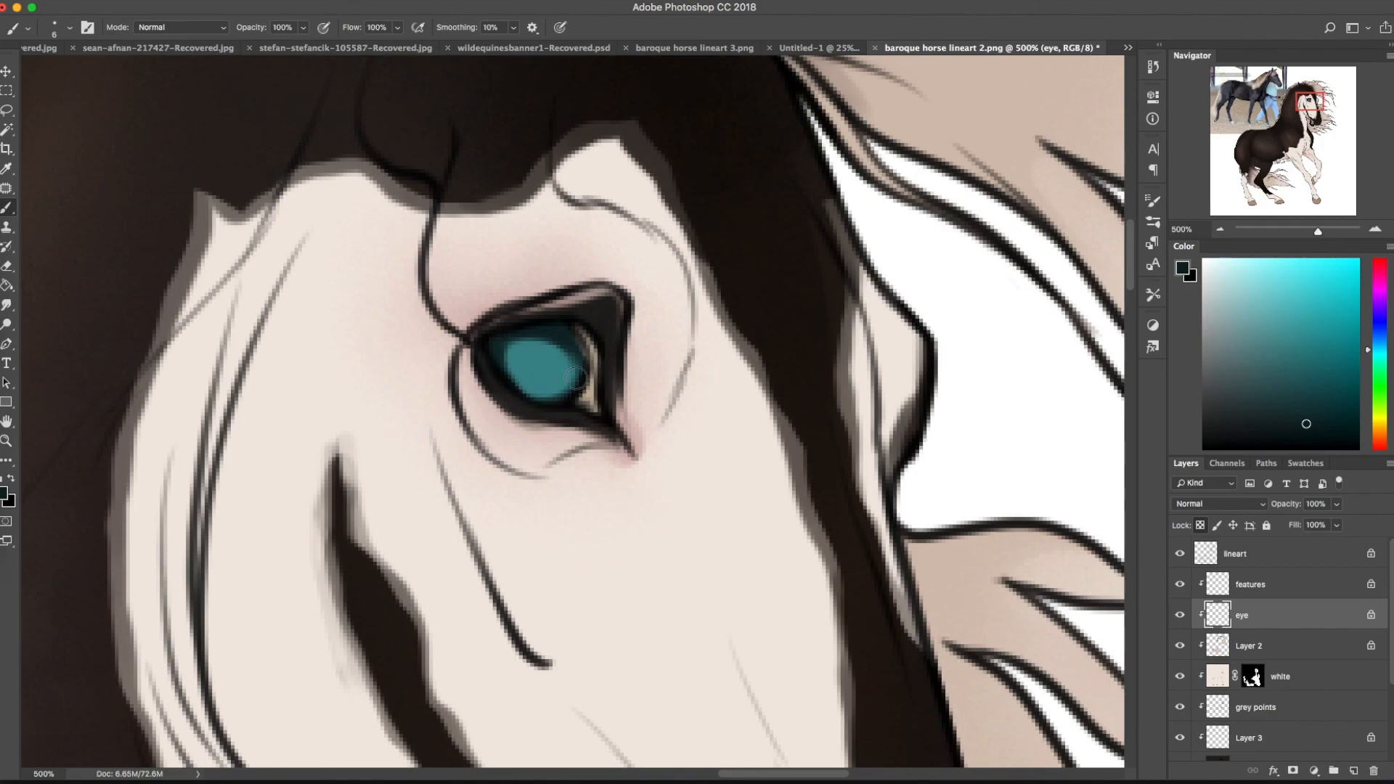
{"action": "mouse_move", "coordinate": [505, 347]}
{"action": "left_mouse_down"}
{"action": "mouse_move", "coordinate": [560, 345]}
{"action": "mouse_move", "coordinate": [495, 316]}
{"action": "mouse_move", "coordinate": [509, 346]}
{"action": "mouse_move", "coordinate": [485, 331]}
{"action": "left_mouse_up"}
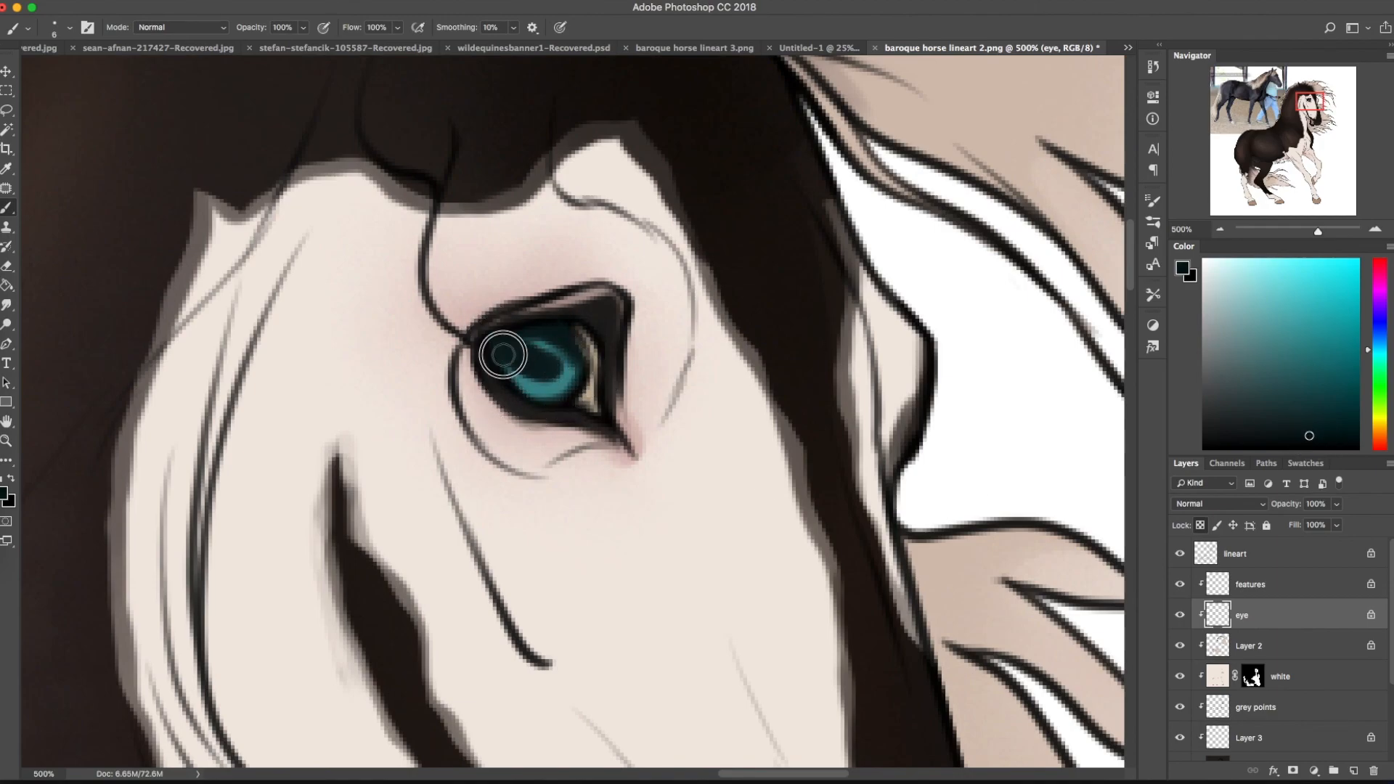
{"action": "mouse_move", "coordinate": [525, 388]}
{"action": "left_mouse_down"}
{"action": "mouse_move", "coordinate": [500, 367]}
{"action": "mouse_move", "coordinate": [552, 381]}
{"action": "mouse_move", "coordinate": [570, 347]}
{"action": "mouse_move", "coordinate": [551, 352]}
{"action": "mouse_move", "coordinate": [566, 380]}
{"action": "left_mouse_up"}
{"action": "left_click", "coordinate": [515, 343]}
Add a pale blue highlight to the eye with a 3 px brush
{"action": "right_click", "coordinate": [513, 377]}
{"action": "left_click", "coordinate": [589, 279]}
{"action": "left_click", "coordinate": [446, 434]}
{"action": "left_click", "coordinate": [1221, 229]}
{"action": "left_click", "coordinate": [1221, 230]}
{"action": "left_click", "coordinate": [1221, 229]}
{"action": "left_click", "coordinate": [1221, 229]}
{"action": "left_click", "coordinate": [1222, 230]}
{"action": "left_click", "coordinate": [1221, 229]}
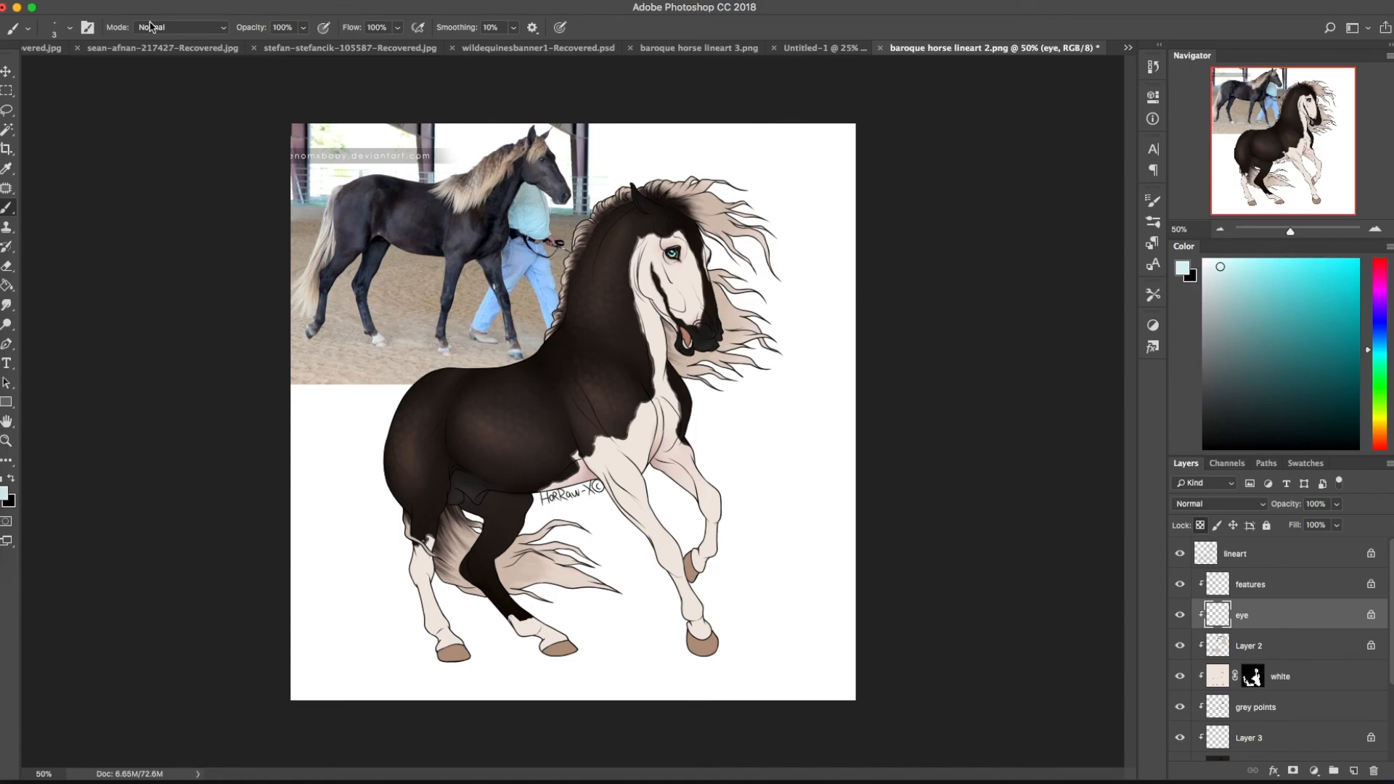
{"action": "left_click", "coordinate": [95, 6]}
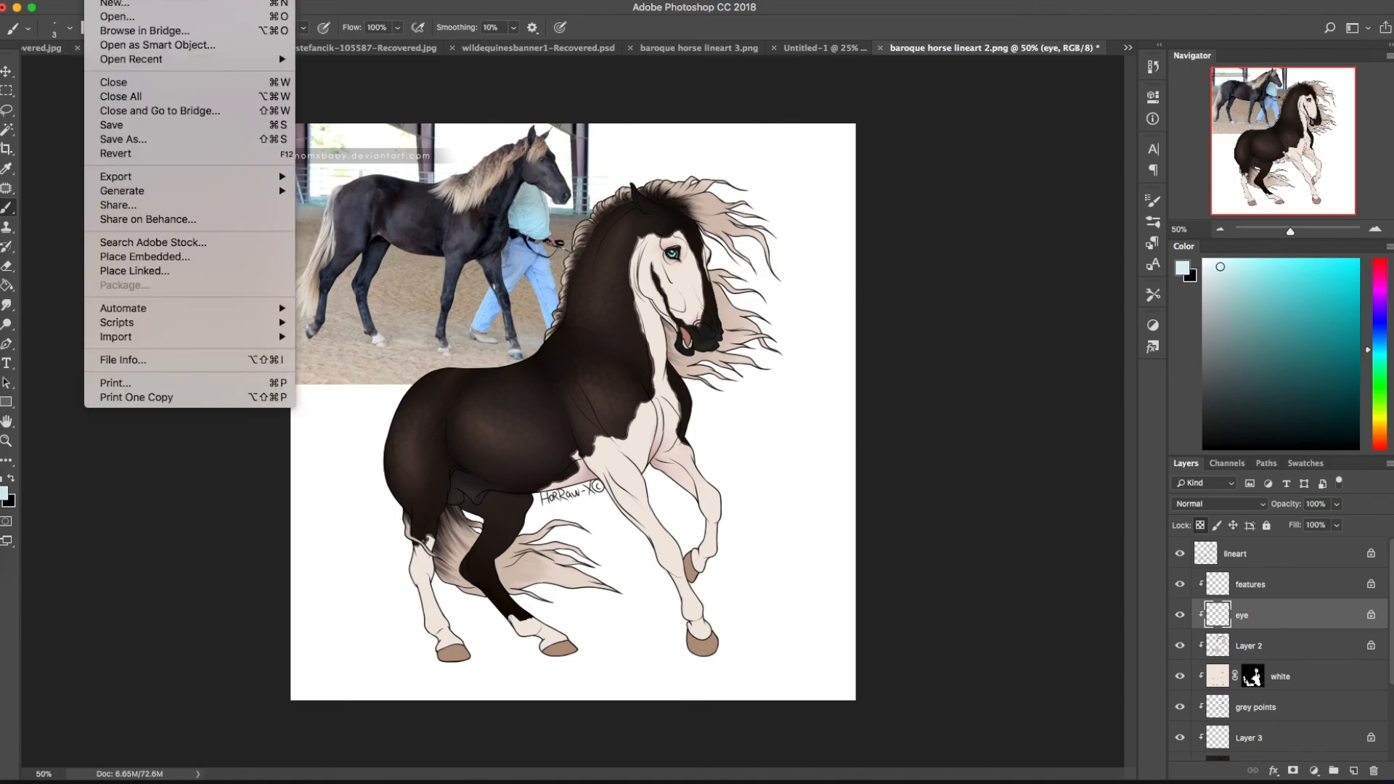
{"action": "right_click", "coordinate": [7, 378]}
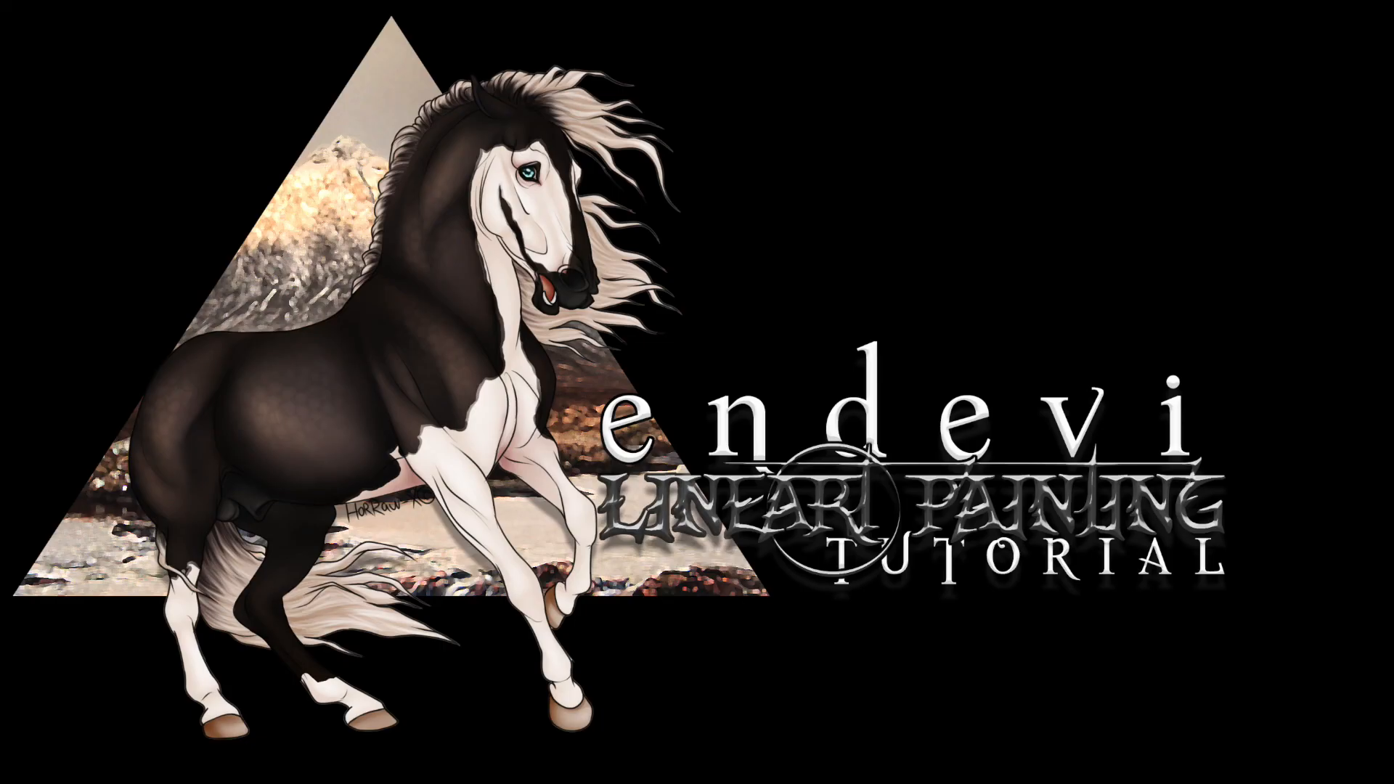